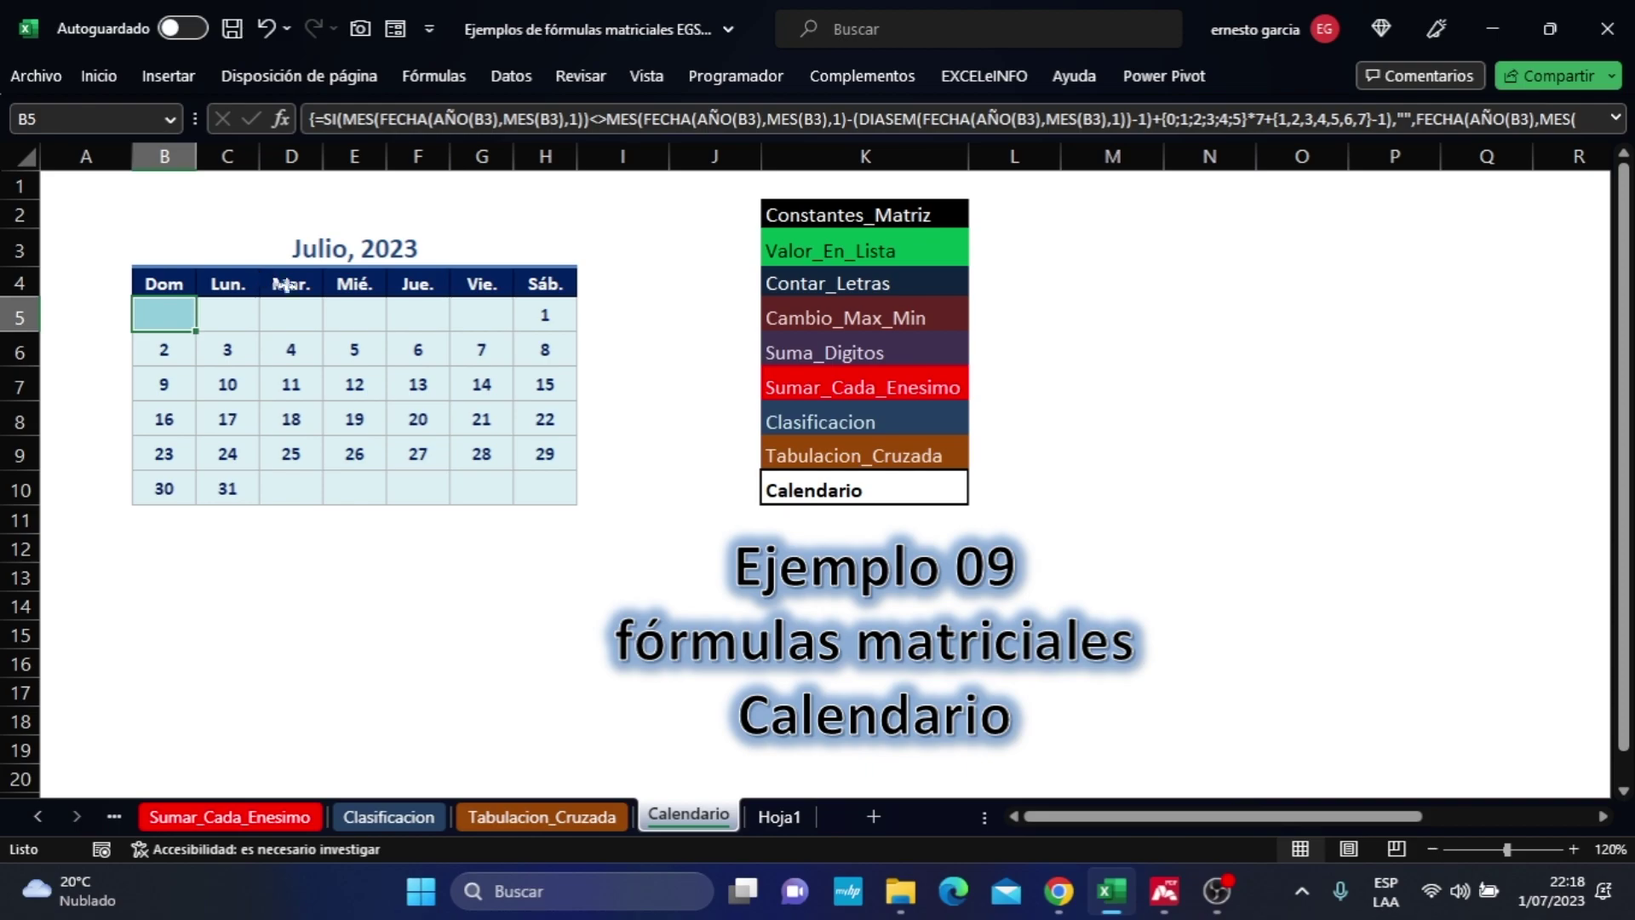
Inspect the formula behind the month heading in B3 and show the full calendar formula in B5.
left_click(359, 247)
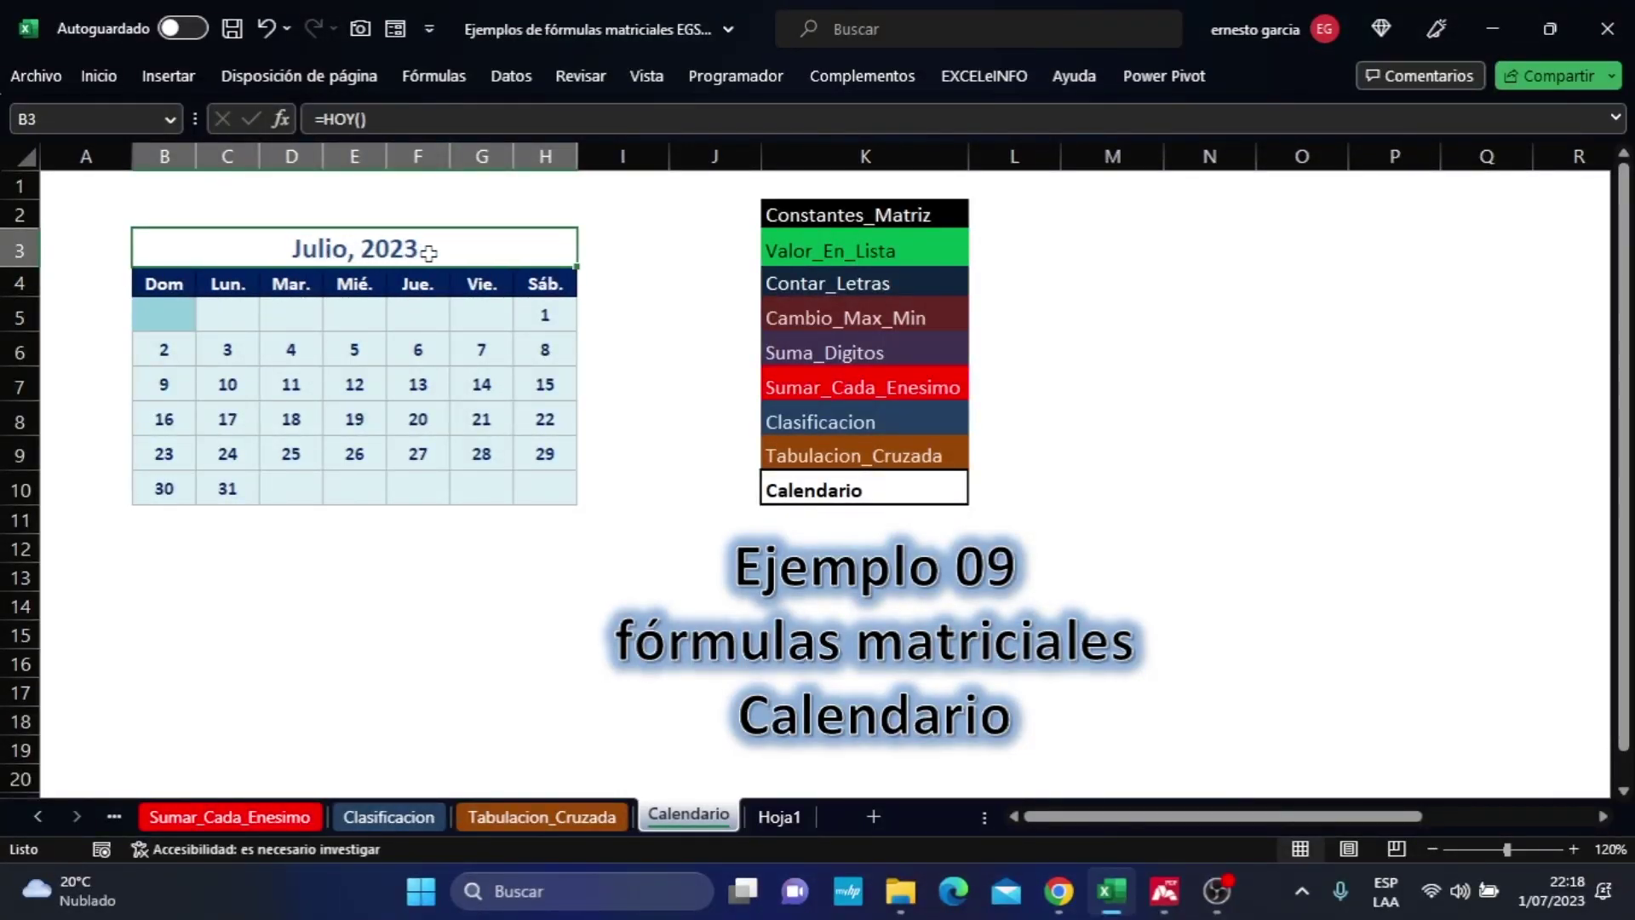
left_click(166, 310)
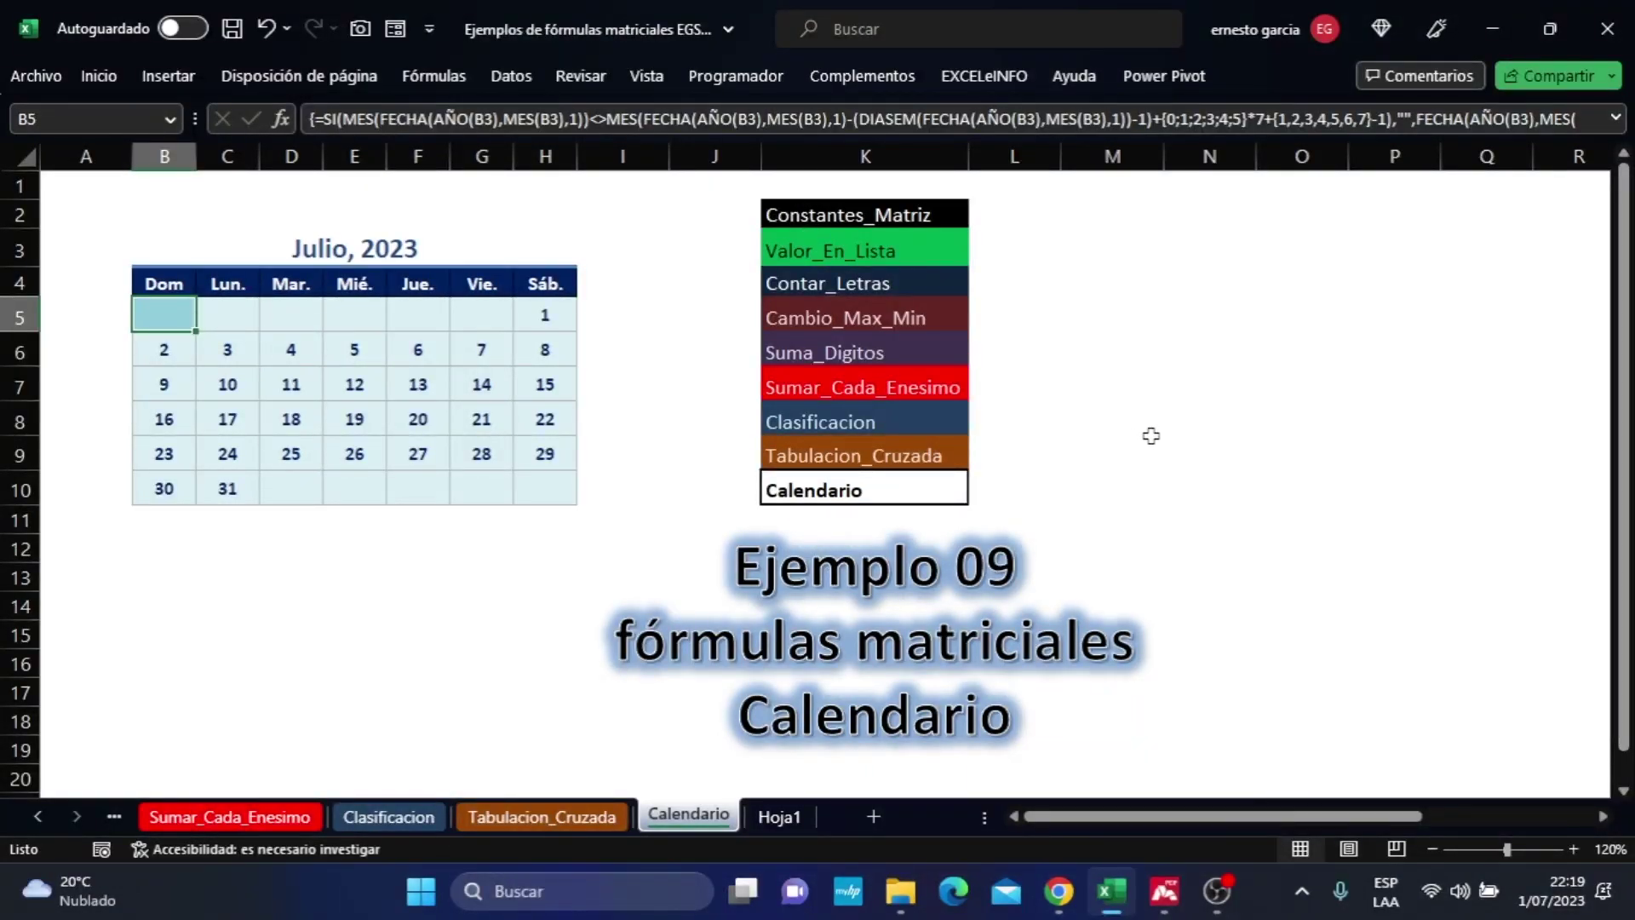
left_click(1616, 120)
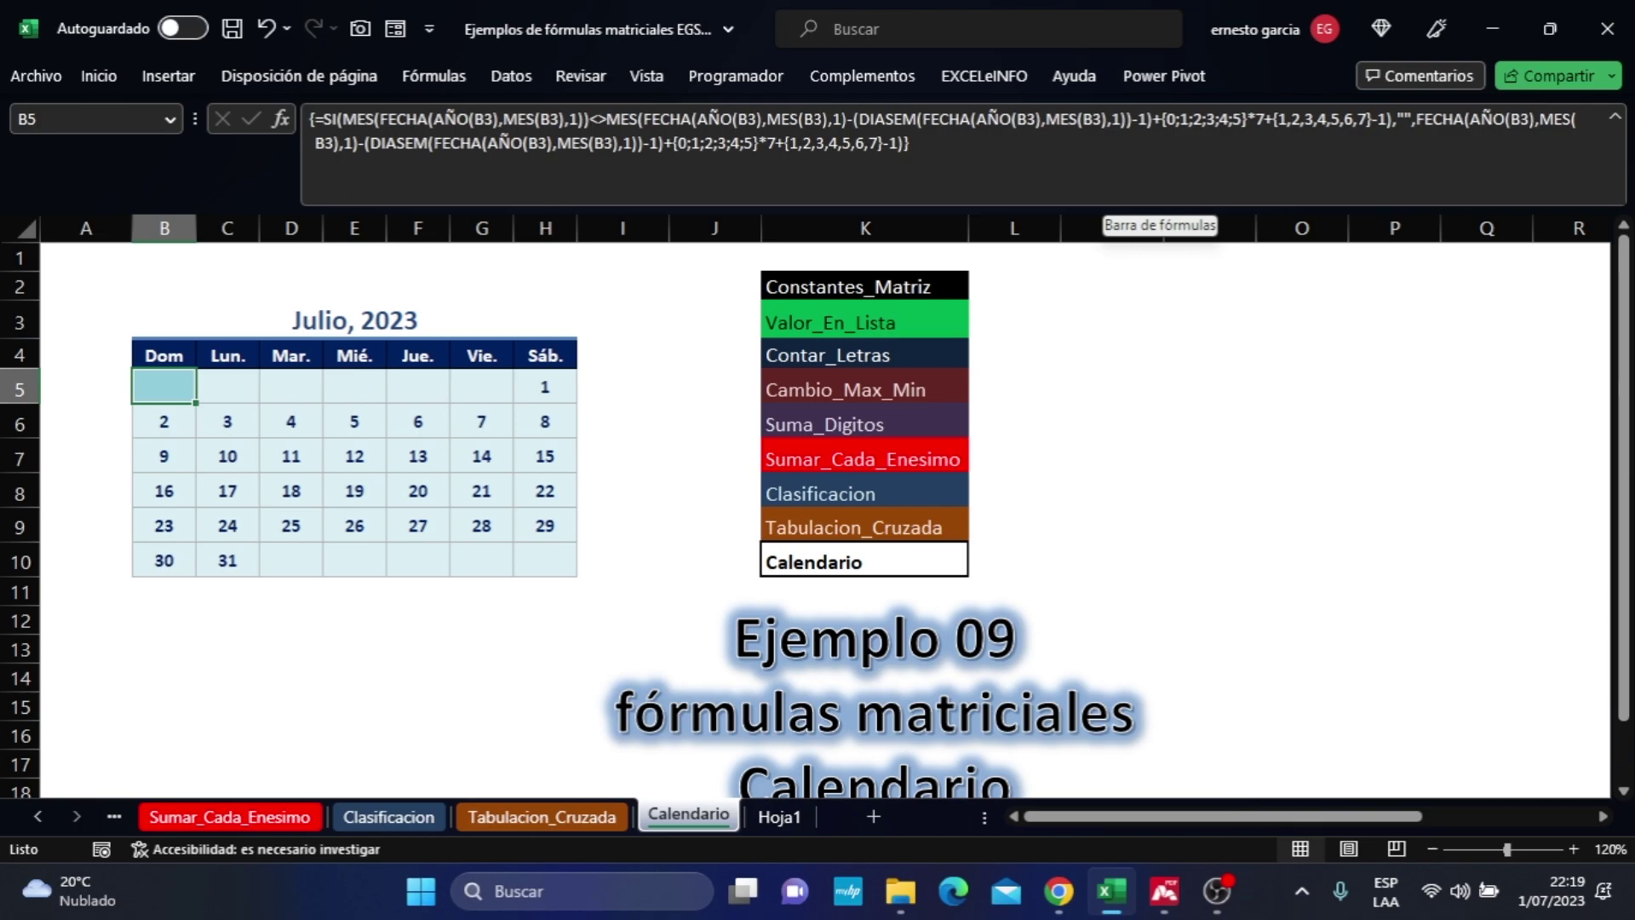
Split the B5 formula so each SI argument sits on its own line, adding spaces after SI( and around the <> operator.
left_click(343, 120)
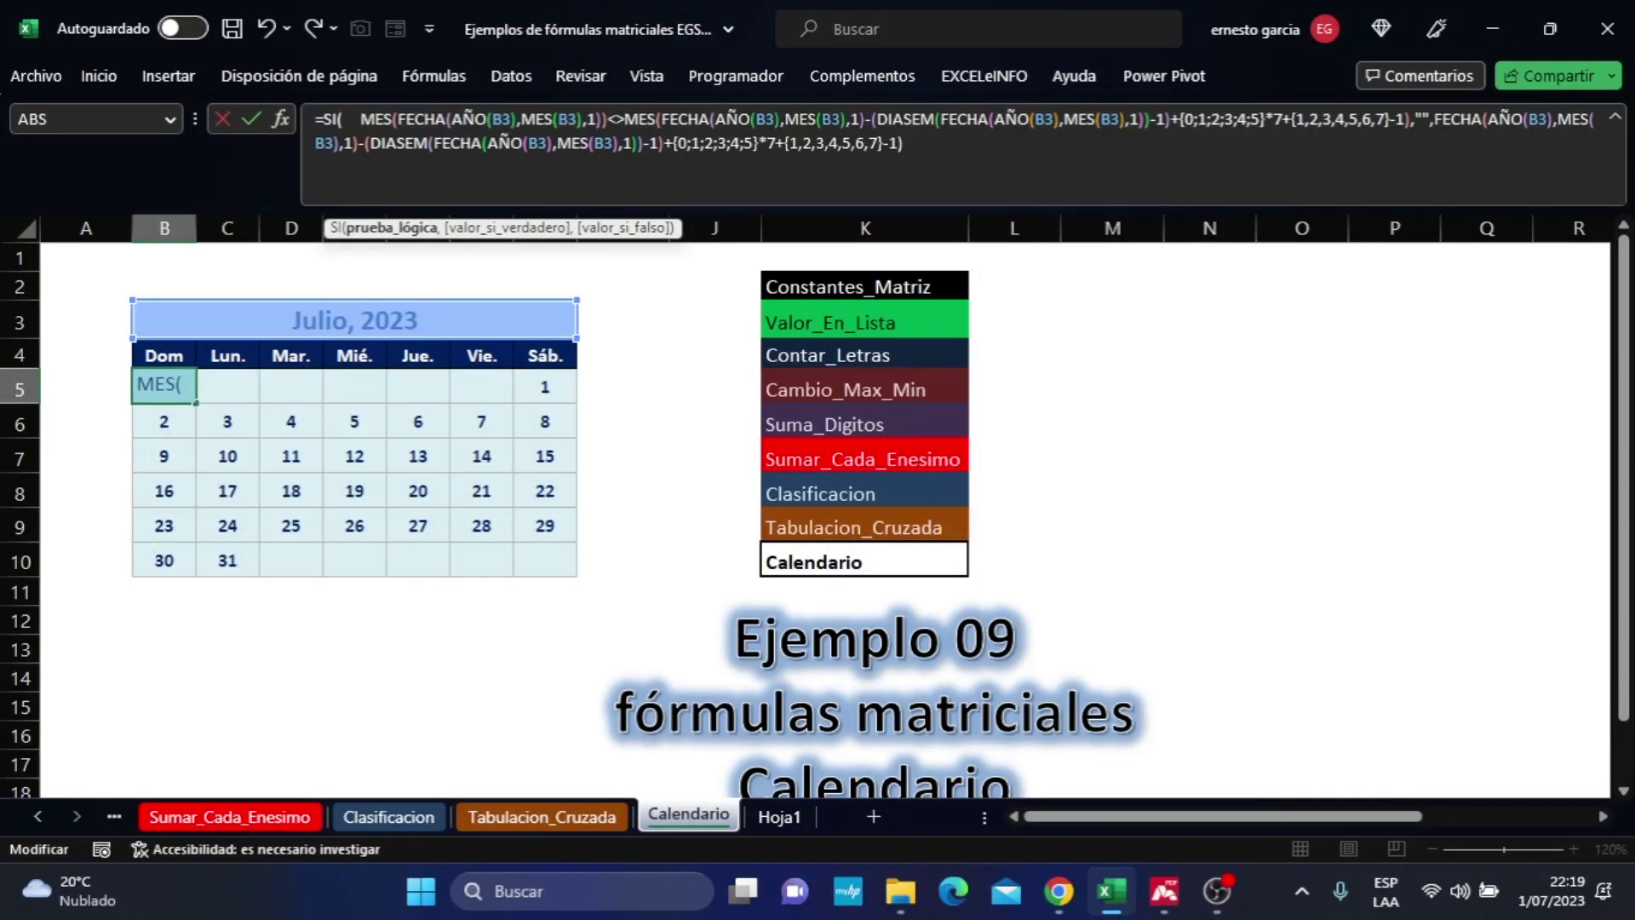
left_click(614, 119)
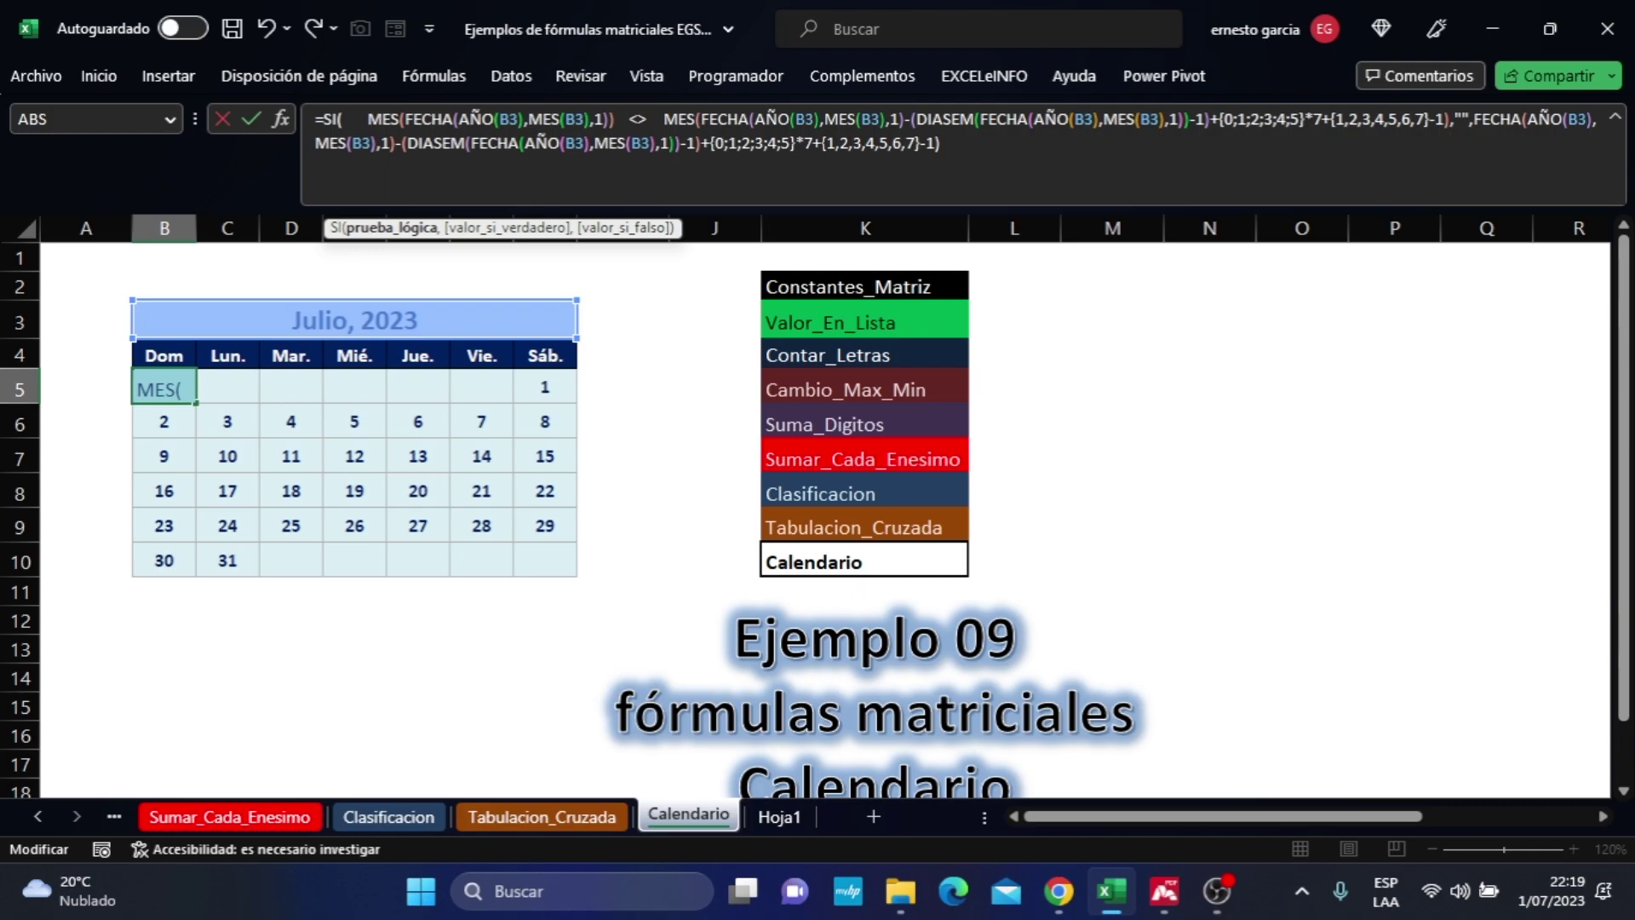
left_click(1459, 120)
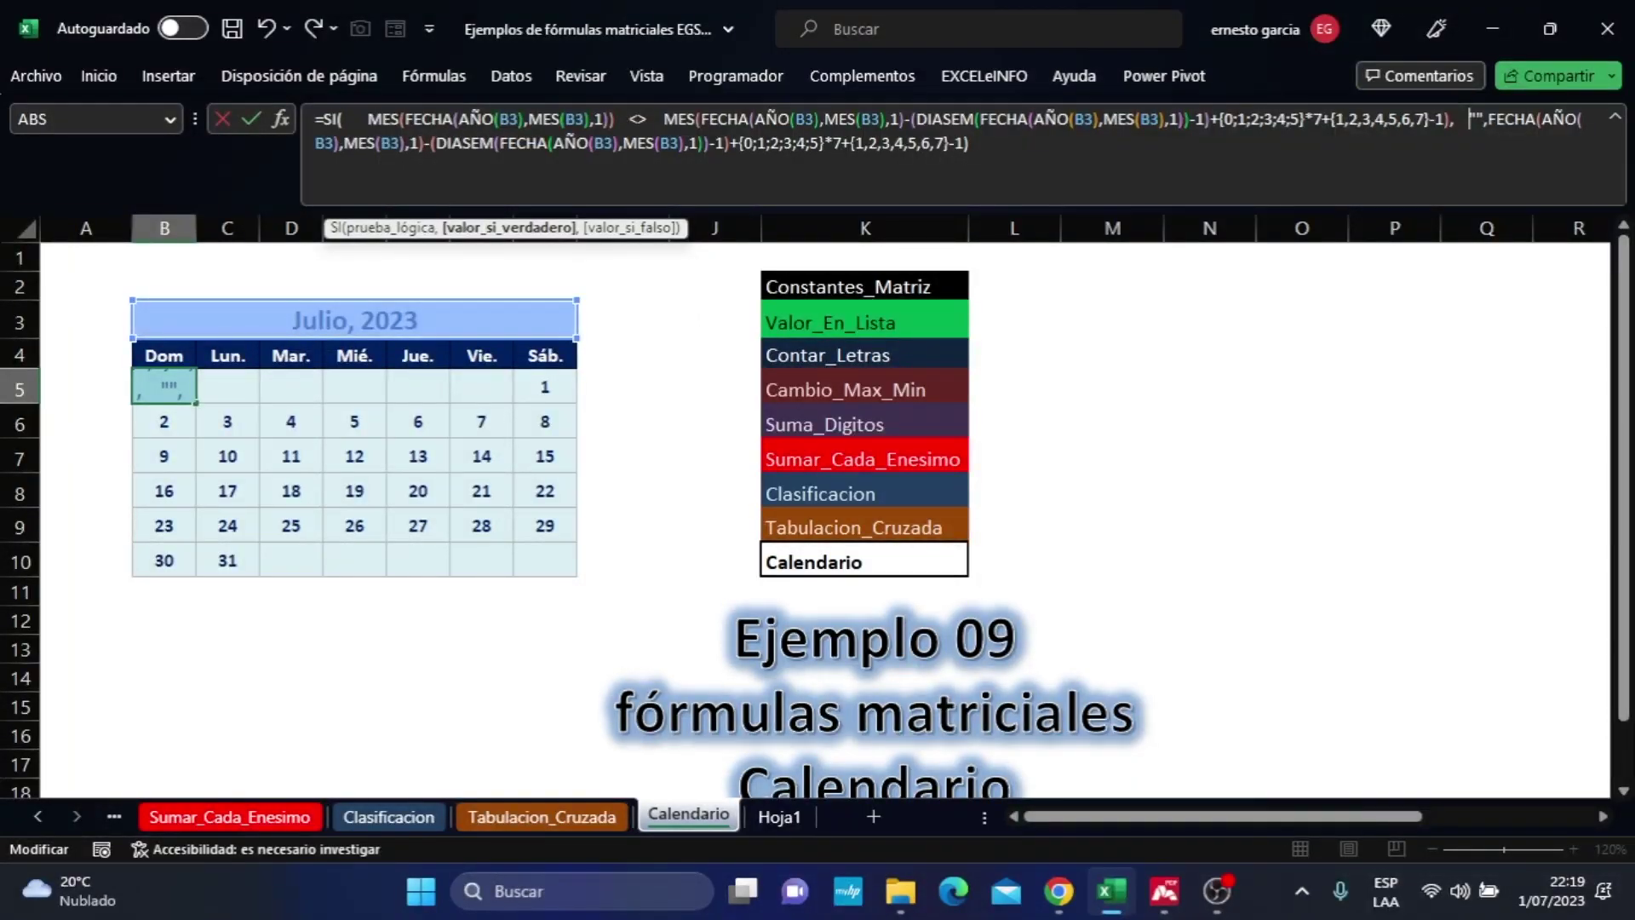
key("alt+Return")
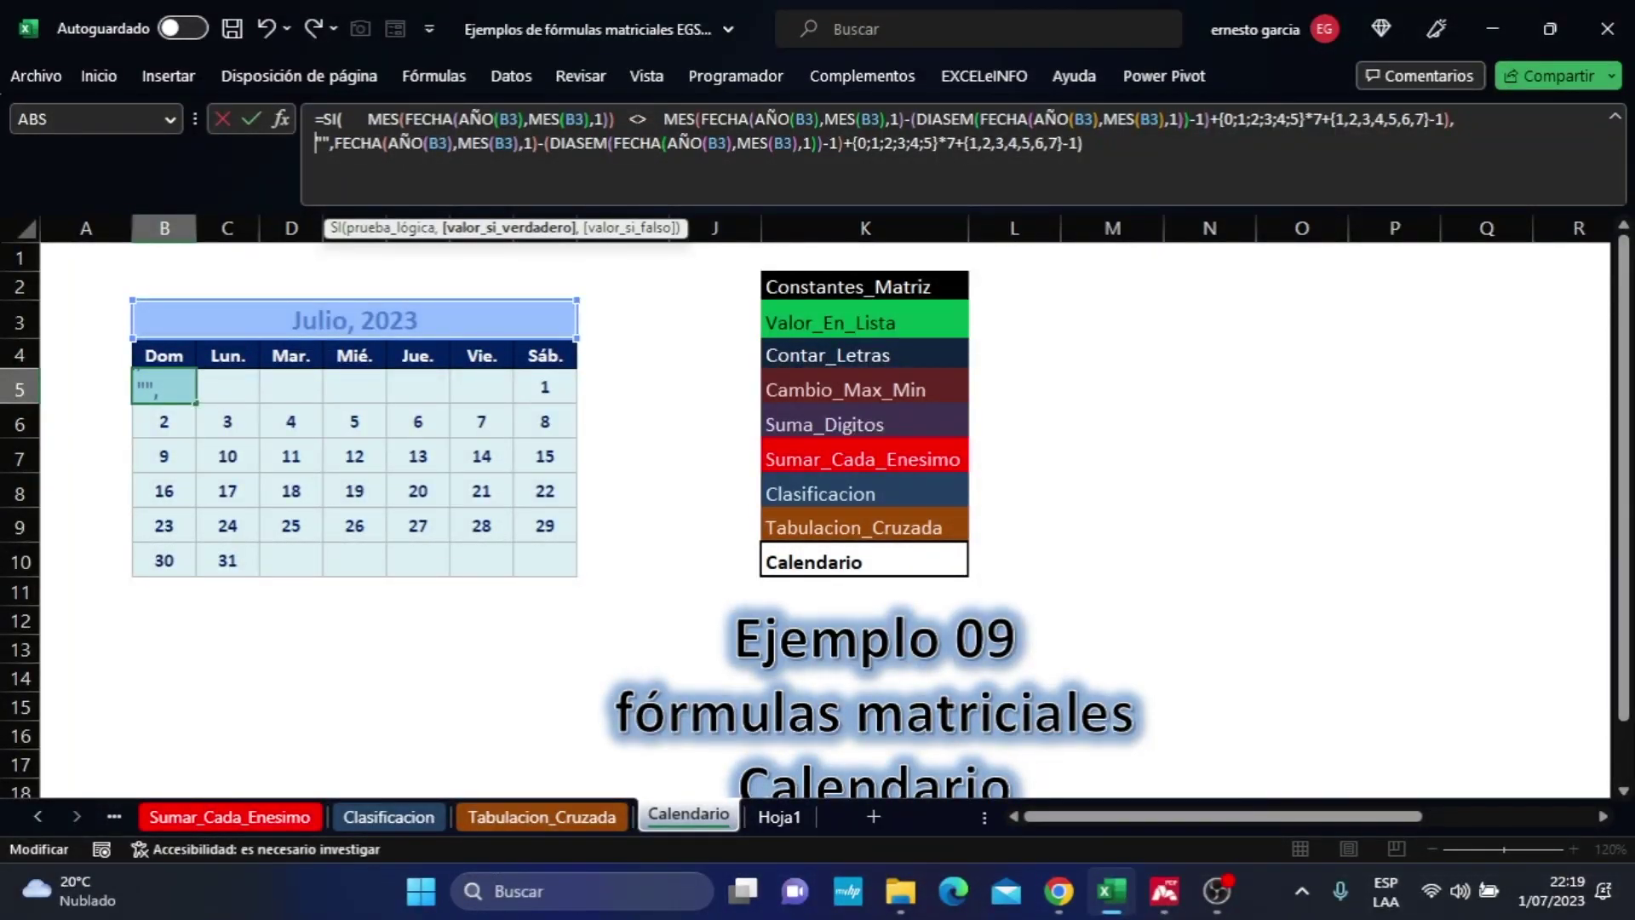
key("Right")
key("Right")
key("Right")
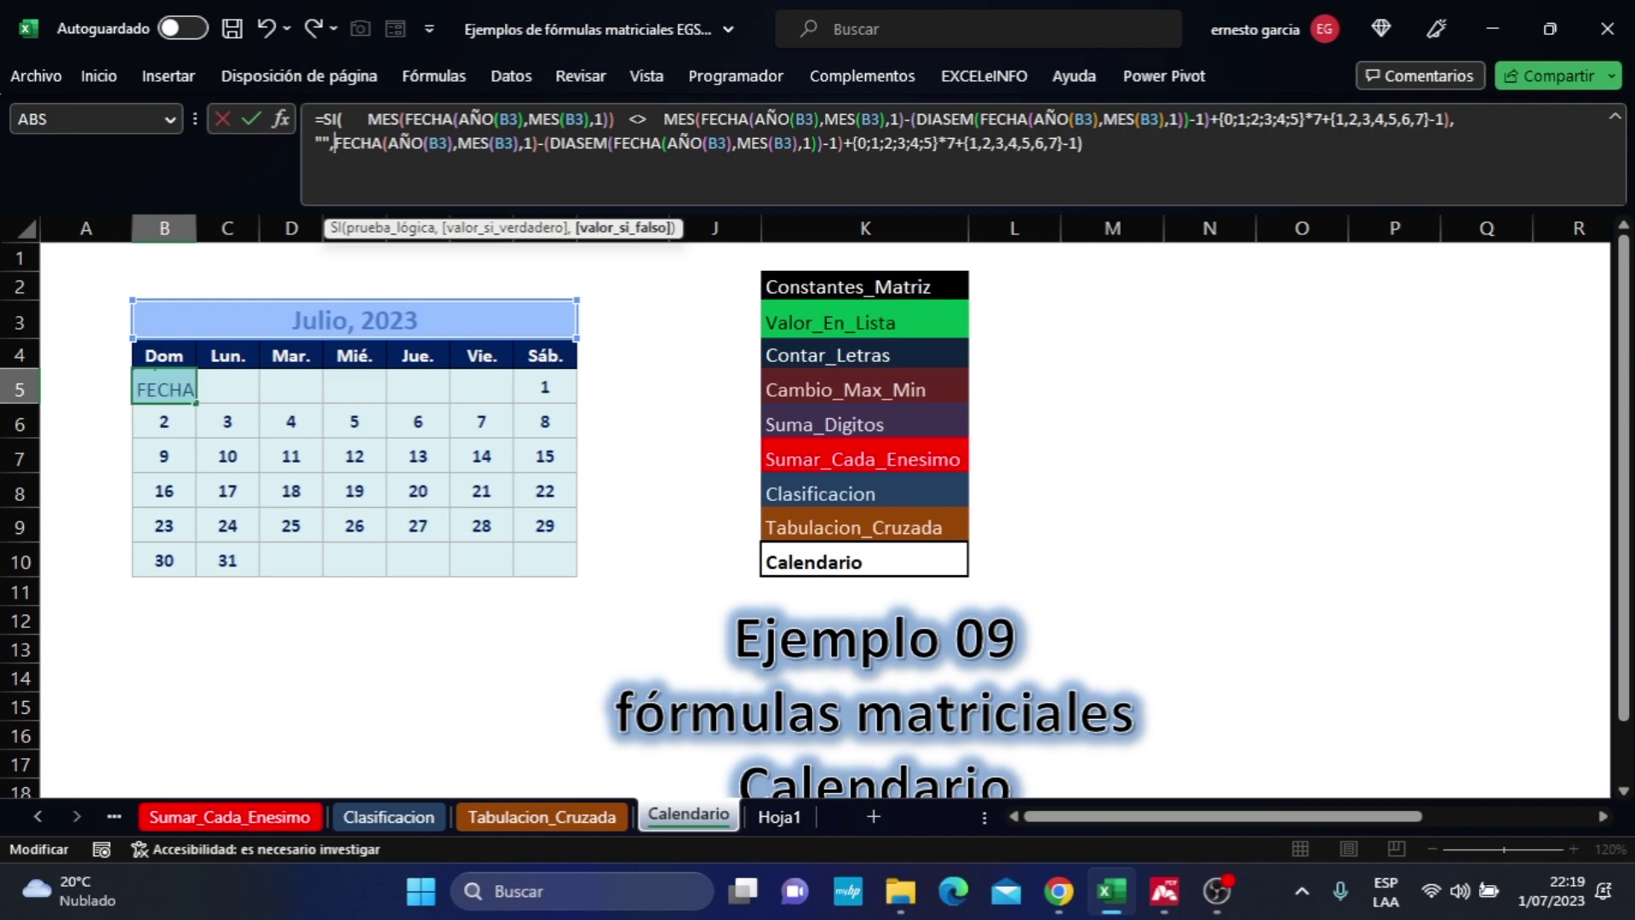
key("alt+Return")
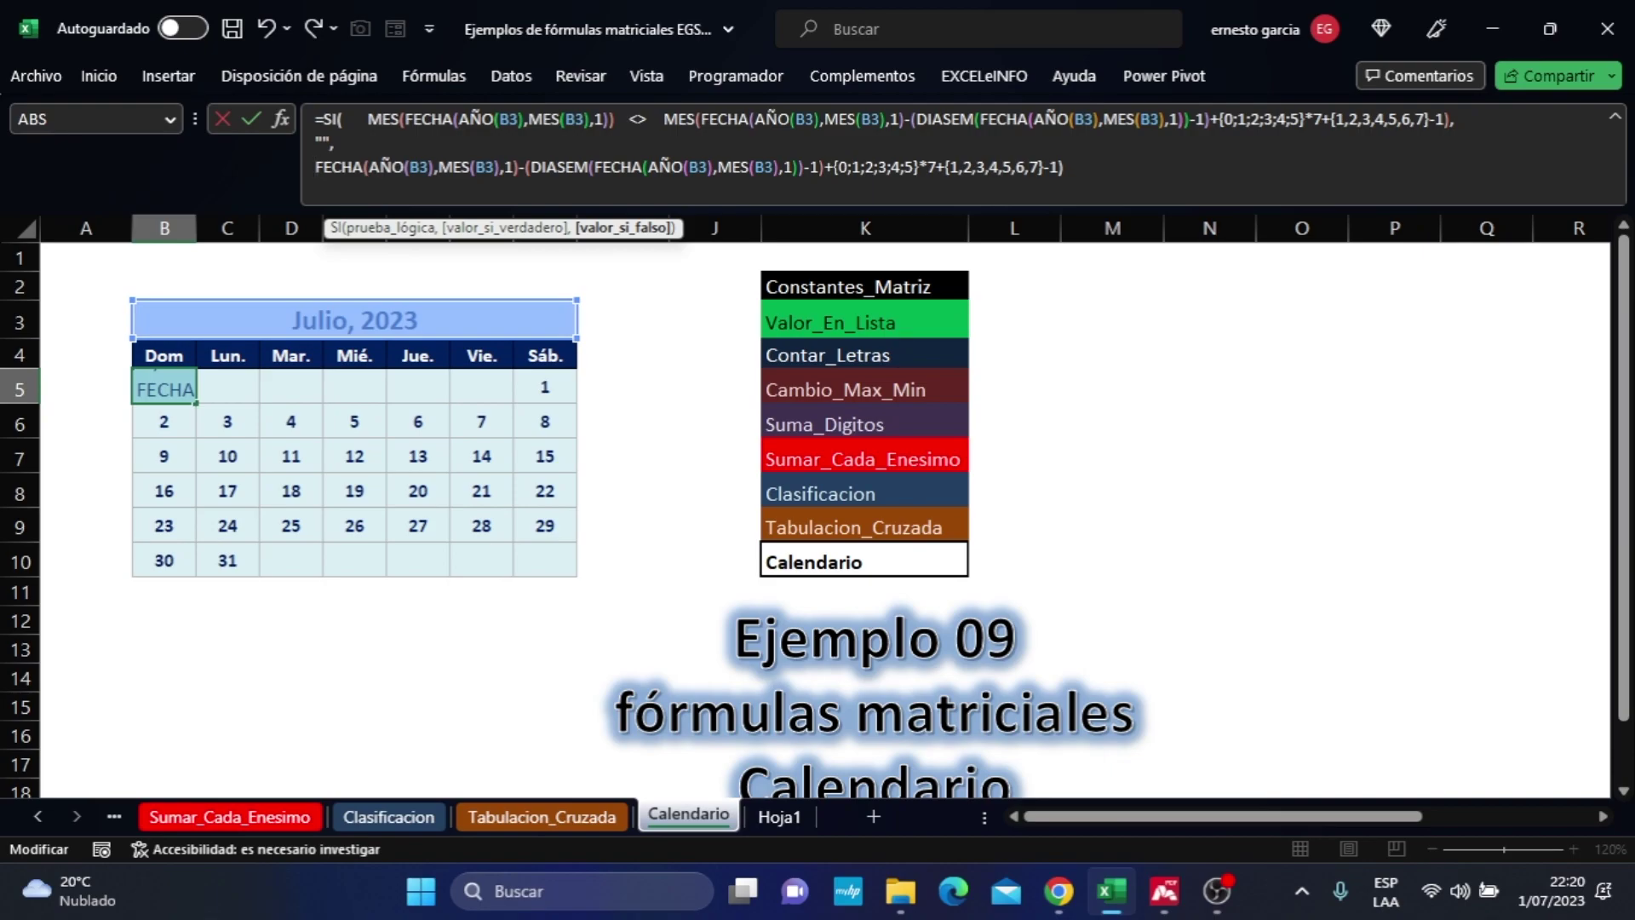
Space out the second MES function in the B5 logical test, separating its FECHA, DIASEM and two array constant terms.
left_click(700, 119)
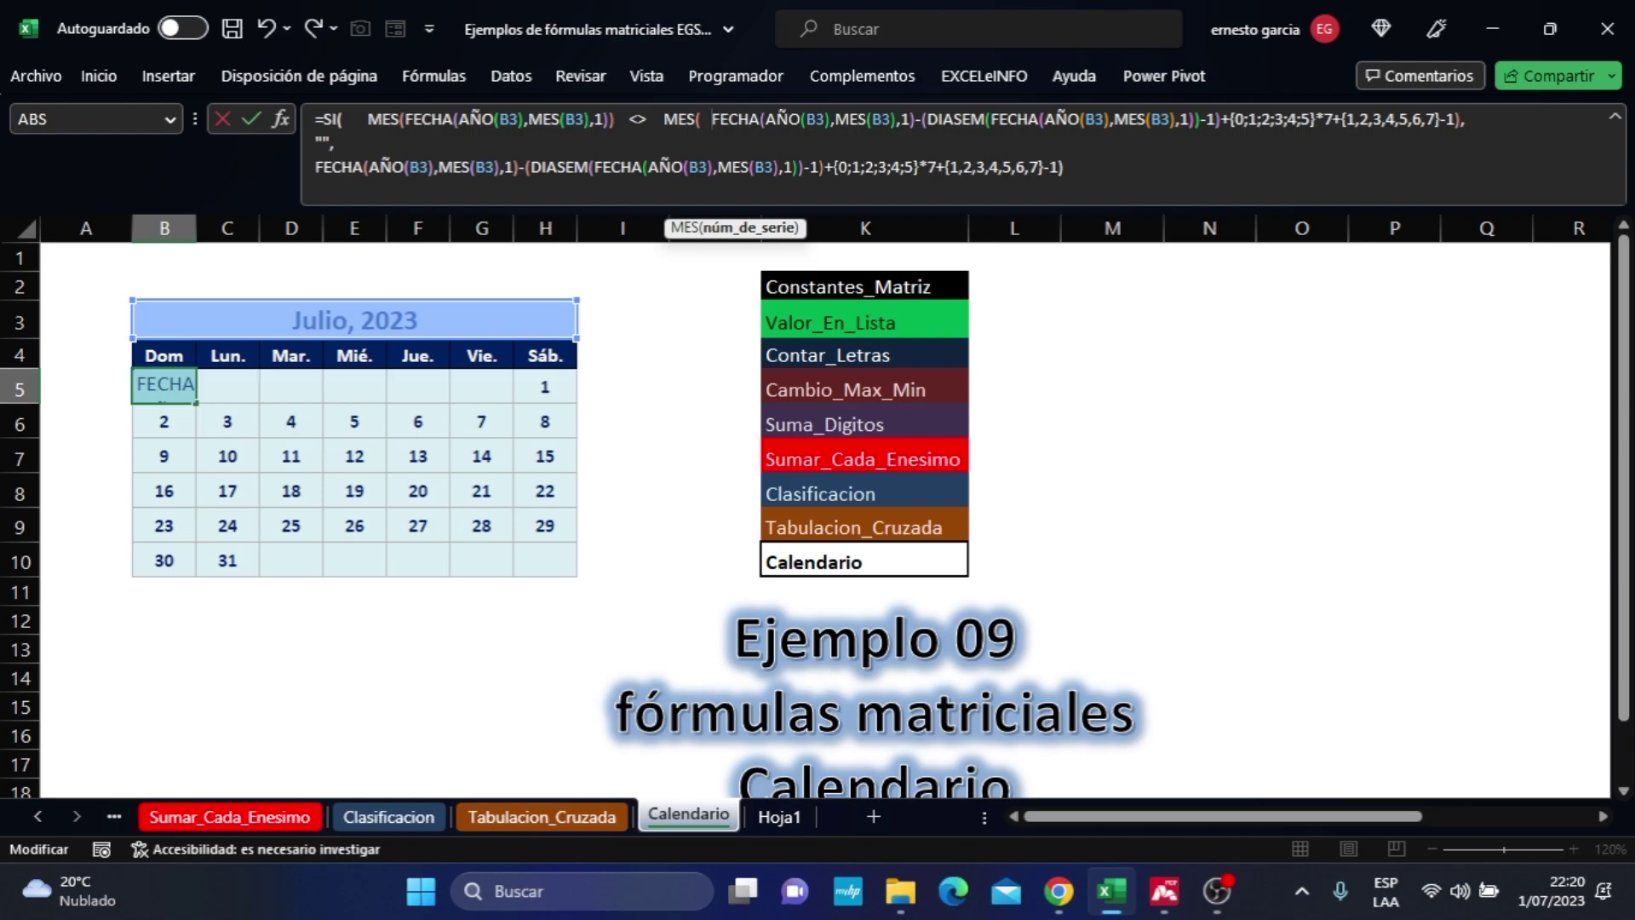
left_click(922, 120)
key("Right")
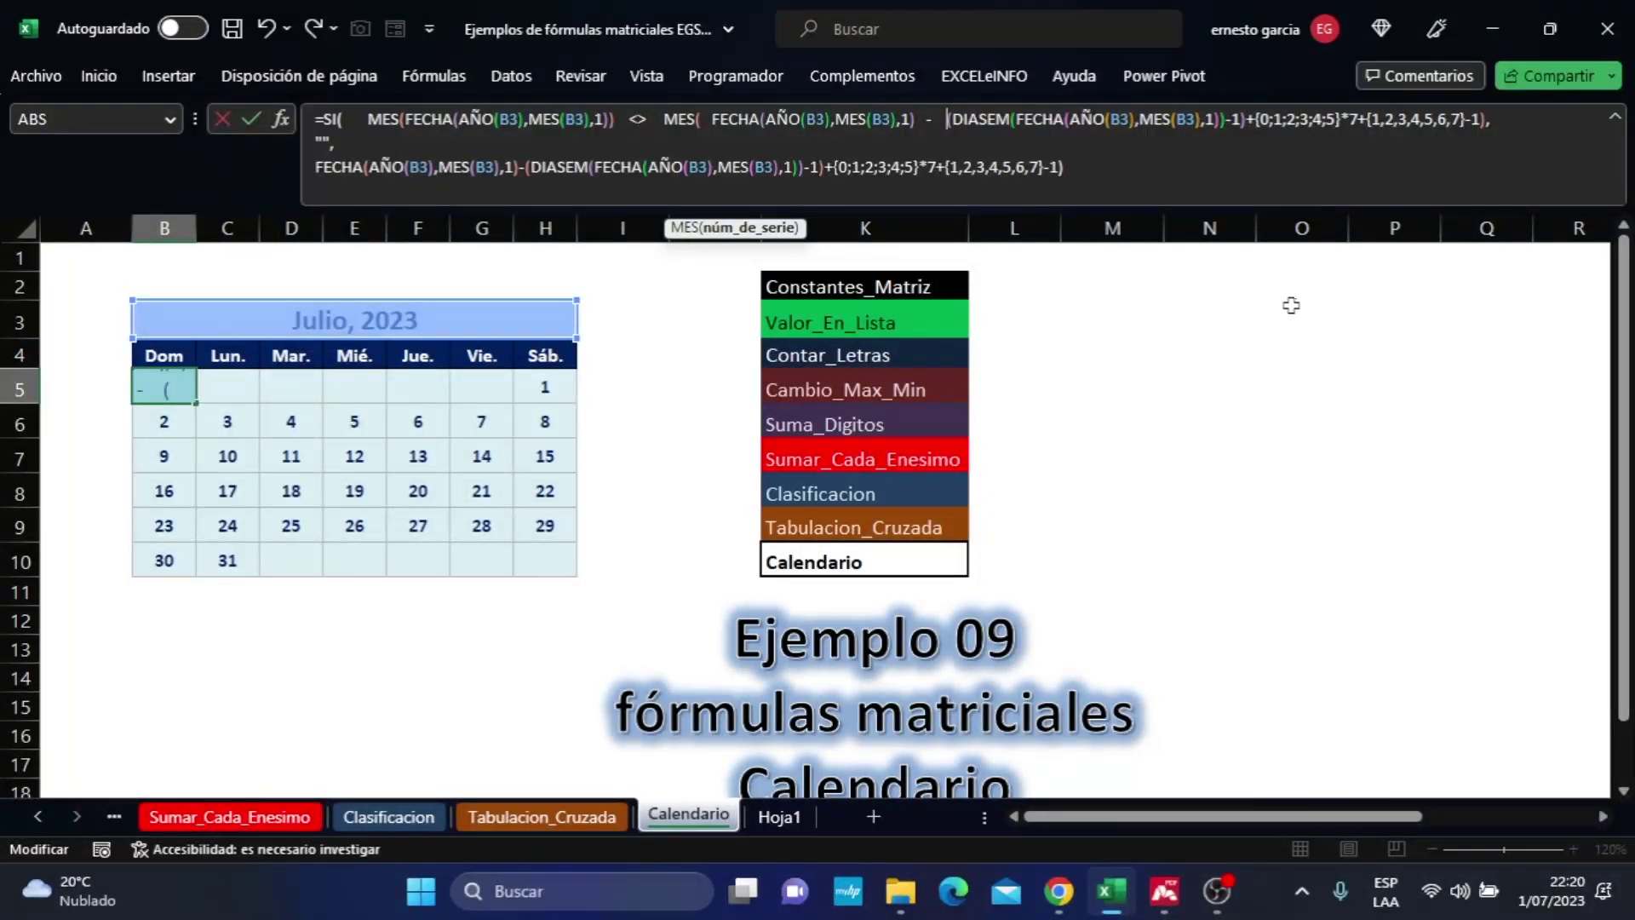
left_click(1249, 119)
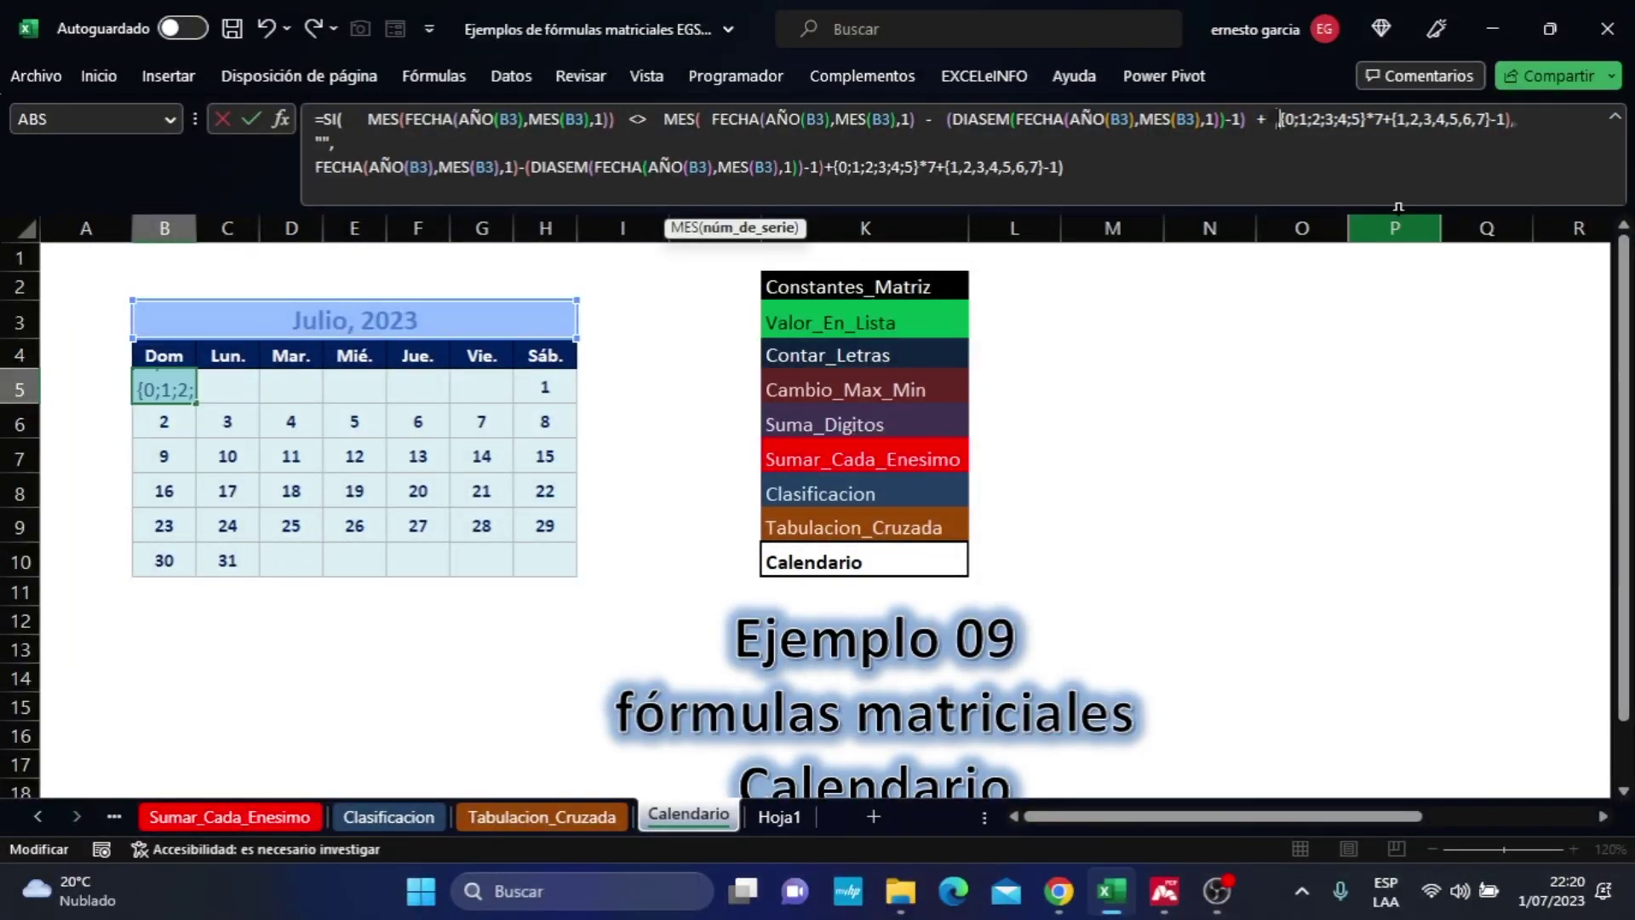
left_click(1385, 119)
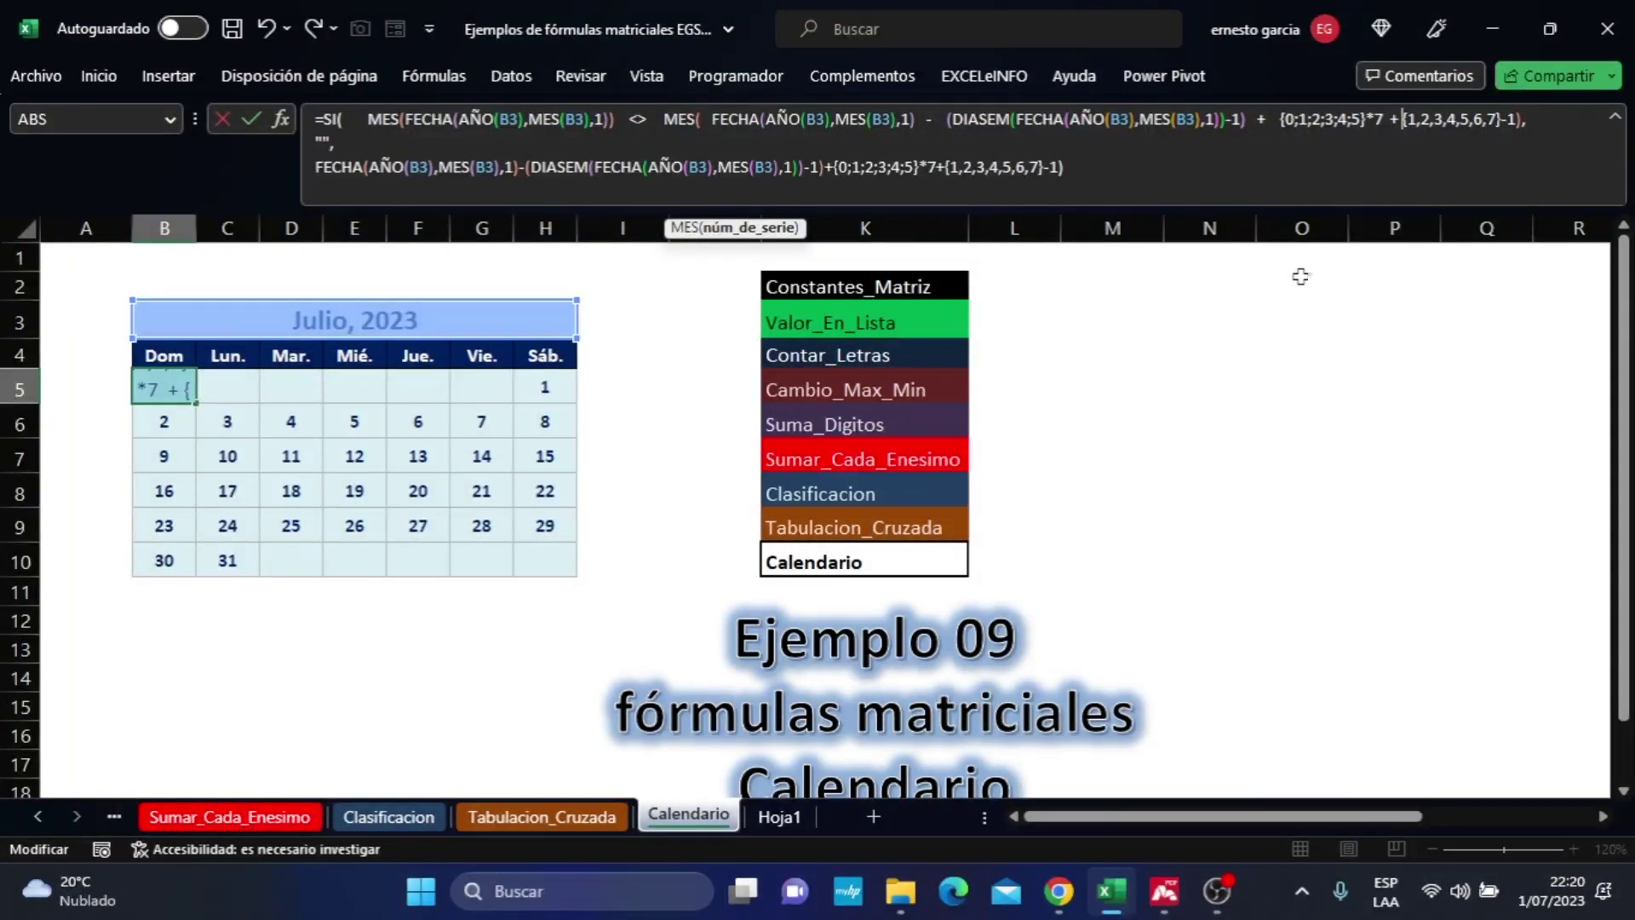
Copy the constant {0;1;2;3;4;5} from the B5 formula and commit the reformatted formula as an array formula.
left_click_drag(1368, 119, 1279, 120)
key("ctrl+c")
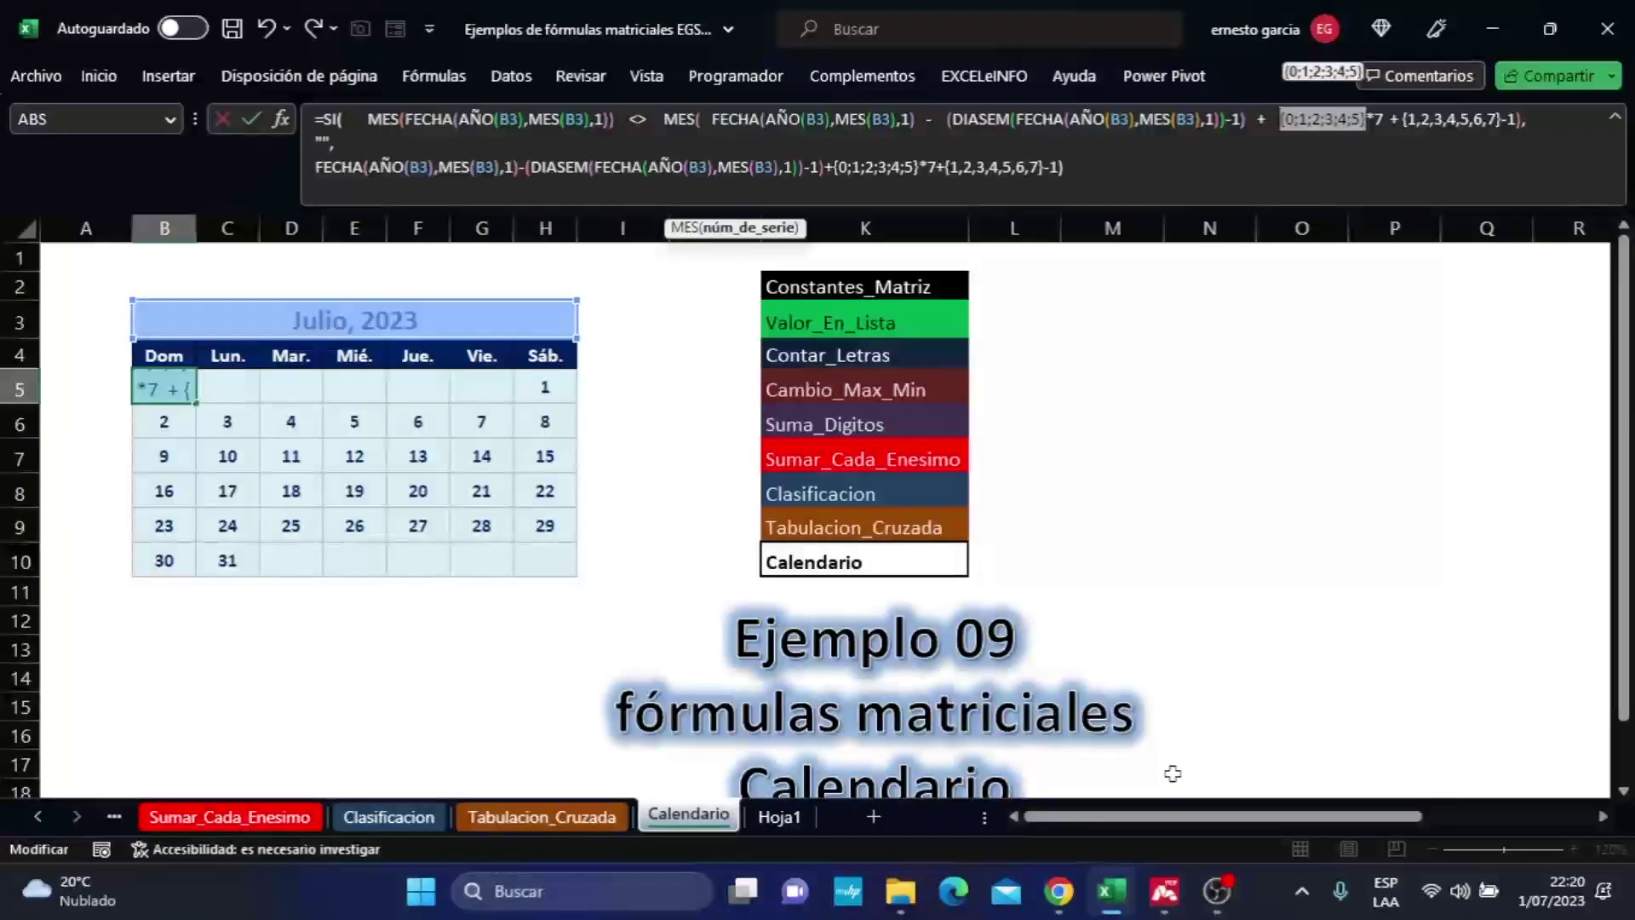
key("Return")
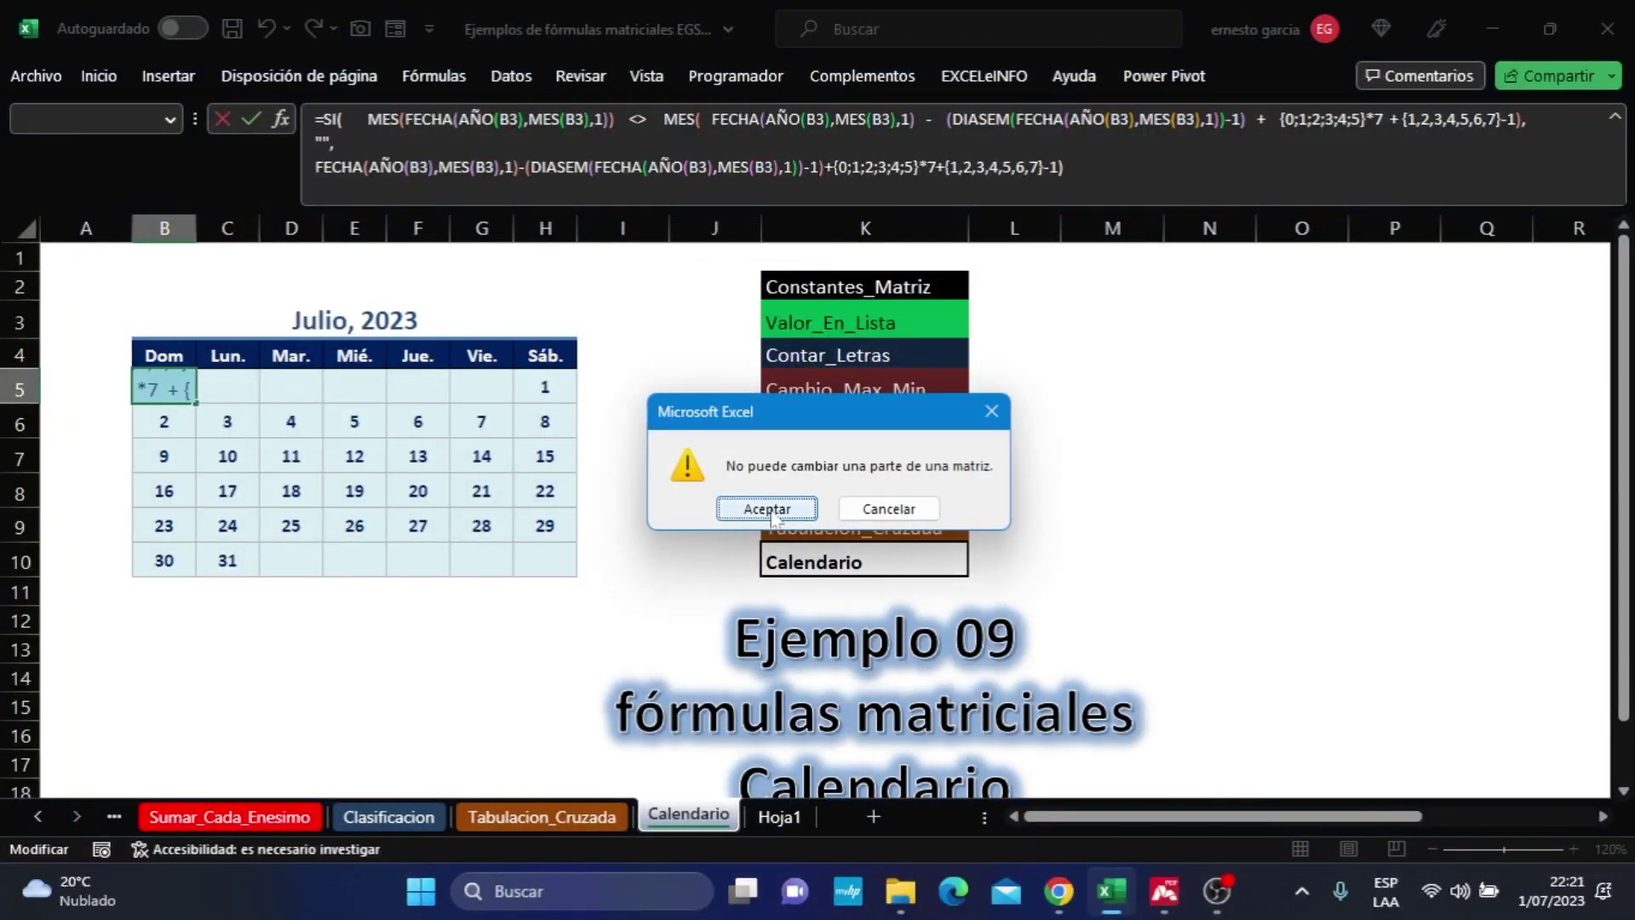
left_click(775, 509)
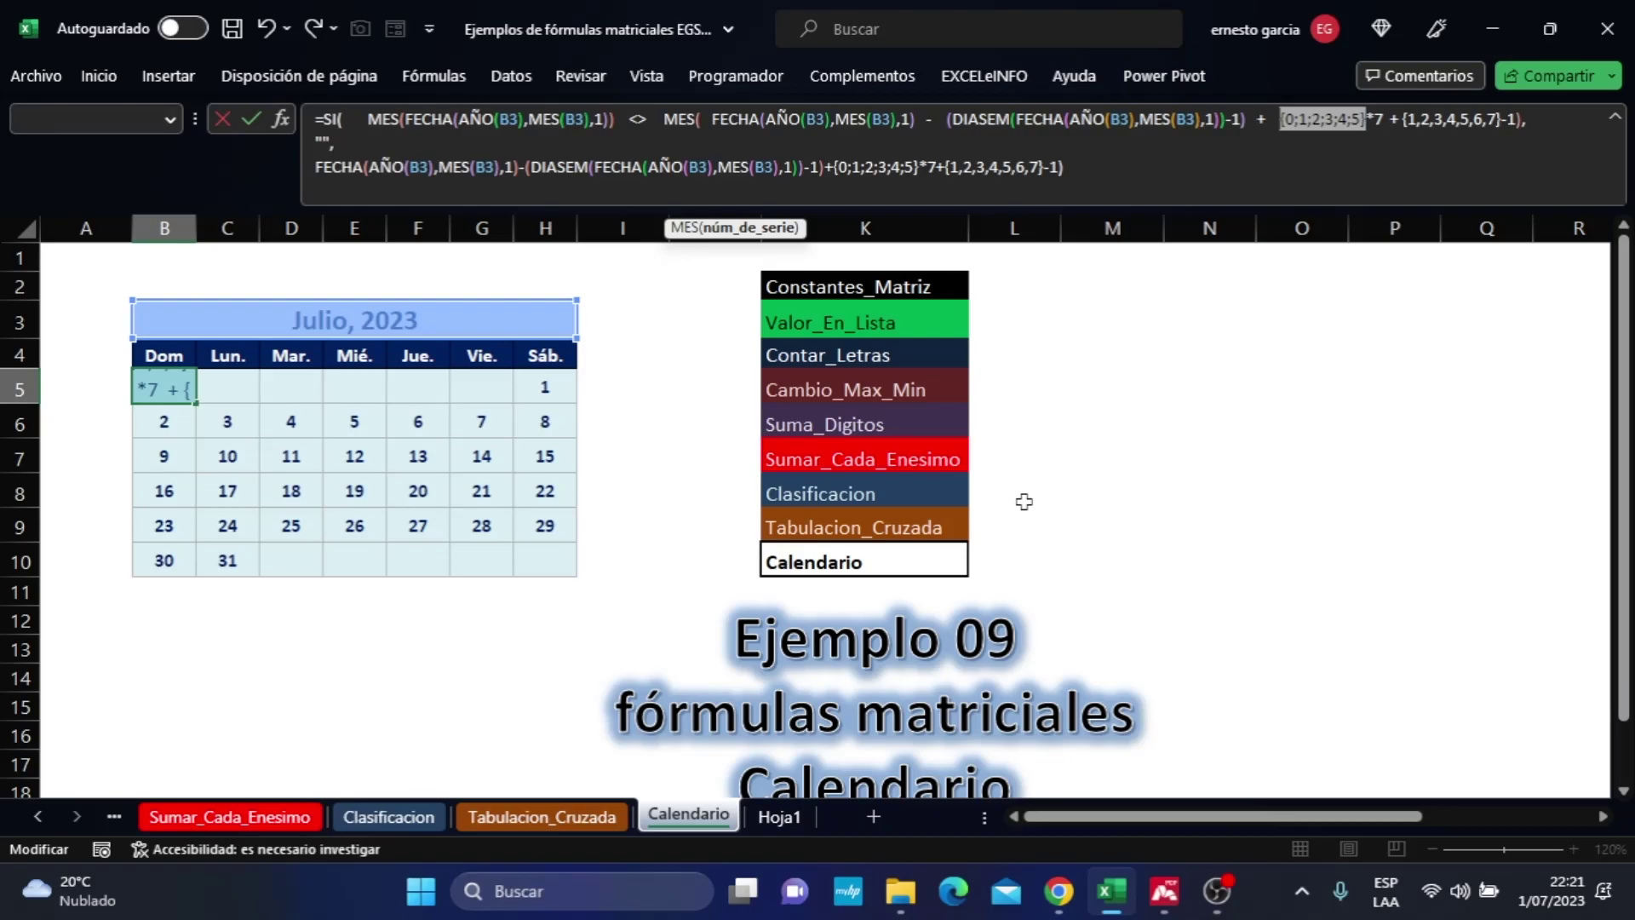
key("Escape")
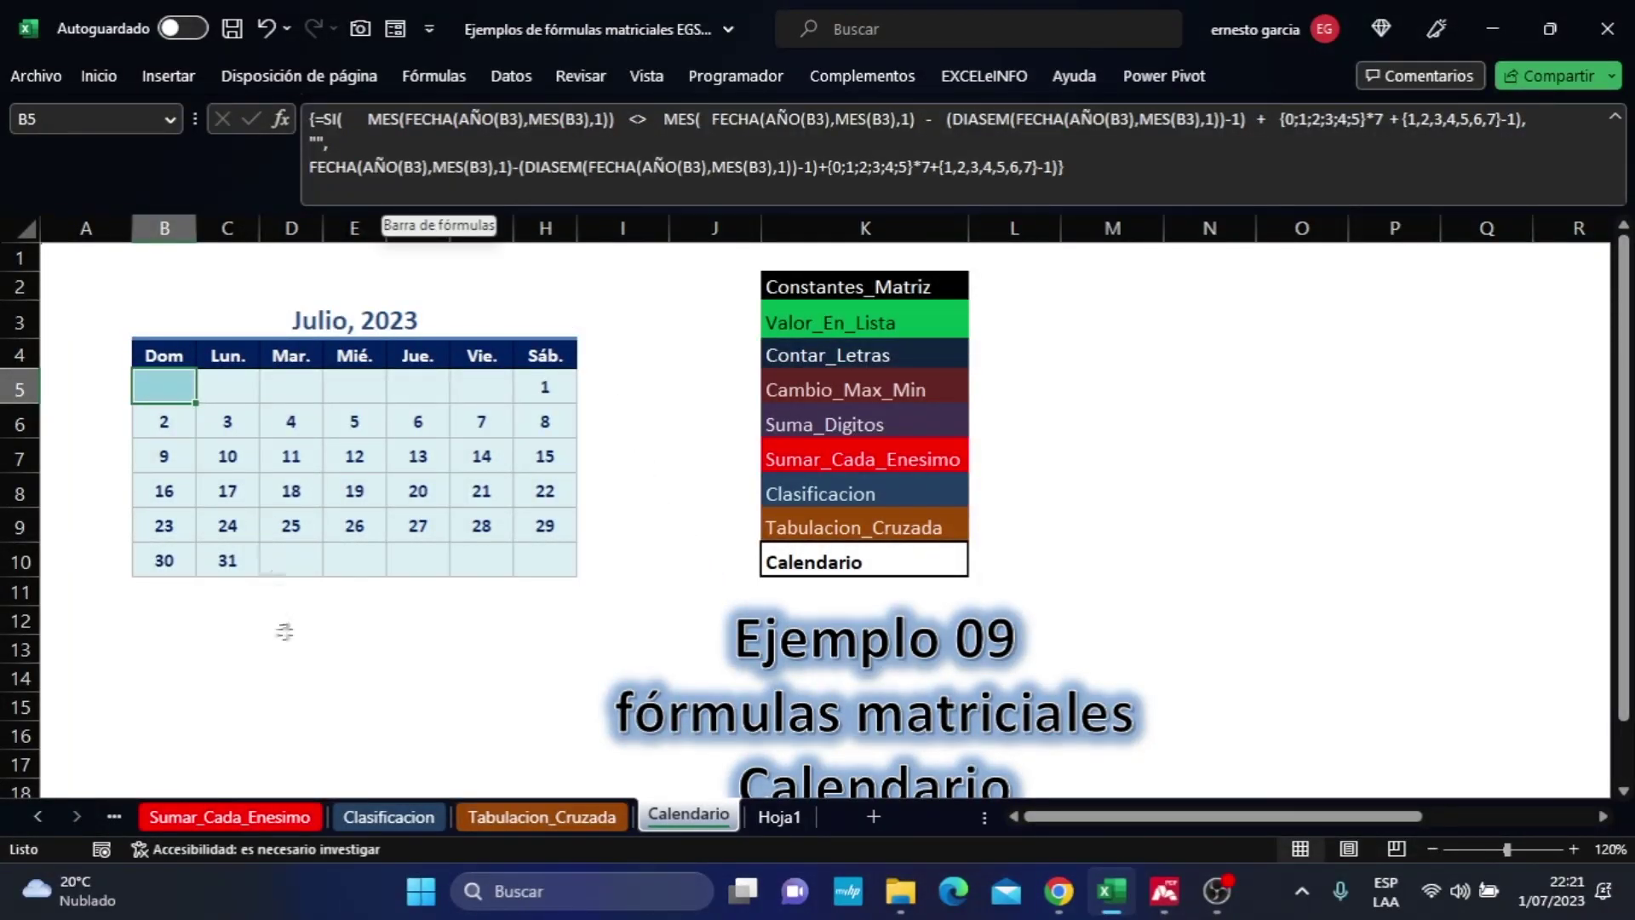
Paste the copied constant into M2 and turn it into the formula ={0;1;2;3;4;5}.
left_click(175, 620)
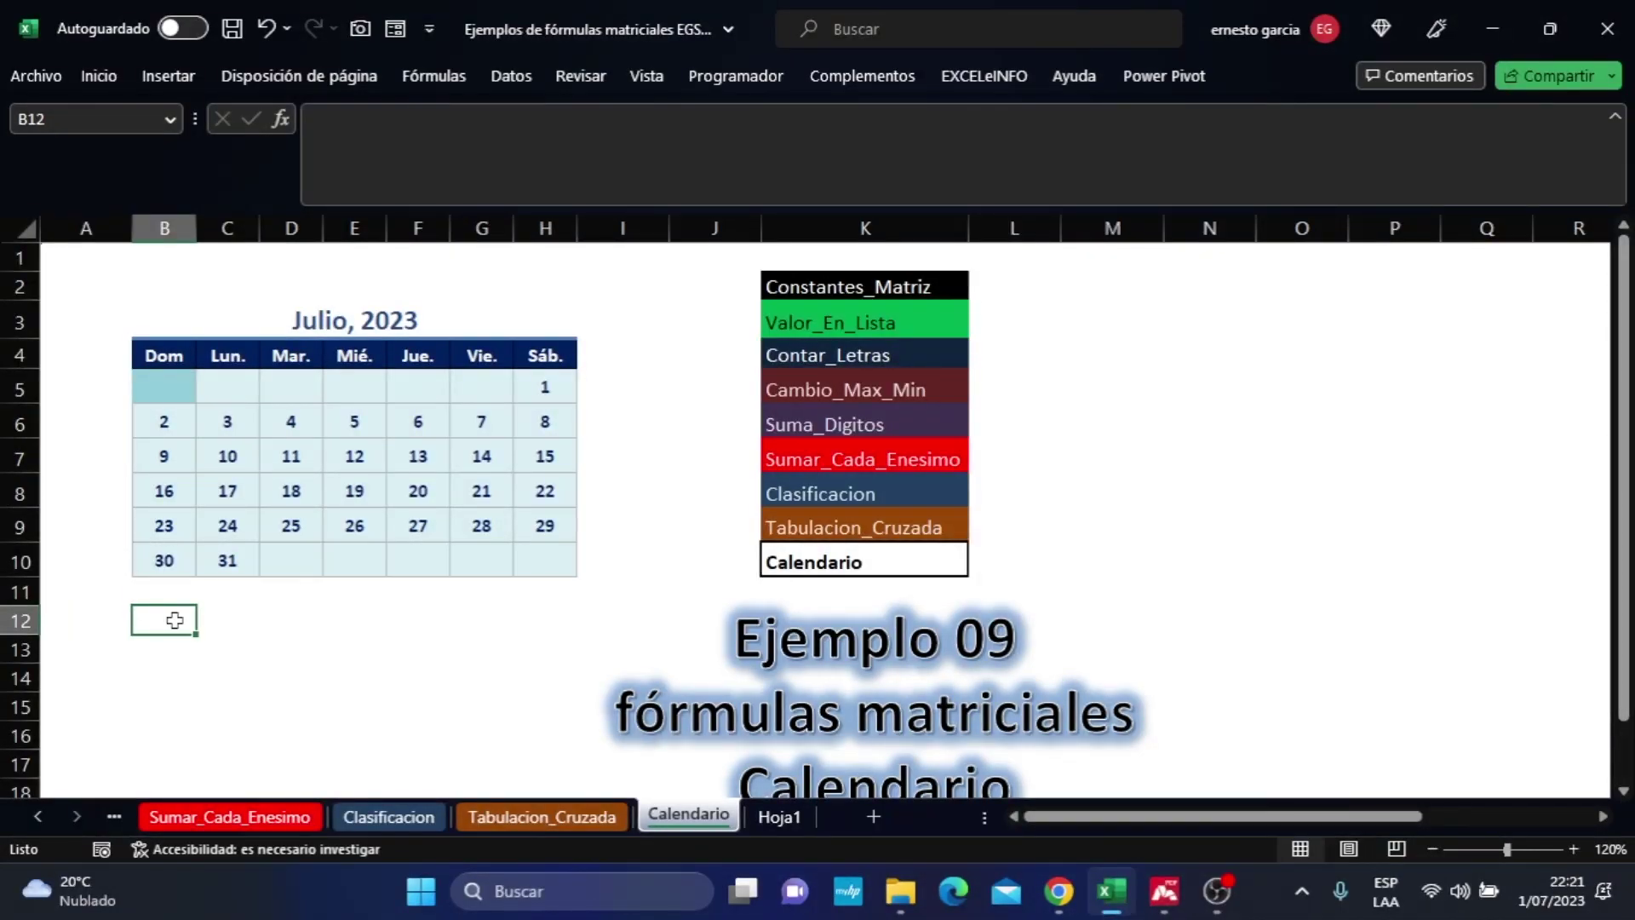
left_click(1099, 292)
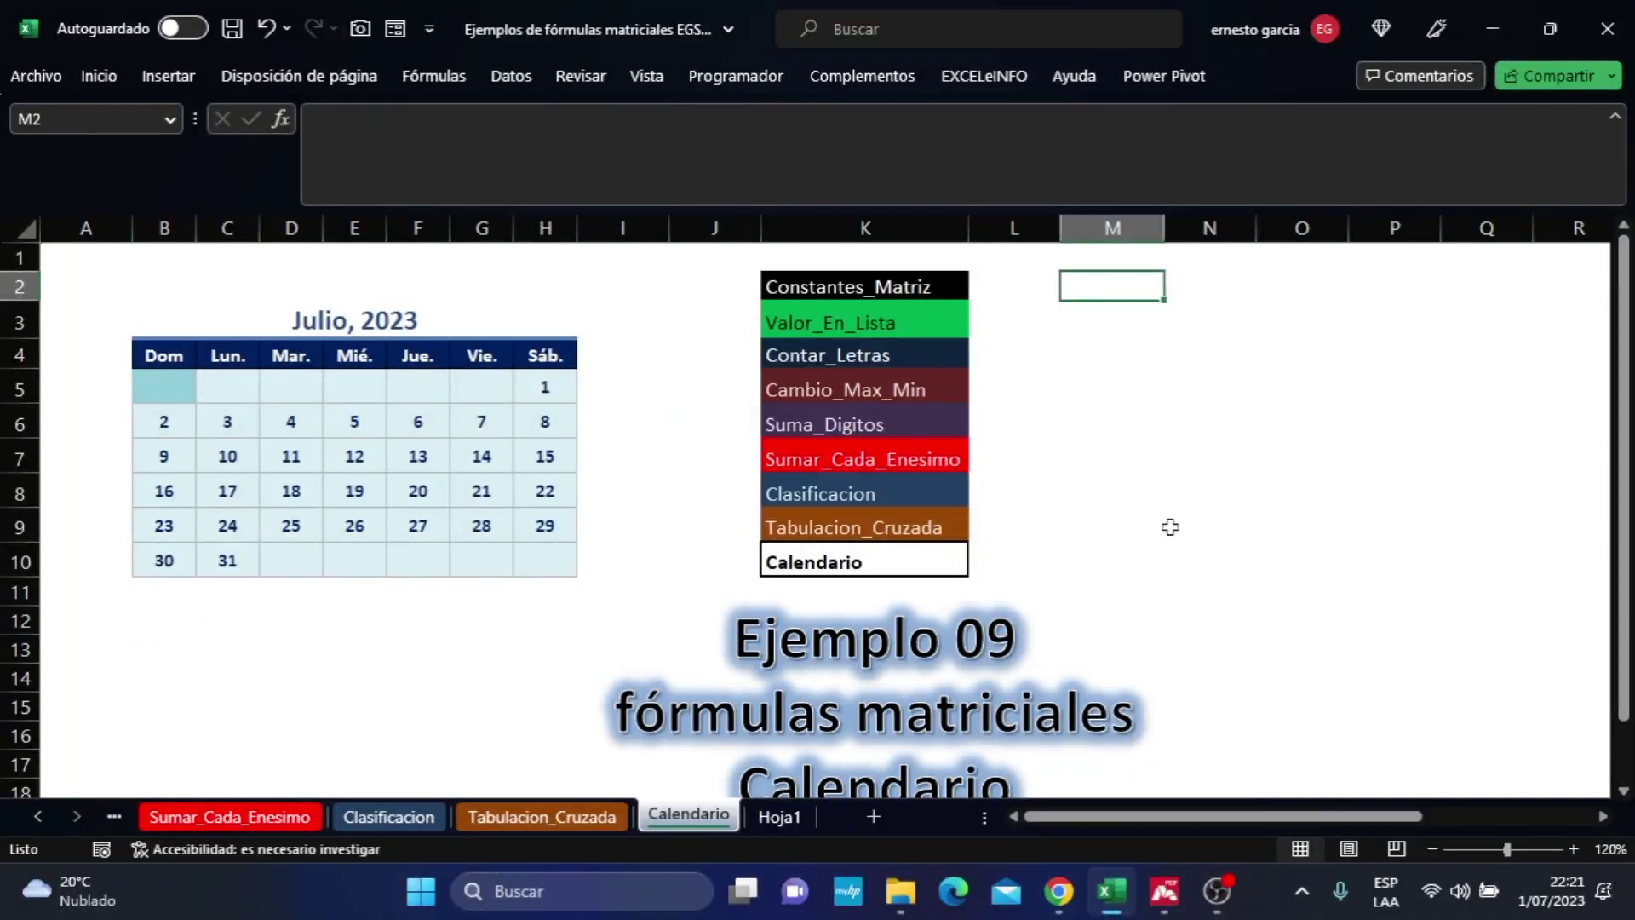
key("ctrl+v")
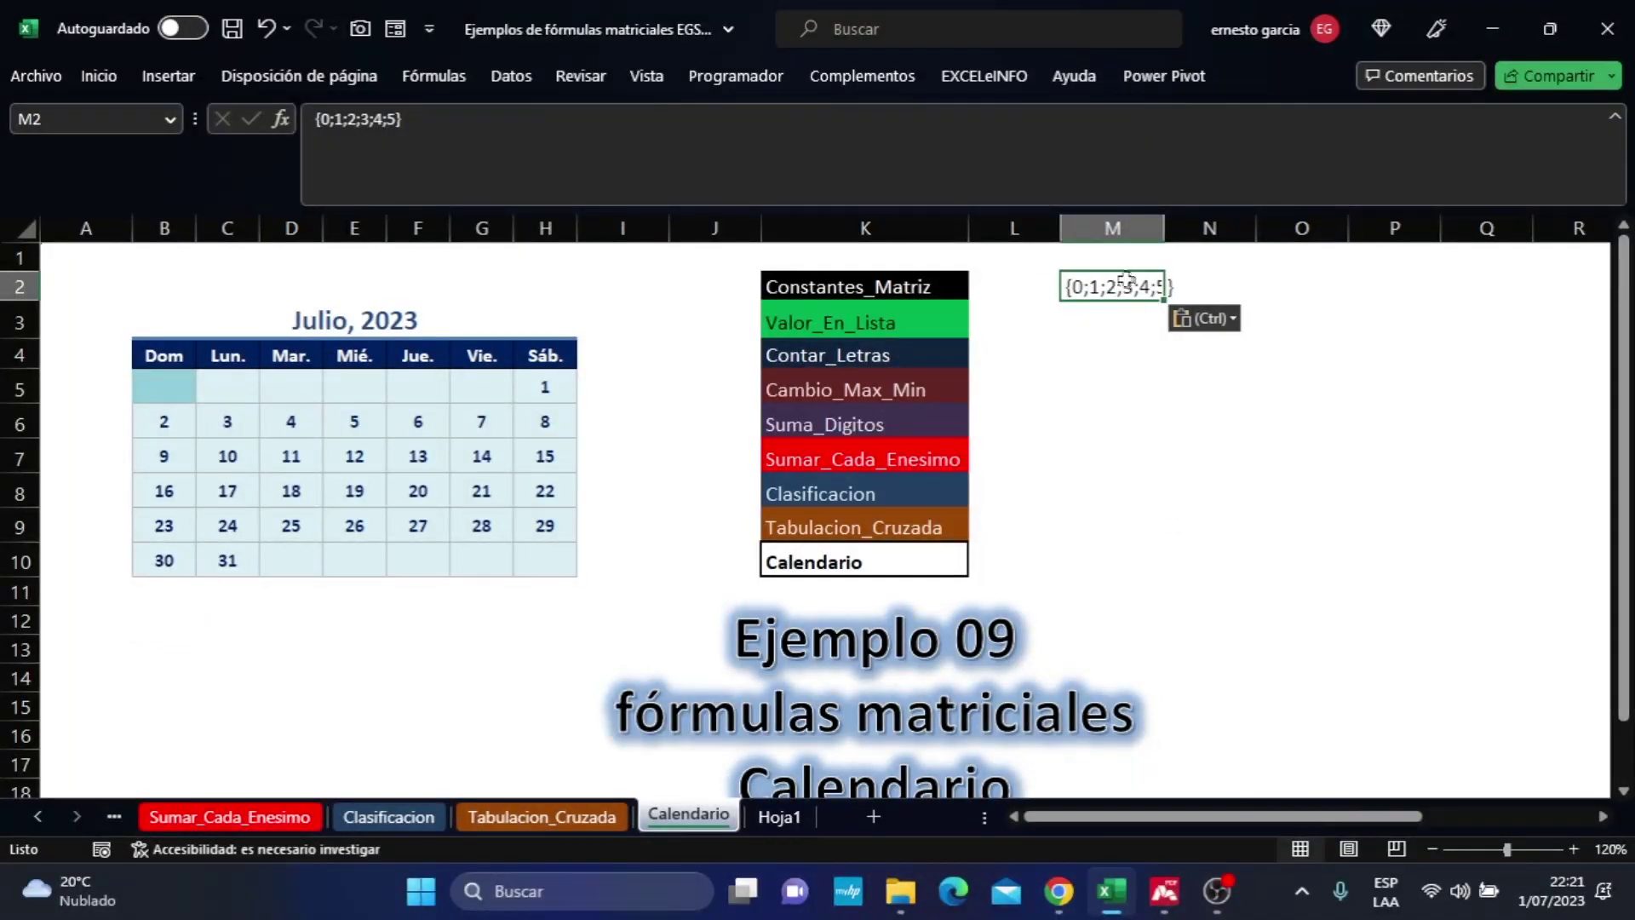
left_click(1075, 286)
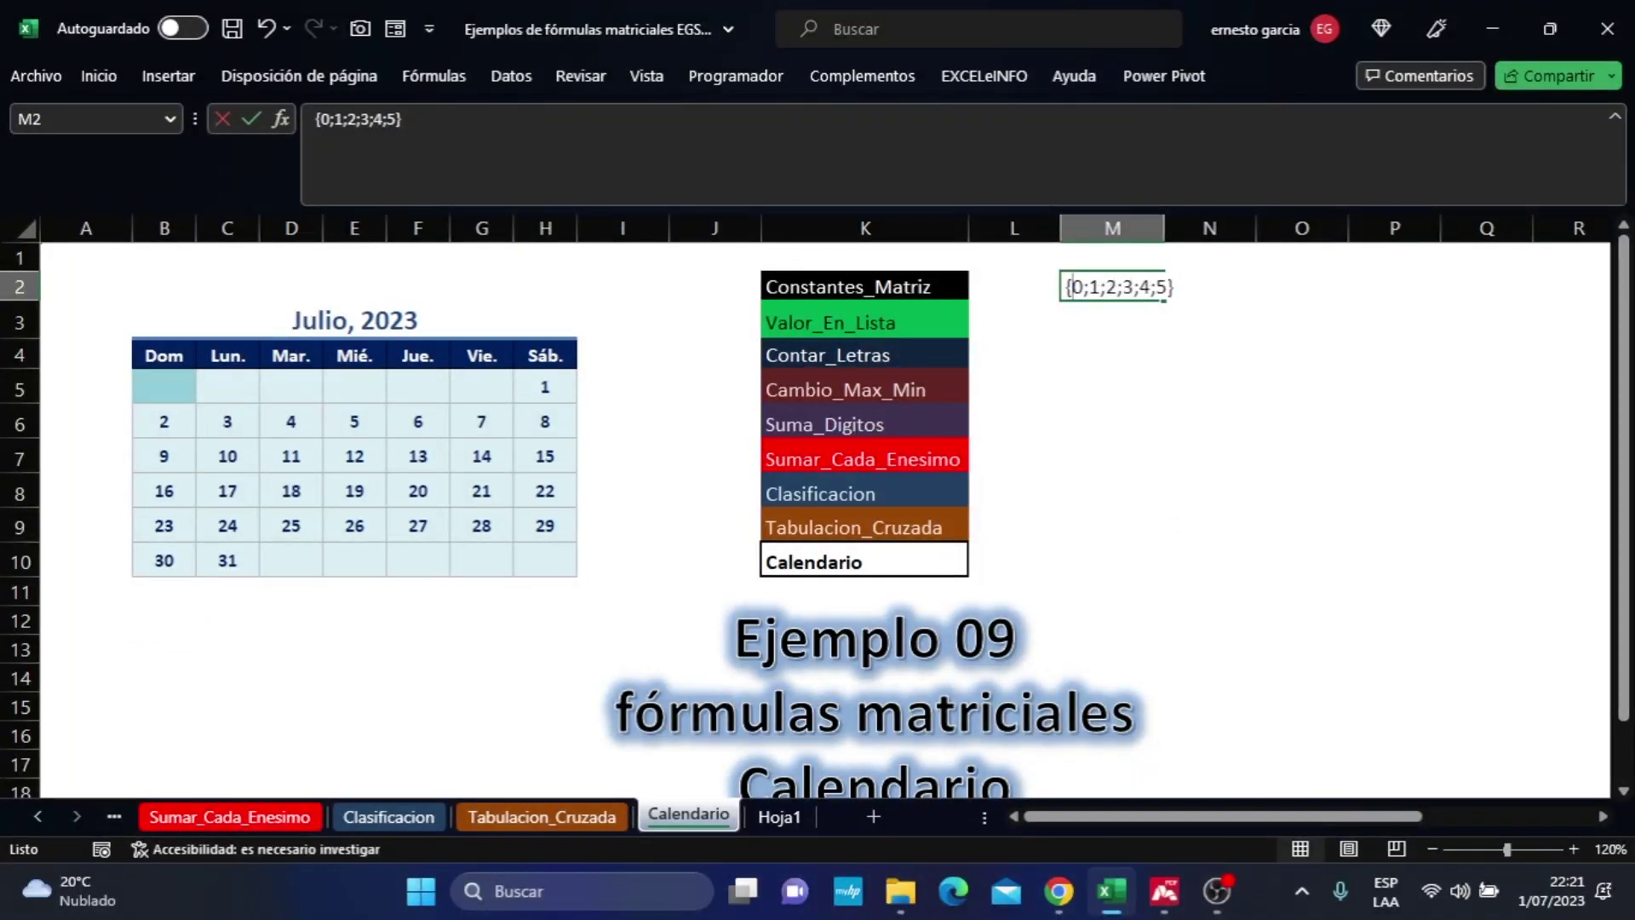
double_click(1071, 283)
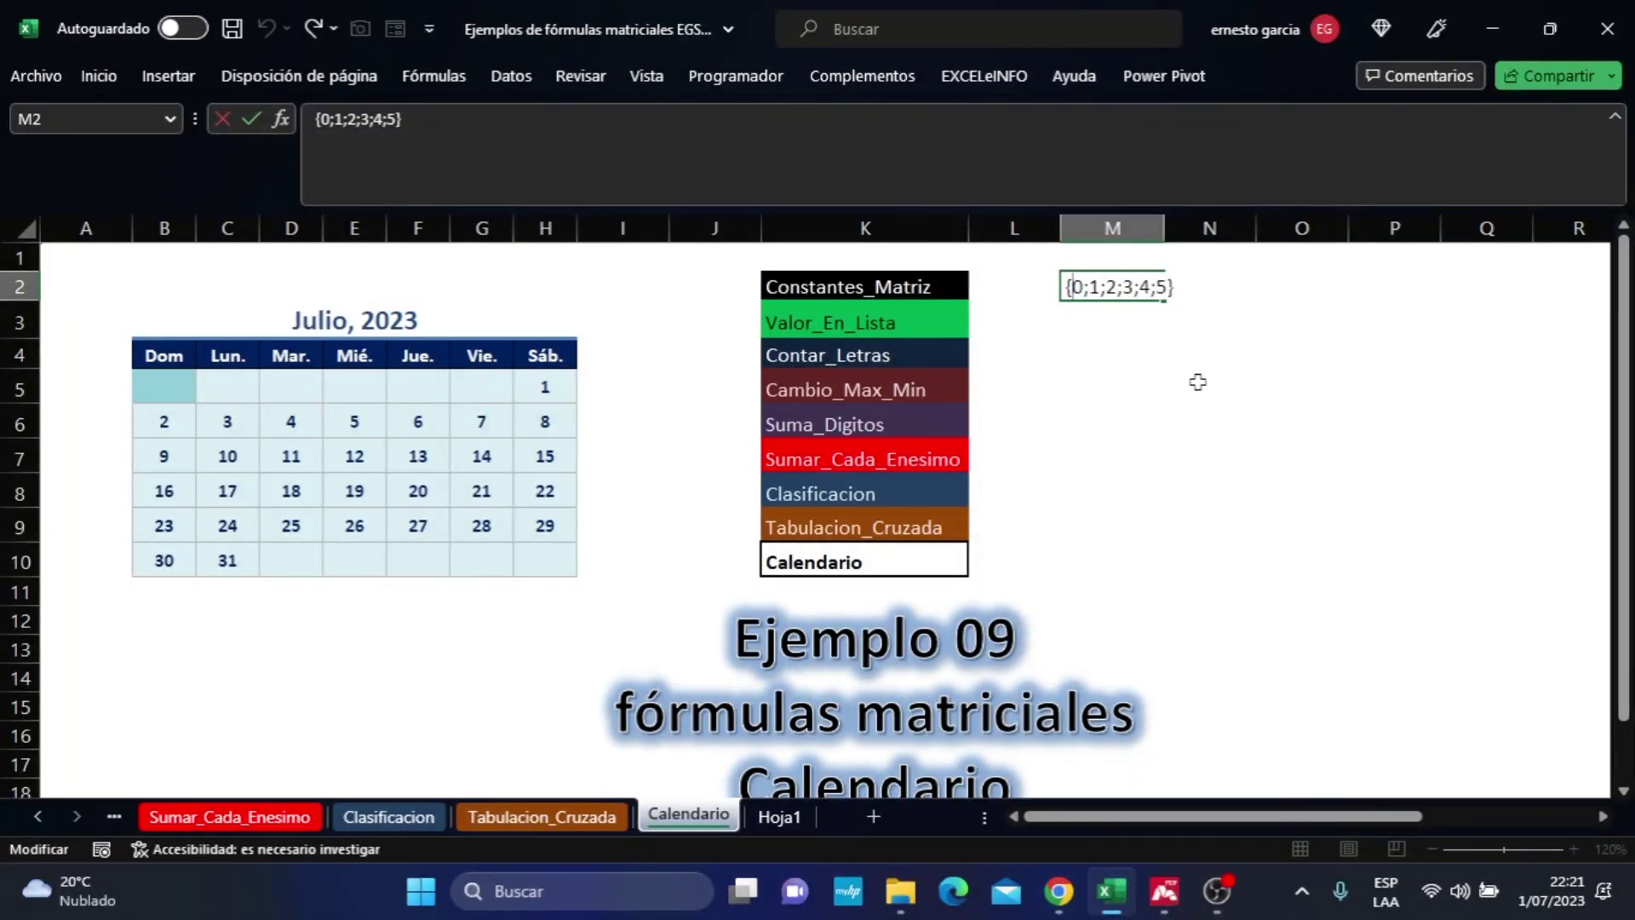
type("=")
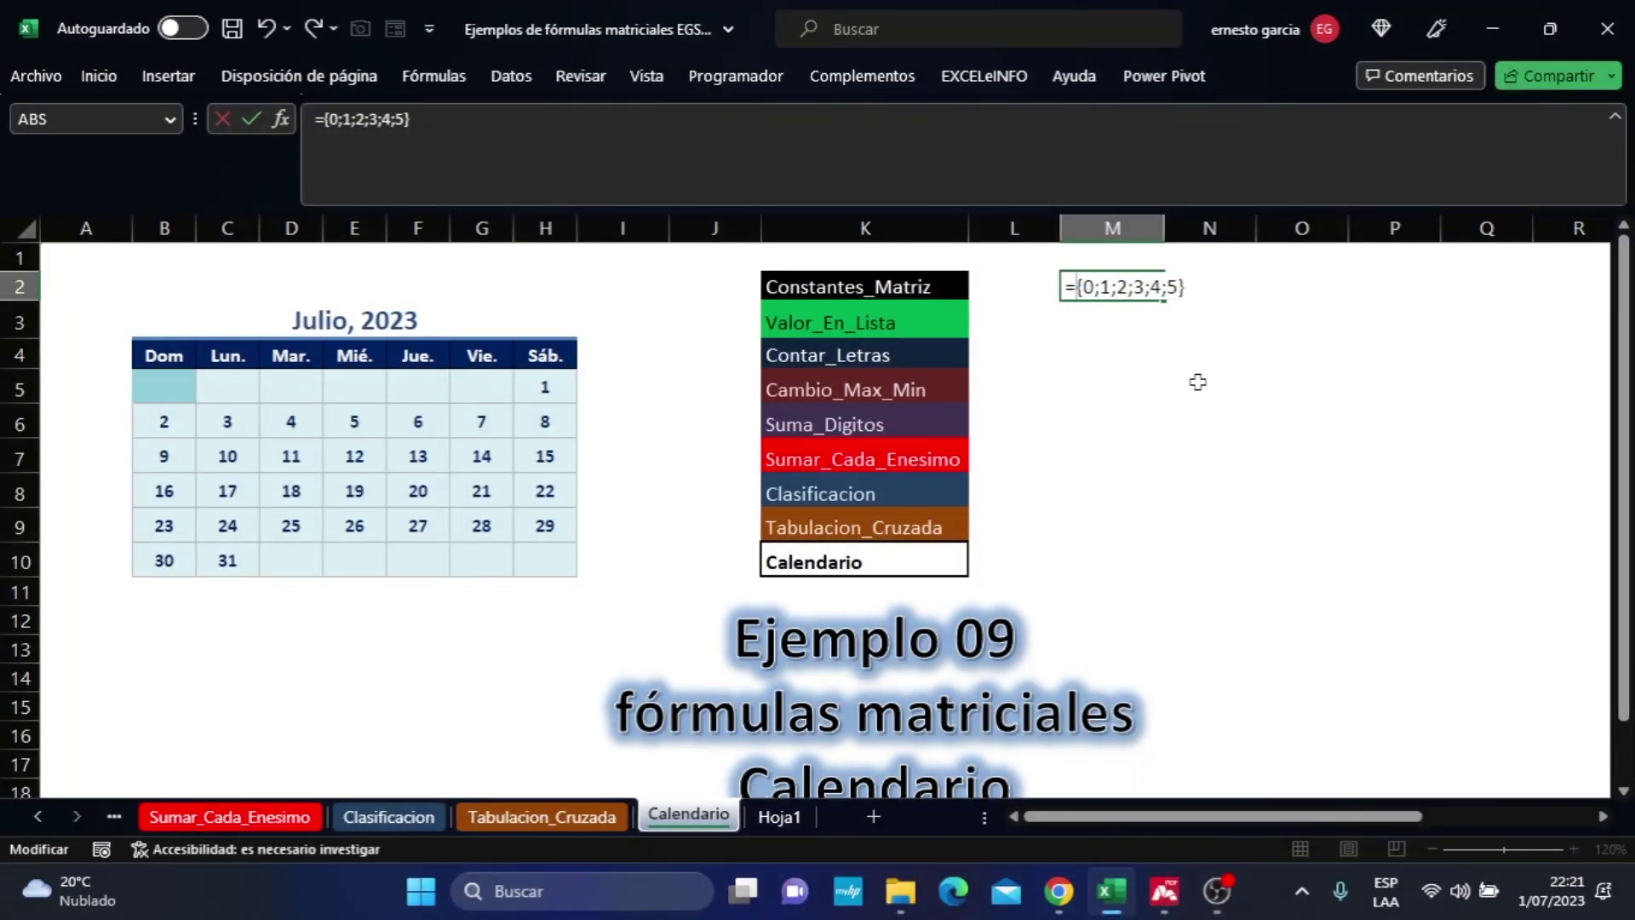
key("Return")
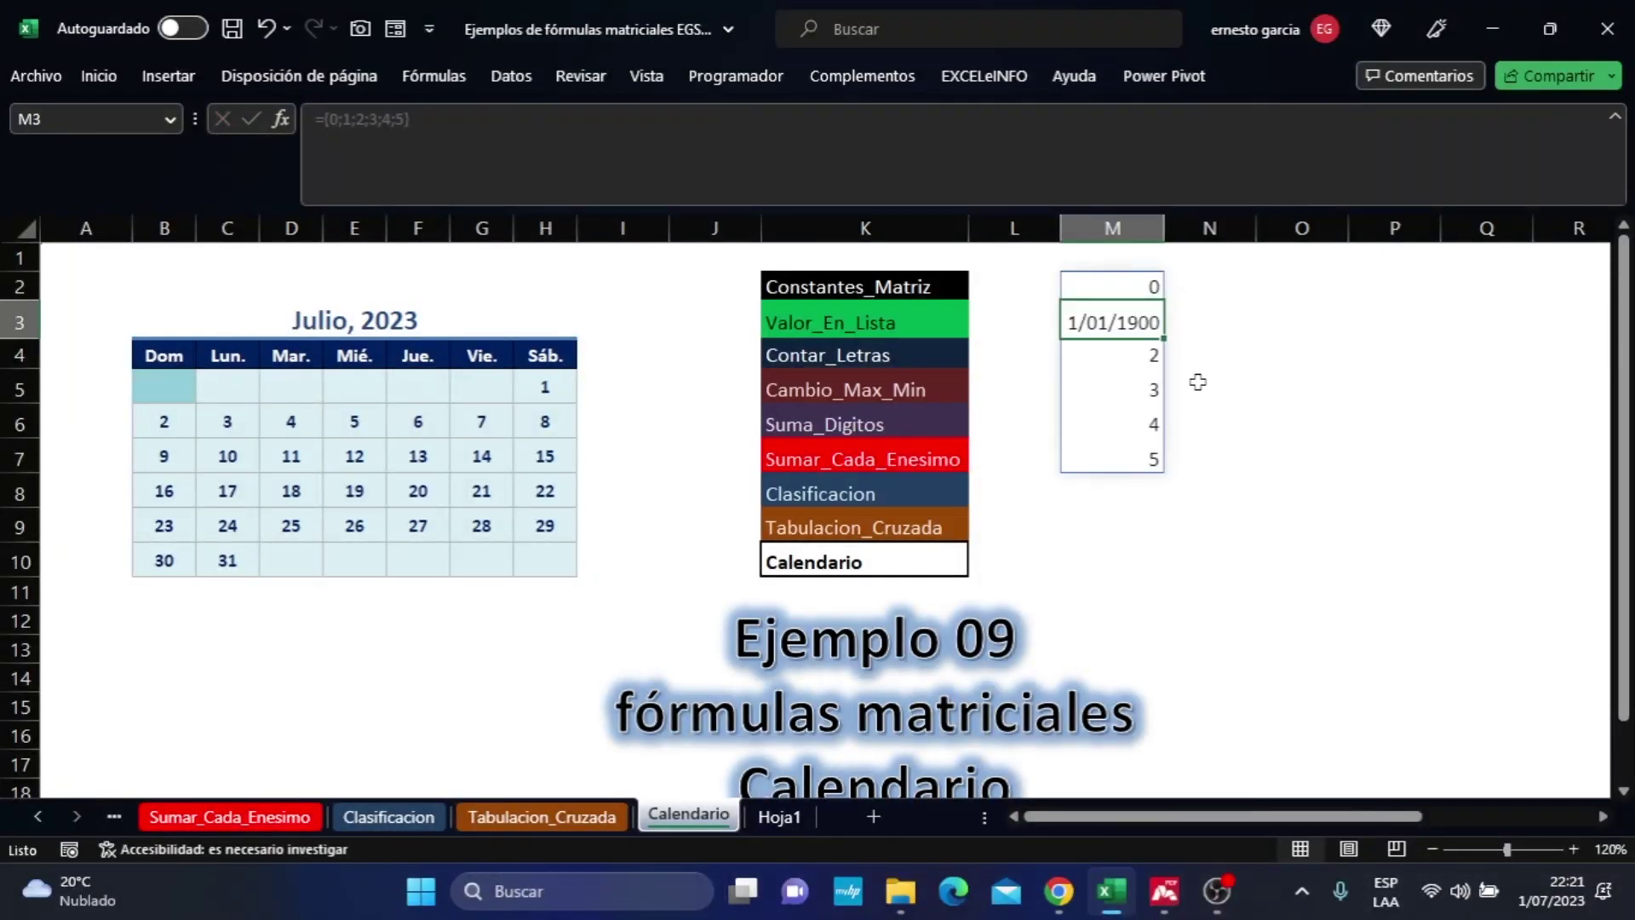
Apply the General number format to the spilled range M2:M7.
key("Up")
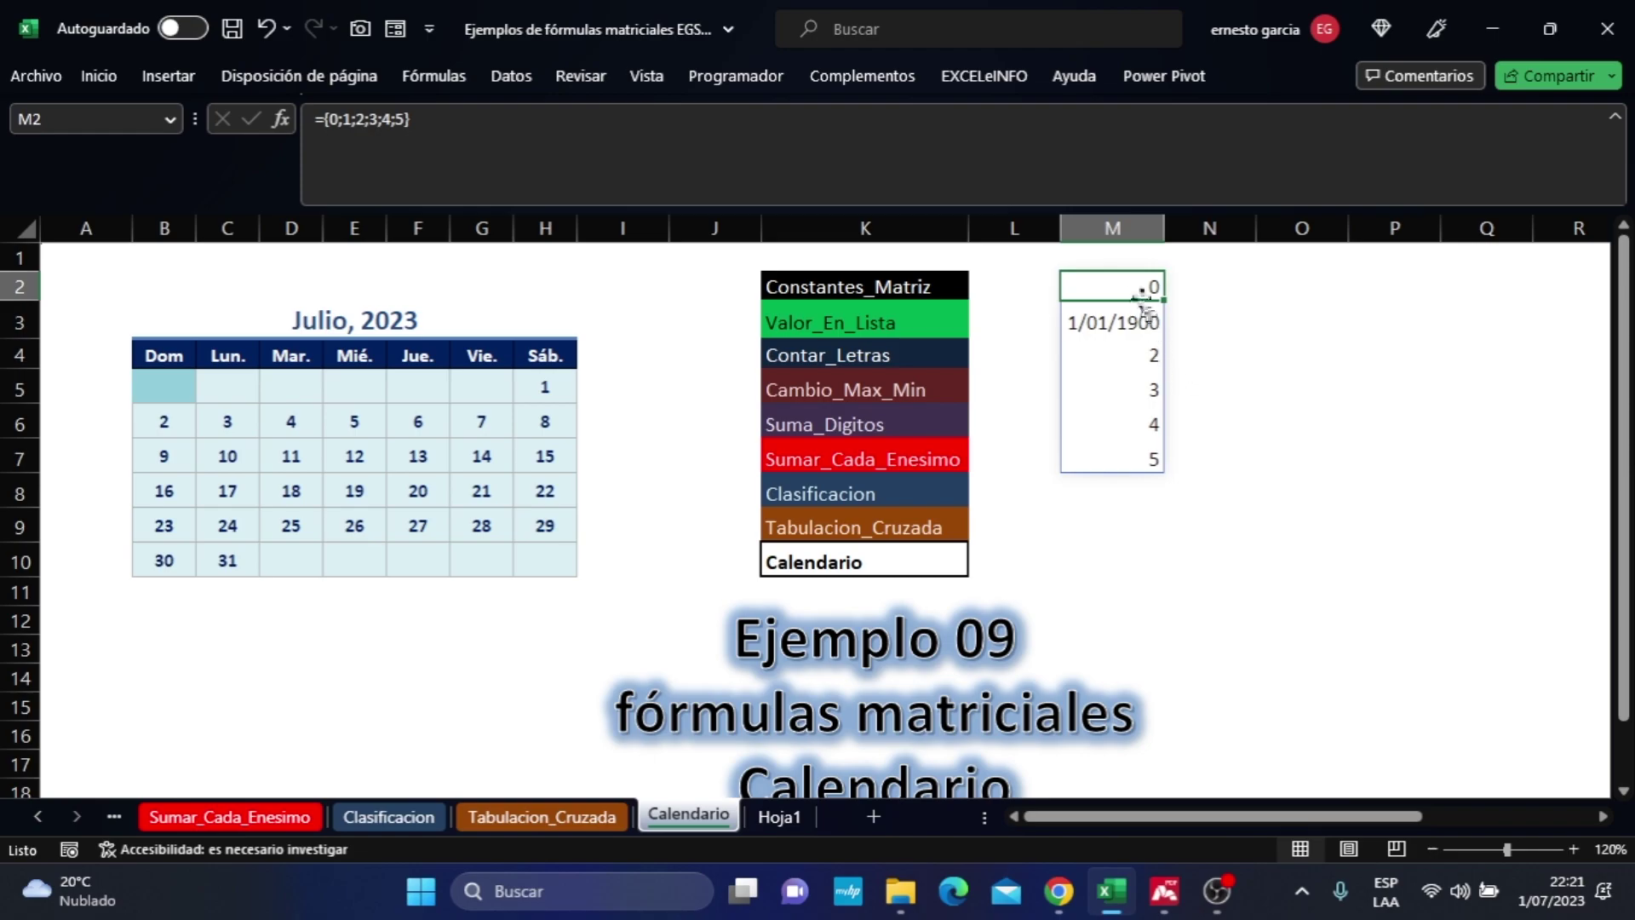
left_click_drag(1150, 292, 1134, 460)
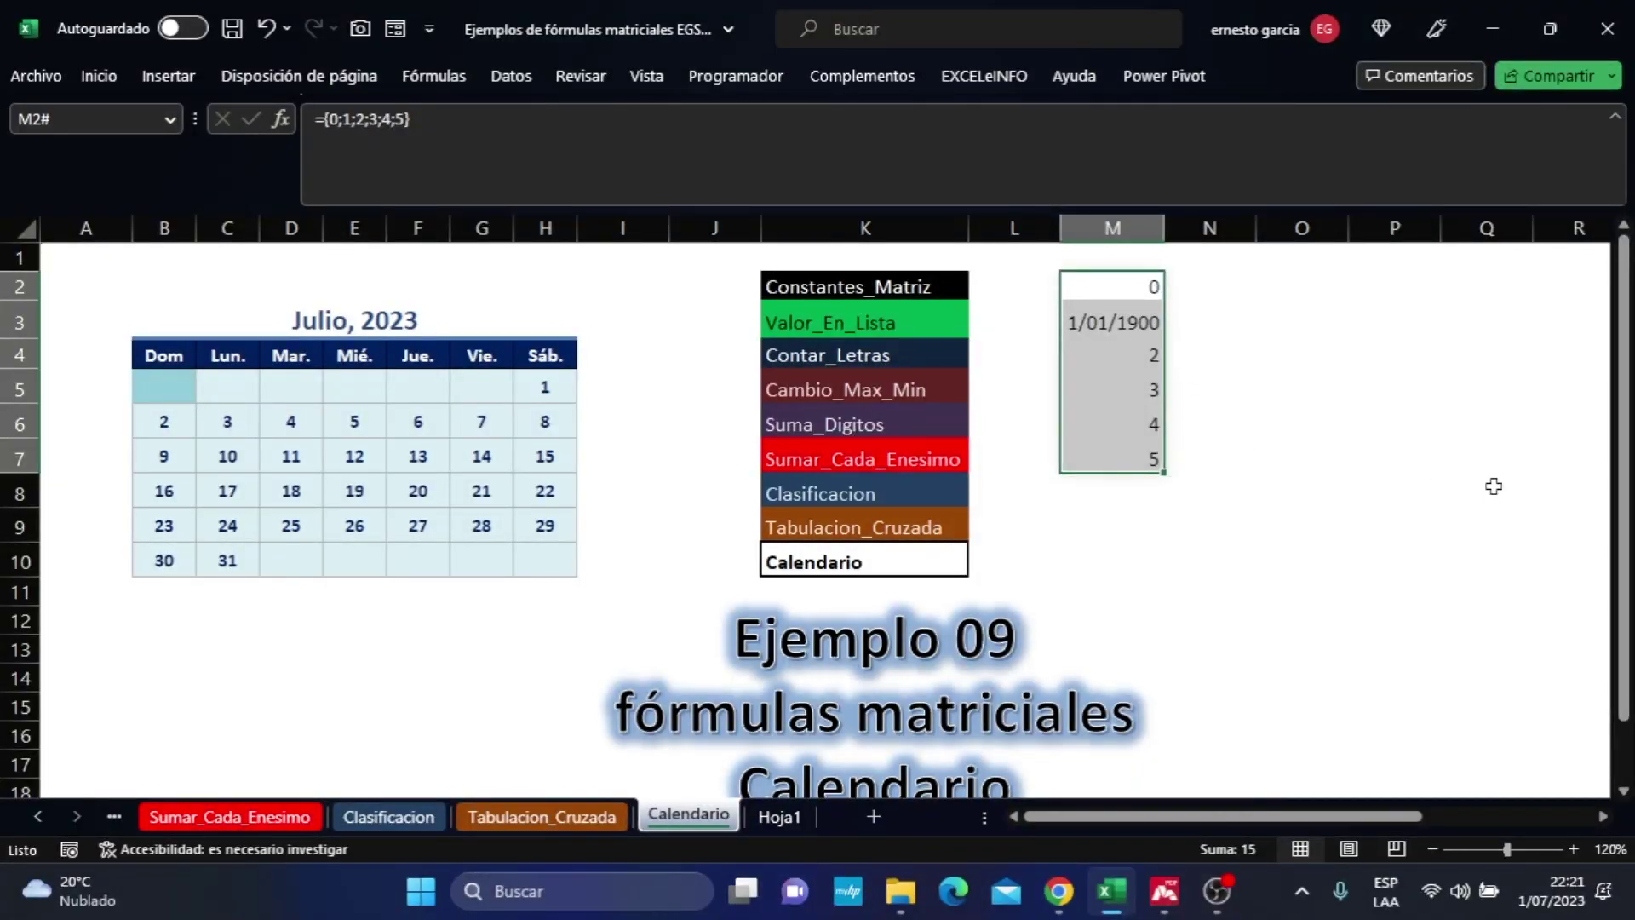
key("ctrl+1")
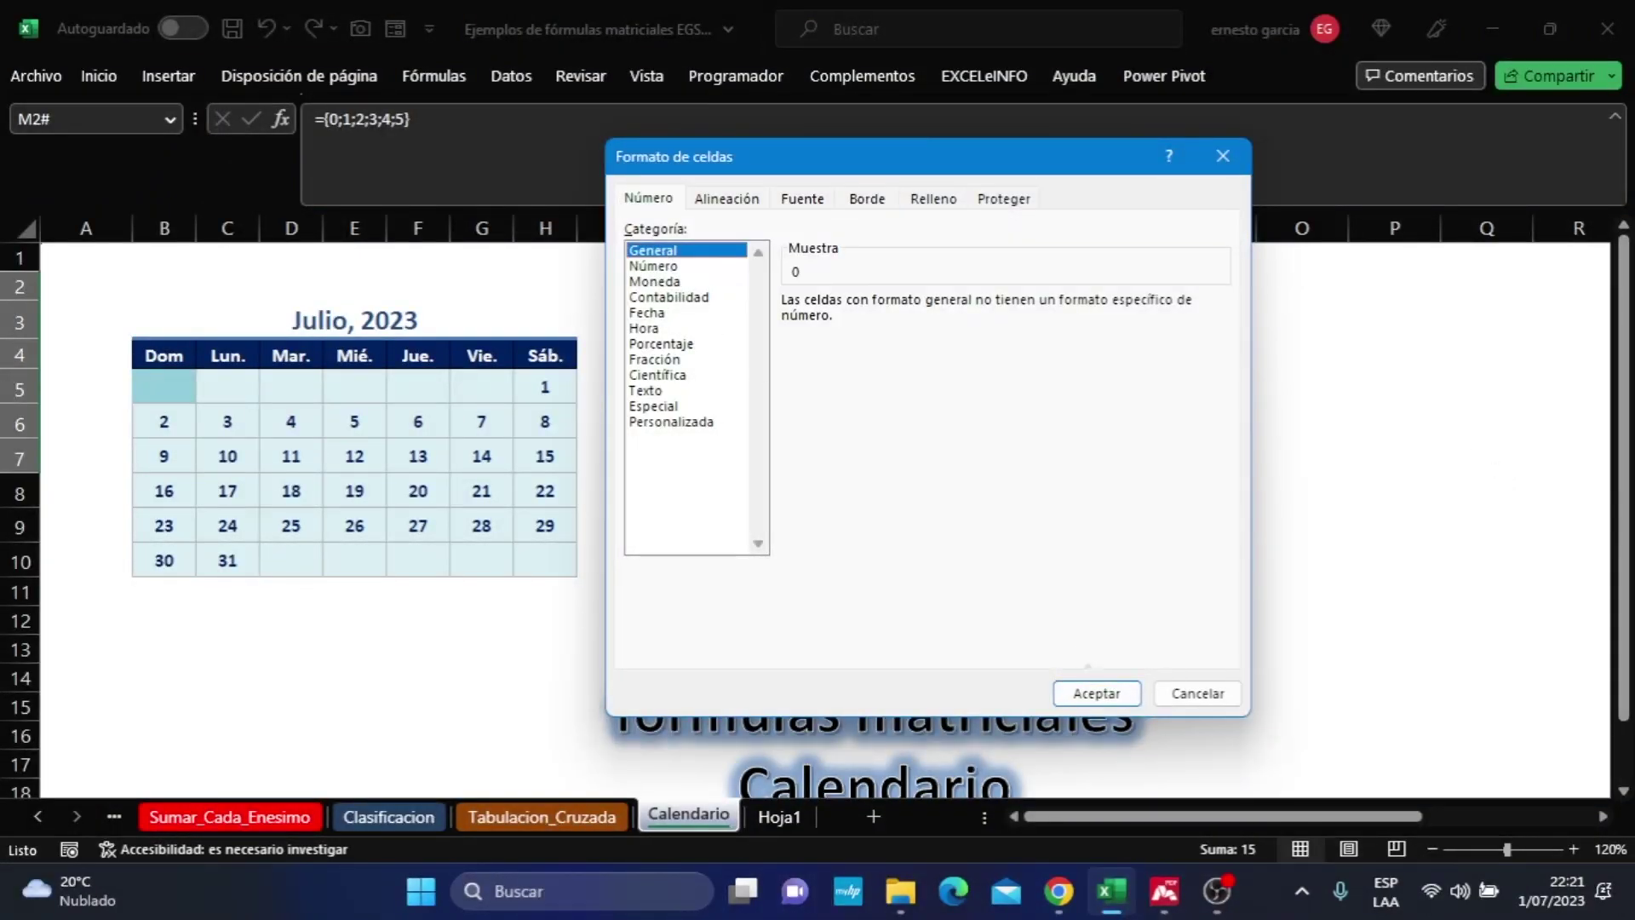
left_click(1095, 692)
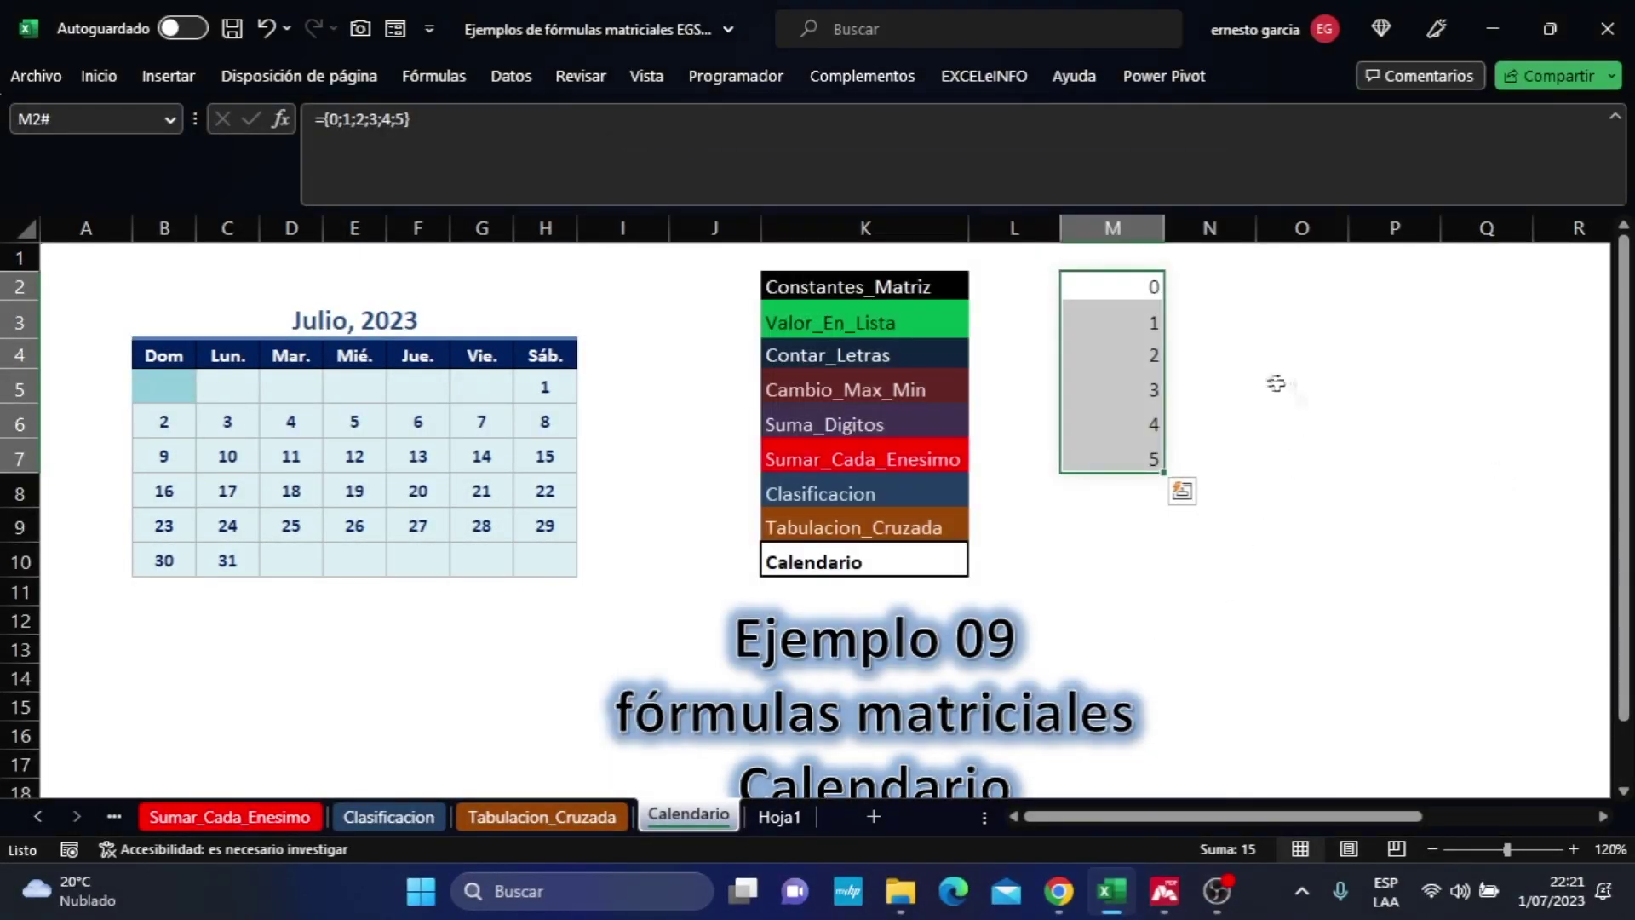
Copy the formula from M2 and enter it in N2 multiplied by 7, as ={0;1;2;3;4;5}*7.
left_click(1124, 283)
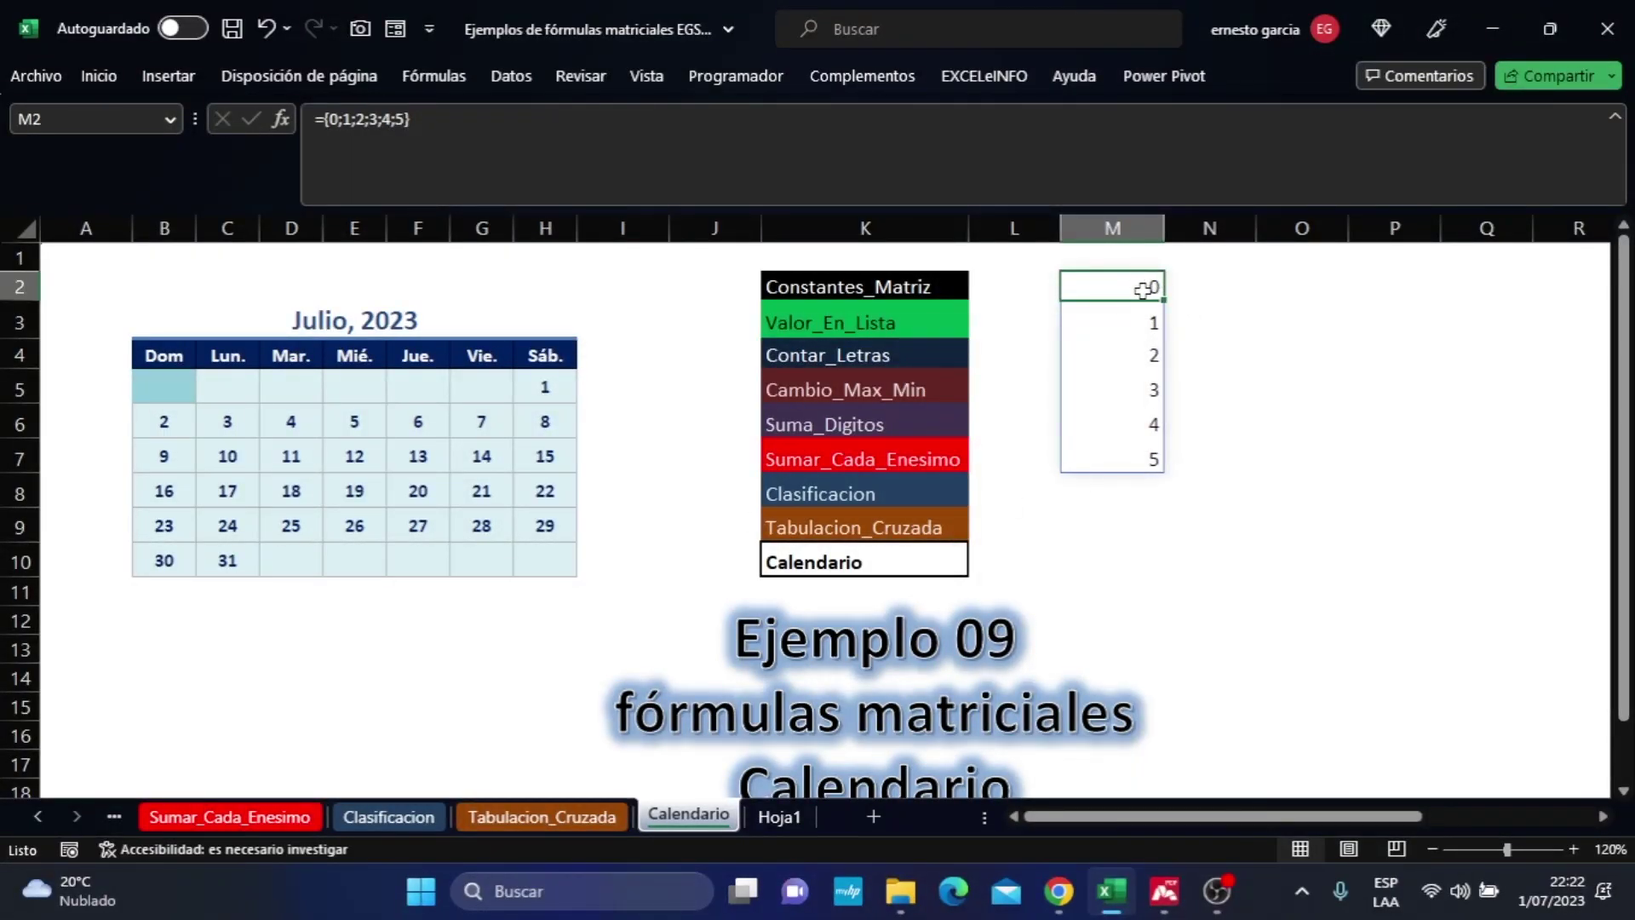
left_click_drag(416, 120, 316, 120)
key("ctrl+c")
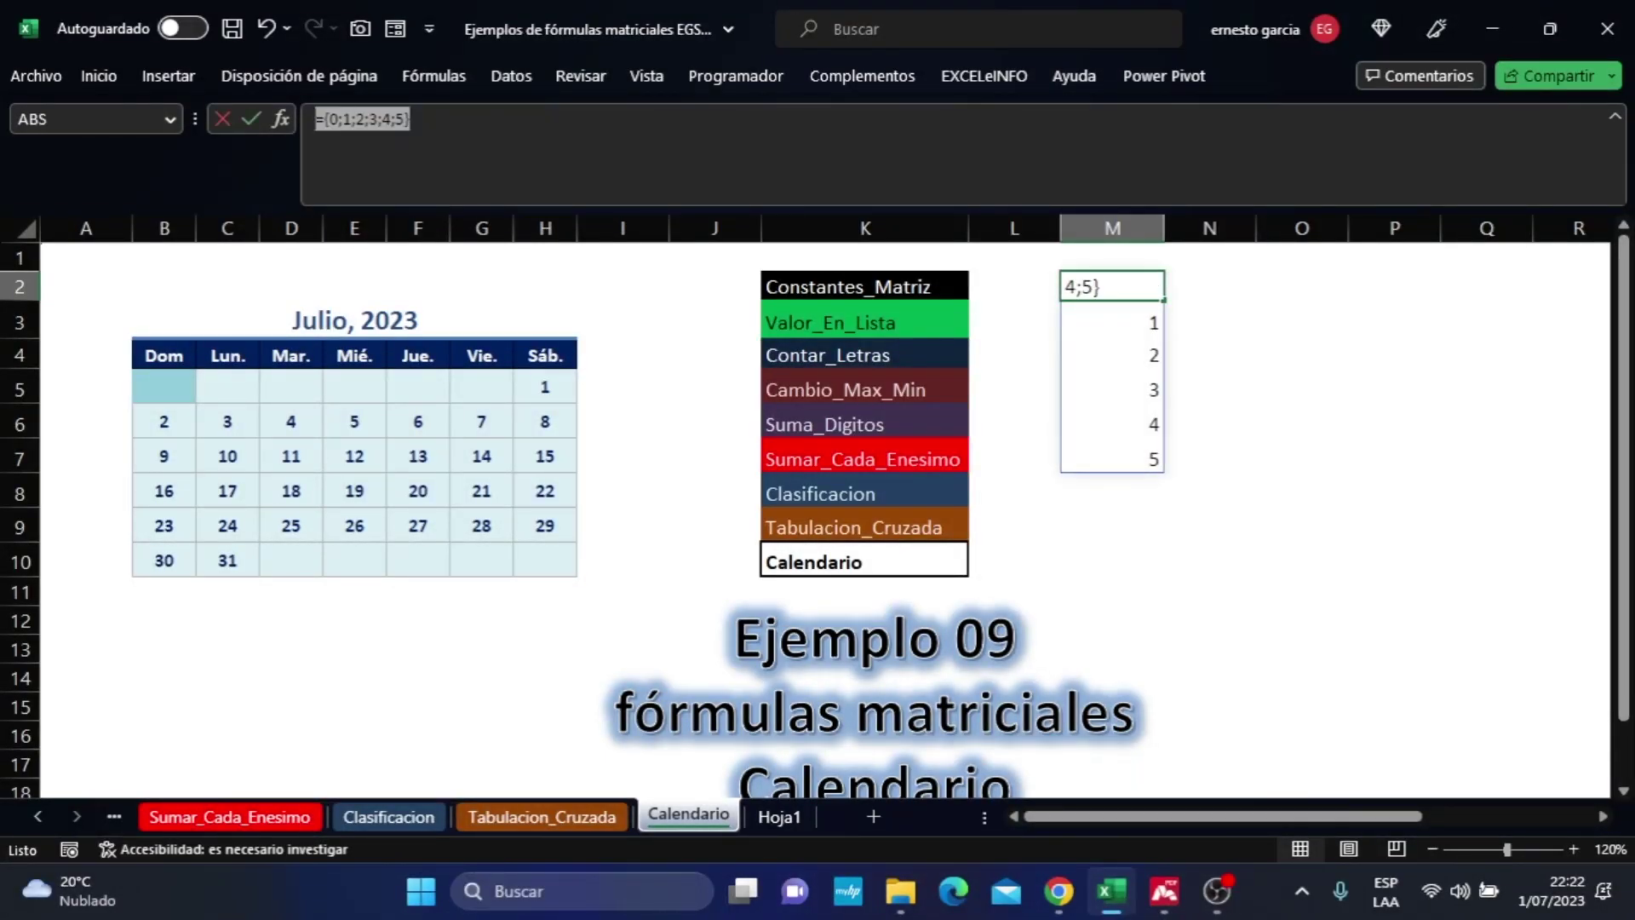
key("Escape")
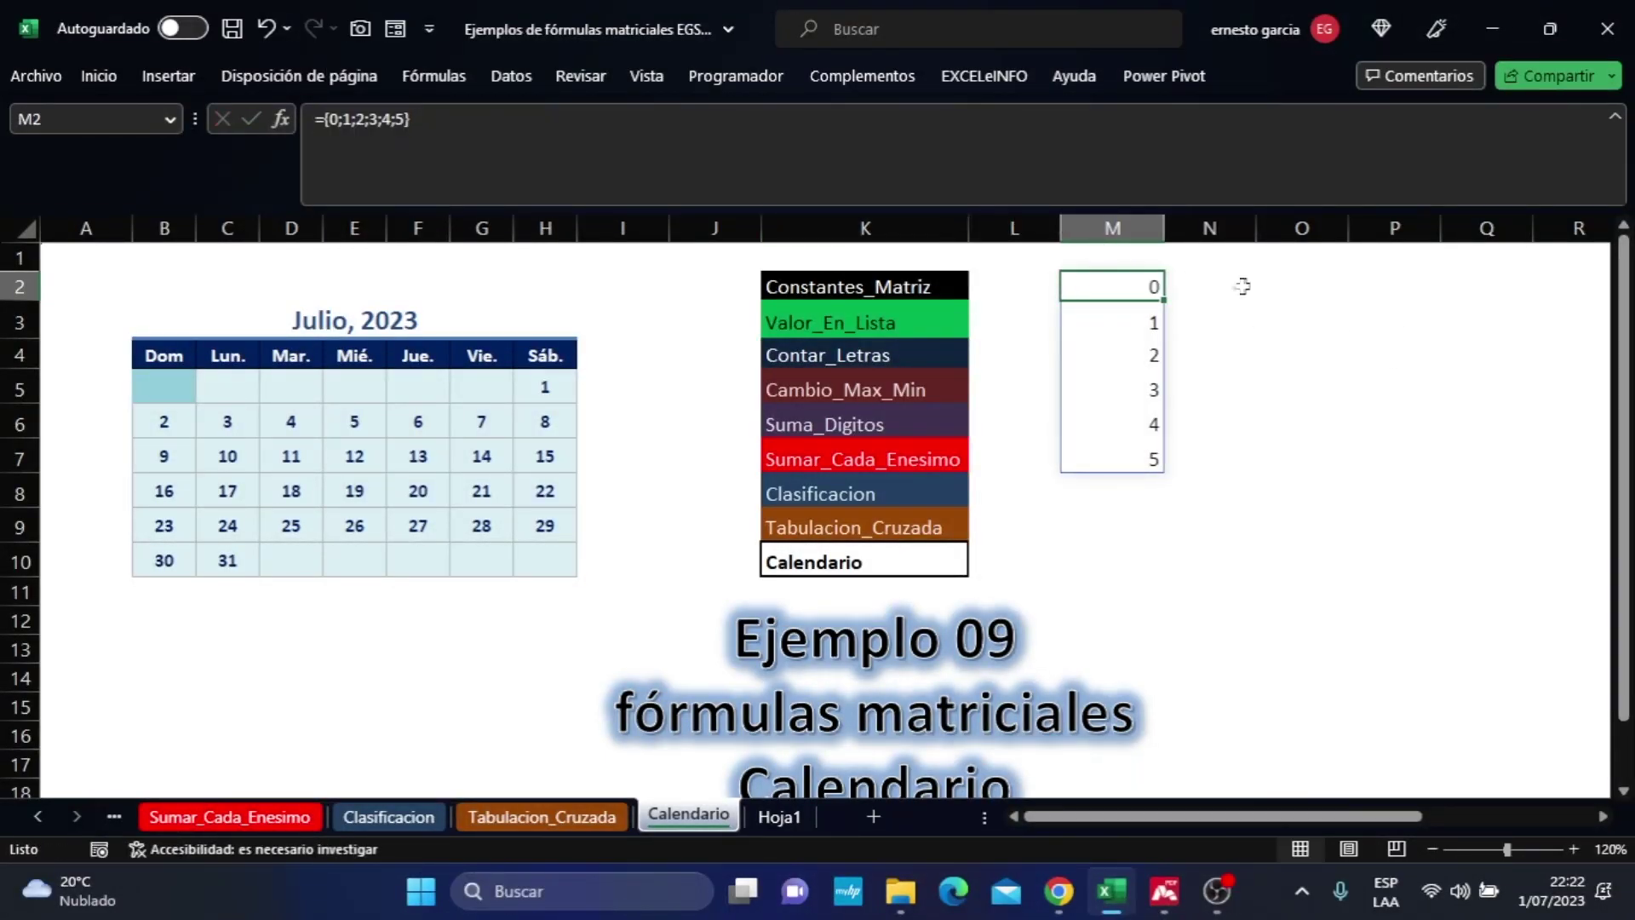
left_click(1226, 285)
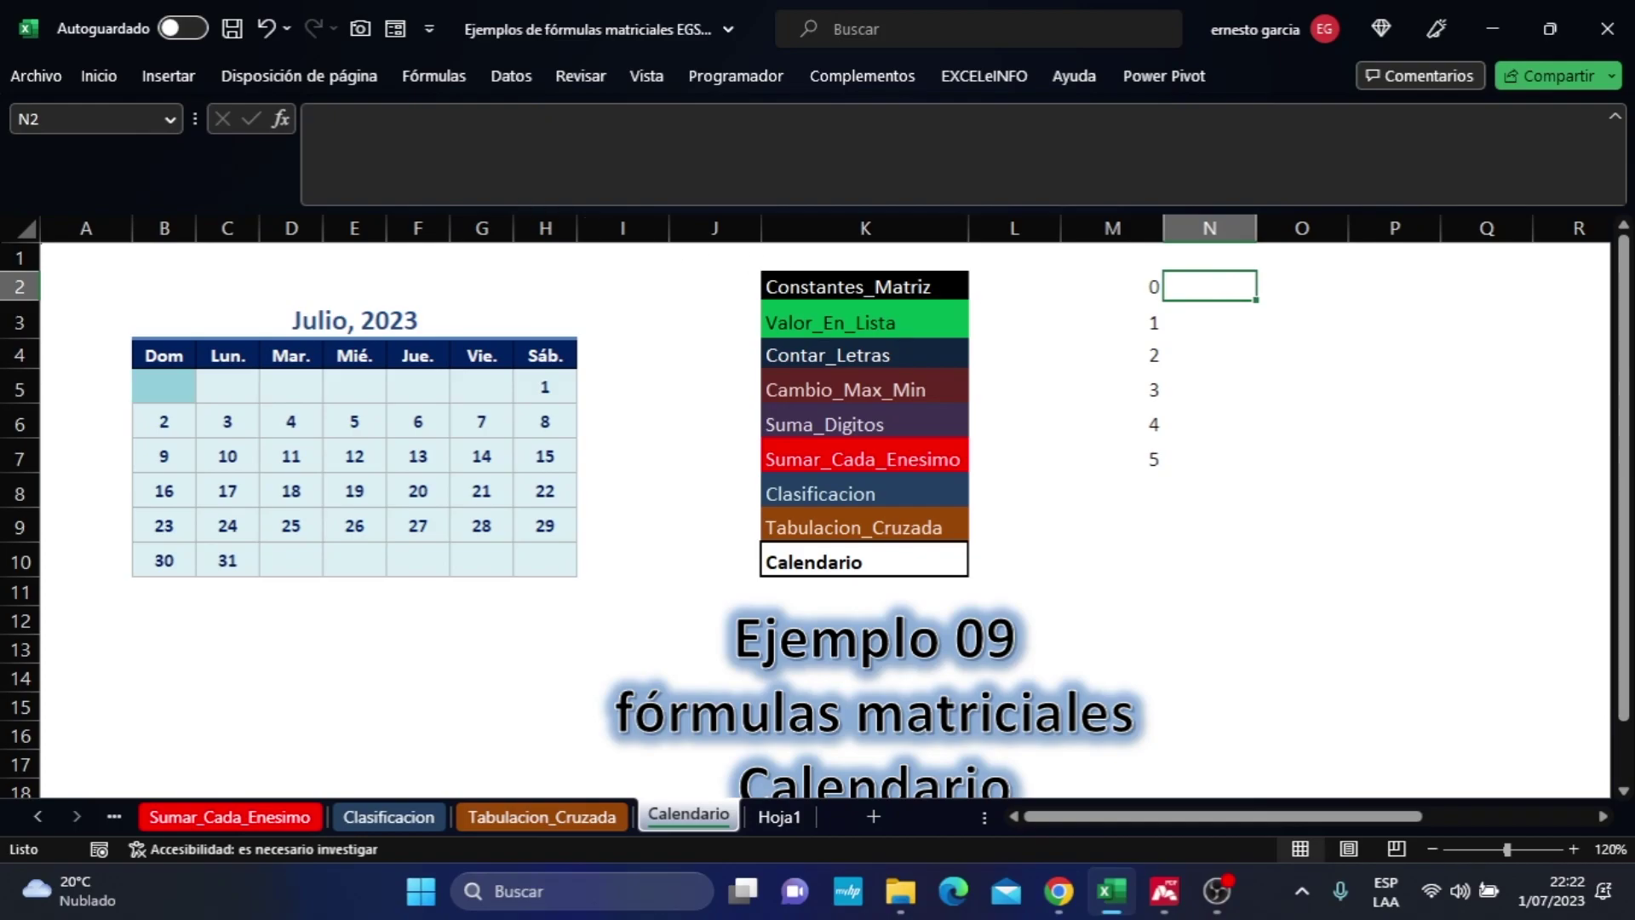
left_click(315, 120)
key("ctrl+v")
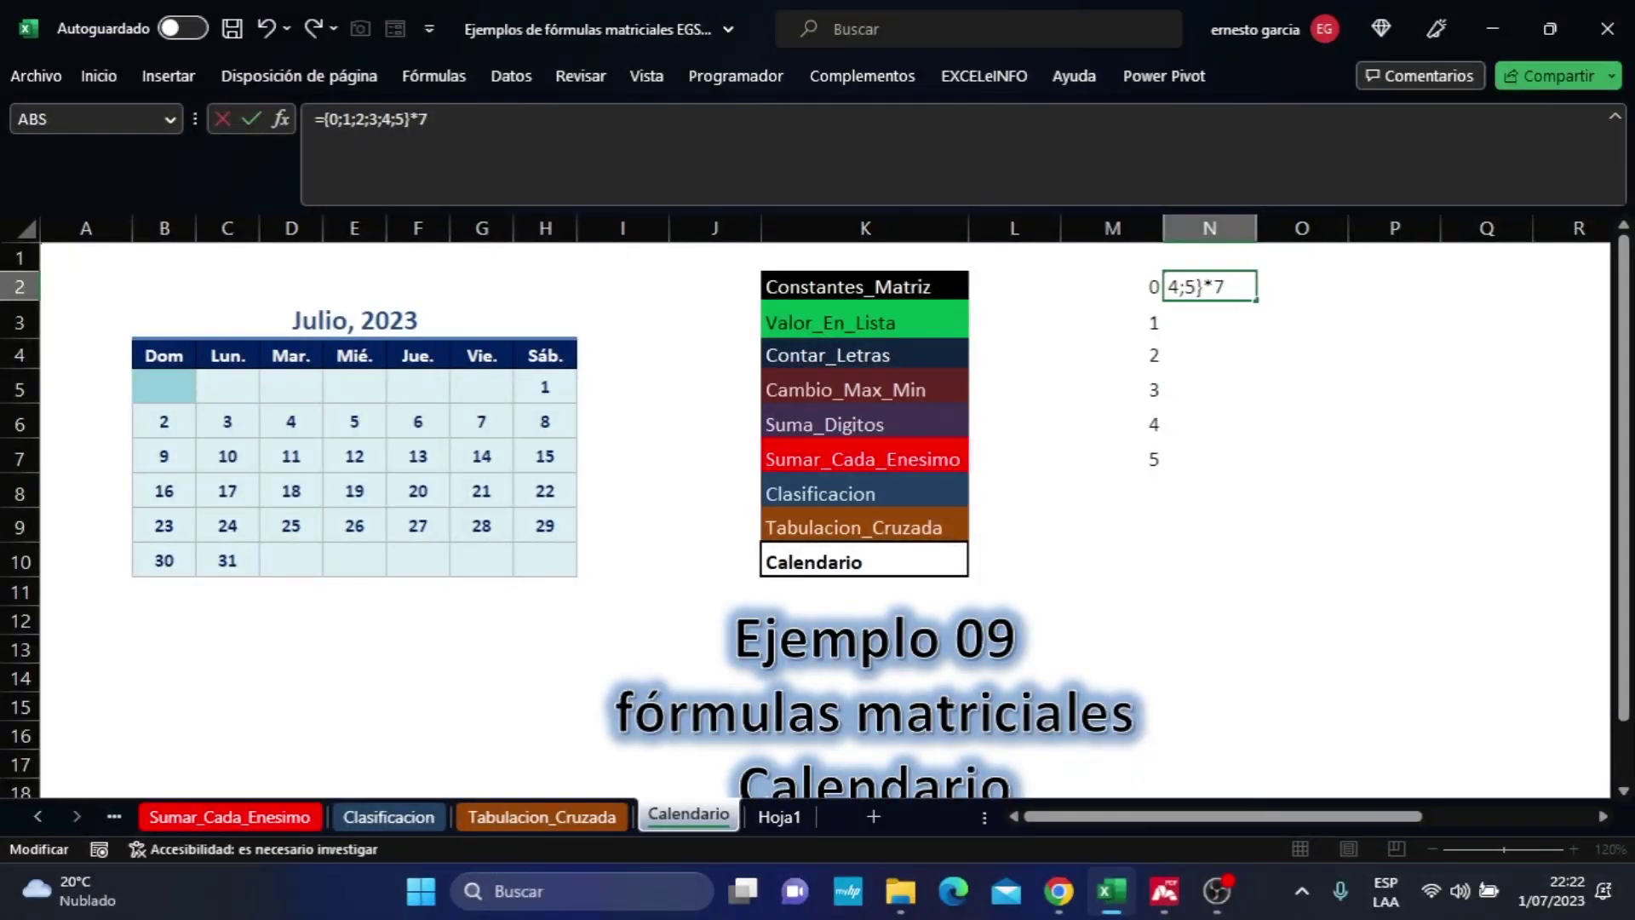
key("Return")
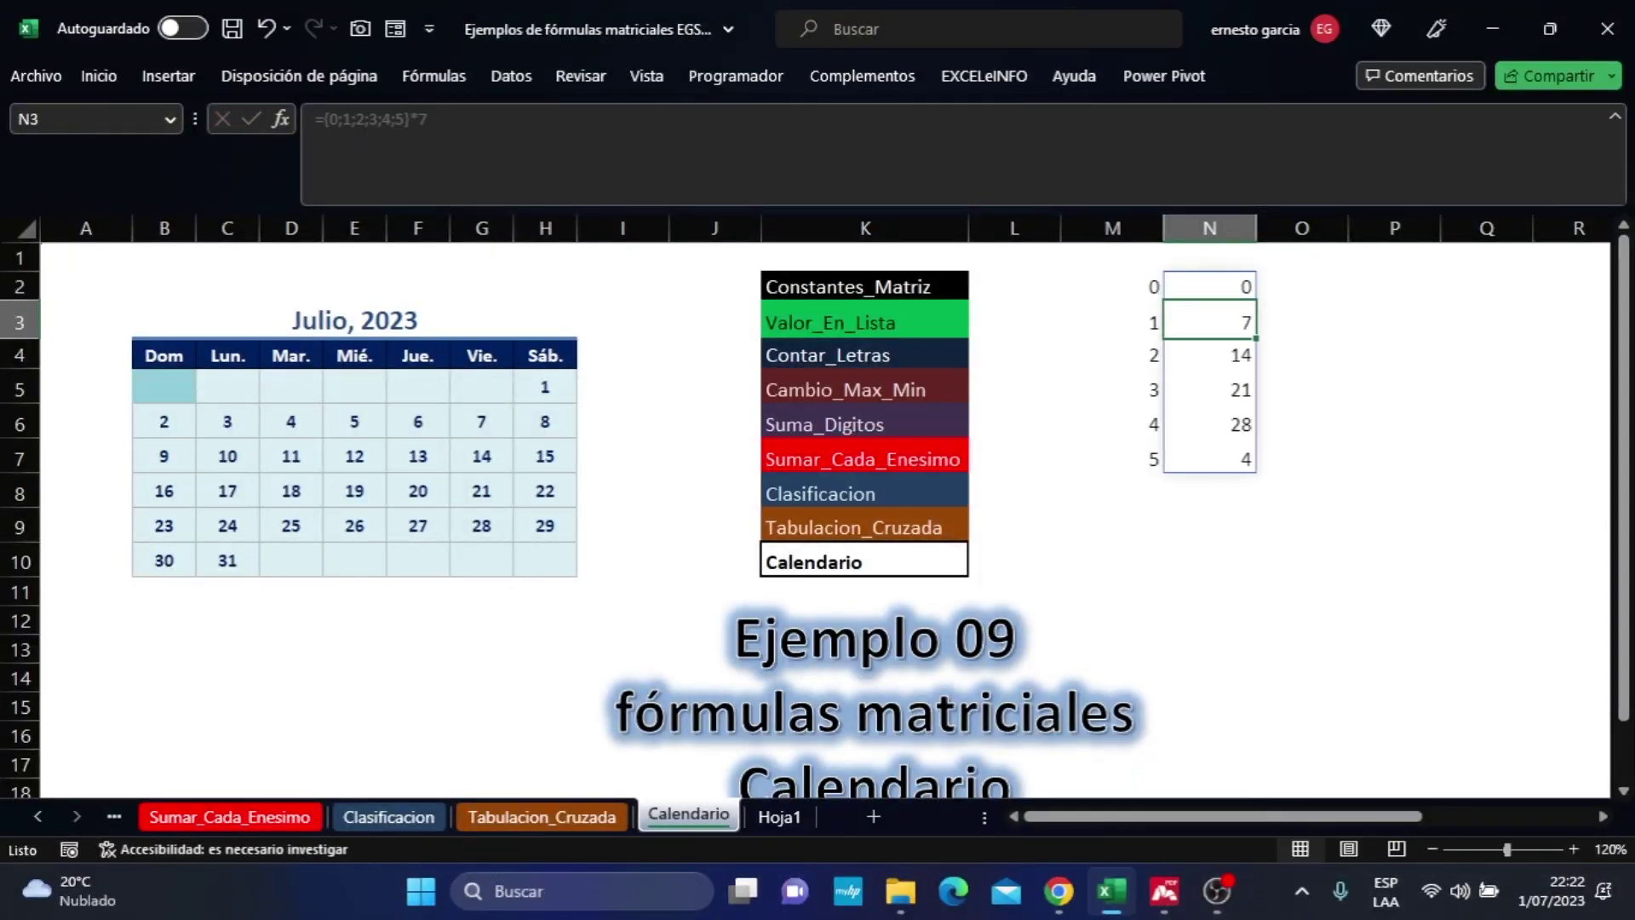
left_click(1223, 288)
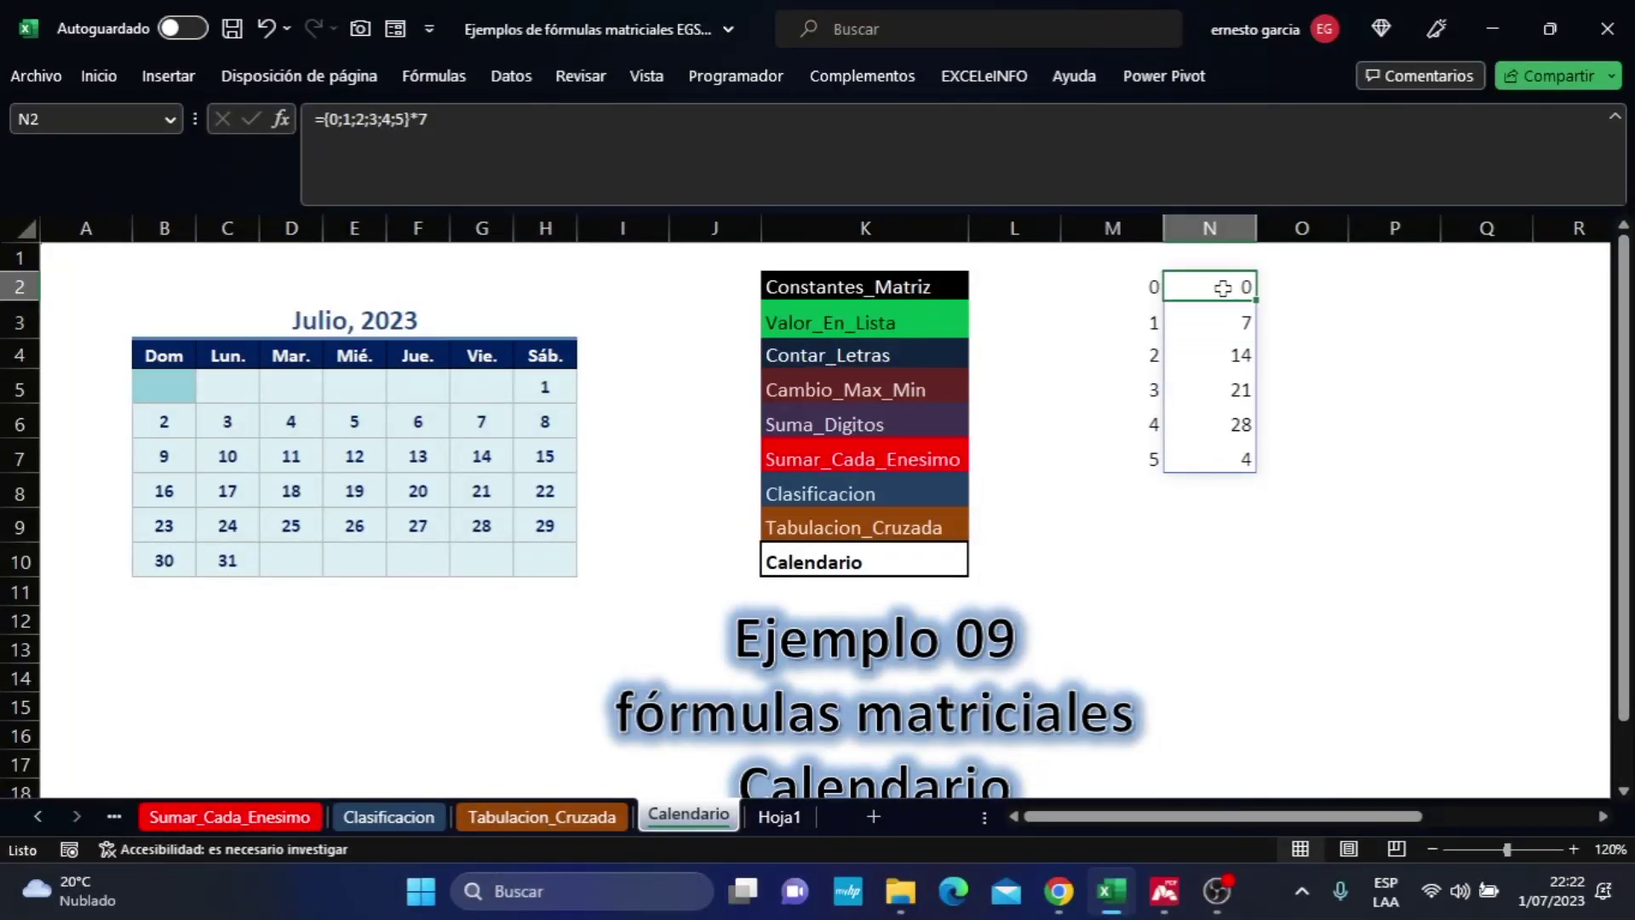
Review the spilled columns M2:M7 and N2:N7 and copy {0;1;2;3;4;5}*7 + {1,2,3,4,5,6,7} from the B5 formula.
left_click_drag(1153, 285, 1147, 452)
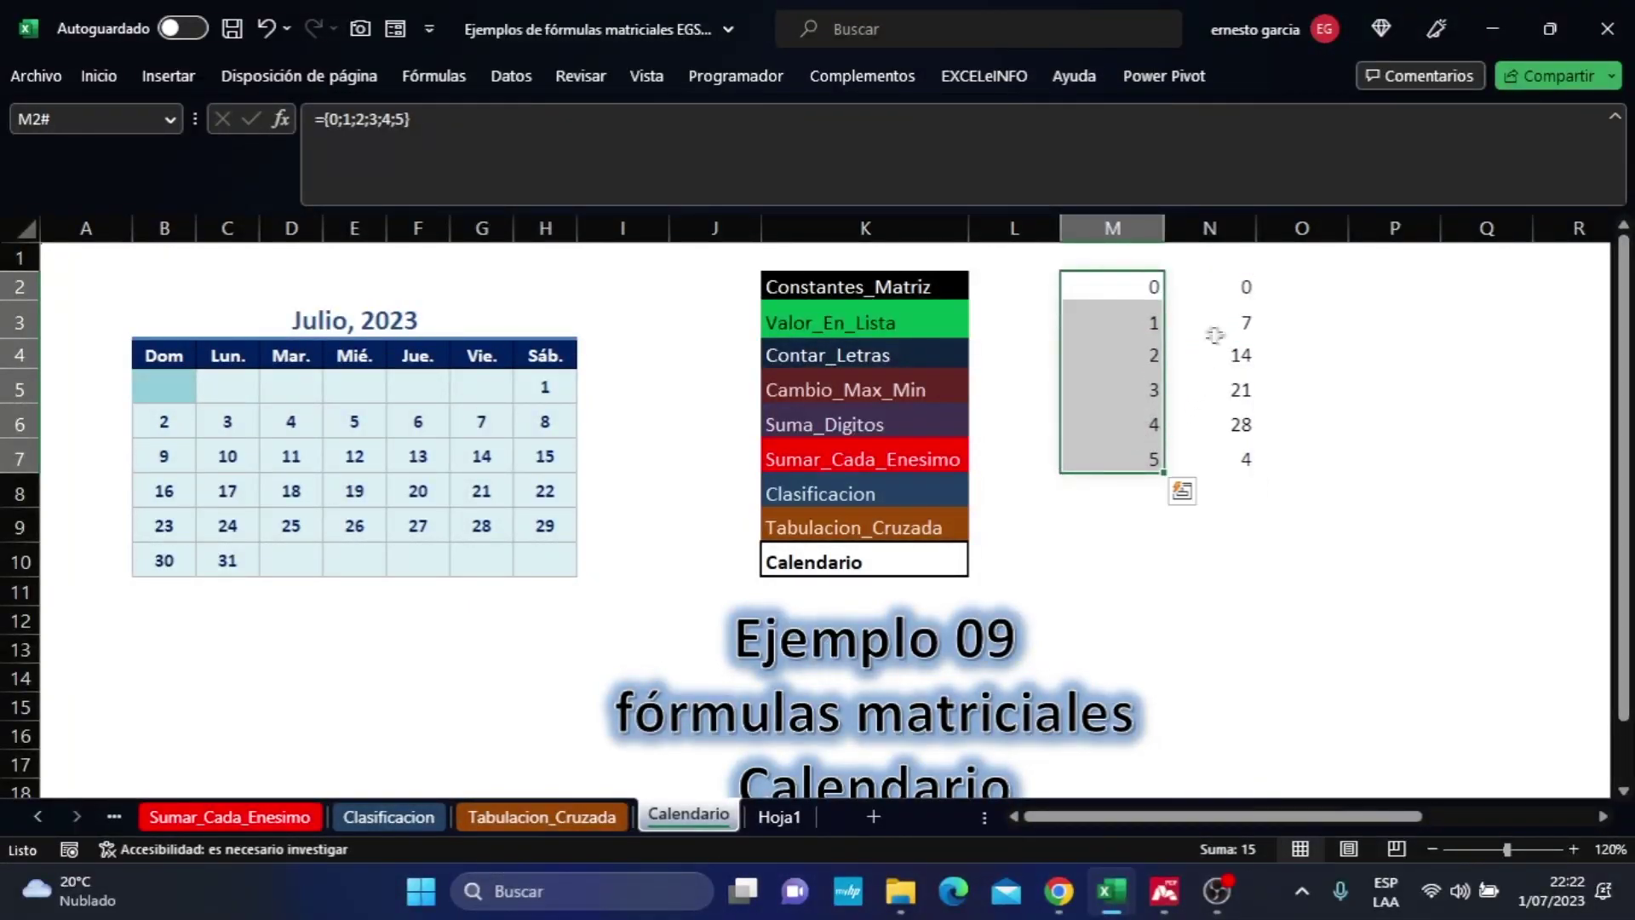
left_click_drag(1245, 285, 1226, 452)
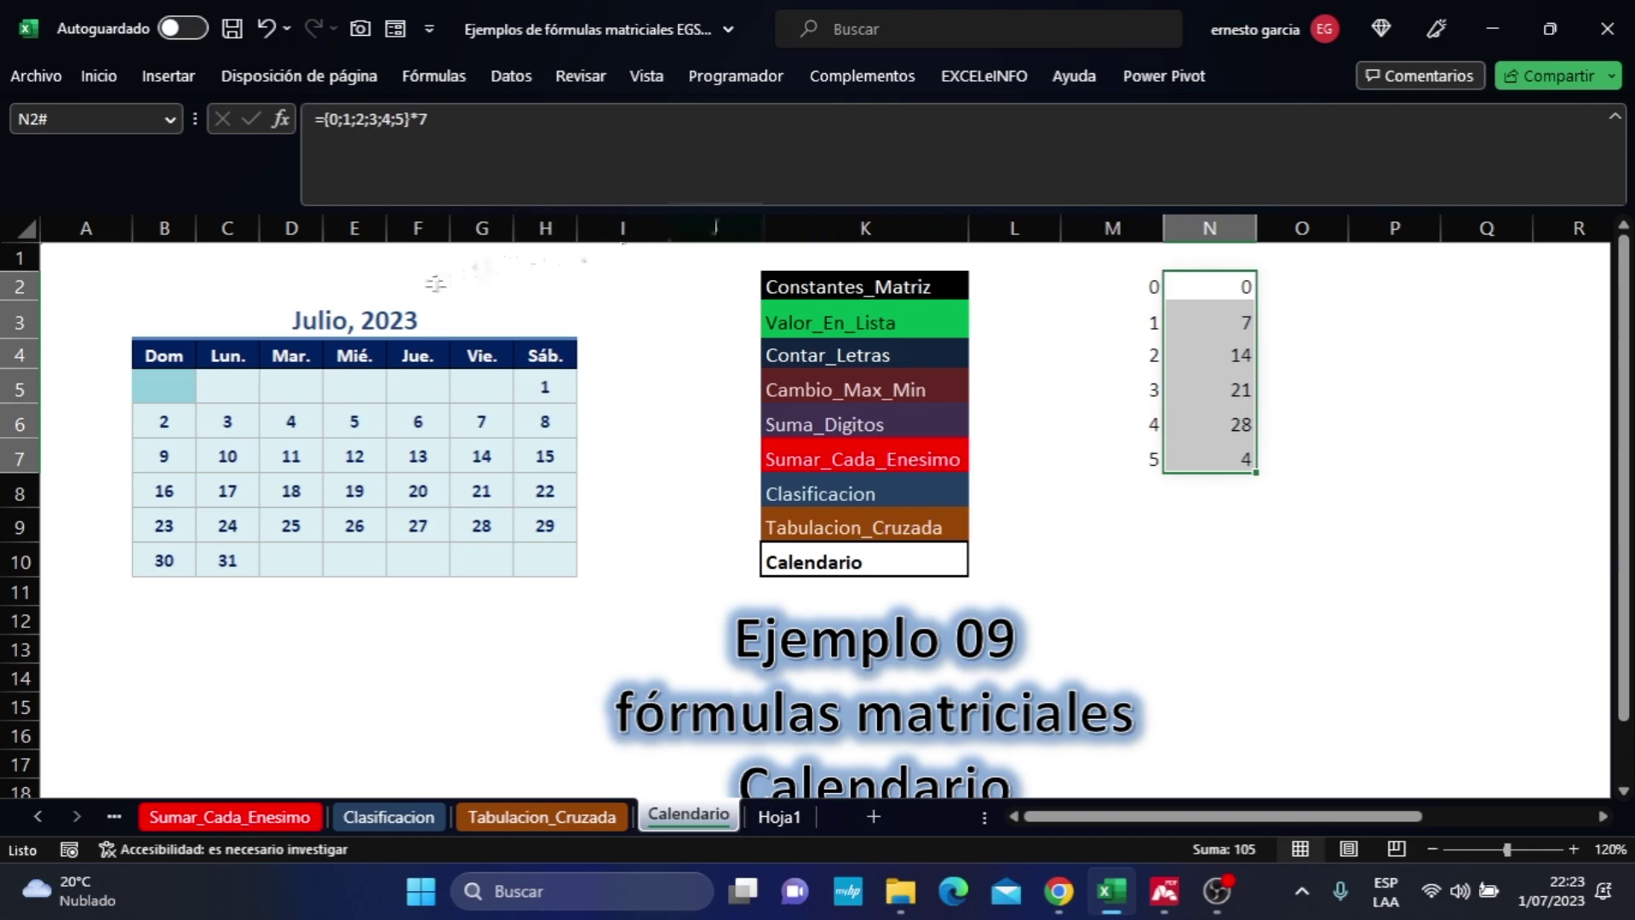
left_click(166, 386)
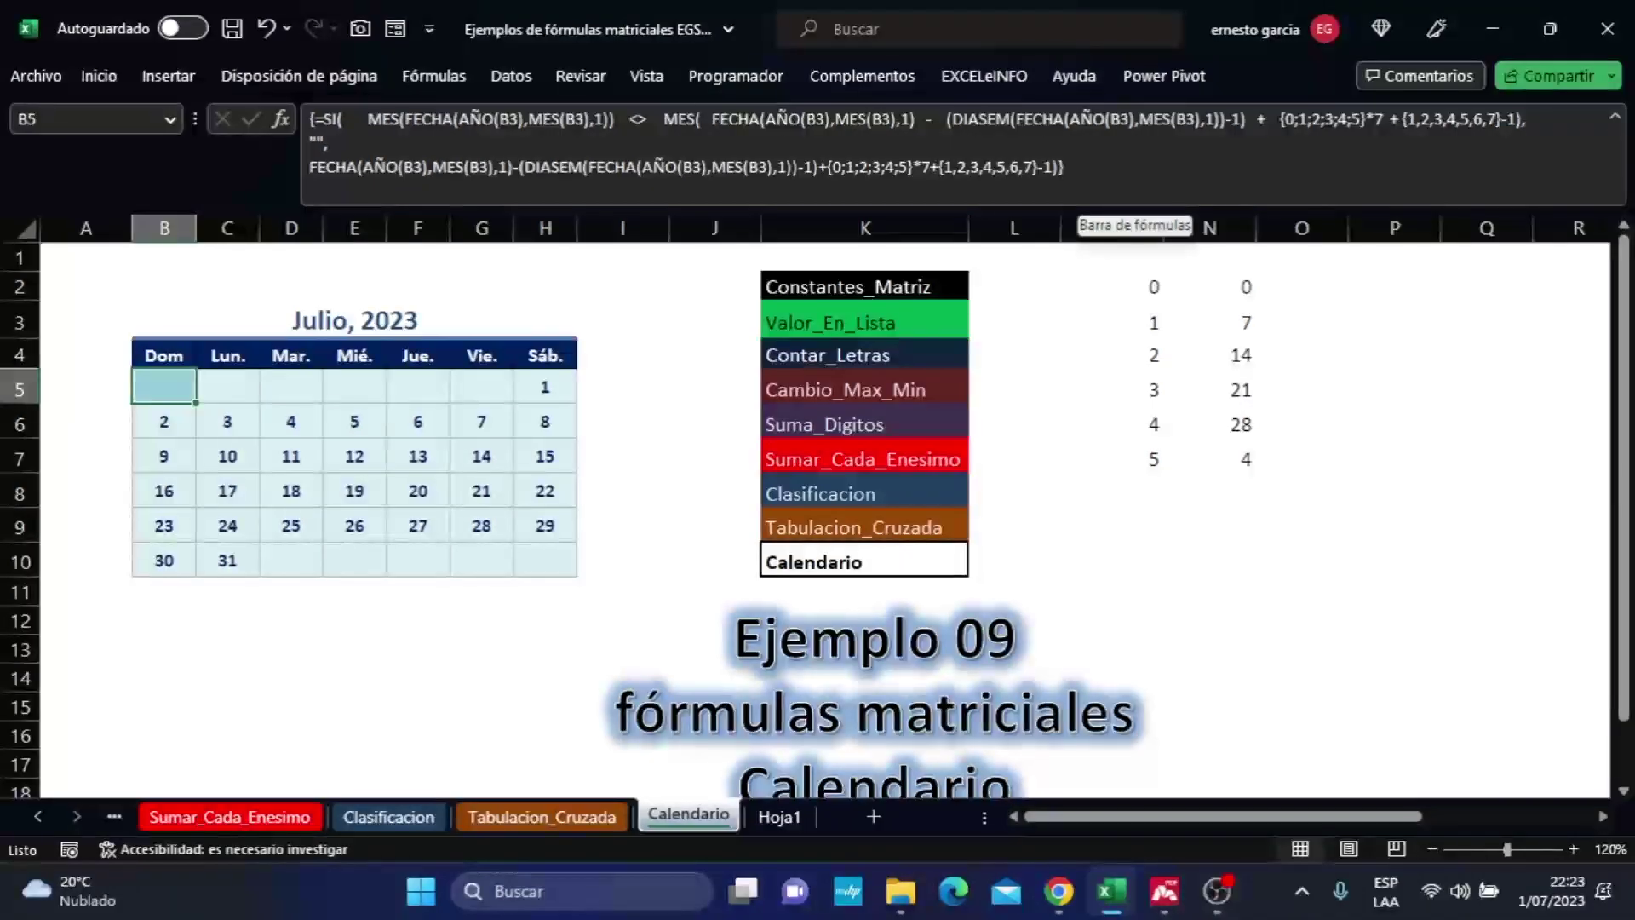
left_click_drag(1280, 119, 1497, 119)
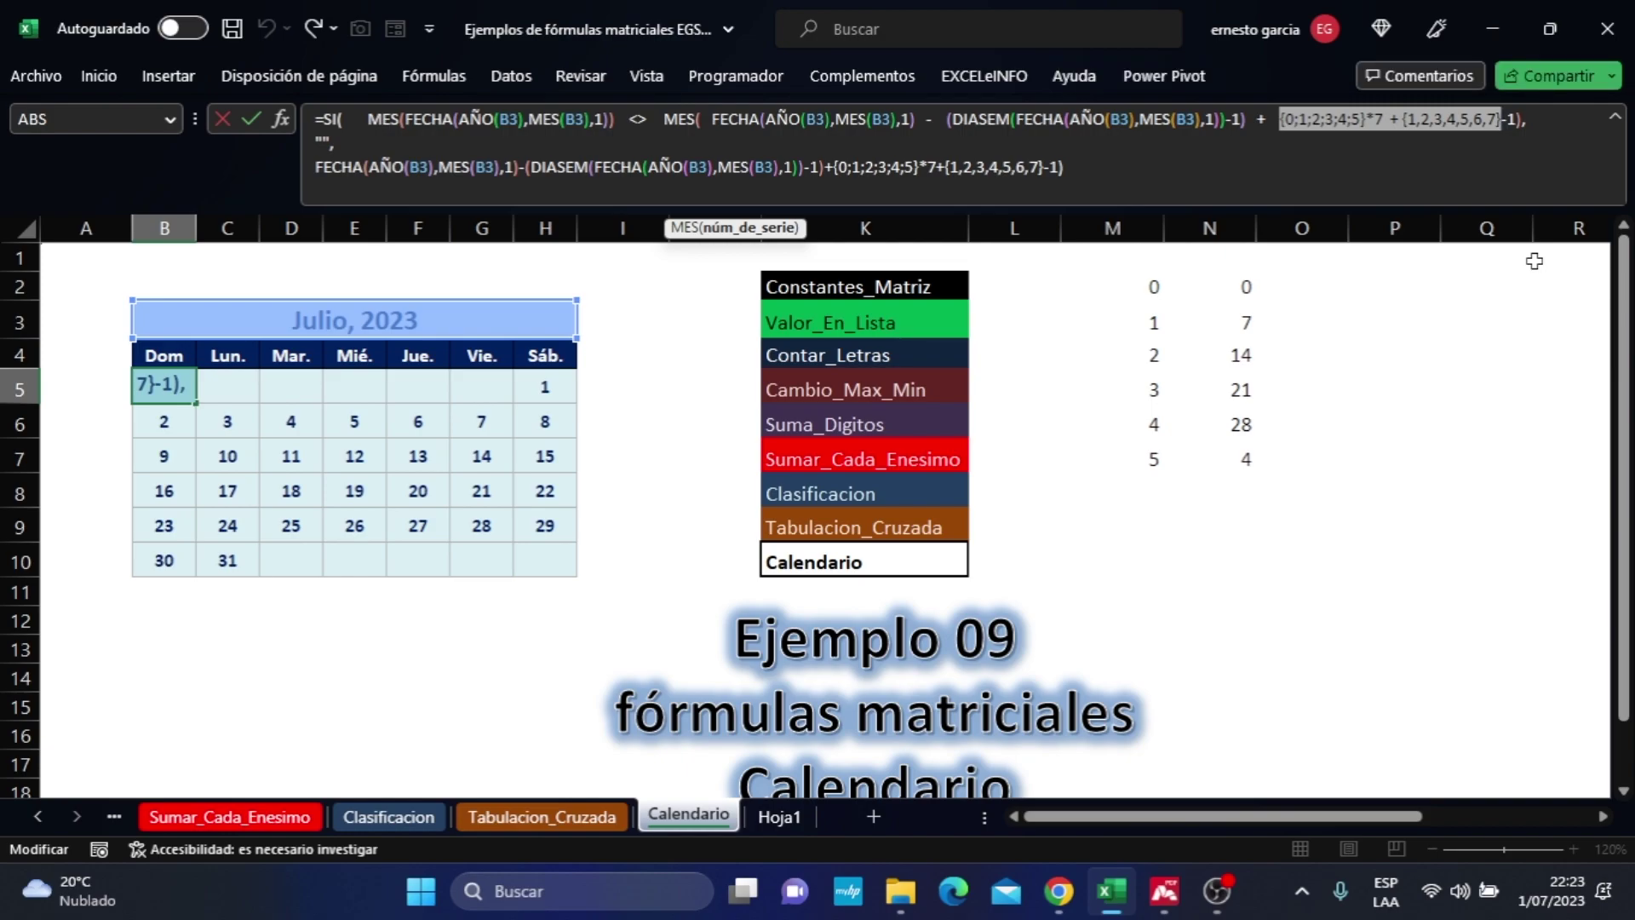
key("Escape")
Enter the array formula ={0;1;2;3;4;5}*7 + {1,2,3,4,5,6,7} in O2.
left_click(1314, 291)
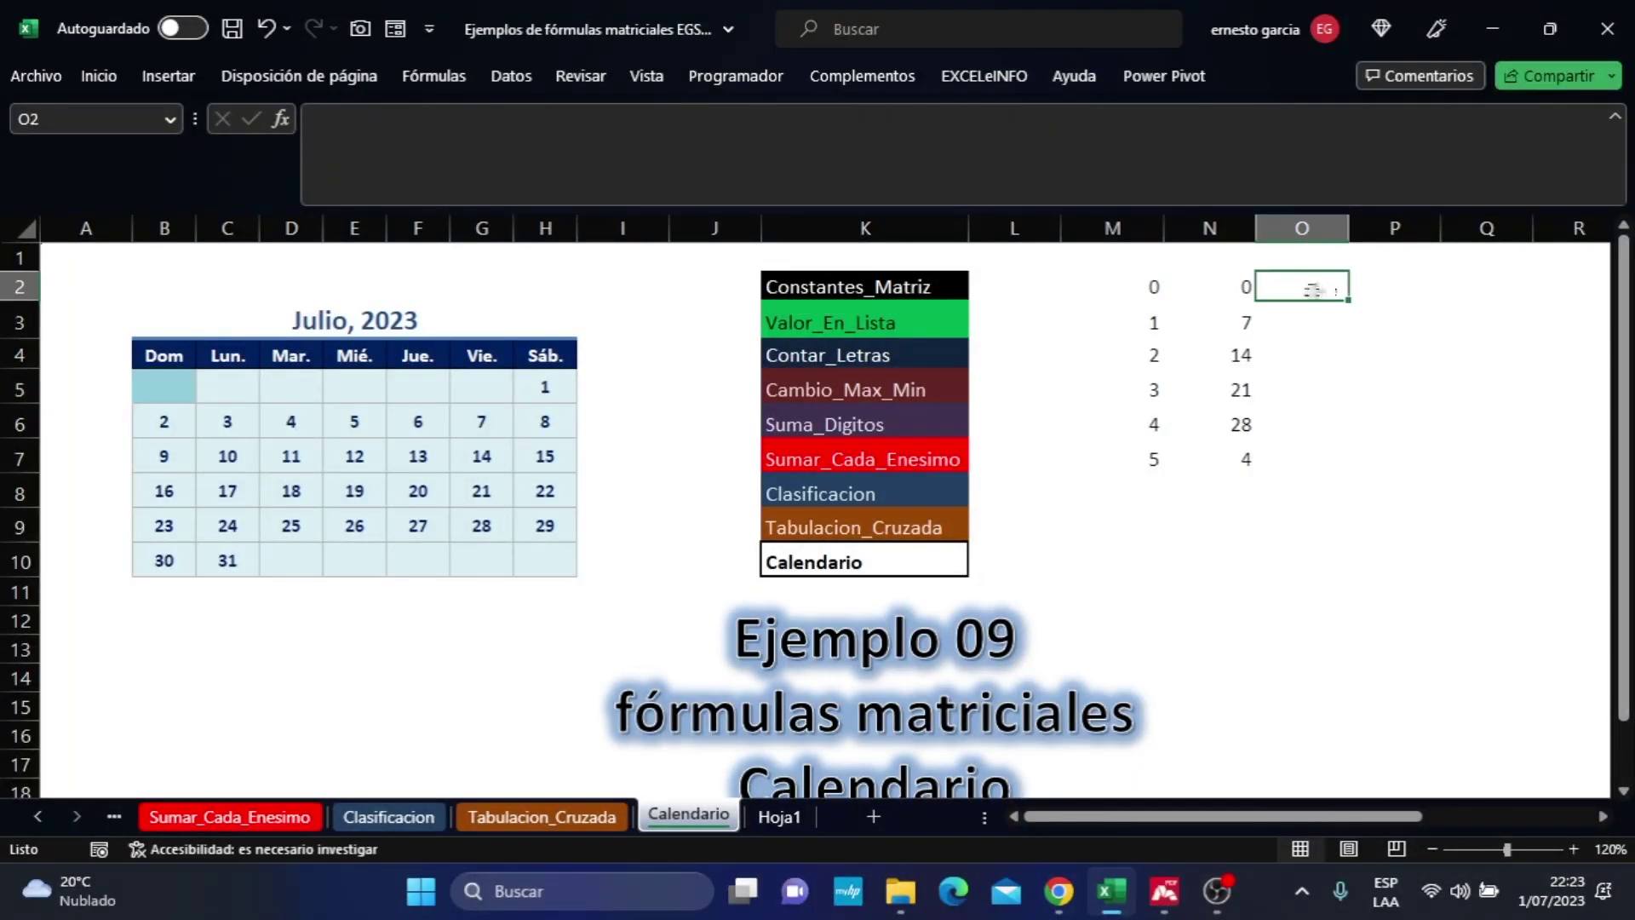
double_click(1311, 291)
type("=")
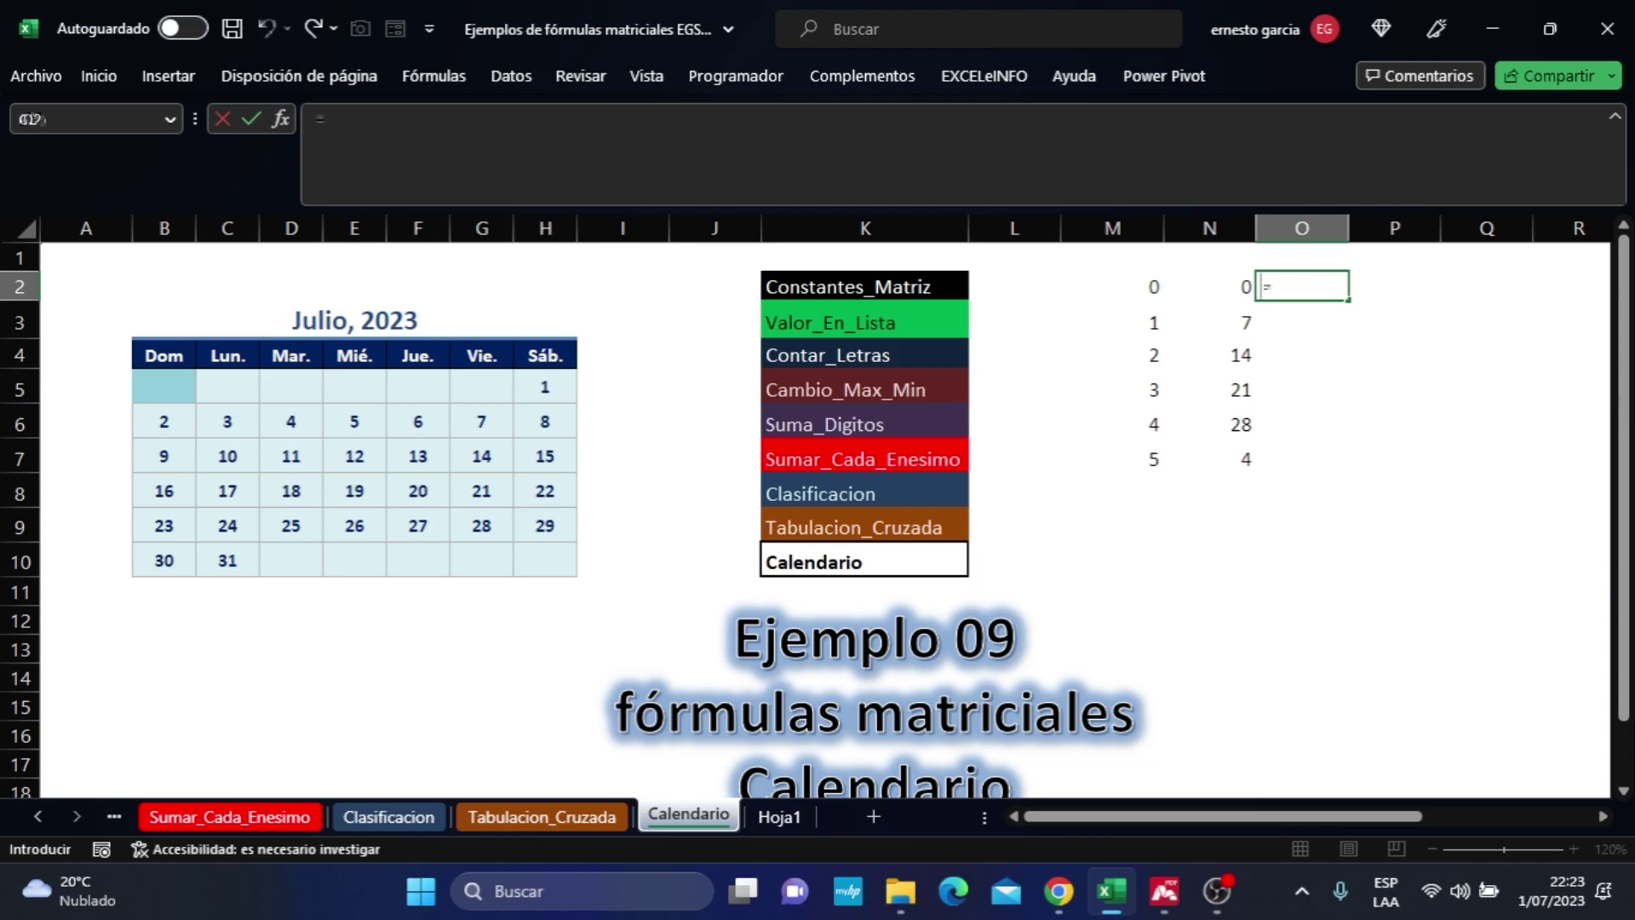
type("{0;1;2;3;4;5}*7 + {1,2,3,4,5,6,7}")
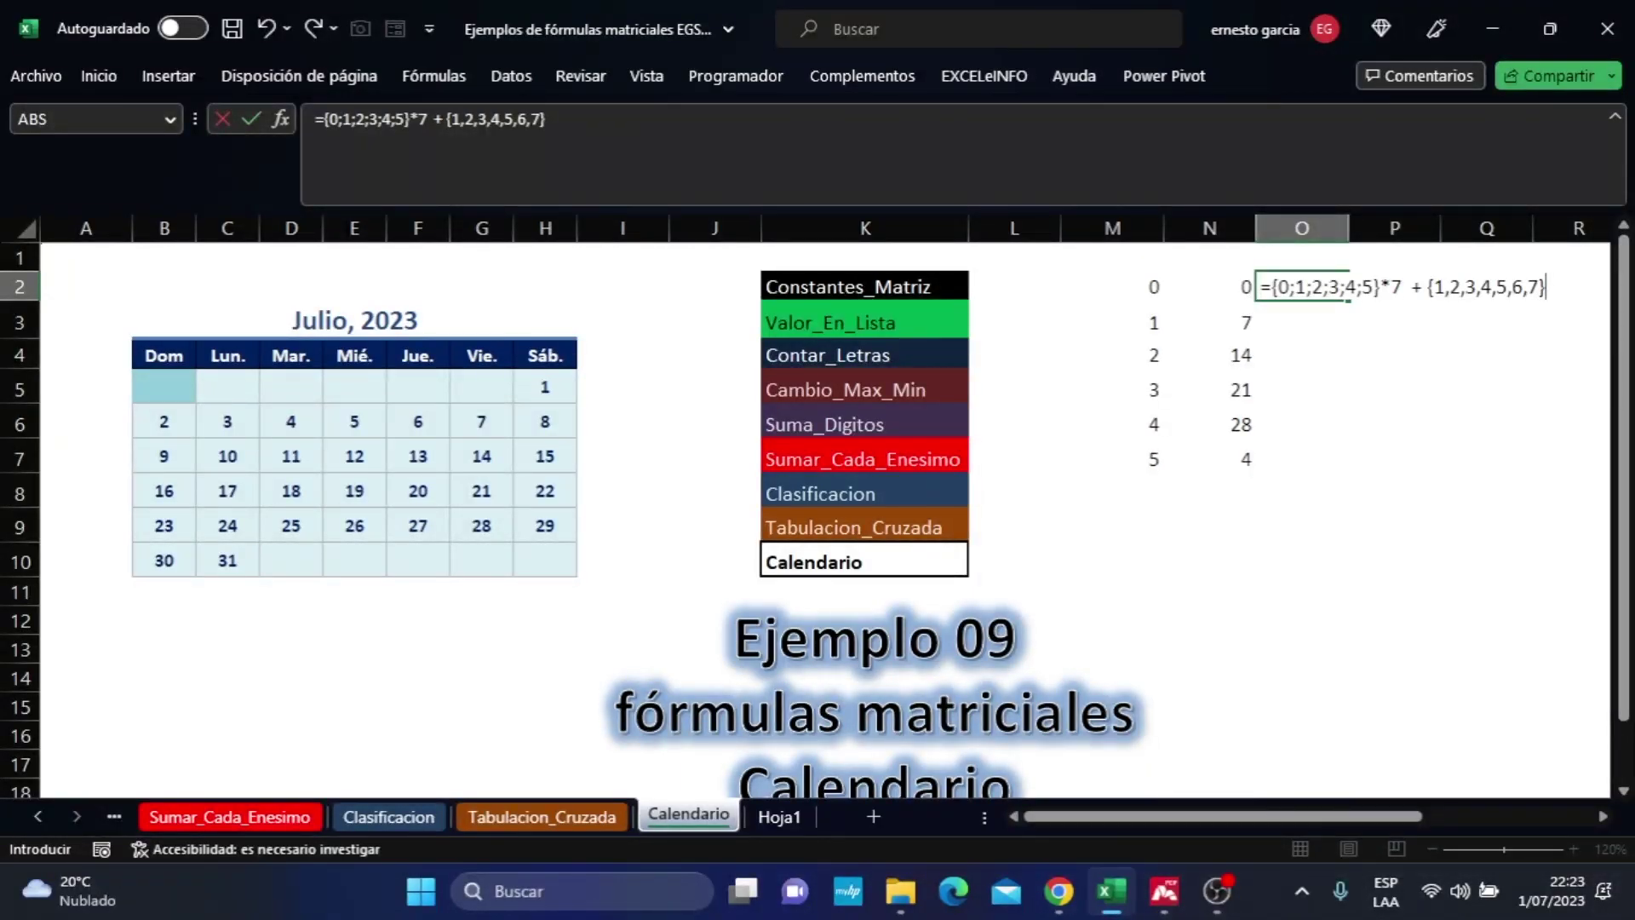
key("Return")
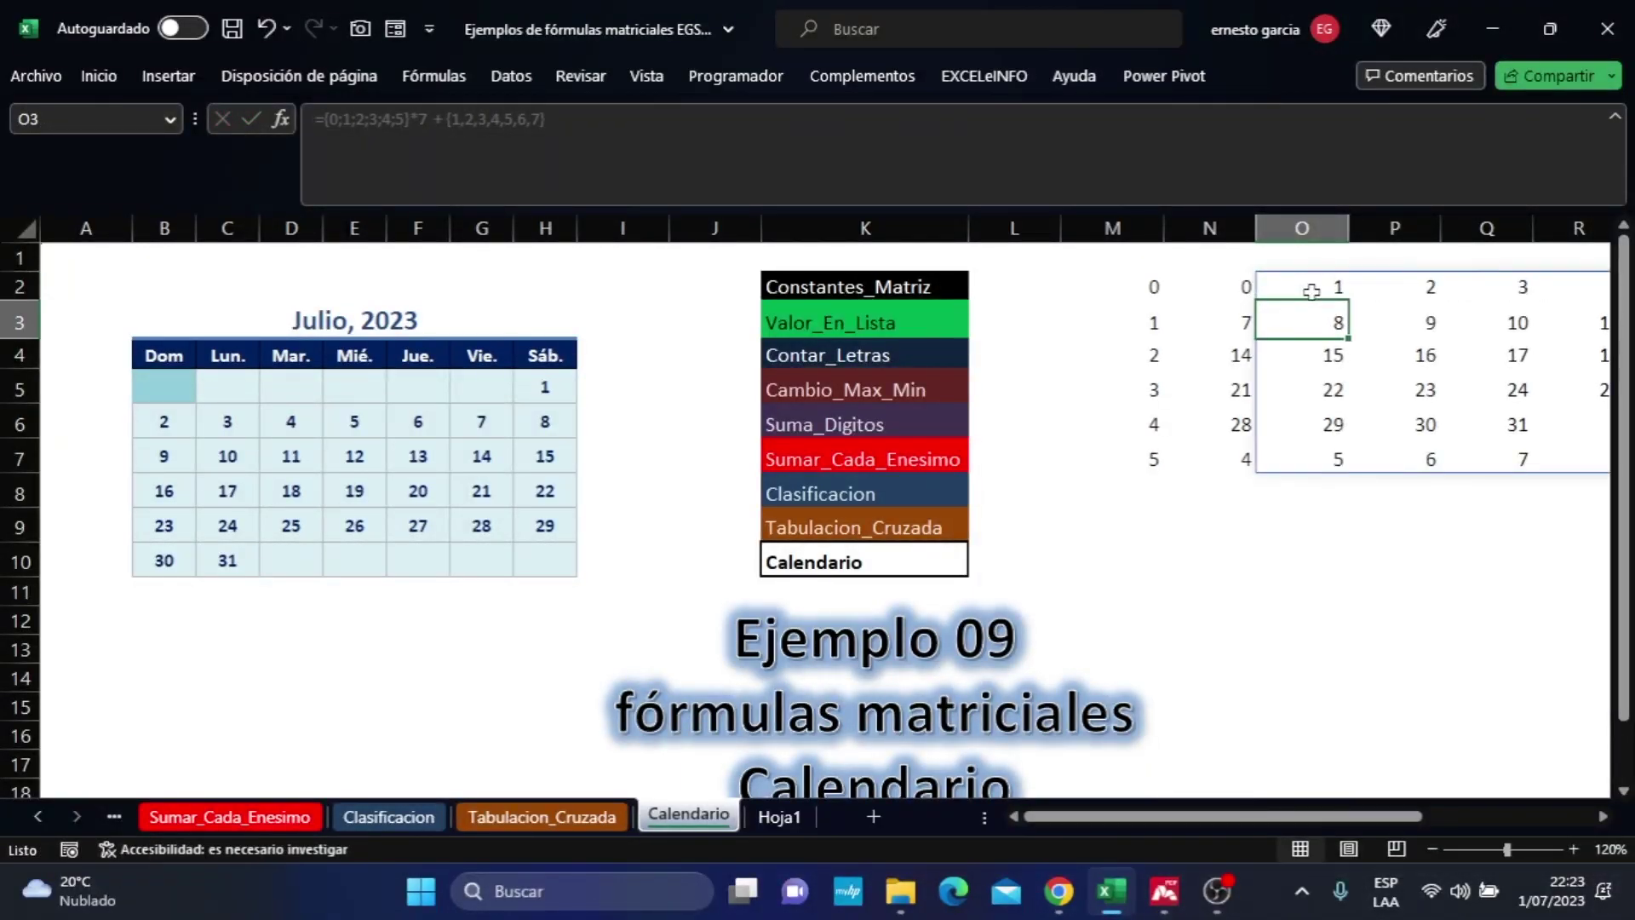
Examine the spilled grid O2:U7 and compare it with the array constants in the B5 formula and the helper column M.
left_click(1605, 816)
left_click(1604, 816)
left_click(1605, 816)
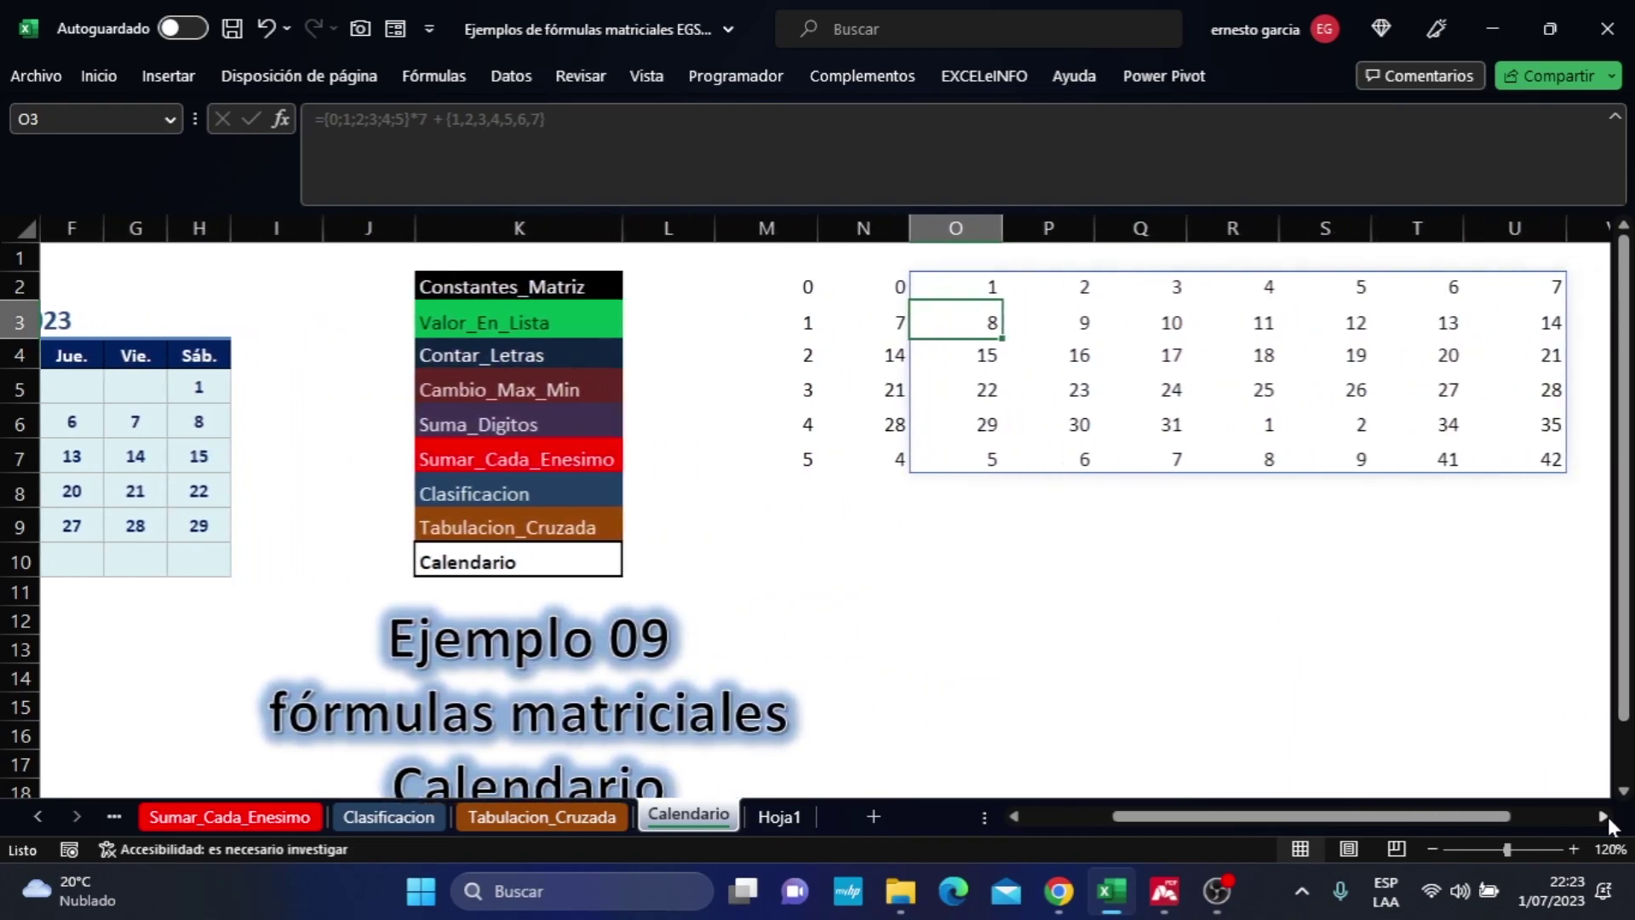
left_click_drag(988, 289, 1541, 446)
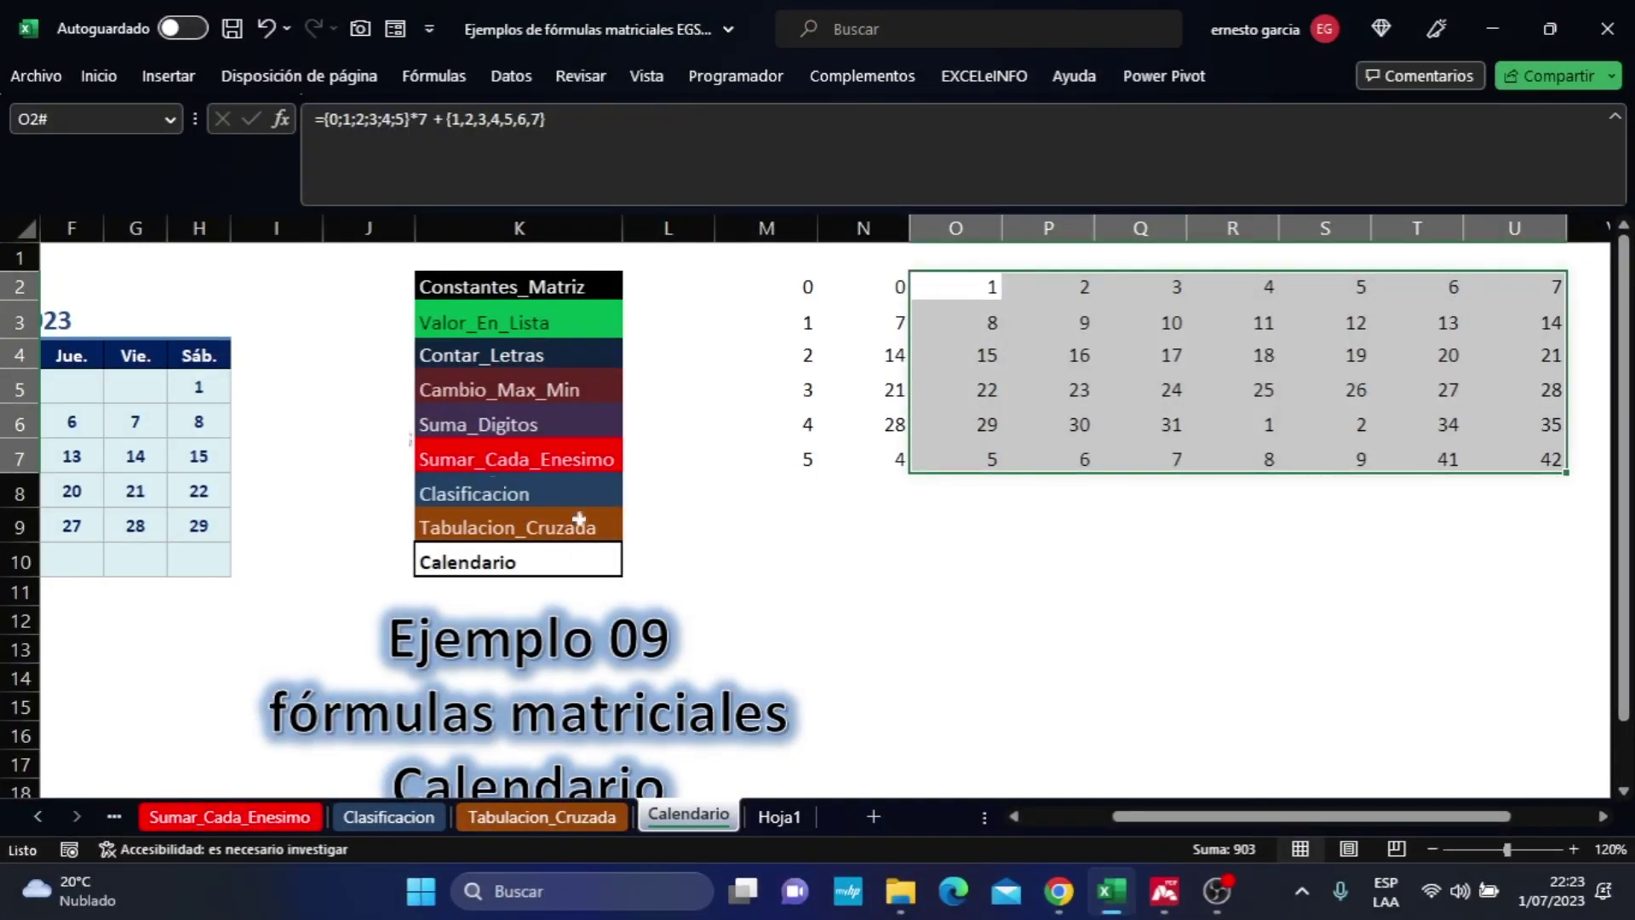
left_click_drag(1265, 819, 1176, 819)
left_click(142, 377)
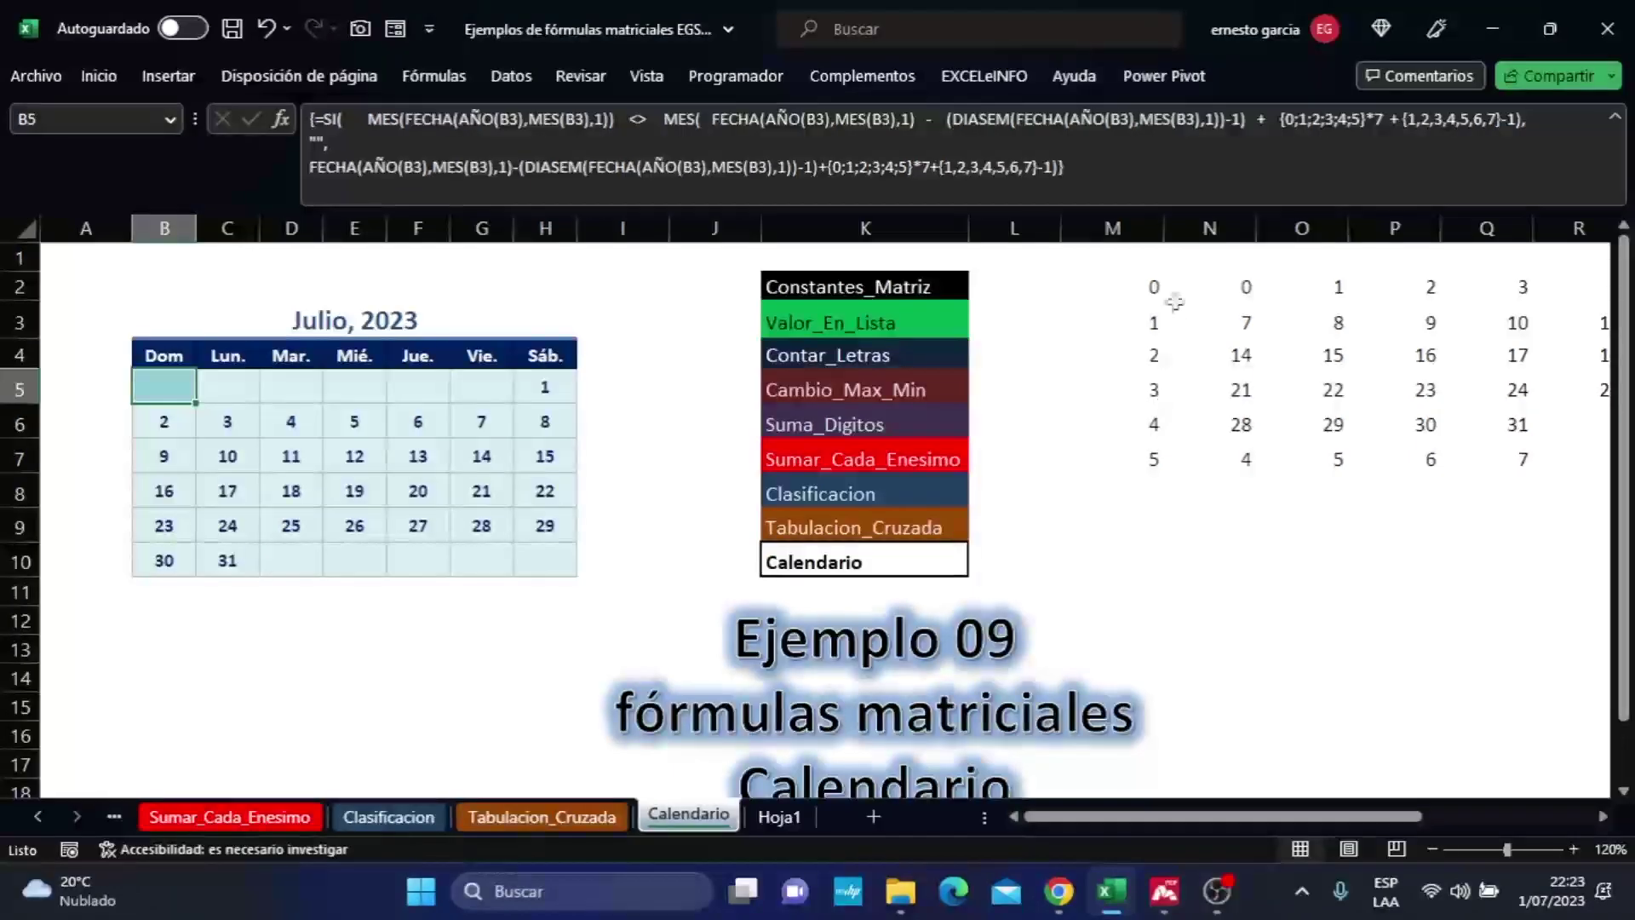
left_click_drag(1147, 282, 1175, 452)
left_click_drag(1326, 292, 1438, 441)
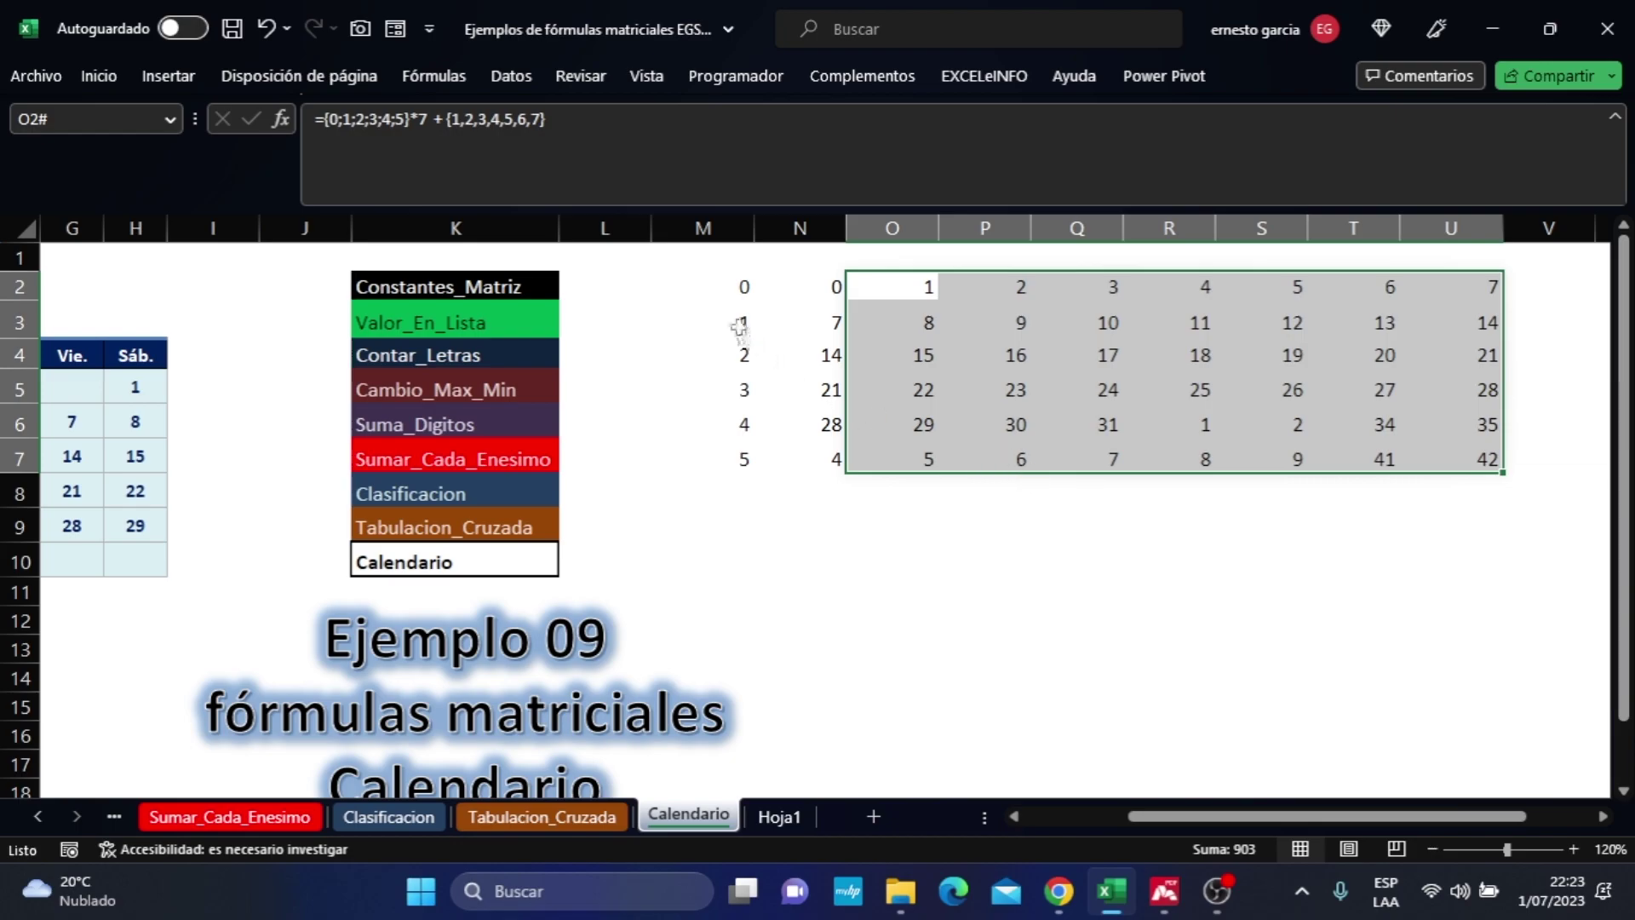
Move the whole helper block M2:U7 down to M5:U10 so its rows line up with the calendar.
left_click_drag(743, 287, 1439, 562)
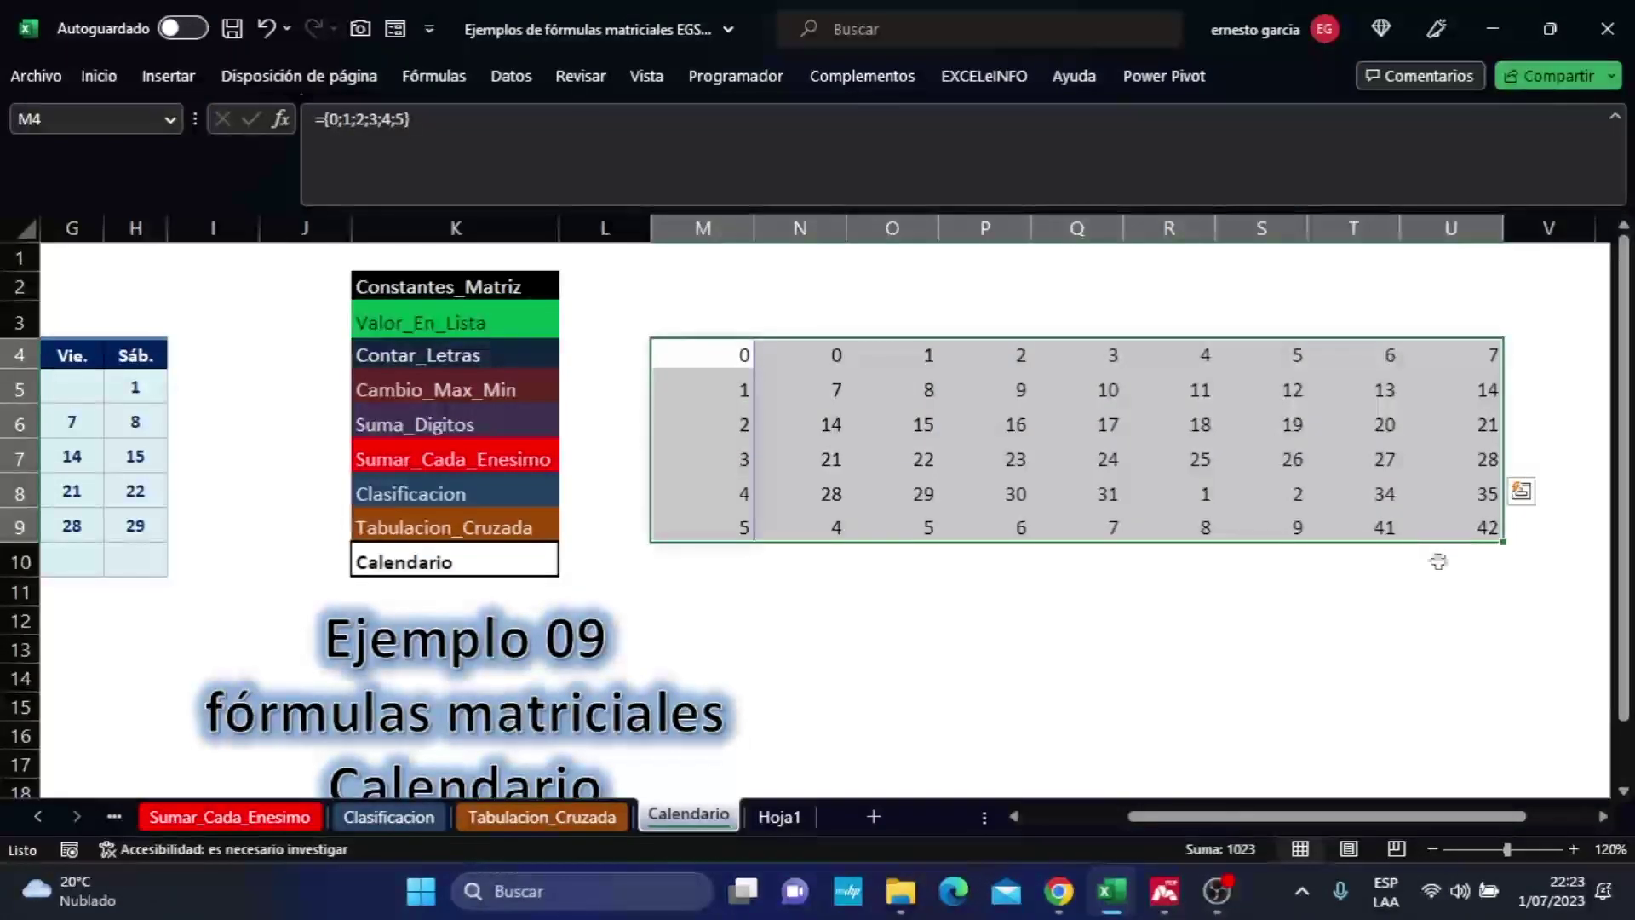
left_click_drag(905, 357, 1469, 533)
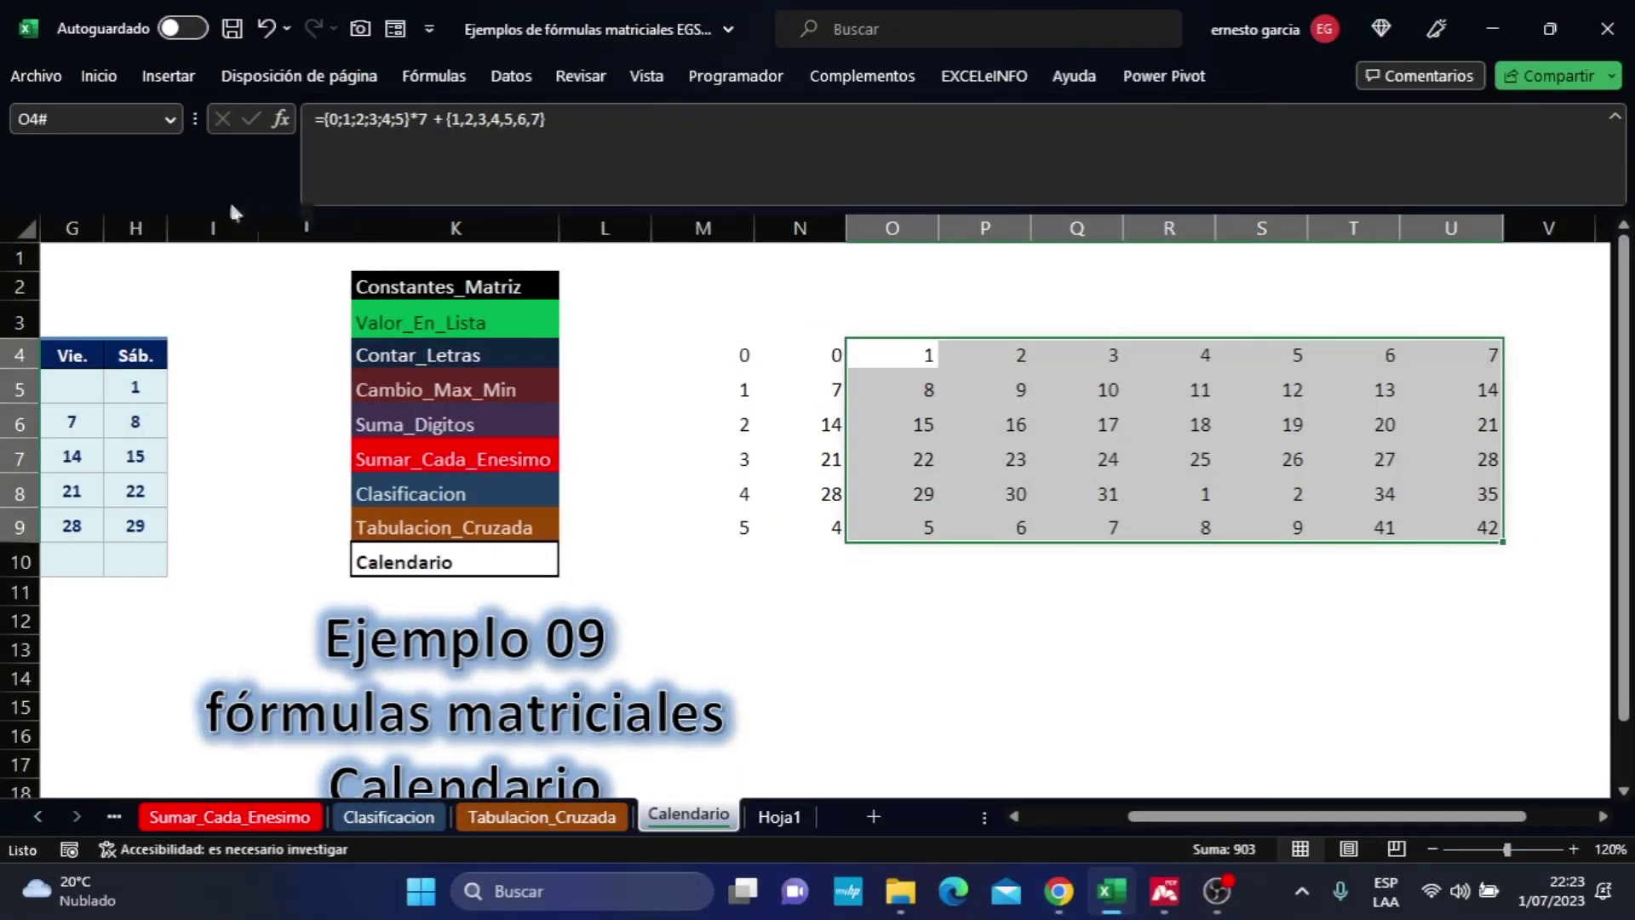
left_click(102, 77)
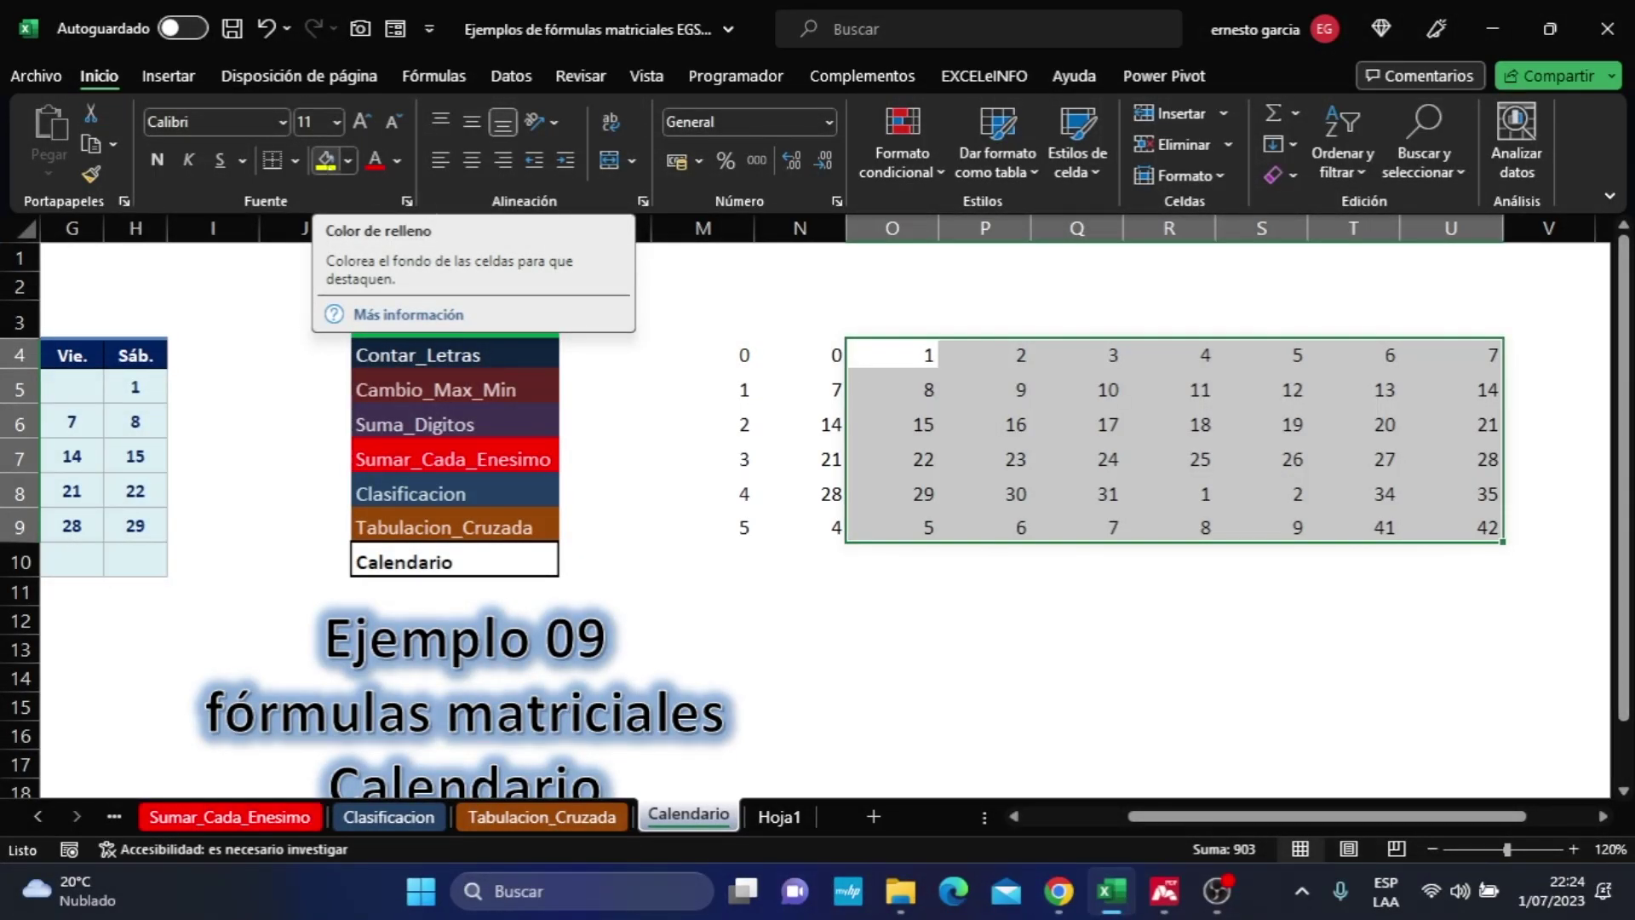
left_click(745, 354)
left_click_drag(745, 354, 1430, 569)
Fill the spilled grid O5:U10 with yellow.
left_click_drag(915, 389, 1495, 566)
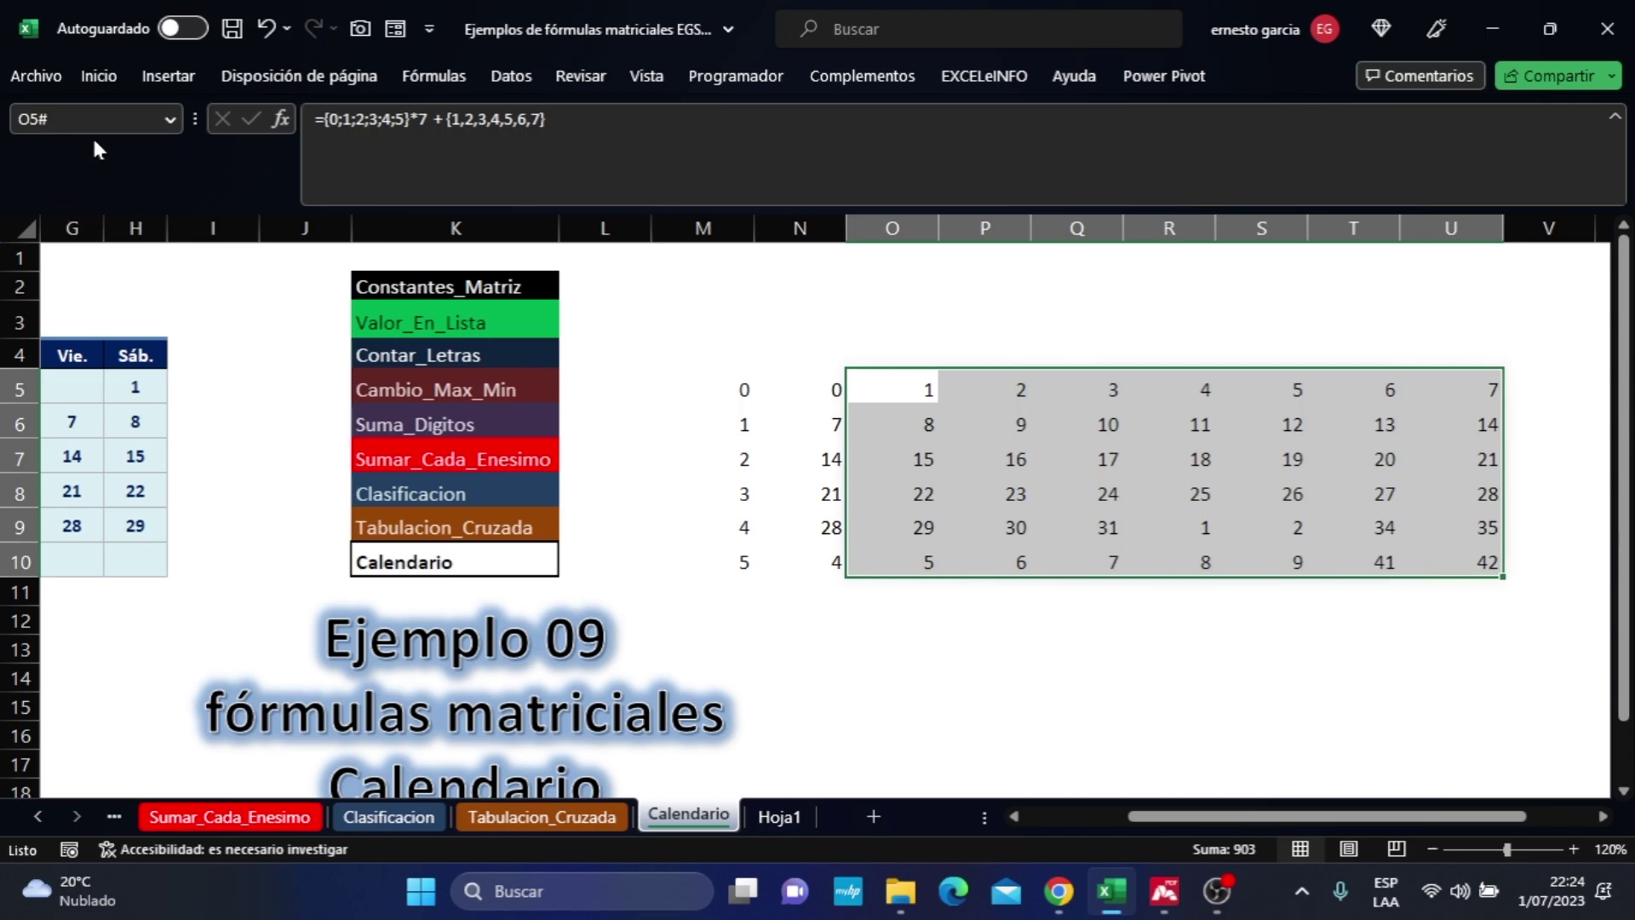
left_click(77, 75)
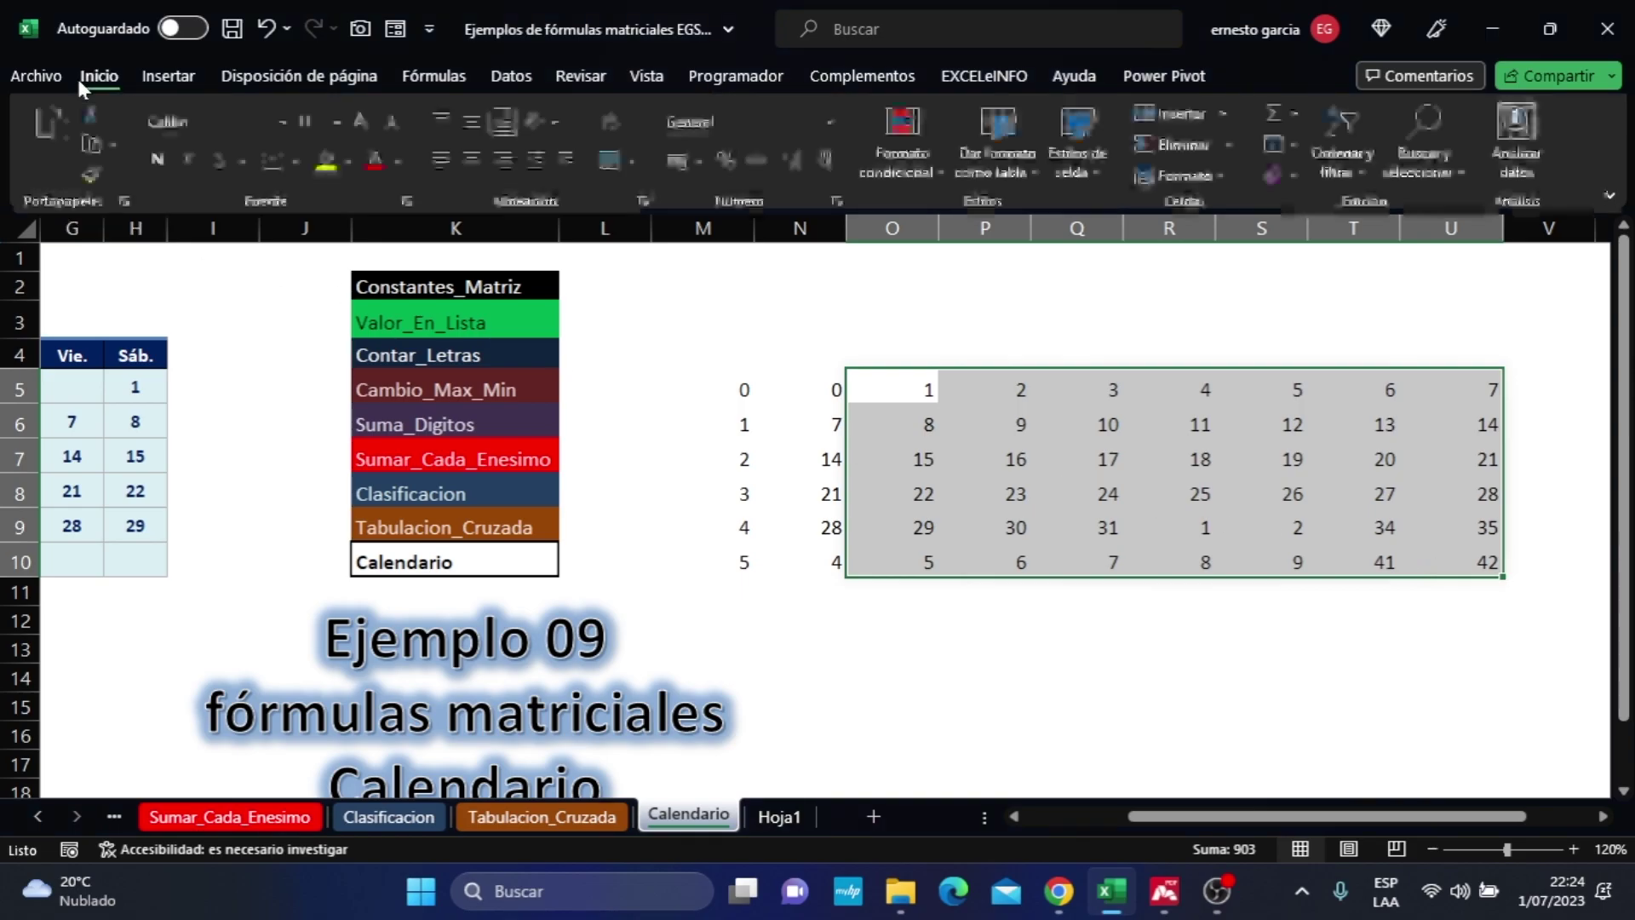
left_click(329, 160)
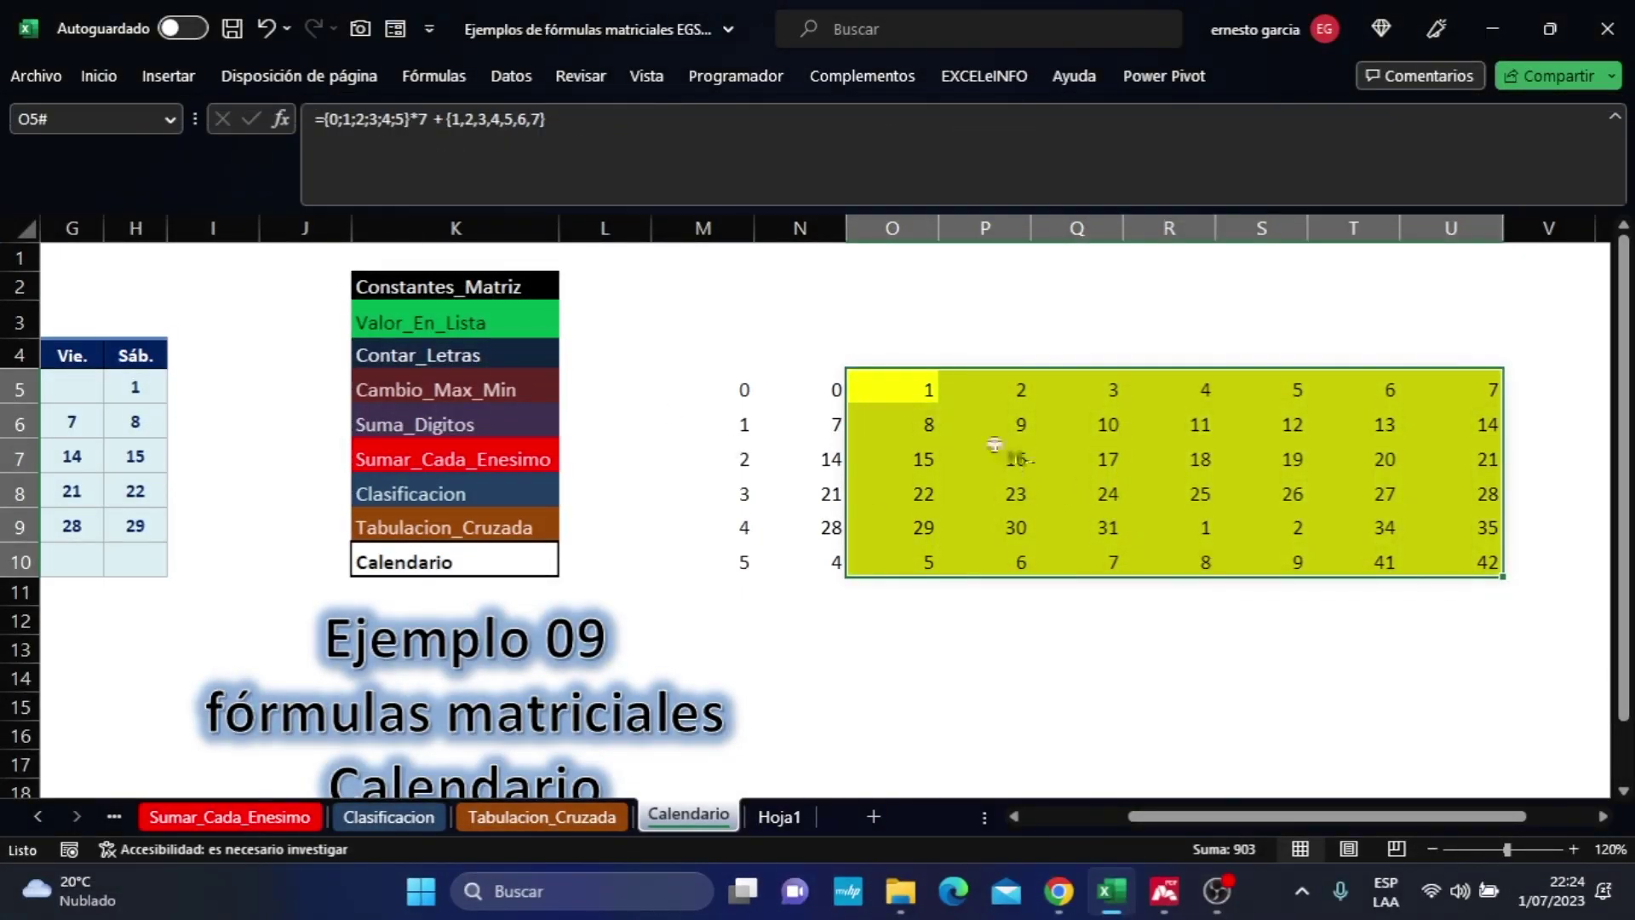
Examine the number sequence in the yellow grid, especially cells Q9 and R9.
left_click_drag(924, 390, 1463, 543)
left_click(1113, 529)
left_click(1201, 527)
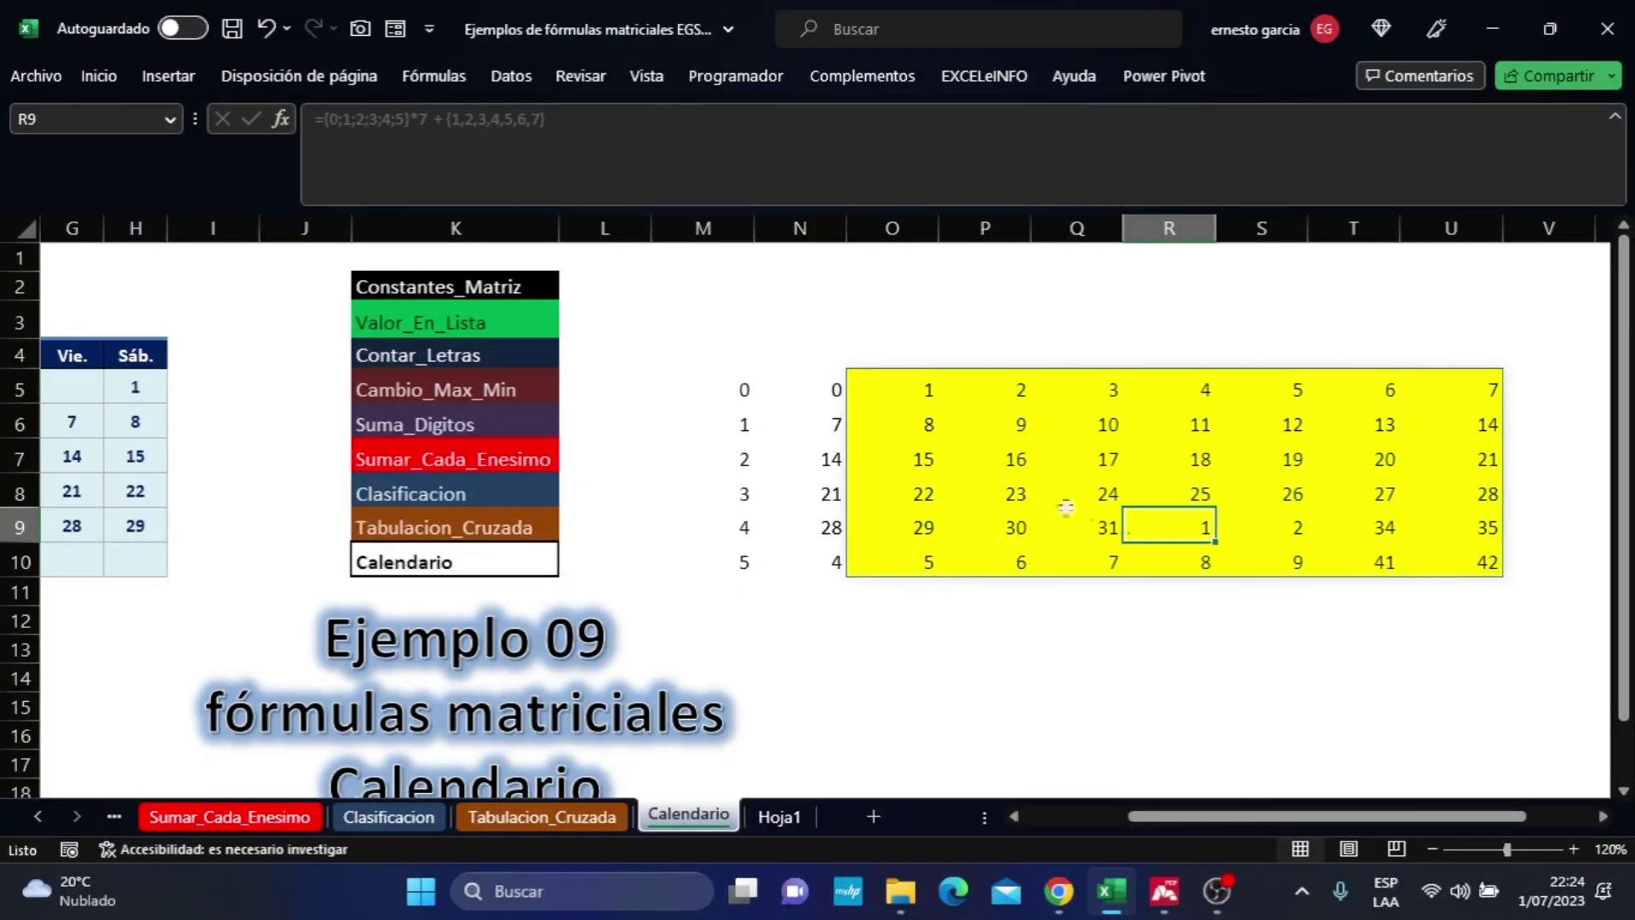
left_click_drag(912, 387, 1252, 550)
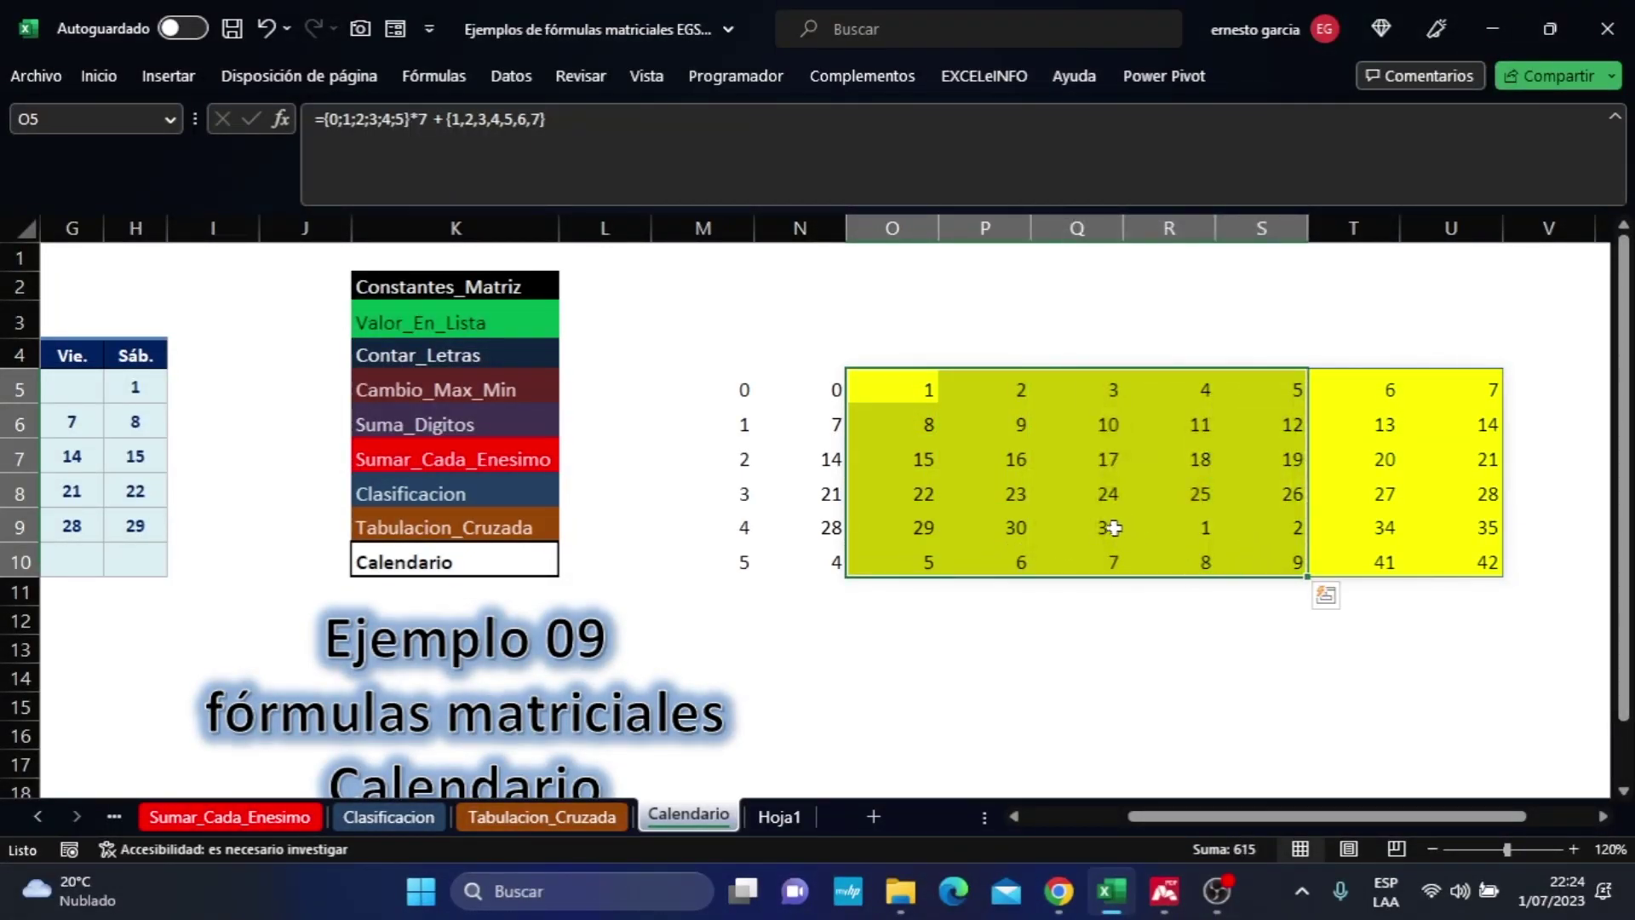
left_click(1114, 528)
left_click(1200, 530)
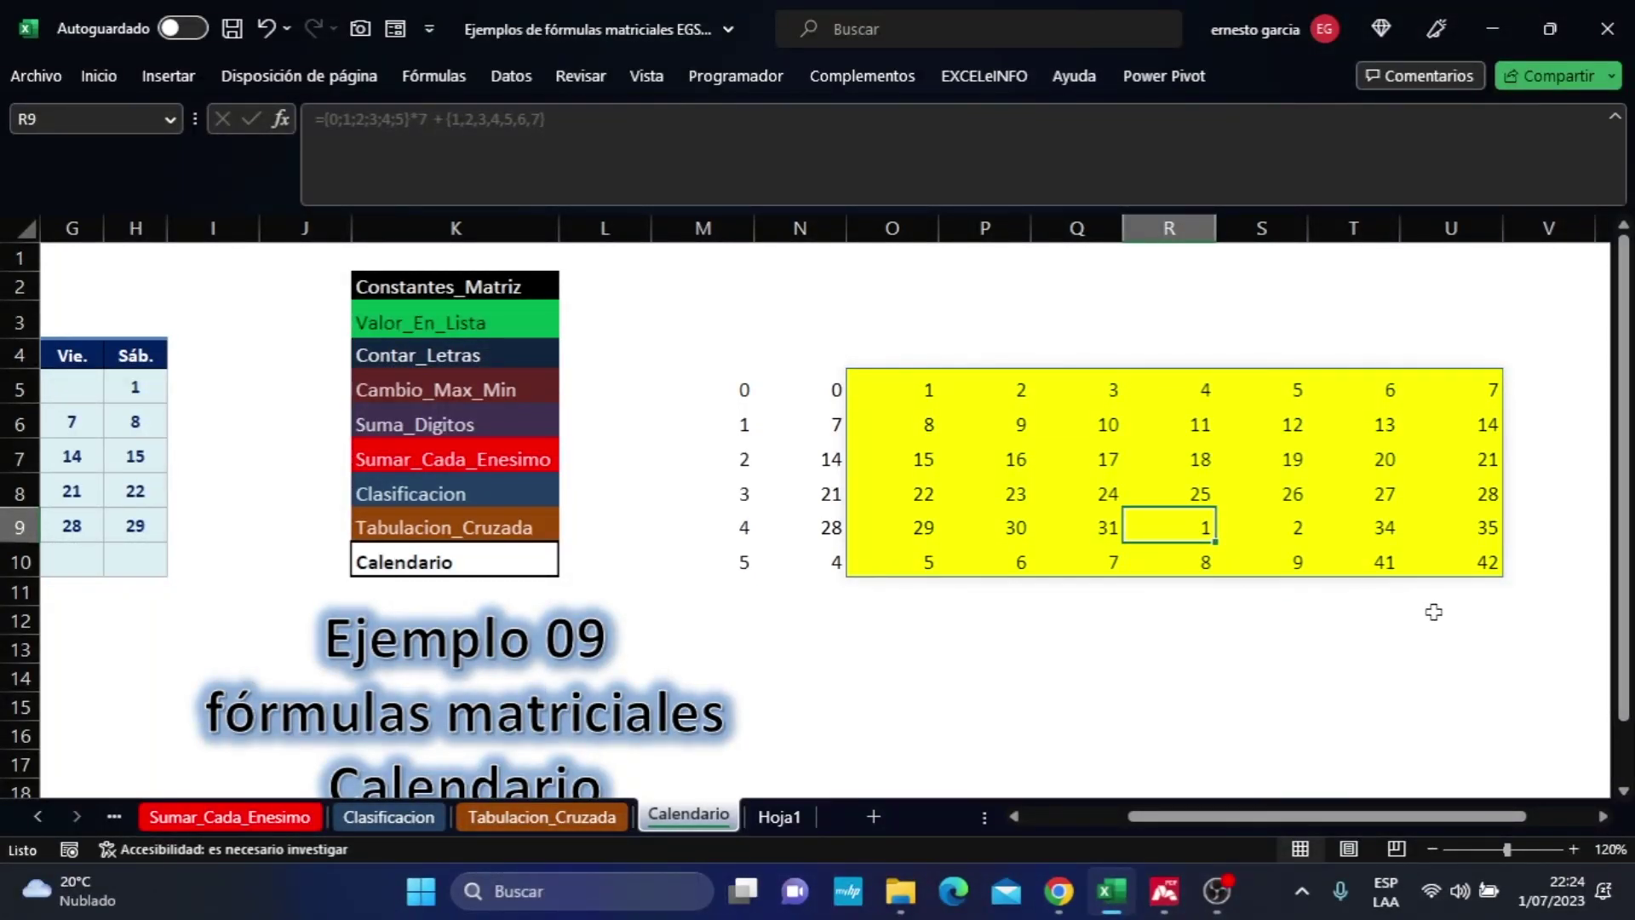
Apply the General number format to the spilled grid O5:U10.
left_click(888, 388)
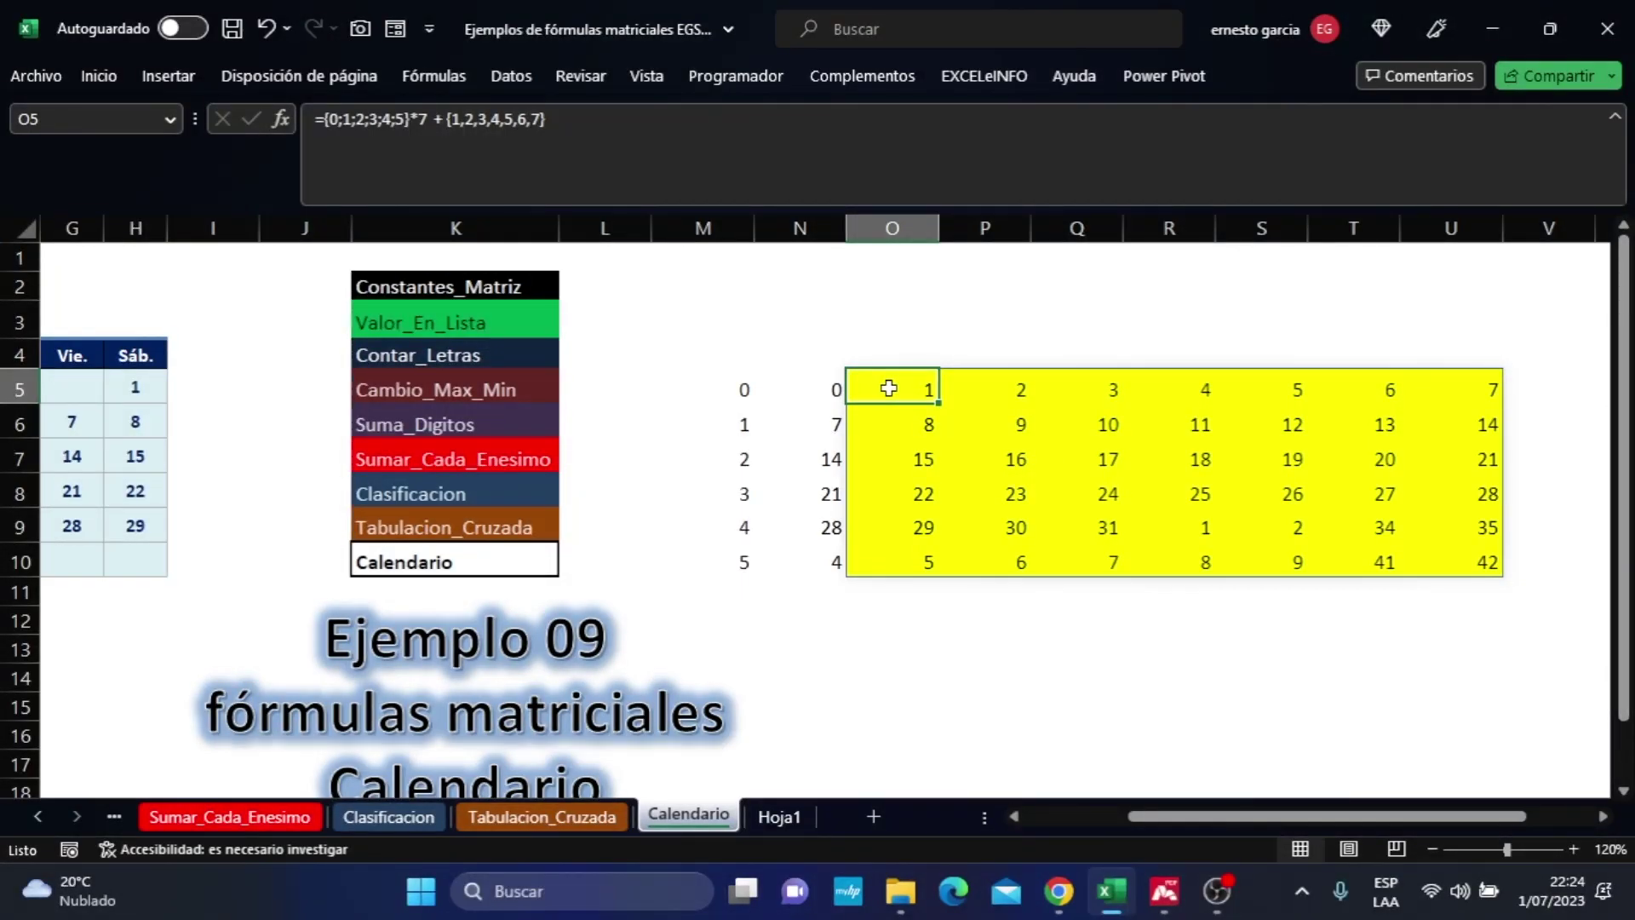
left_click_drag(1107, 572, 1446, 545)
key("ctrl+1")
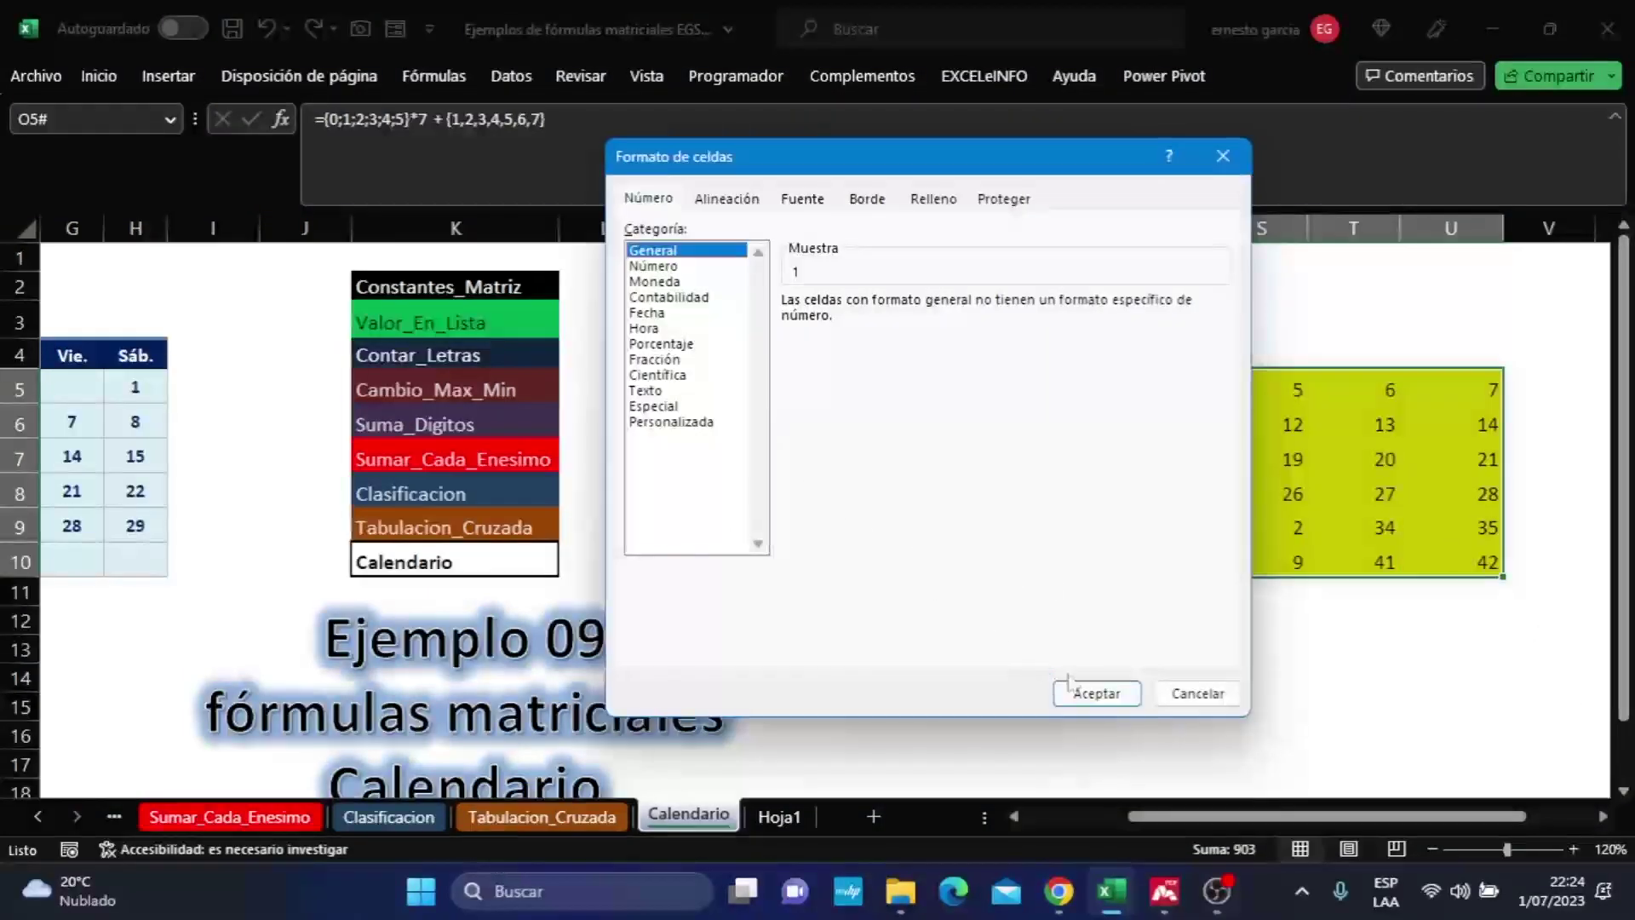
left_click(1097, 693)
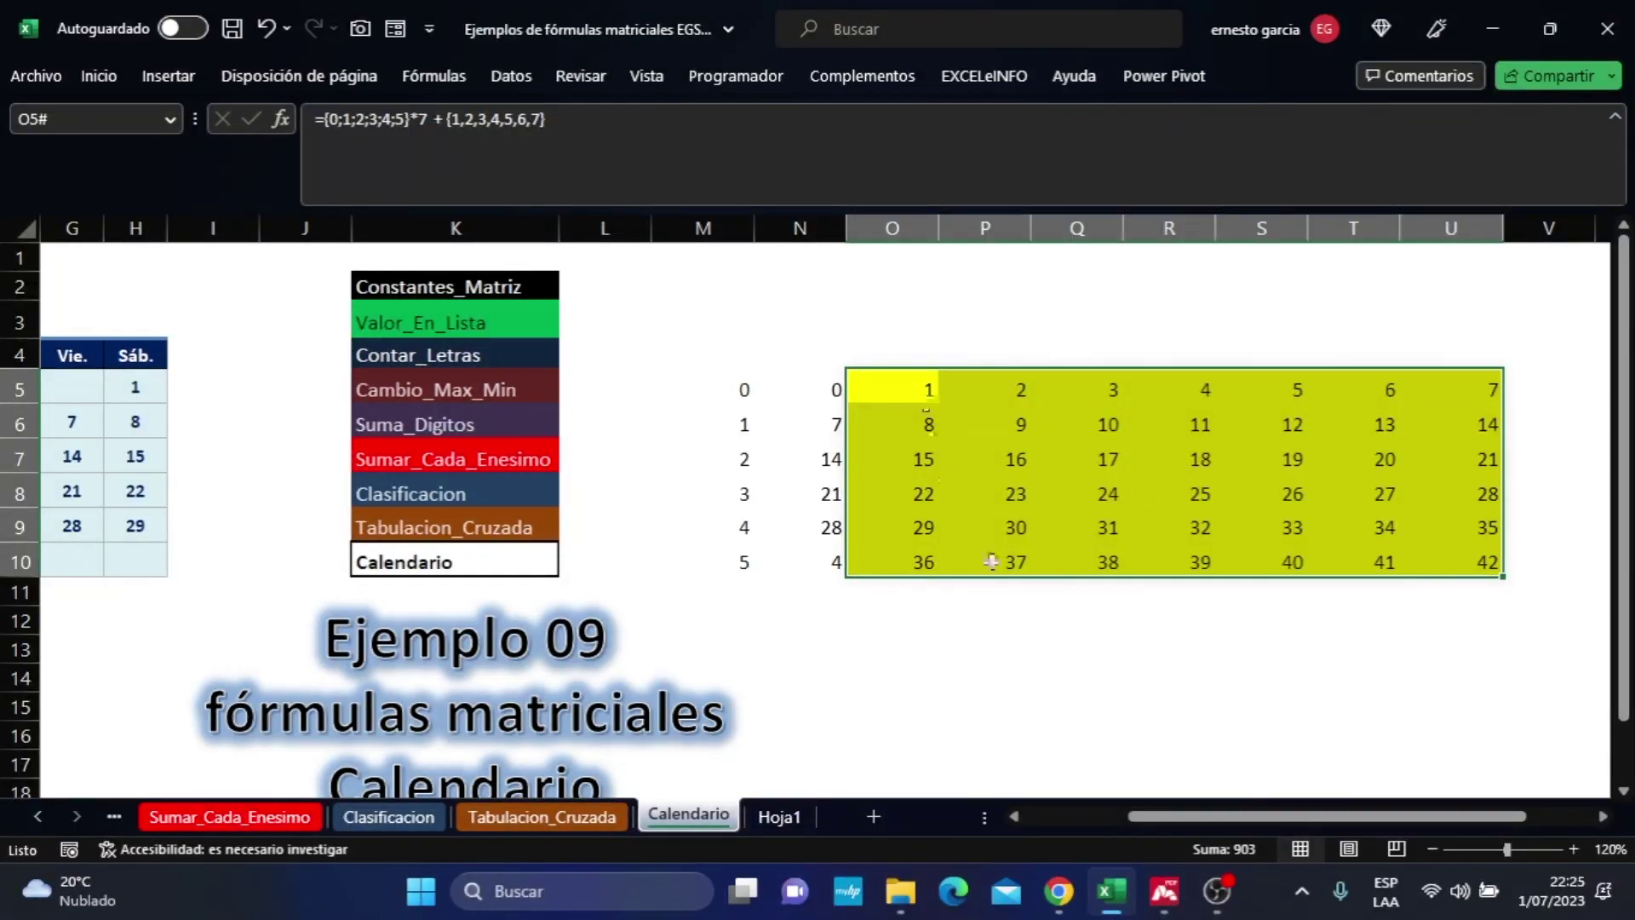
Review the B5 calendar formula and enter the labels Dia, Mes and Año in B2, D2 and F2.
left_click_drag(1278, 815, 1178, 830)
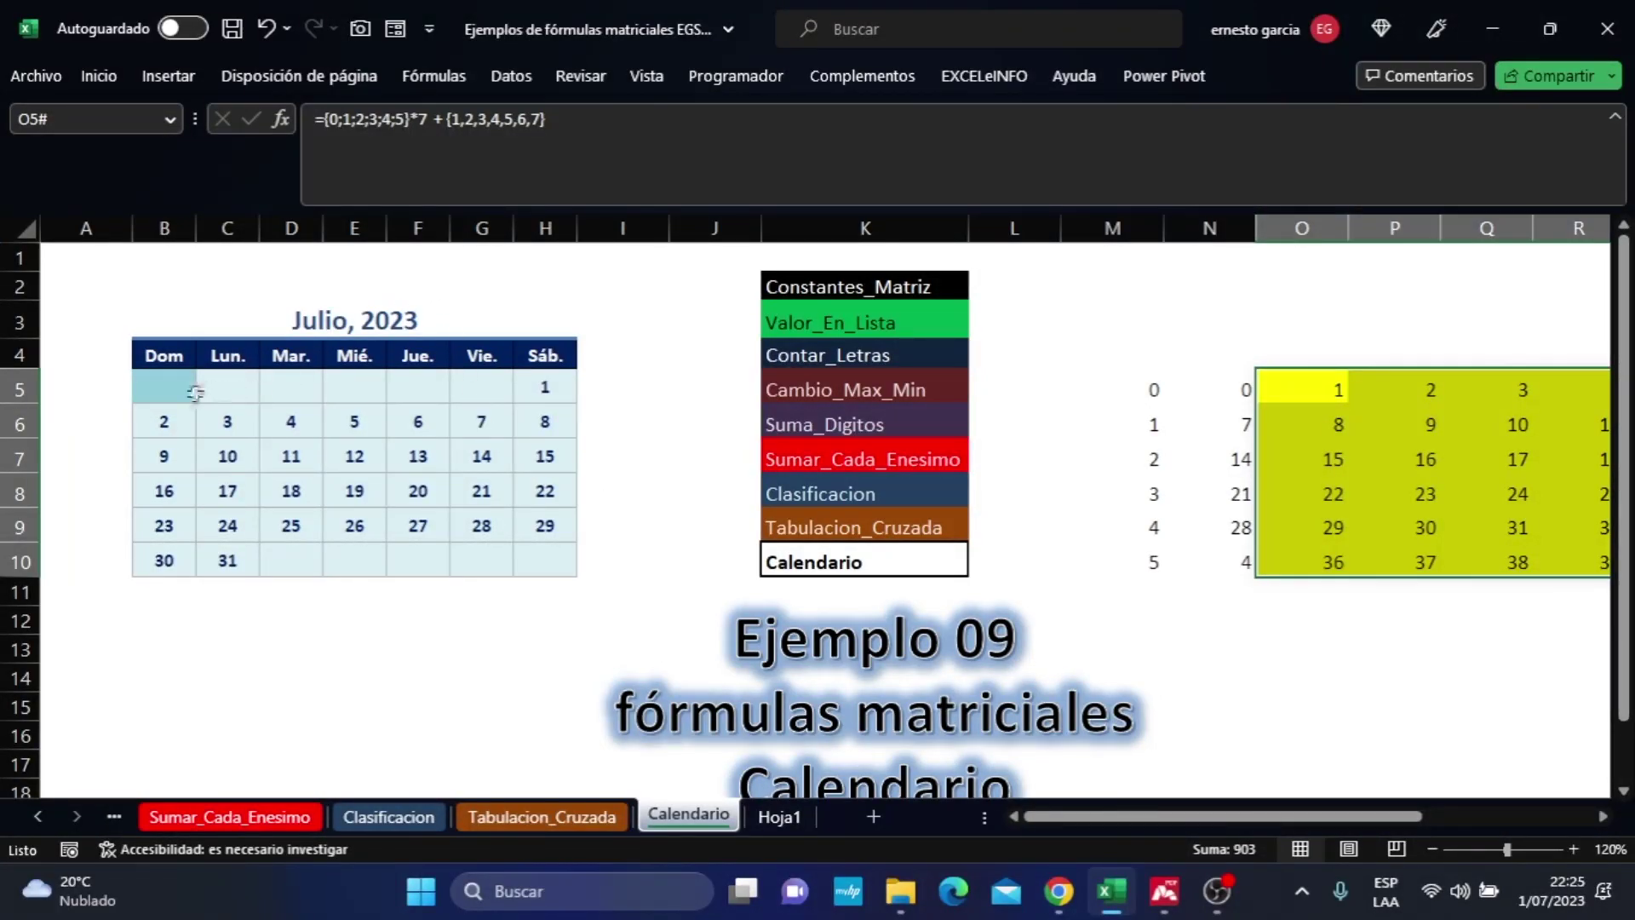
left_click(163, 390)
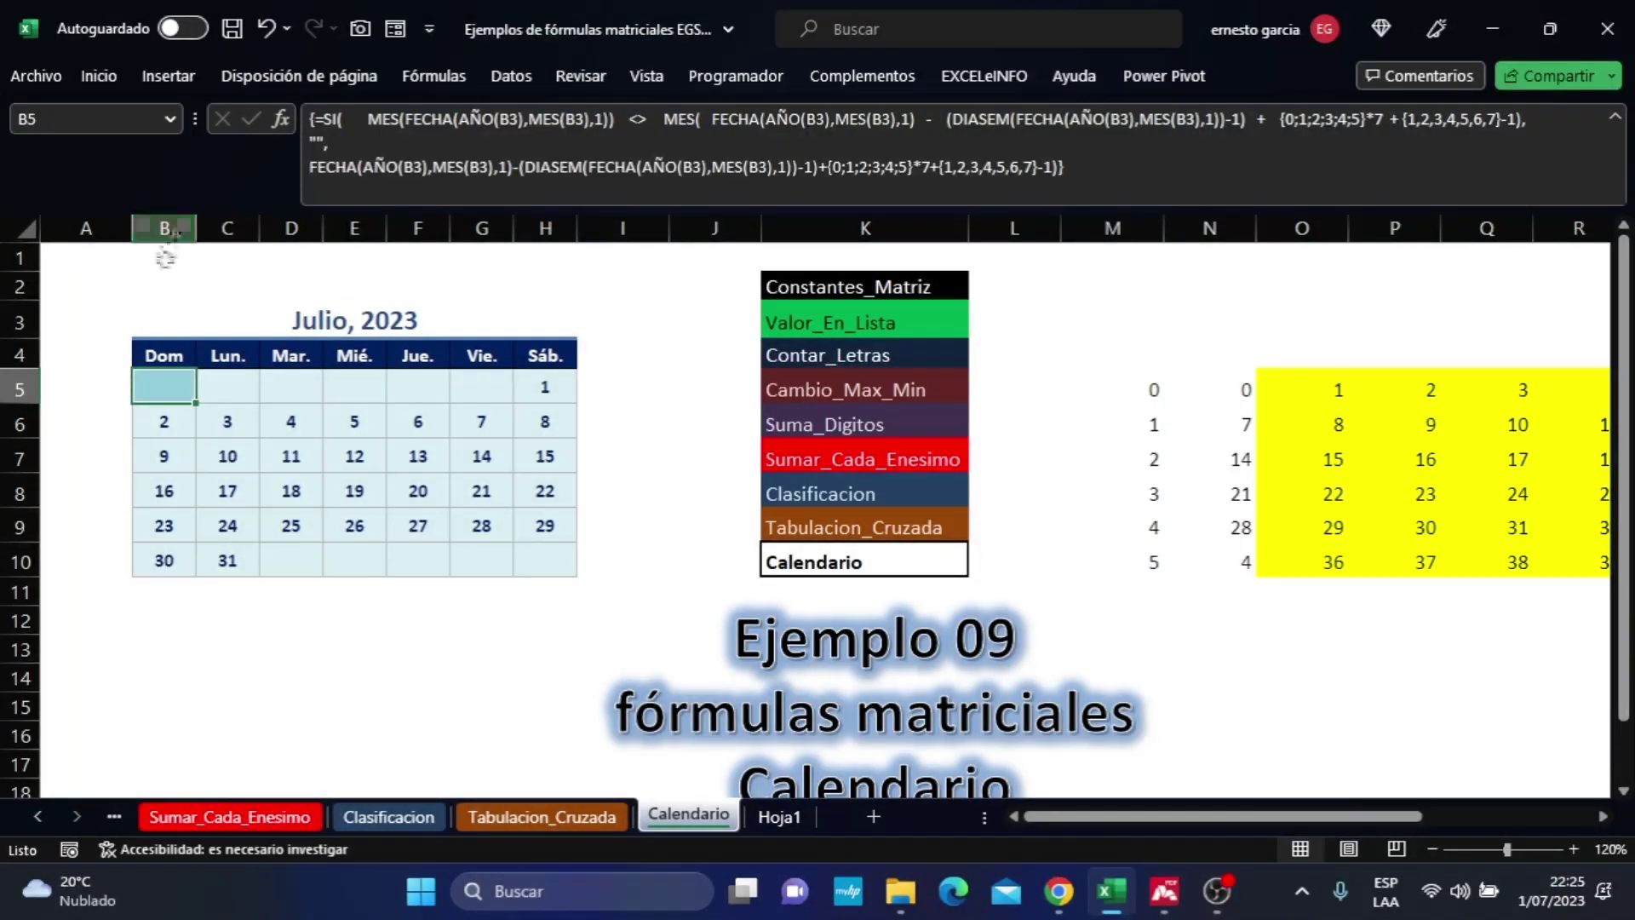
left_click(162, 284)
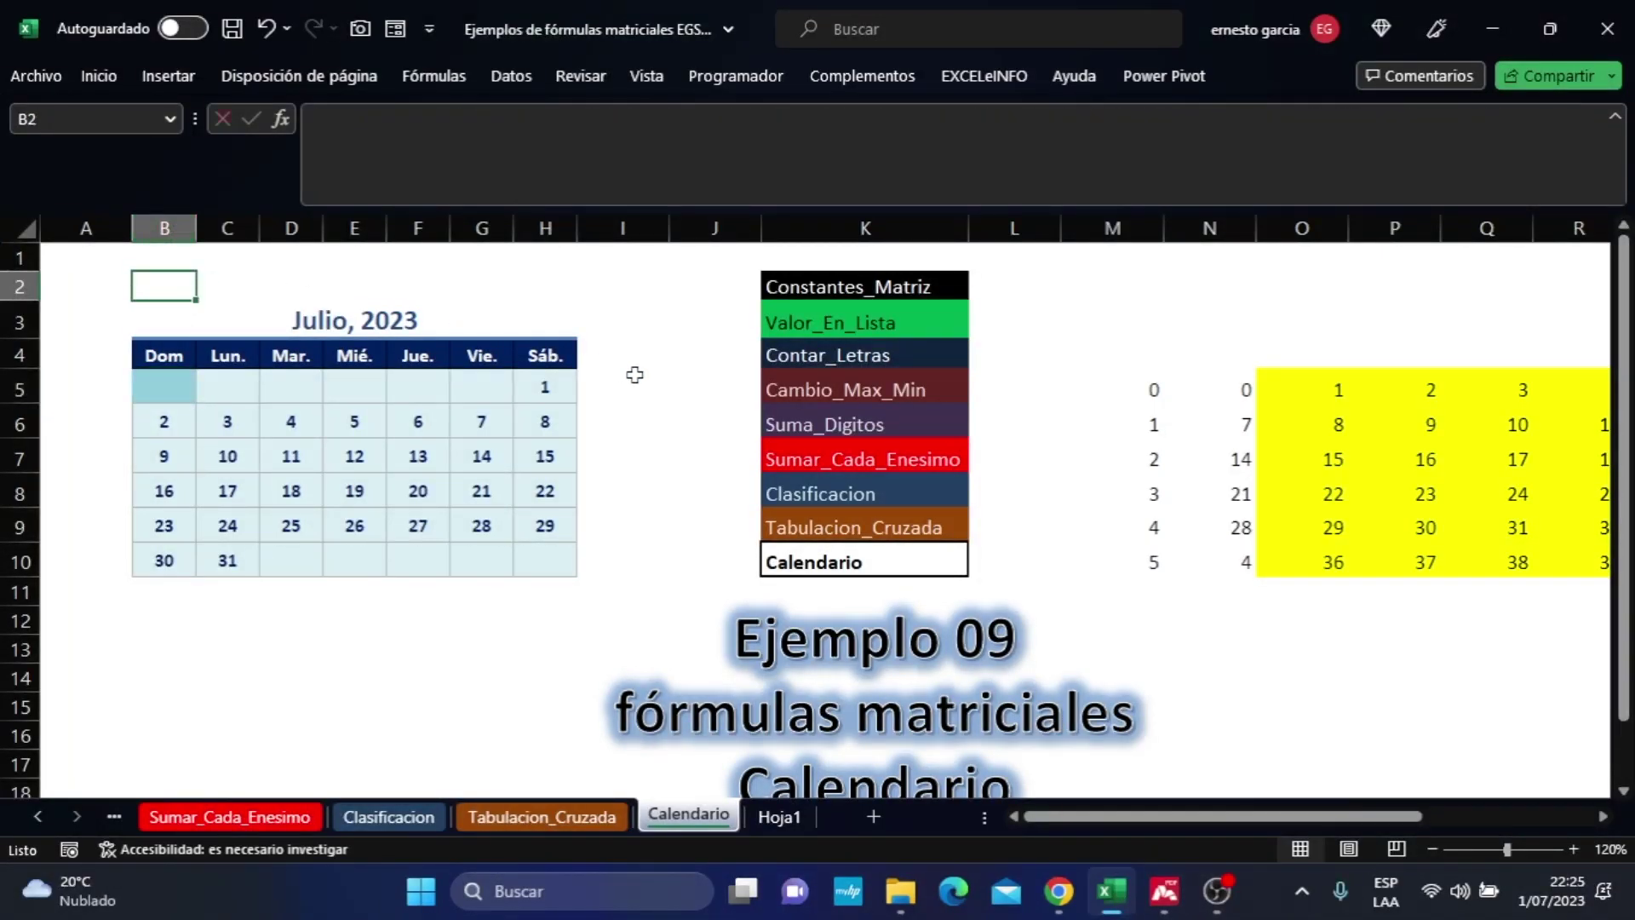
type("Dia")
key("Tab")
key("Tab")
type("Mes")
key("Tab")
key("Tab")
type("Año")
key("ctrl+Return")
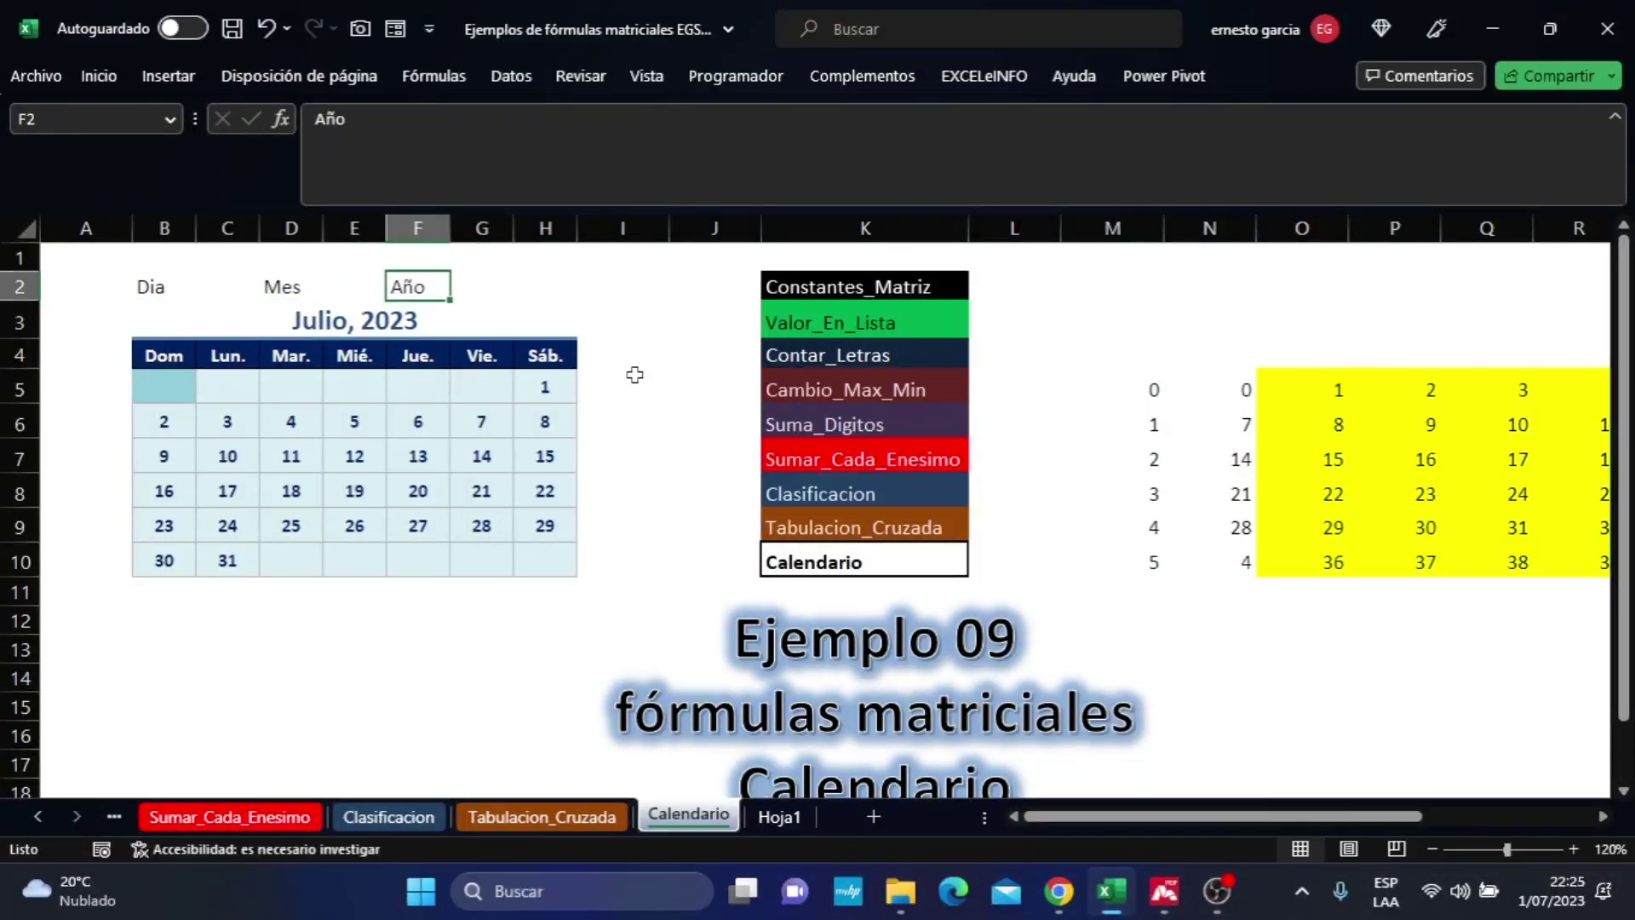
Enter day 1 in C2, month 7 in E2 and year 2023 in G2.
key("Right")
key("Left")
key("Left")
key("Left")
key("Left")
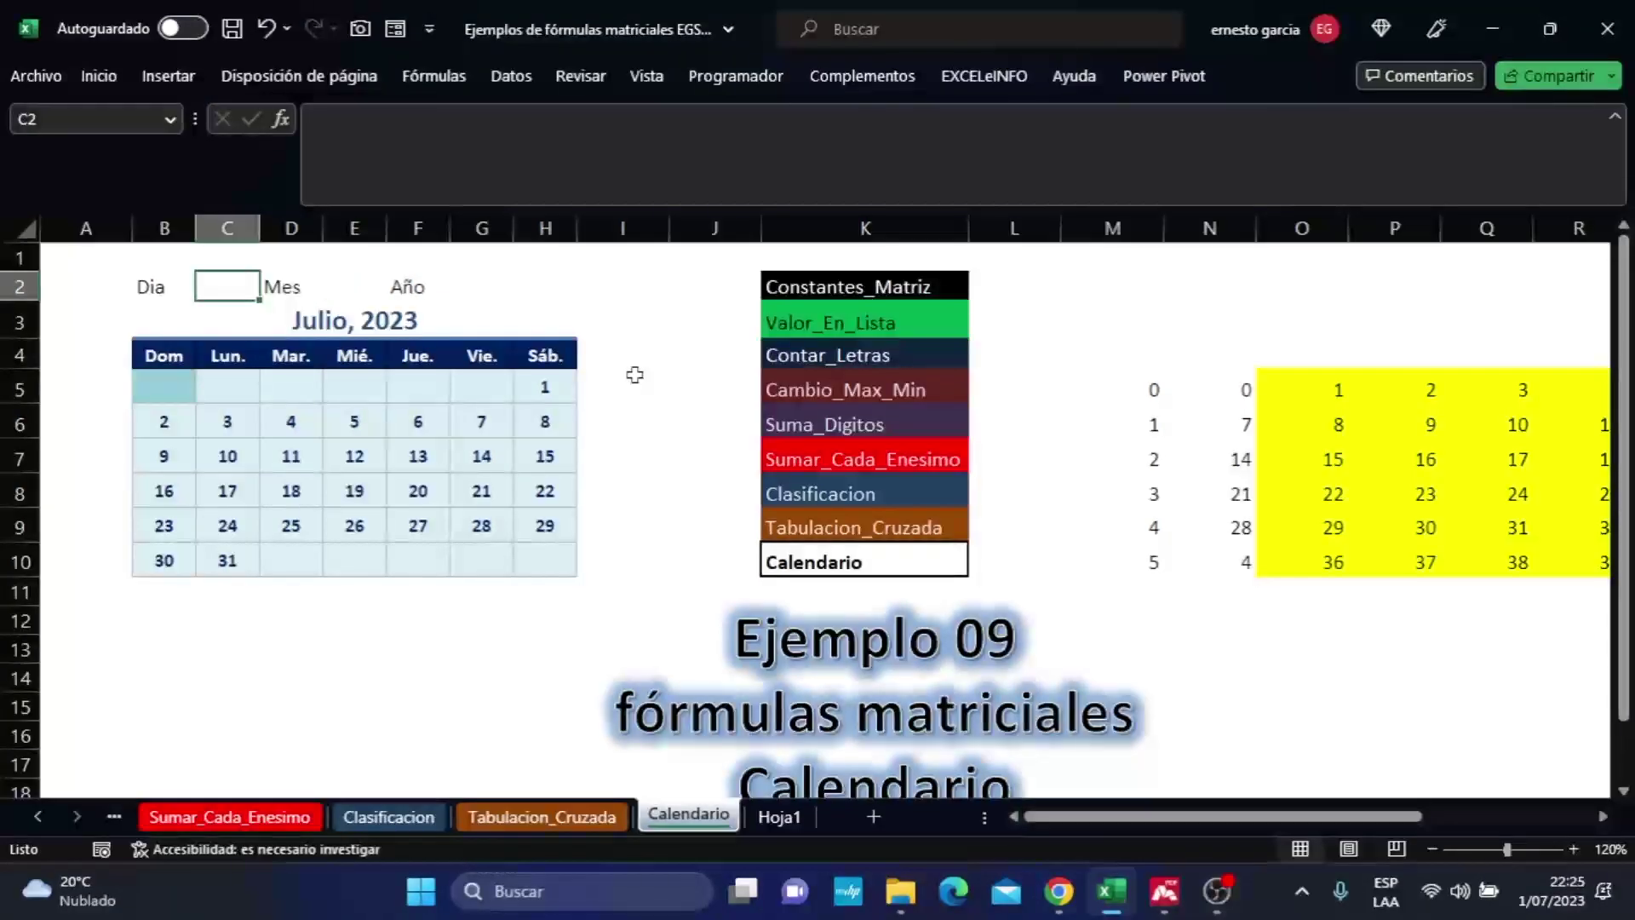
type("01")
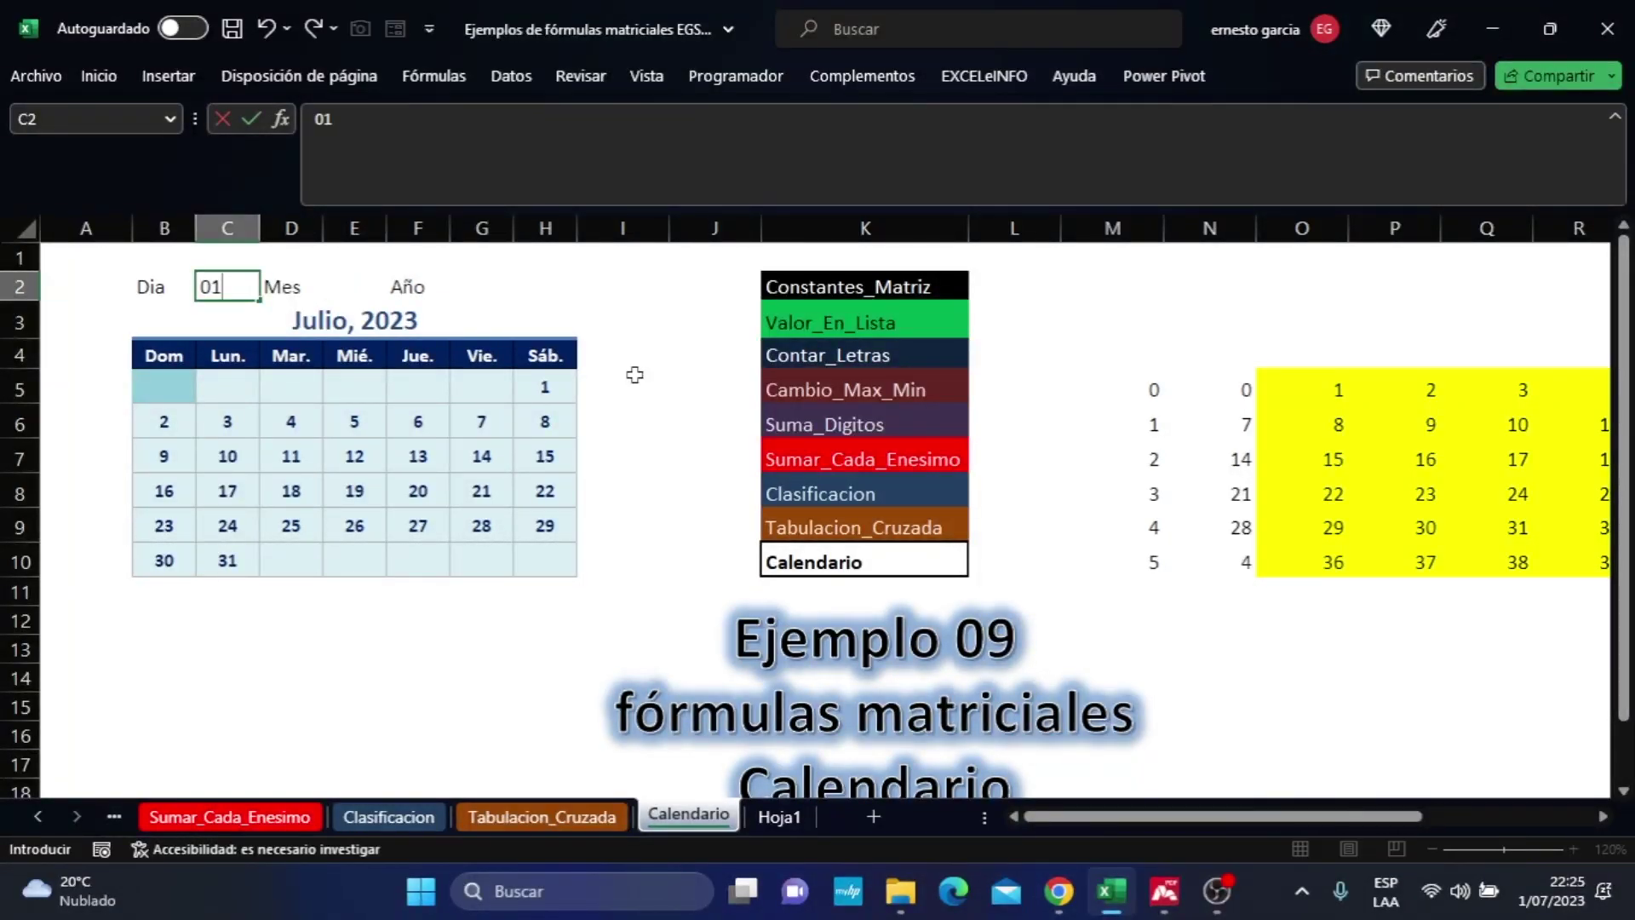
key("Tab")
key("Tab")
type("0")
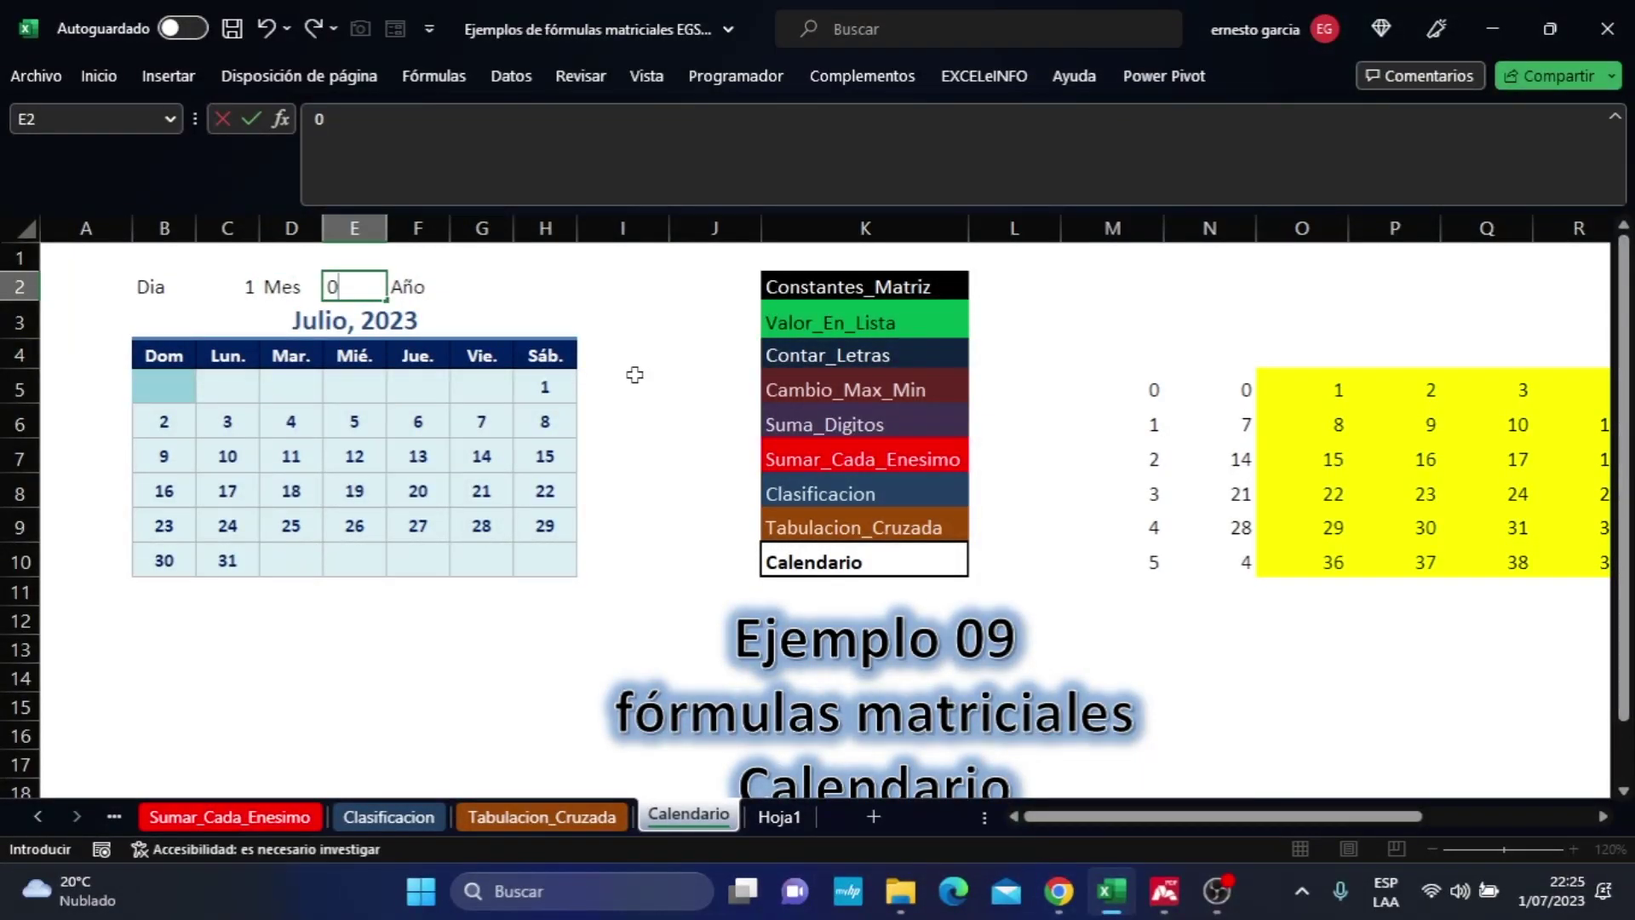
key("Tab")
key("Tab")
type("20")
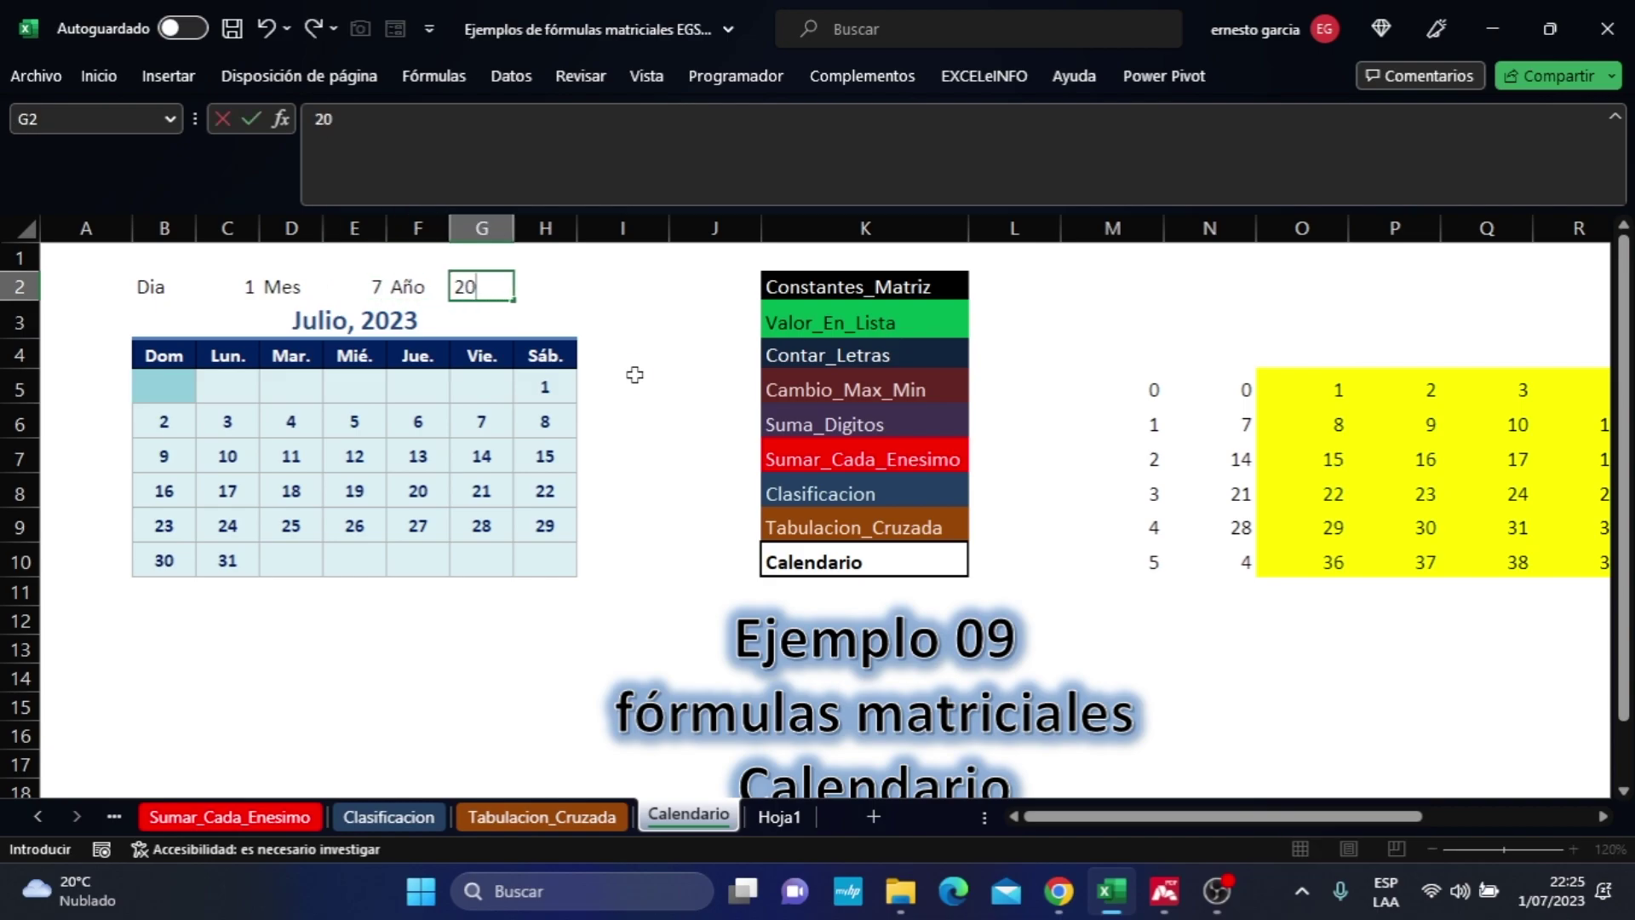
type("23")
key("Return")
key("Up")
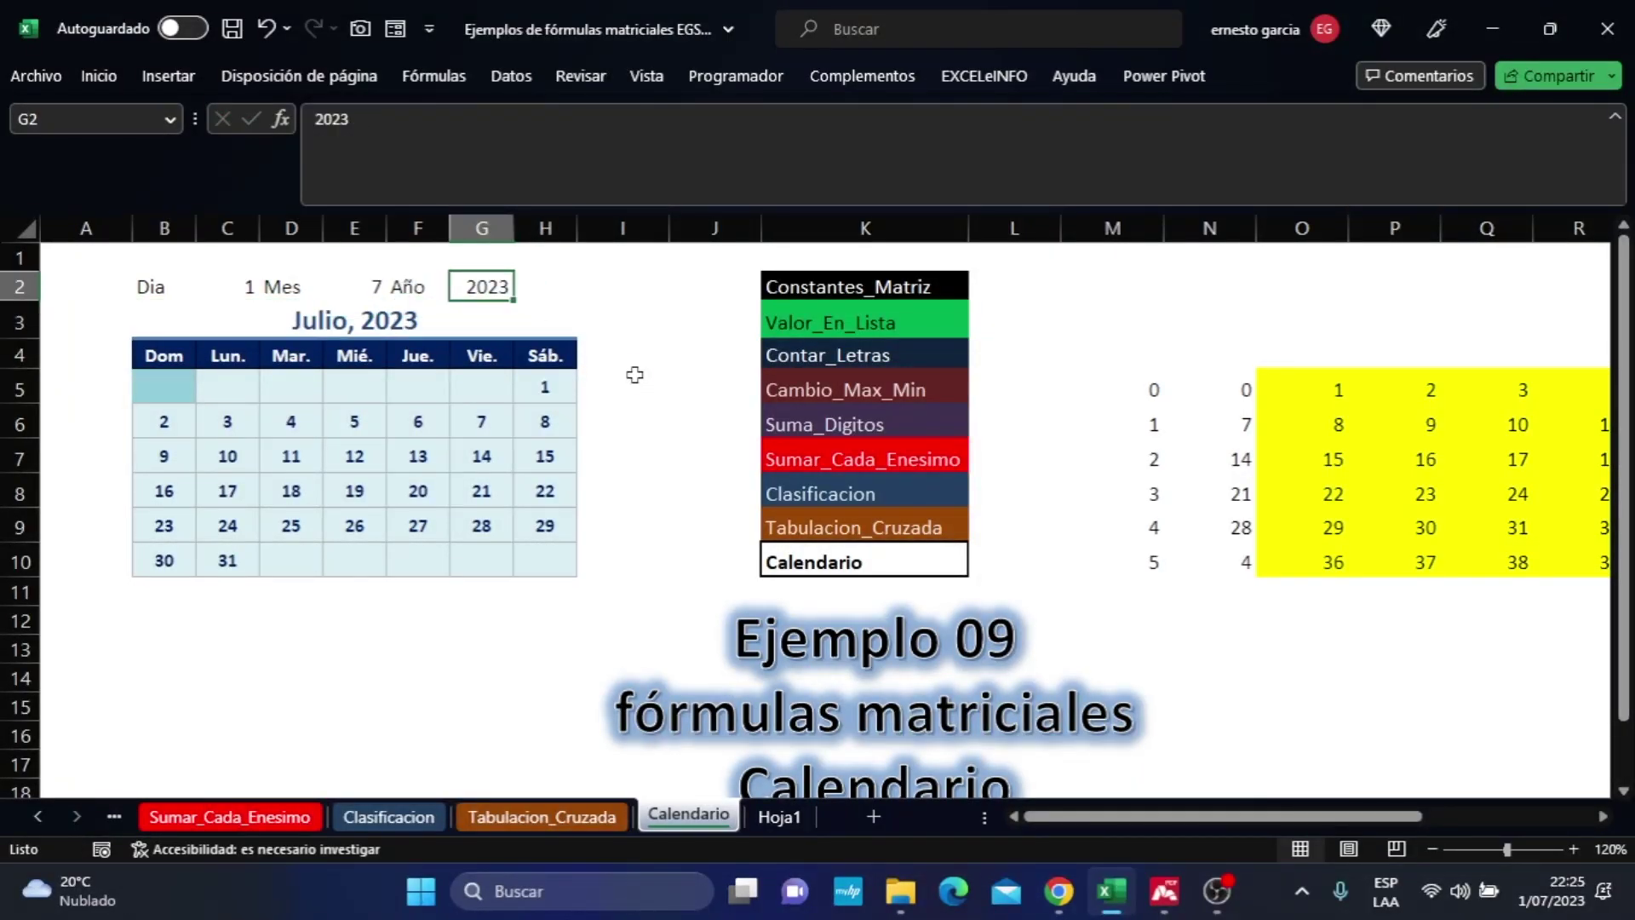
key("Left")
key("Left")
key("Left")
key("Left")
key("Left")
key("Right")
key("Right")
key("Right")
key("Right")
key("Right")
key("Right")
key("Left")
key("Left")
key("Left")
key("Left")
key("Left")
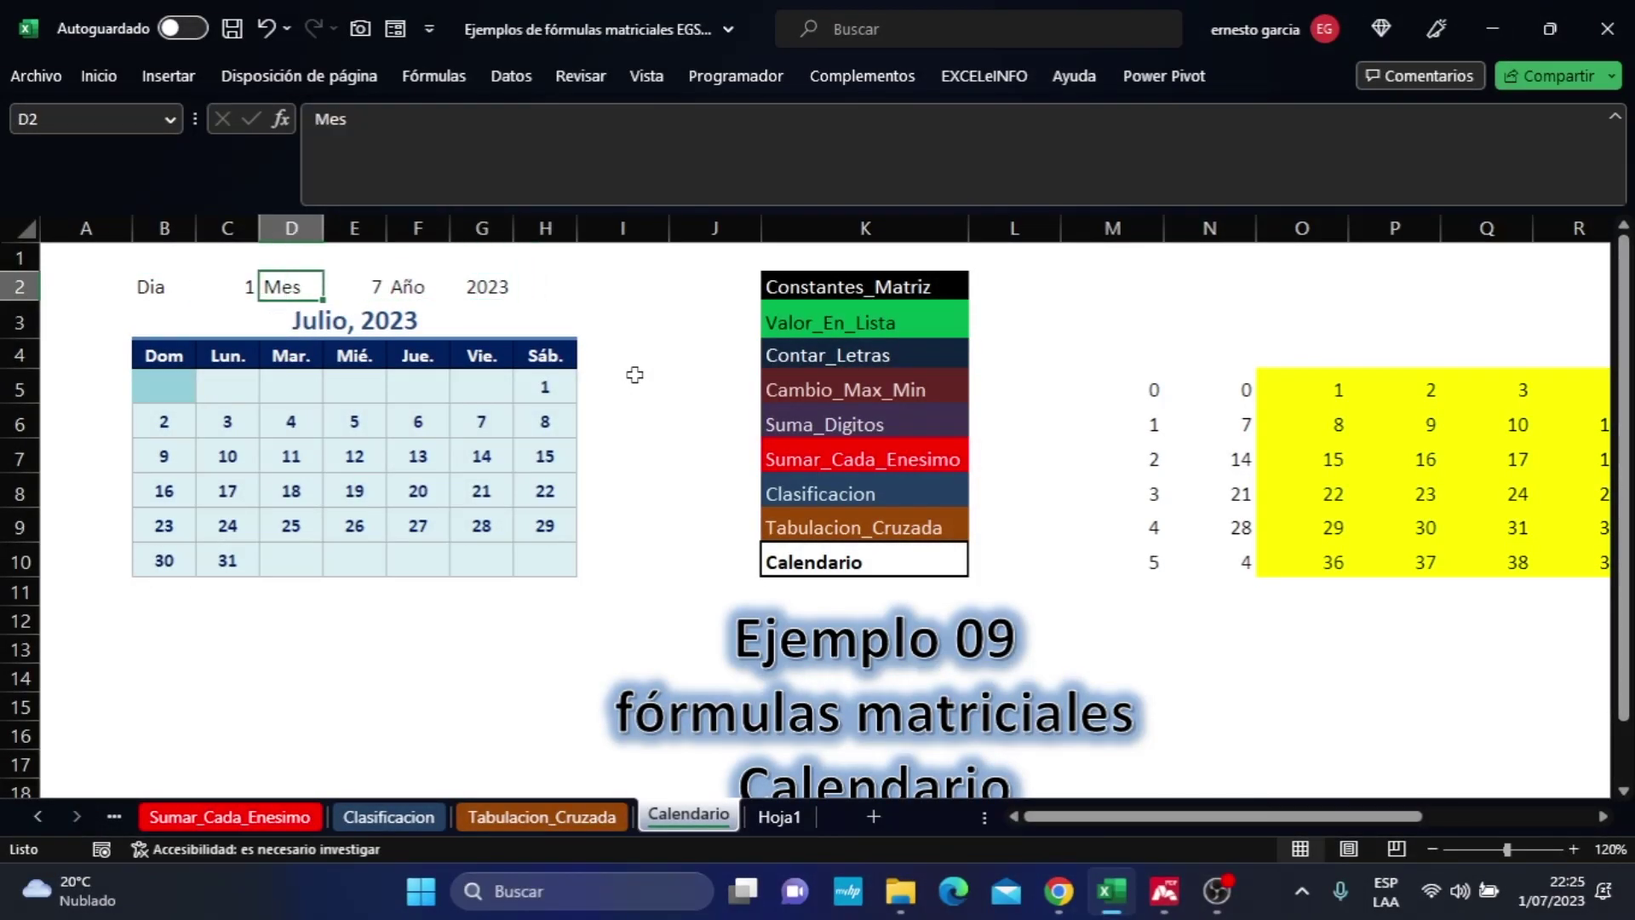
key("Right")
key("Down")
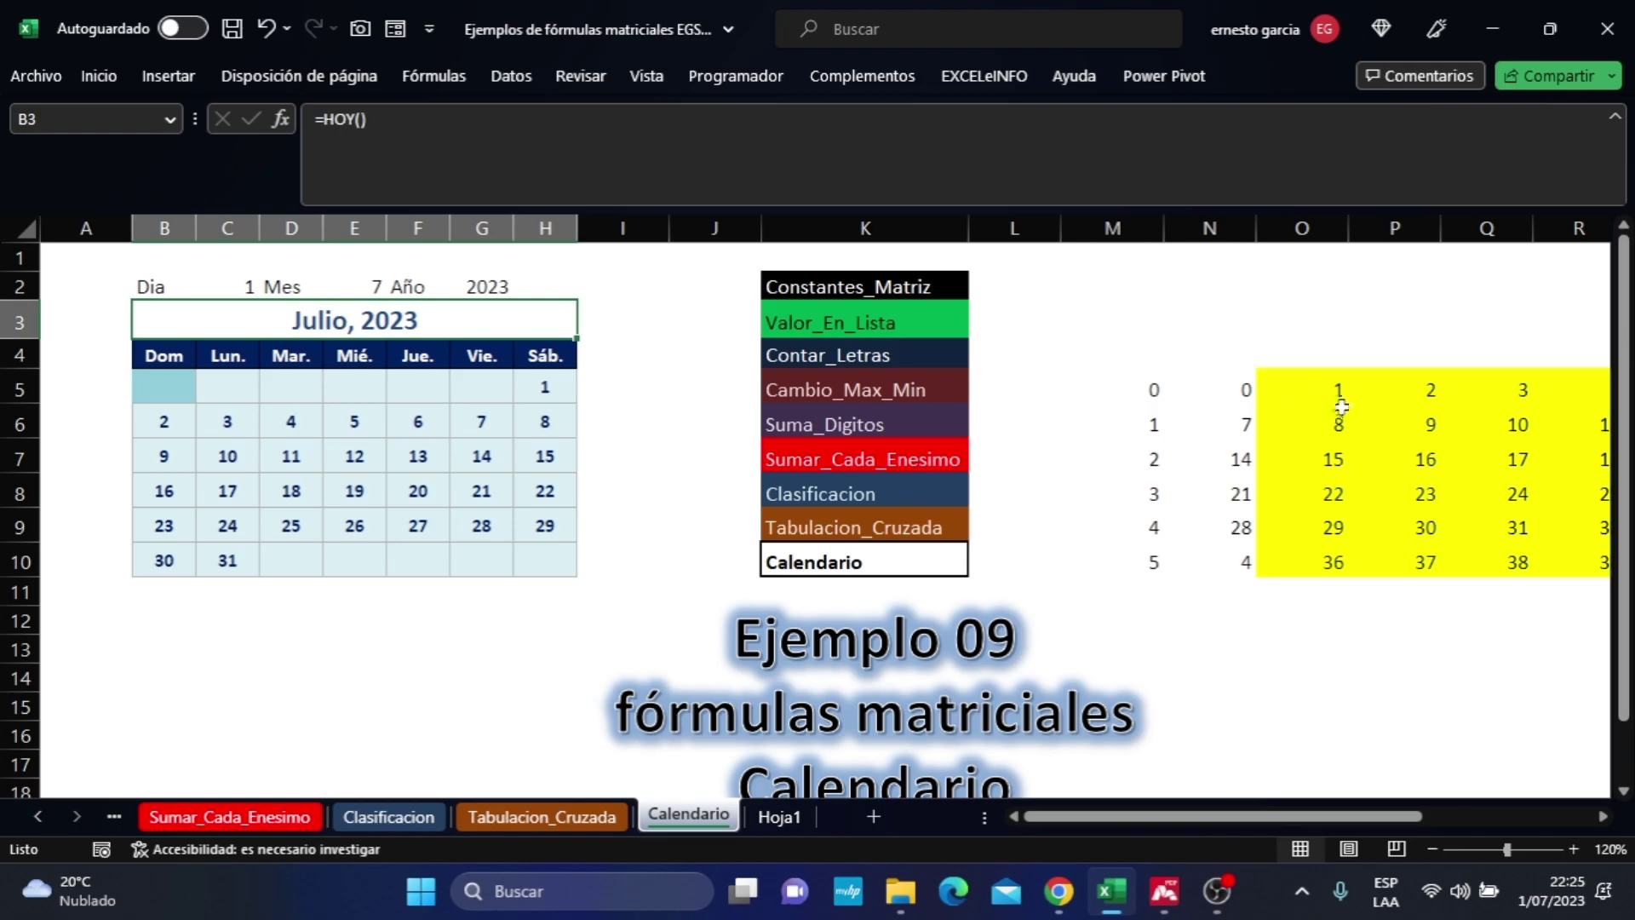
Copy the DIASEM portion of the B5 calendar formula into cell N13 as =DIASEM(FECHA(AÑO(B3),MES(B3),1)).
left_click(166, 385)
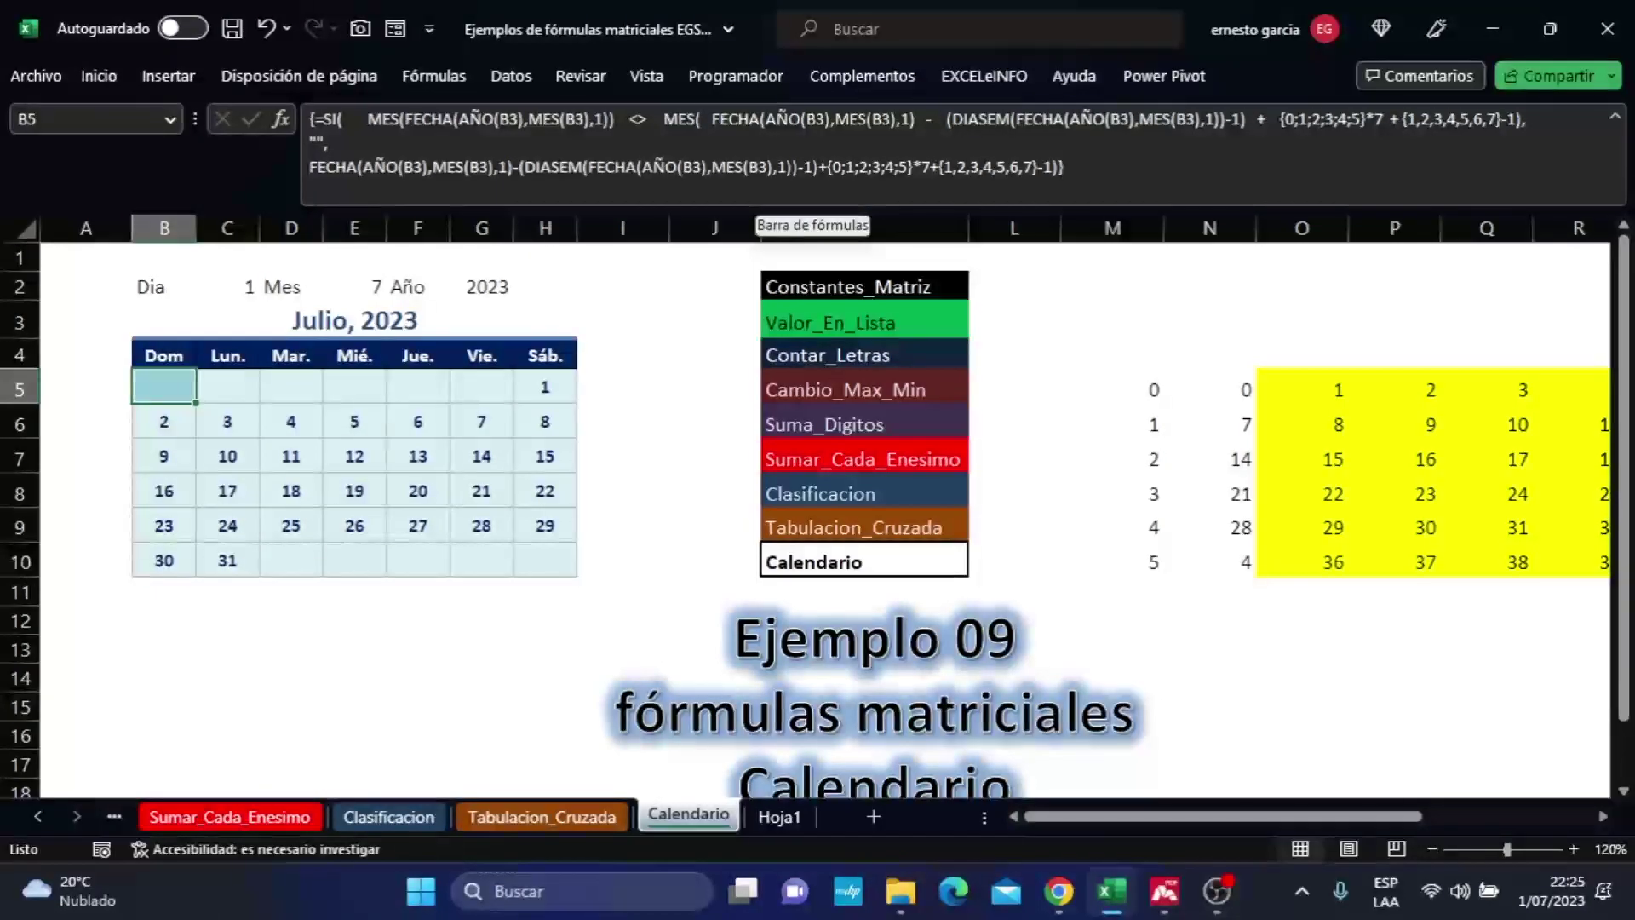
left_click(1239, 121)
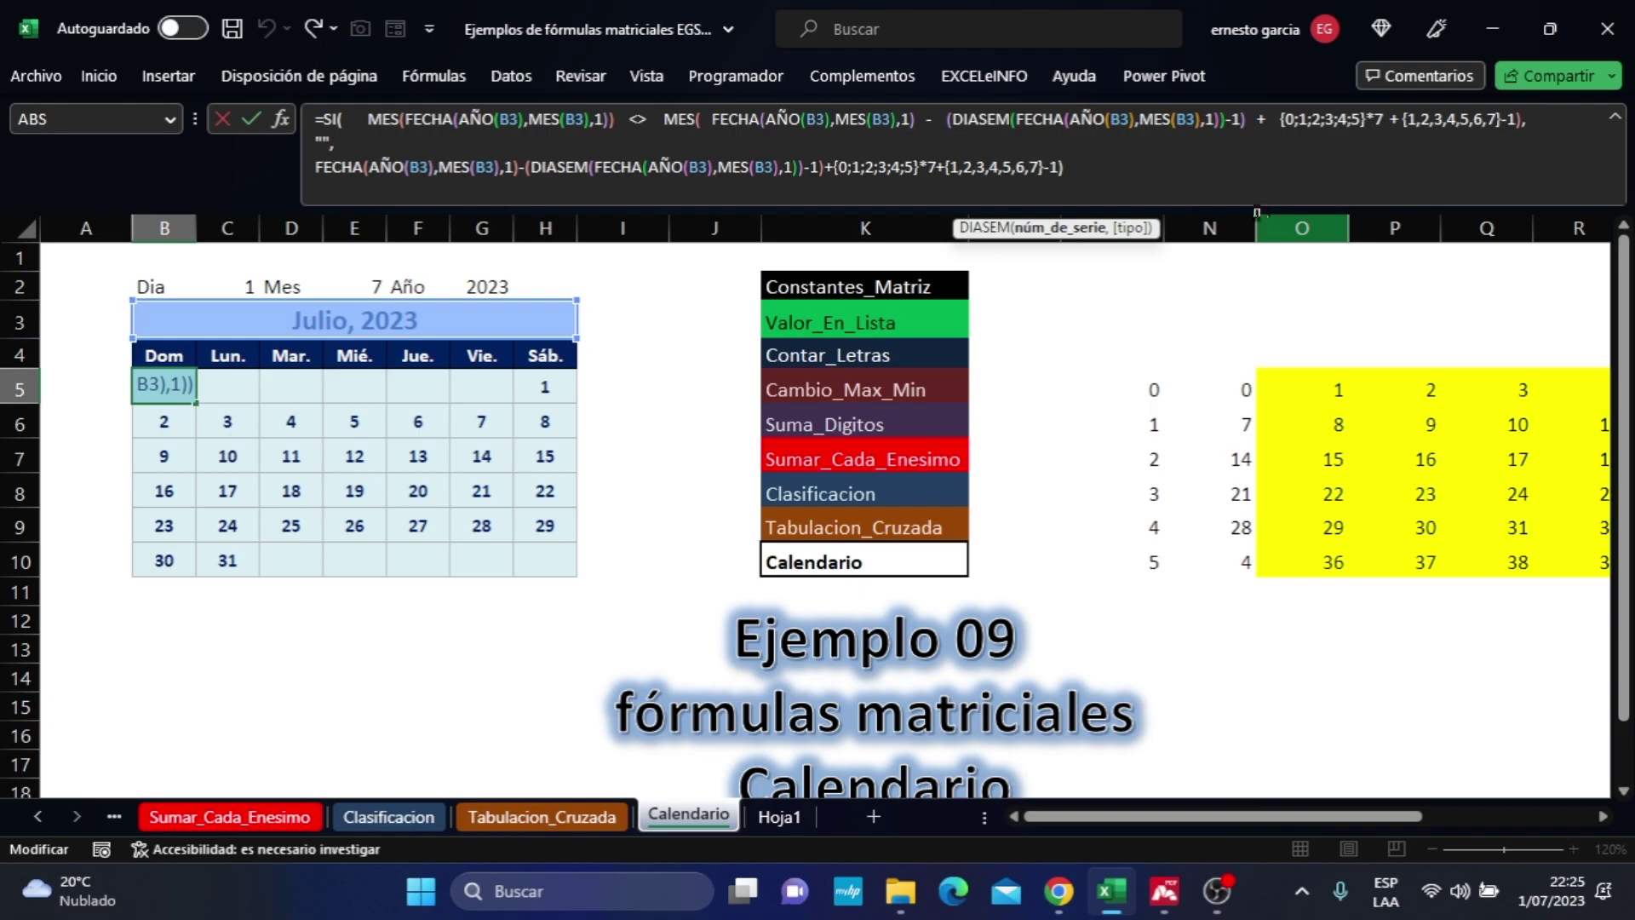
left_click_drag(952, 120, 1227, 120)
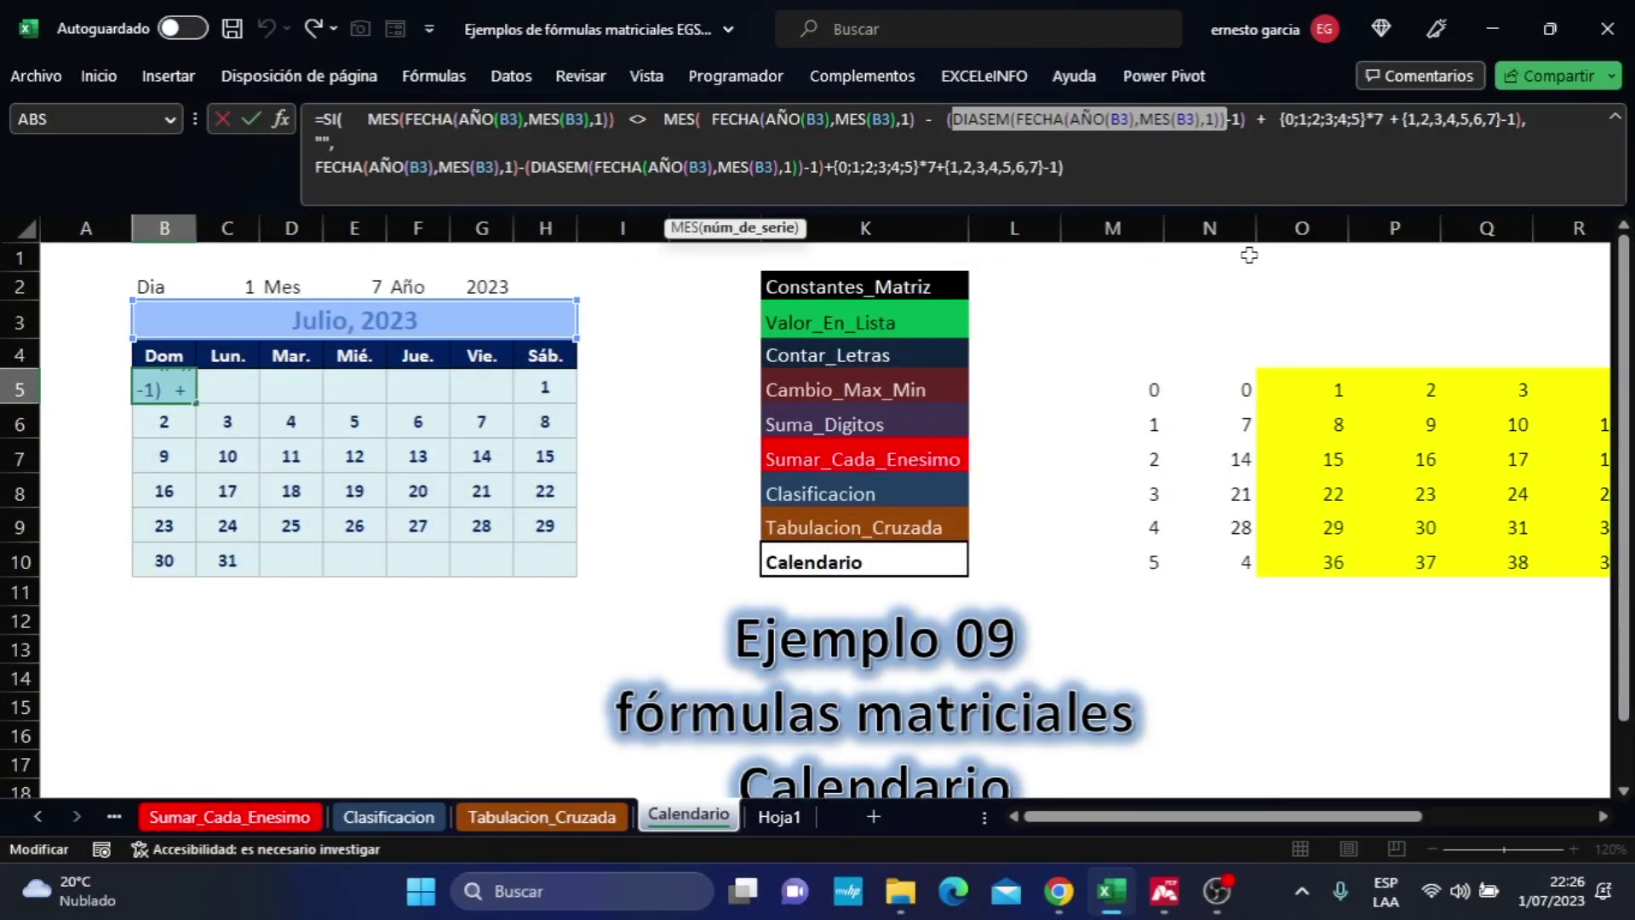
key("ctrl+shift+Return")
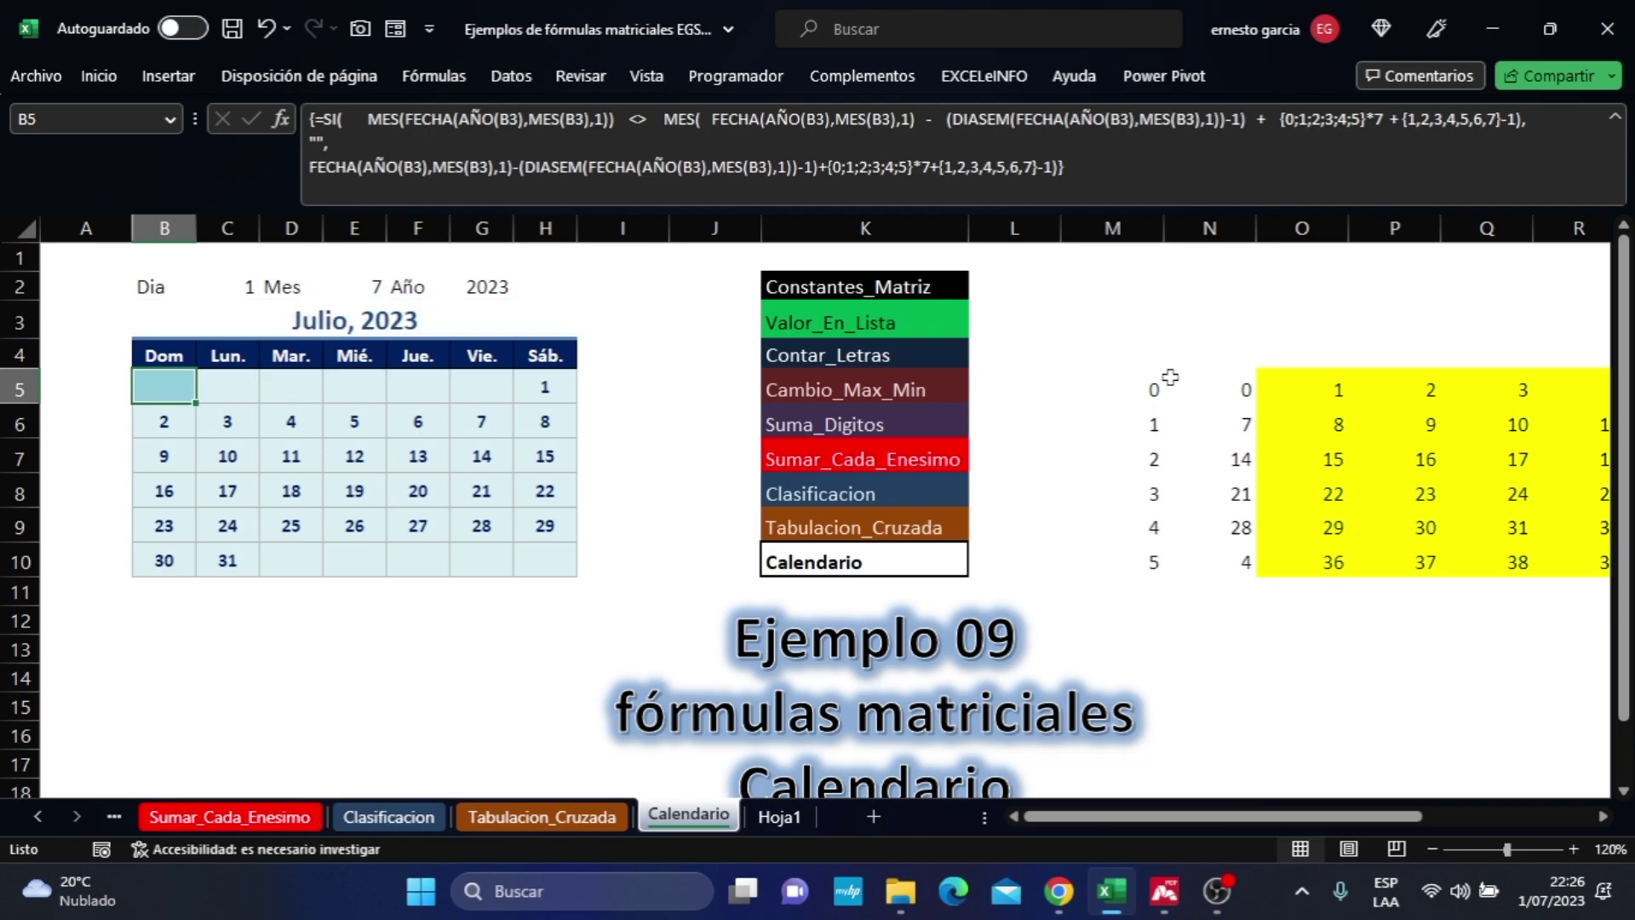
left_click(1232, 646)
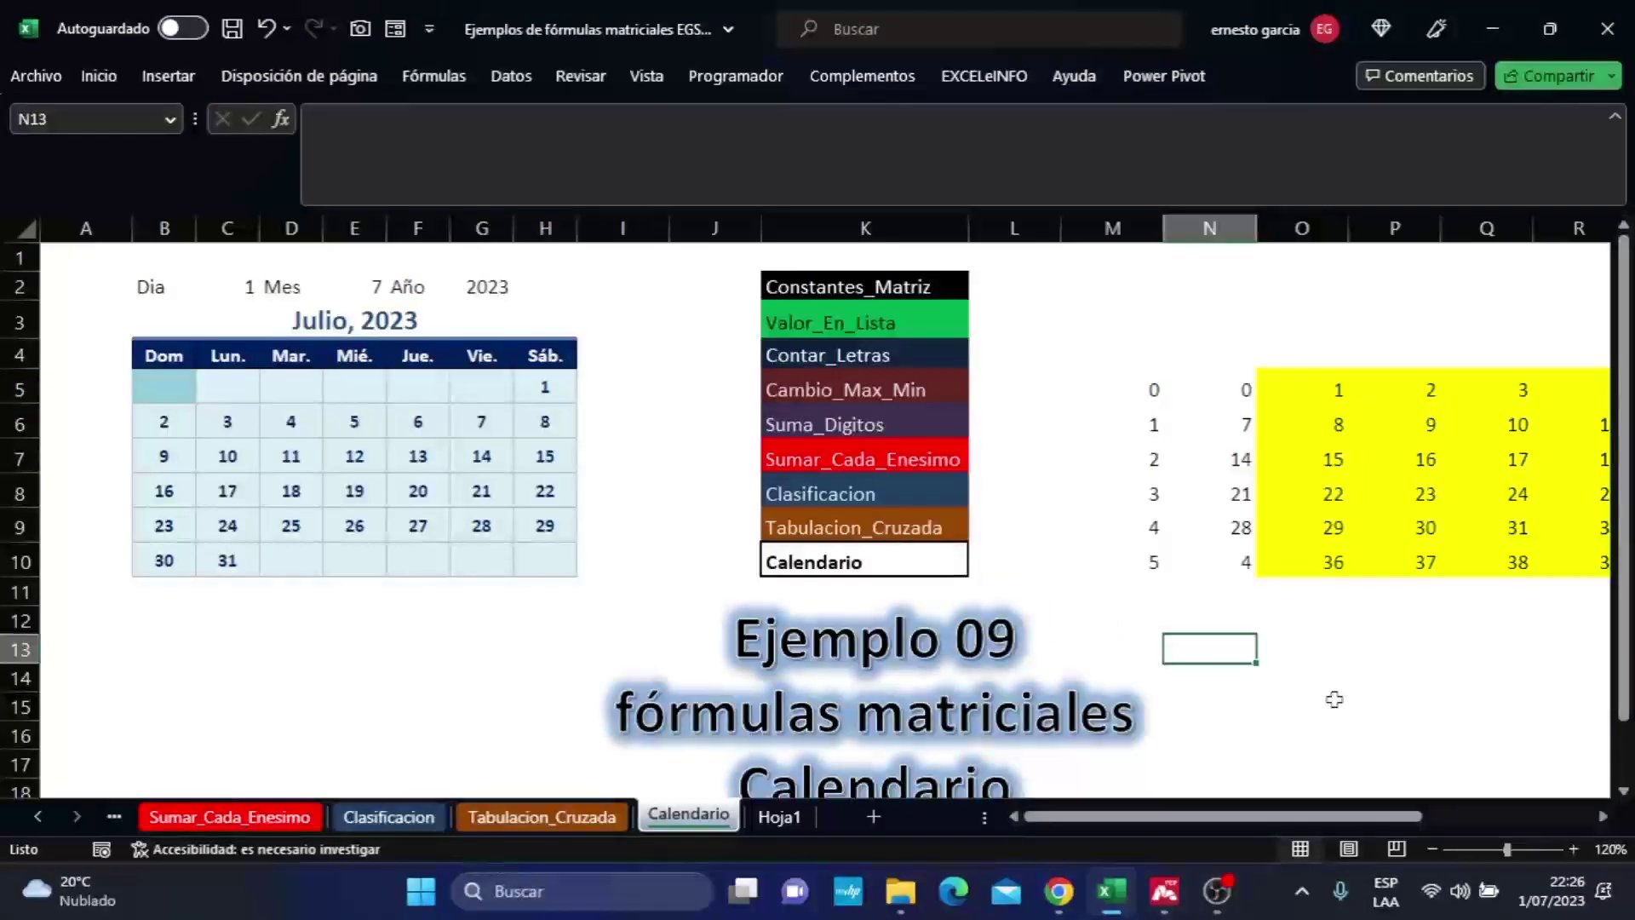
type("=")
type("DIASEM(FECHA(AÑO(B3),MES(B3),1))")
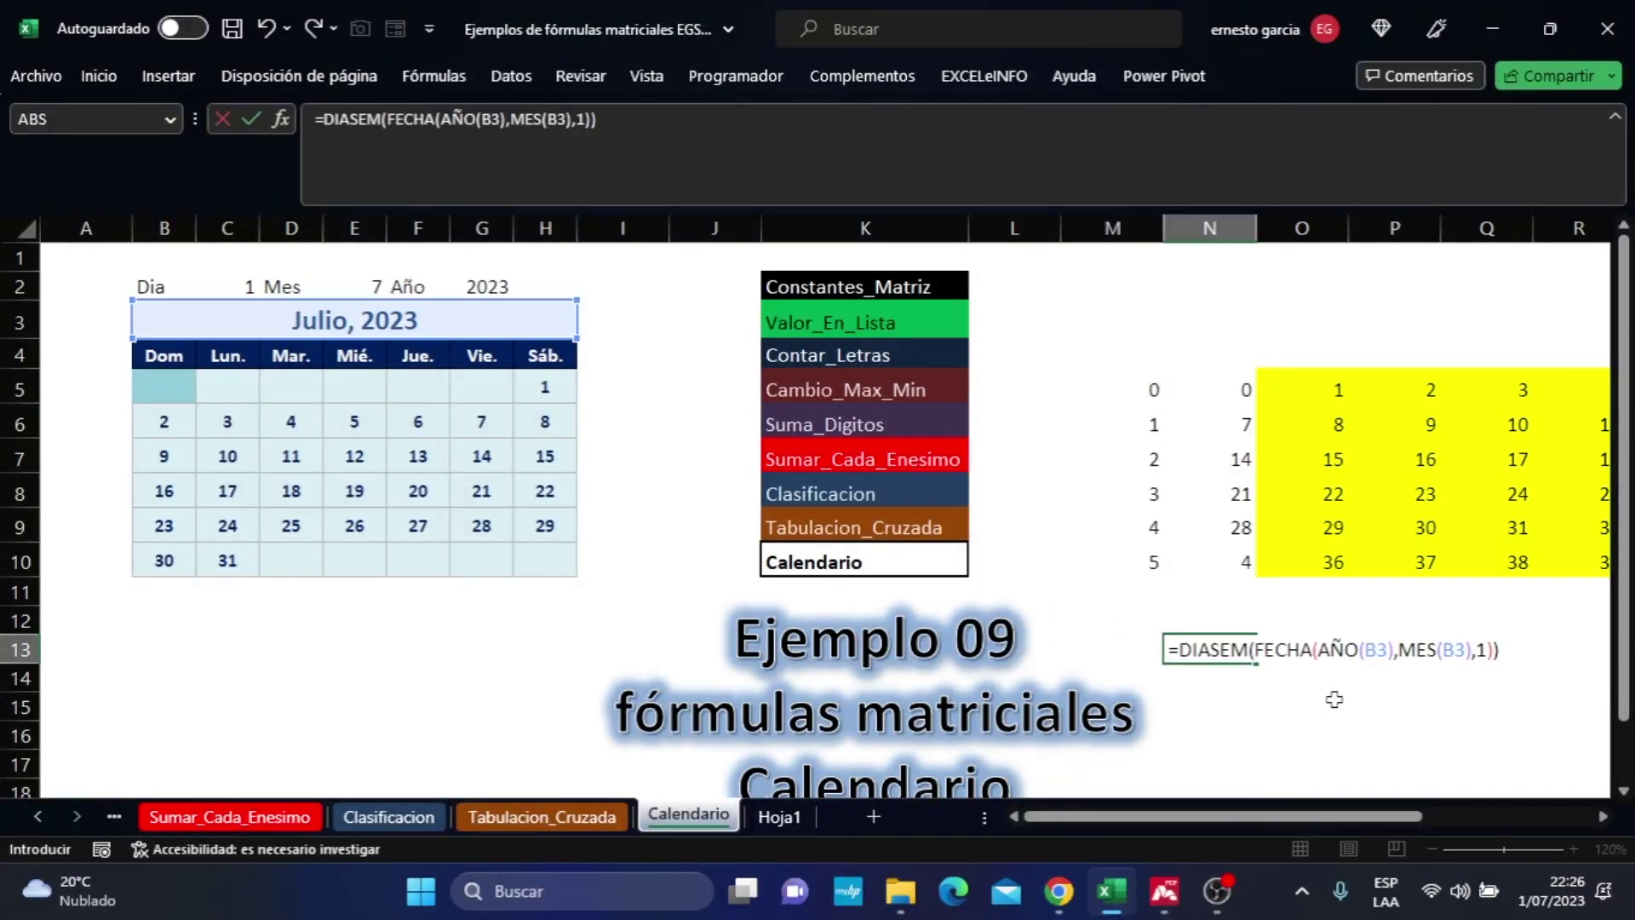
key("ctrl+Return")
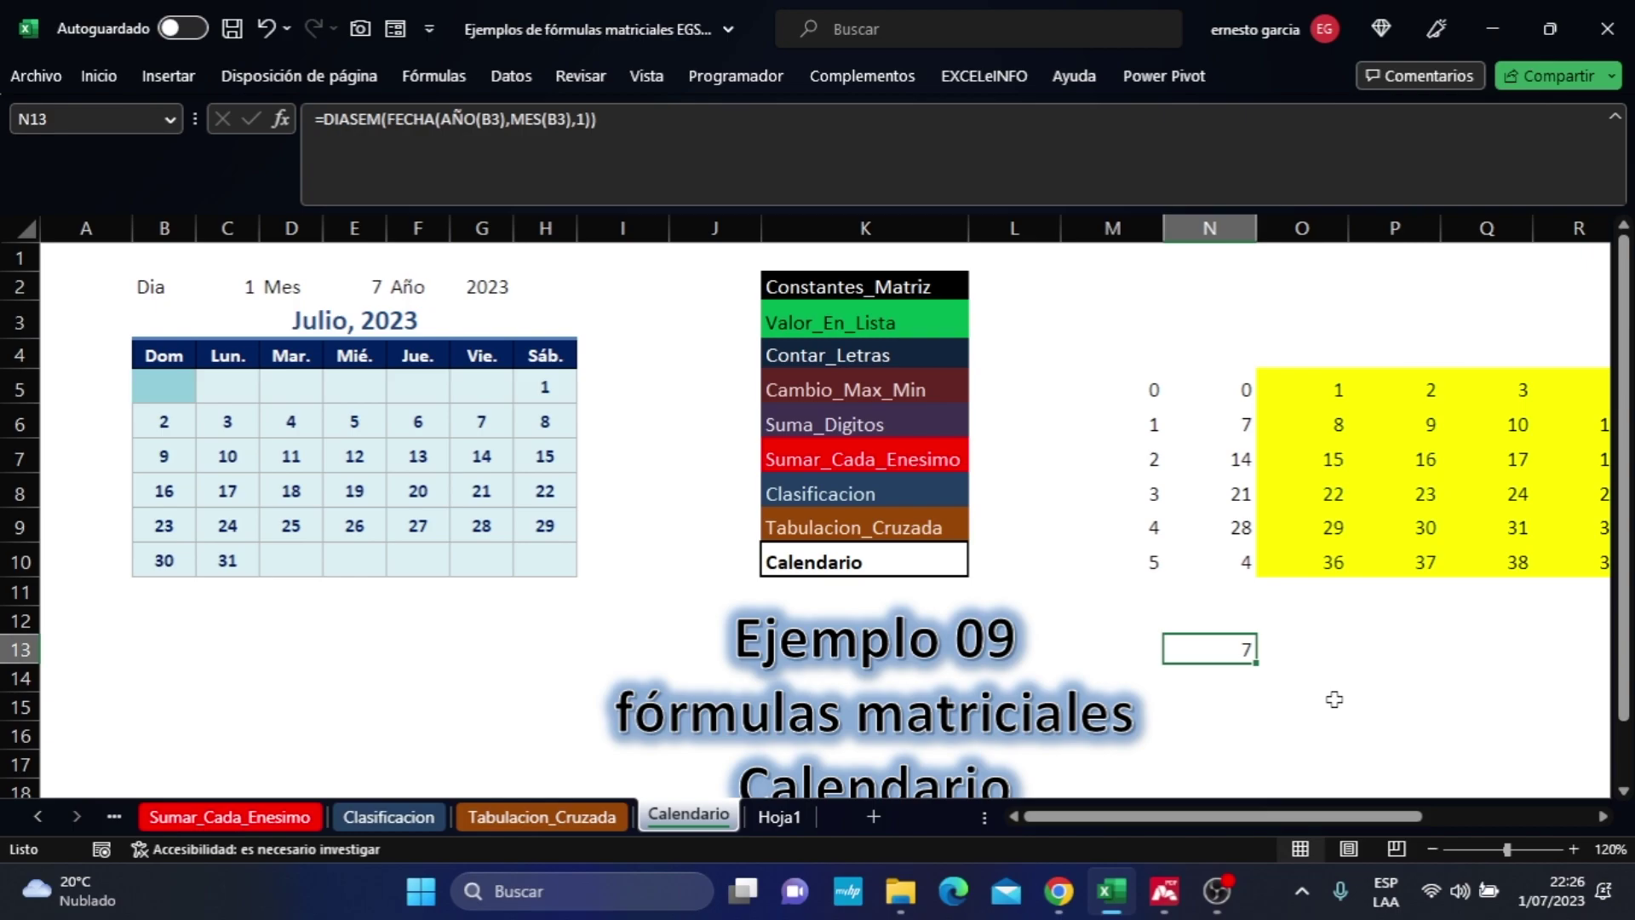
Examine the function arguments of DIASEM in N13, including the description of its Tipo argument.
key("F2")
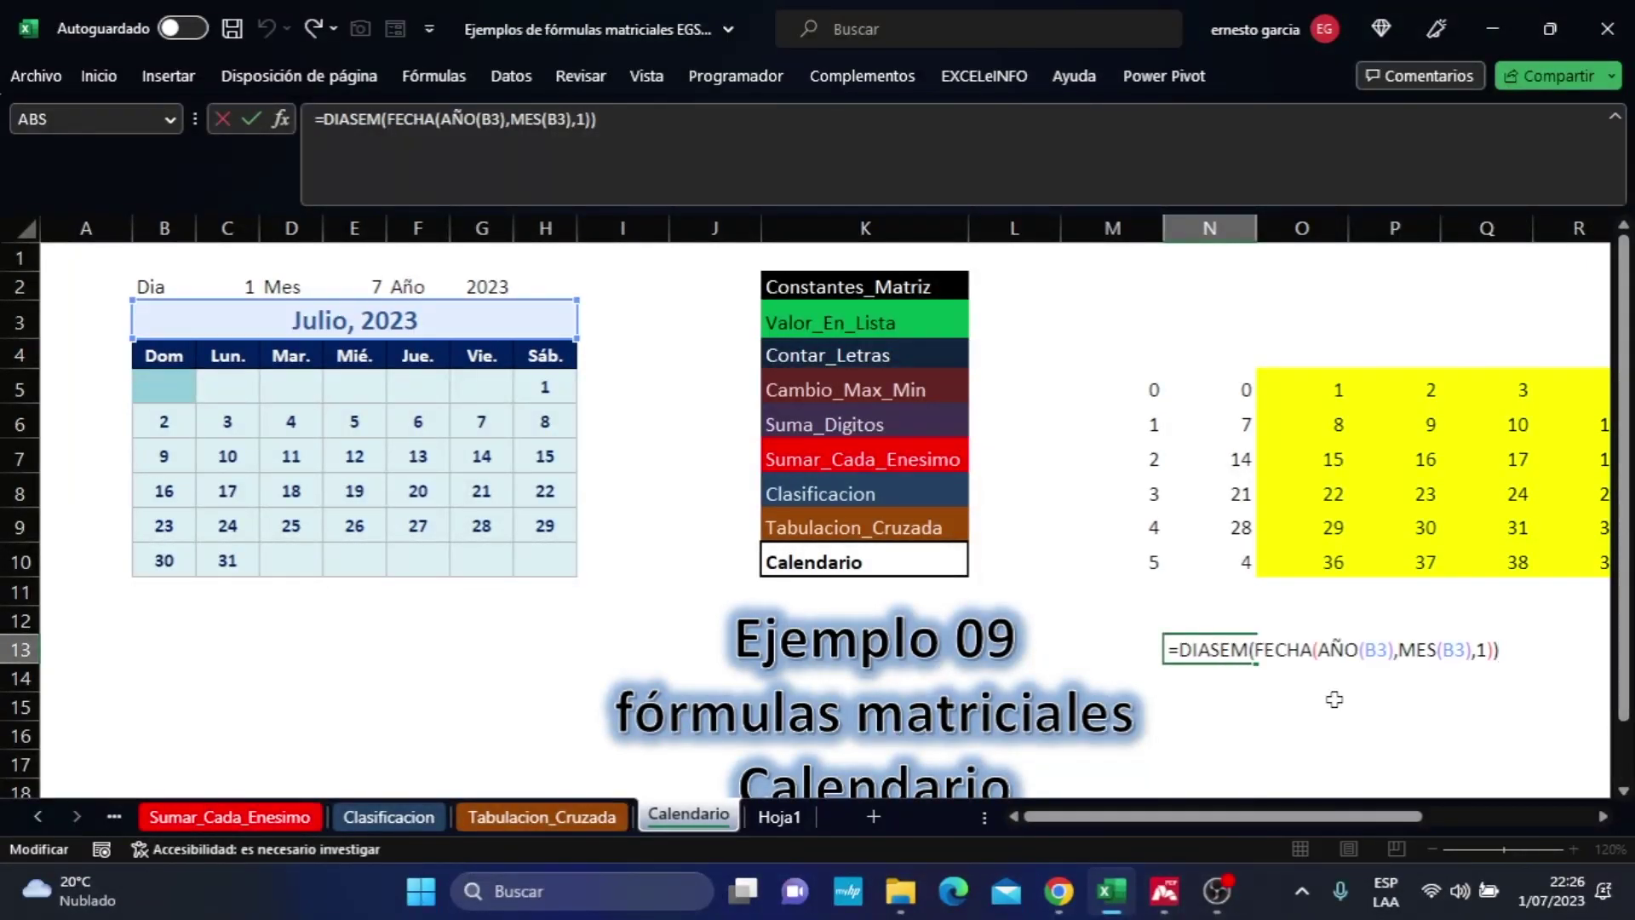
key("Left")
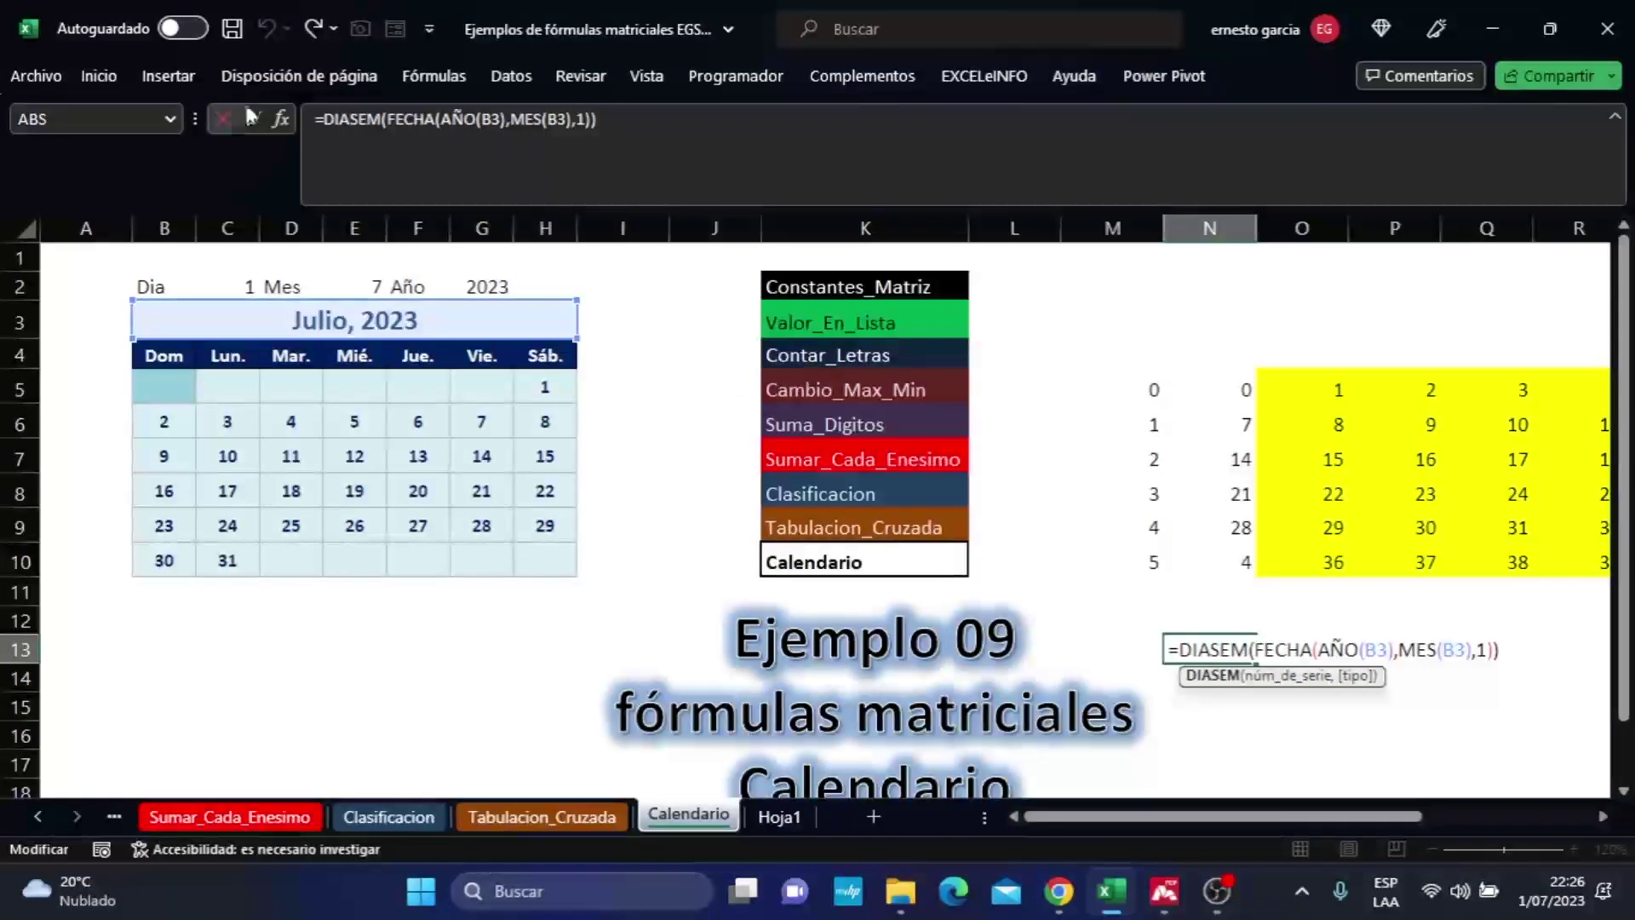
left_click(282, 120)
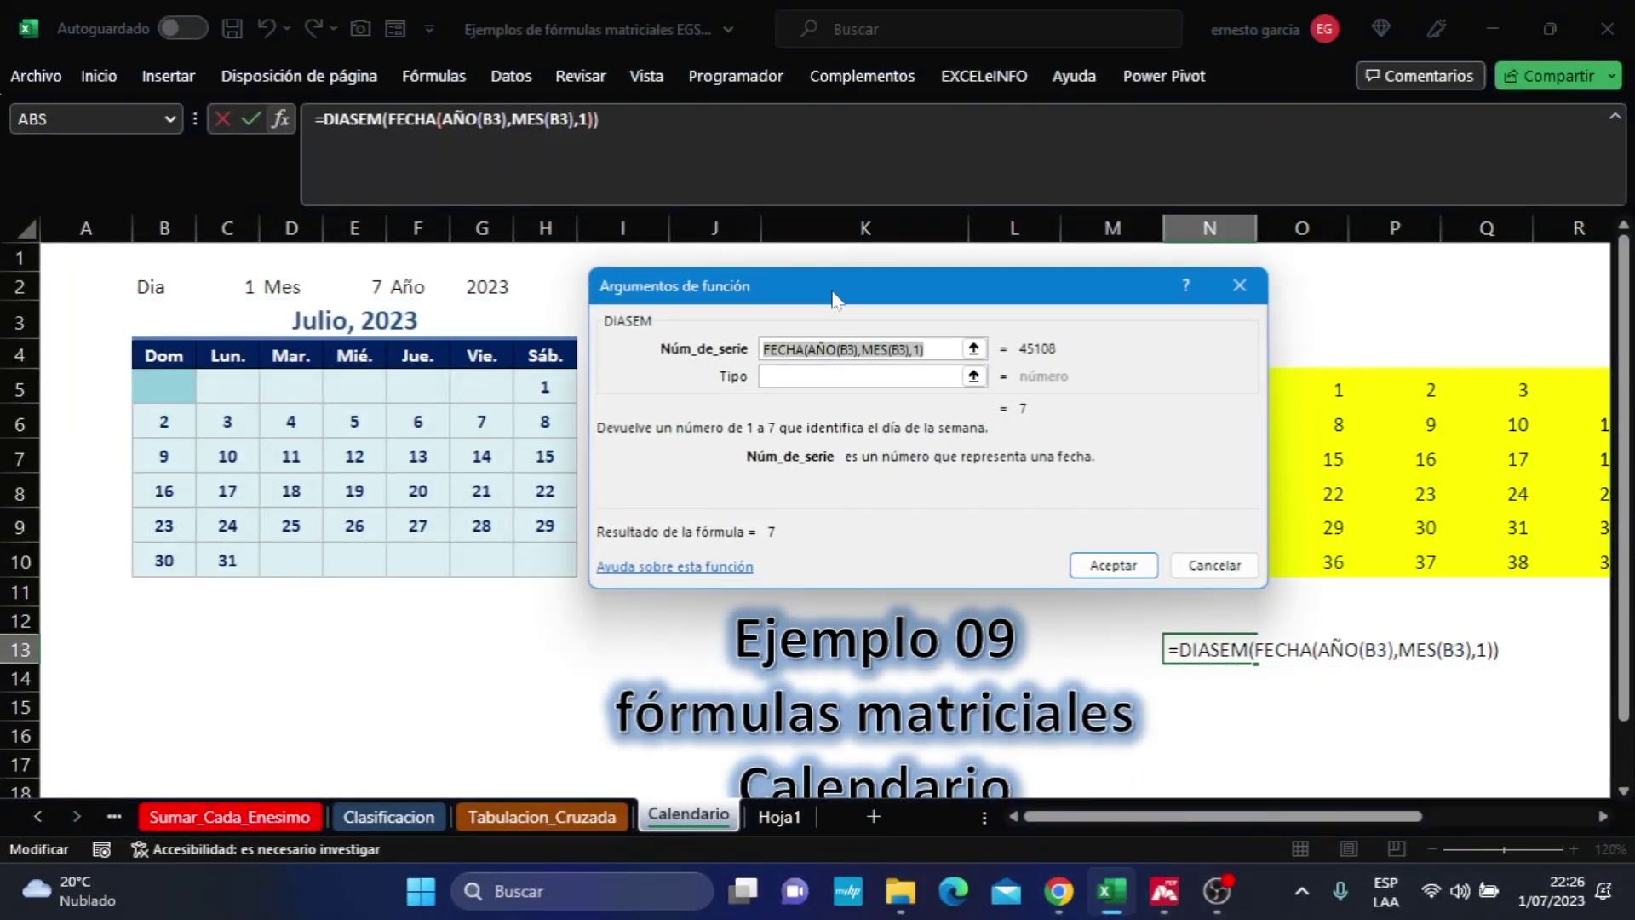
left_click_drag(836, 298, 837, 317)
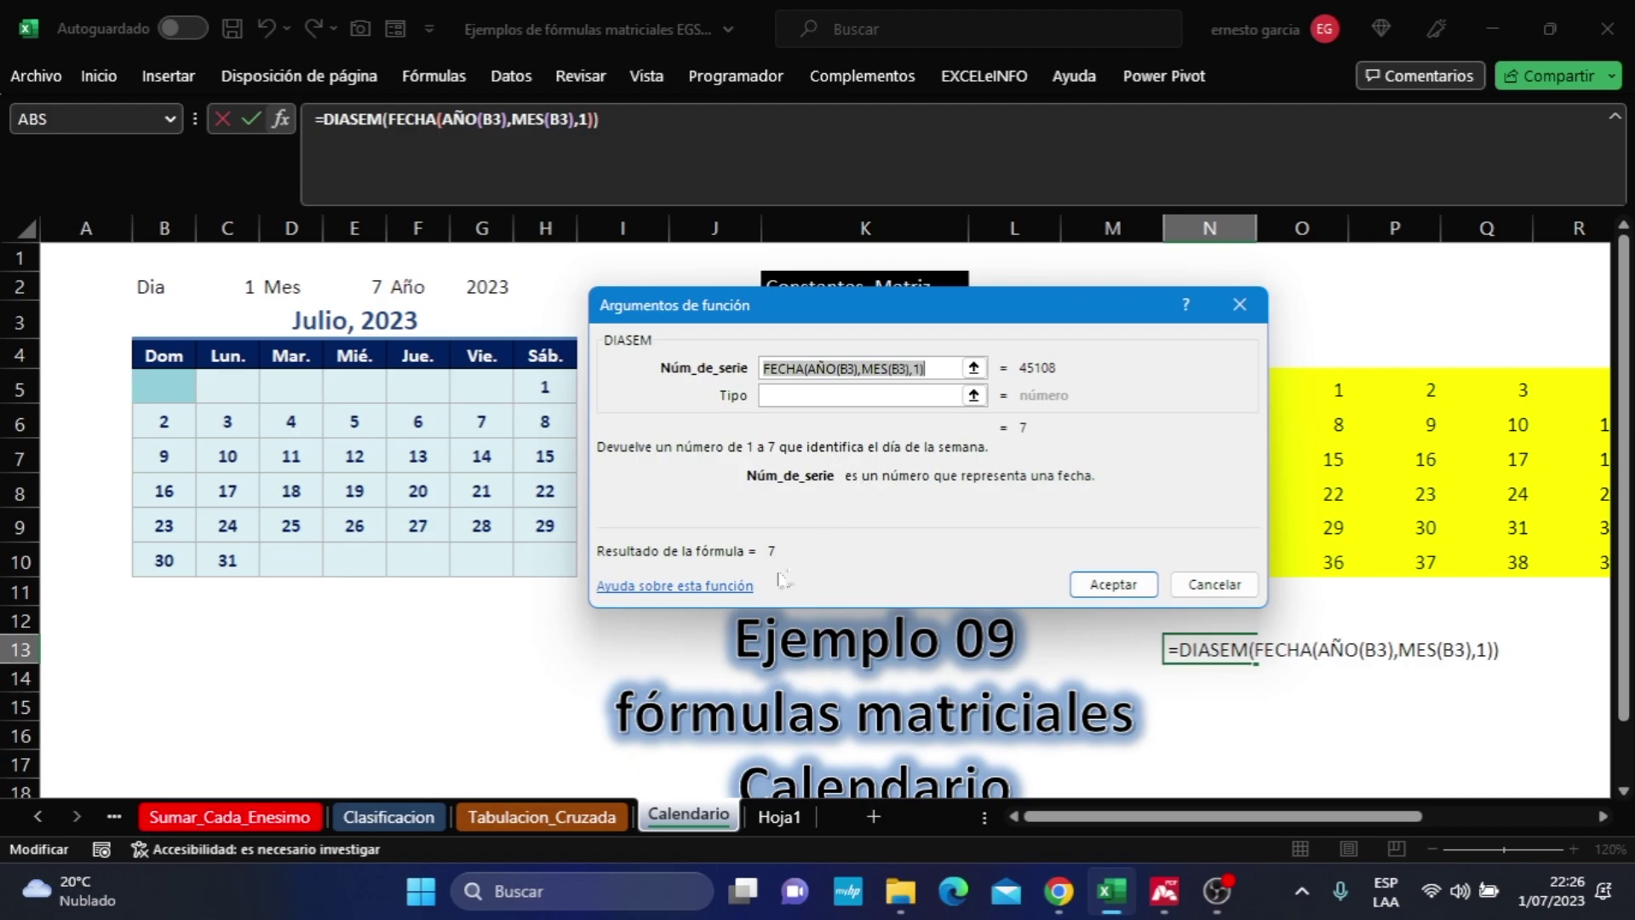
key("Tab")
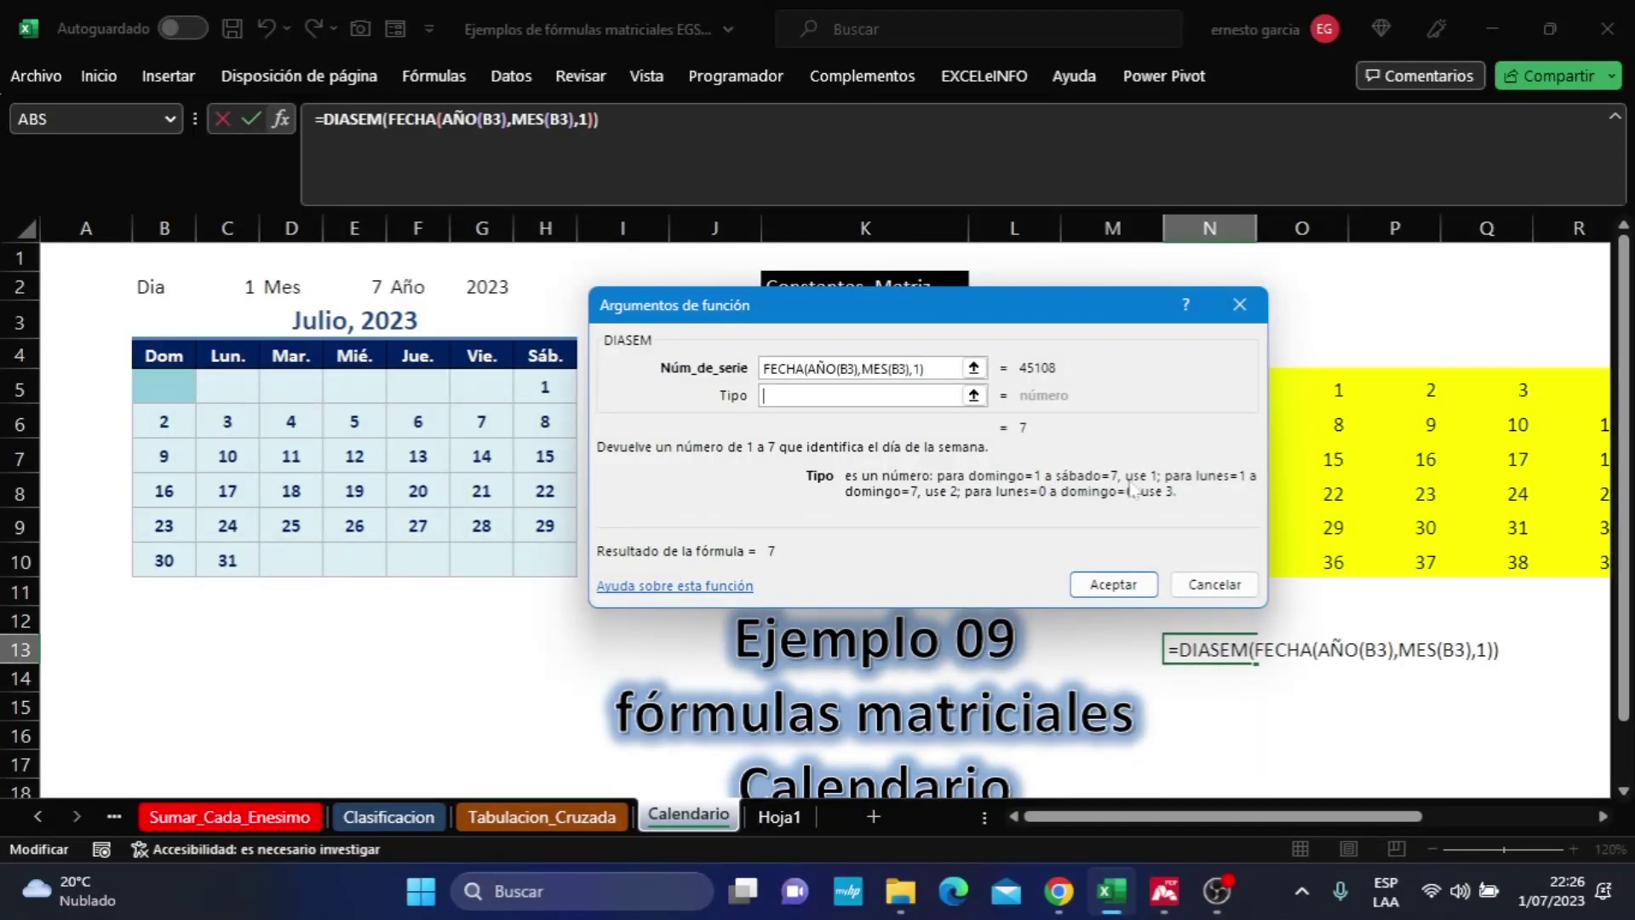
left_click(1147, 583)
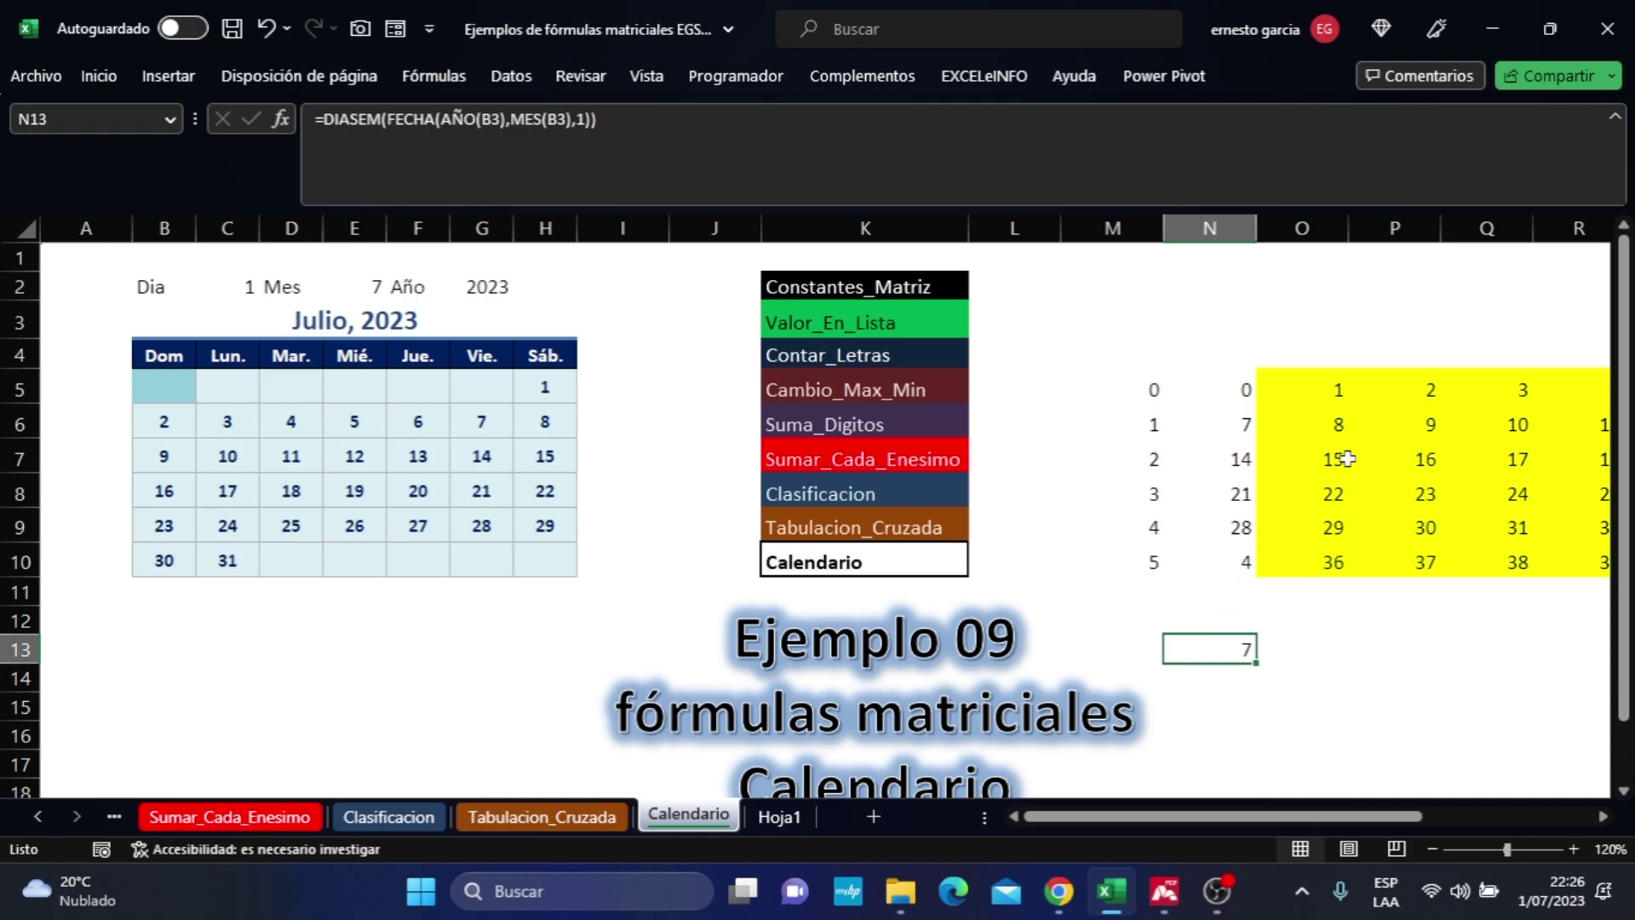
Replace the O5 formula with B5's value-if-false expression, =FECHA(AÑO(B3),MES(B3),1)-(DIASEM(FECHA(AÑO(B3),MES(B3),1))-1)+{0;1;2;3;4;5}*7+{1,2,3,4,5,6,7}-1.
left_click(1330, 388)
left_click_drag(1365, 816, 1483, 821)
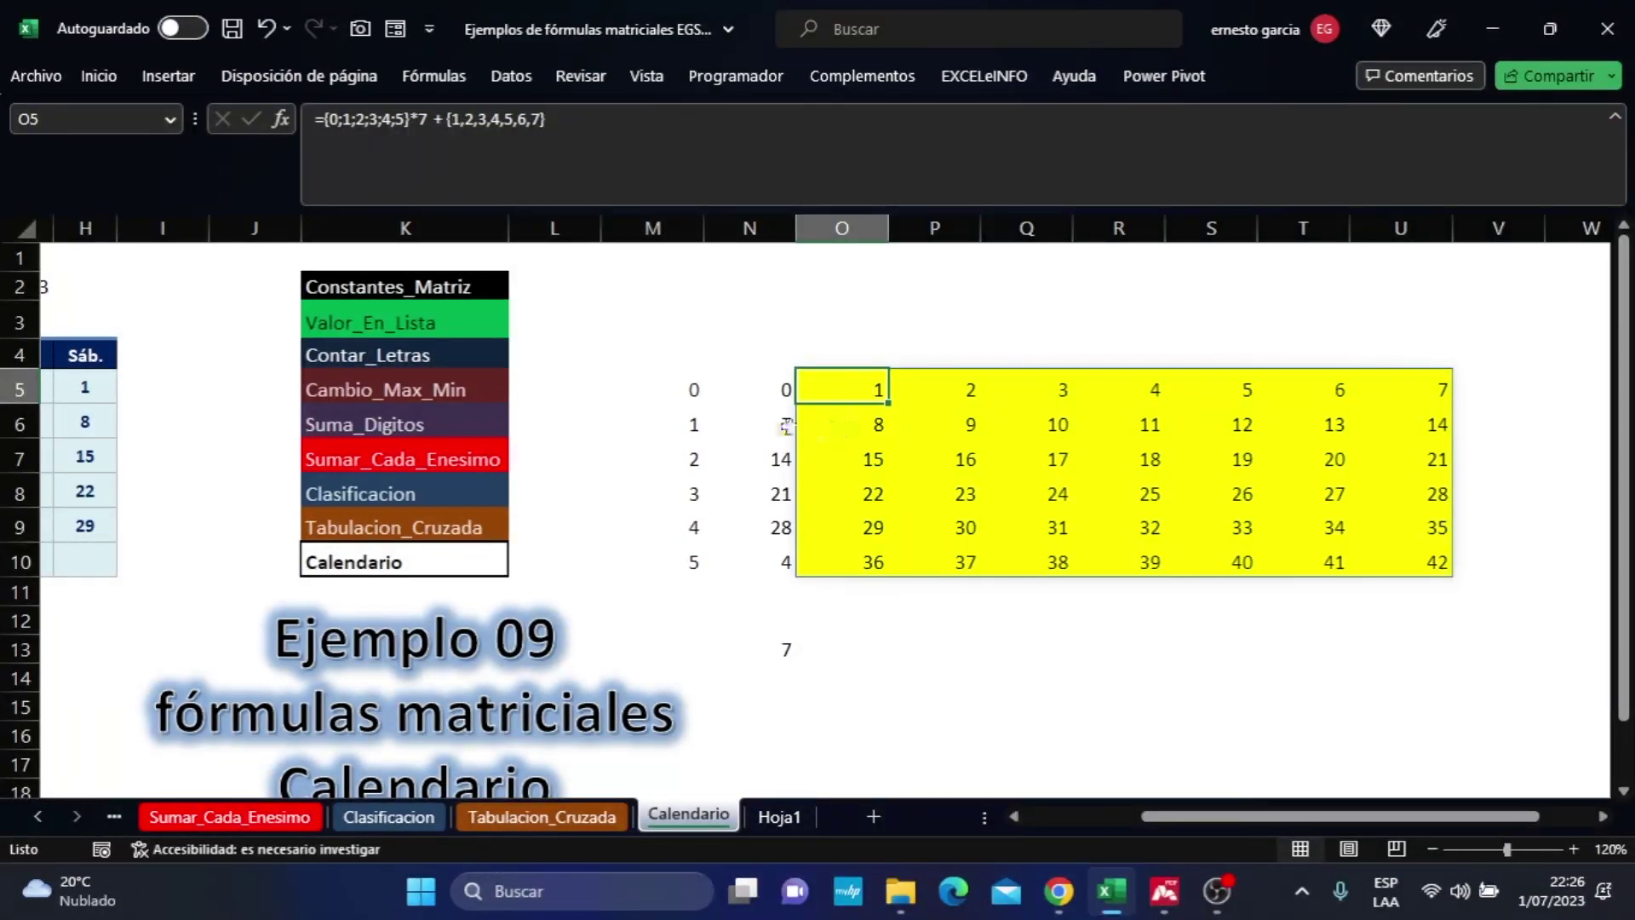
left_click_drag(1192, 816, 1014, 823)
left_click(156, 390)
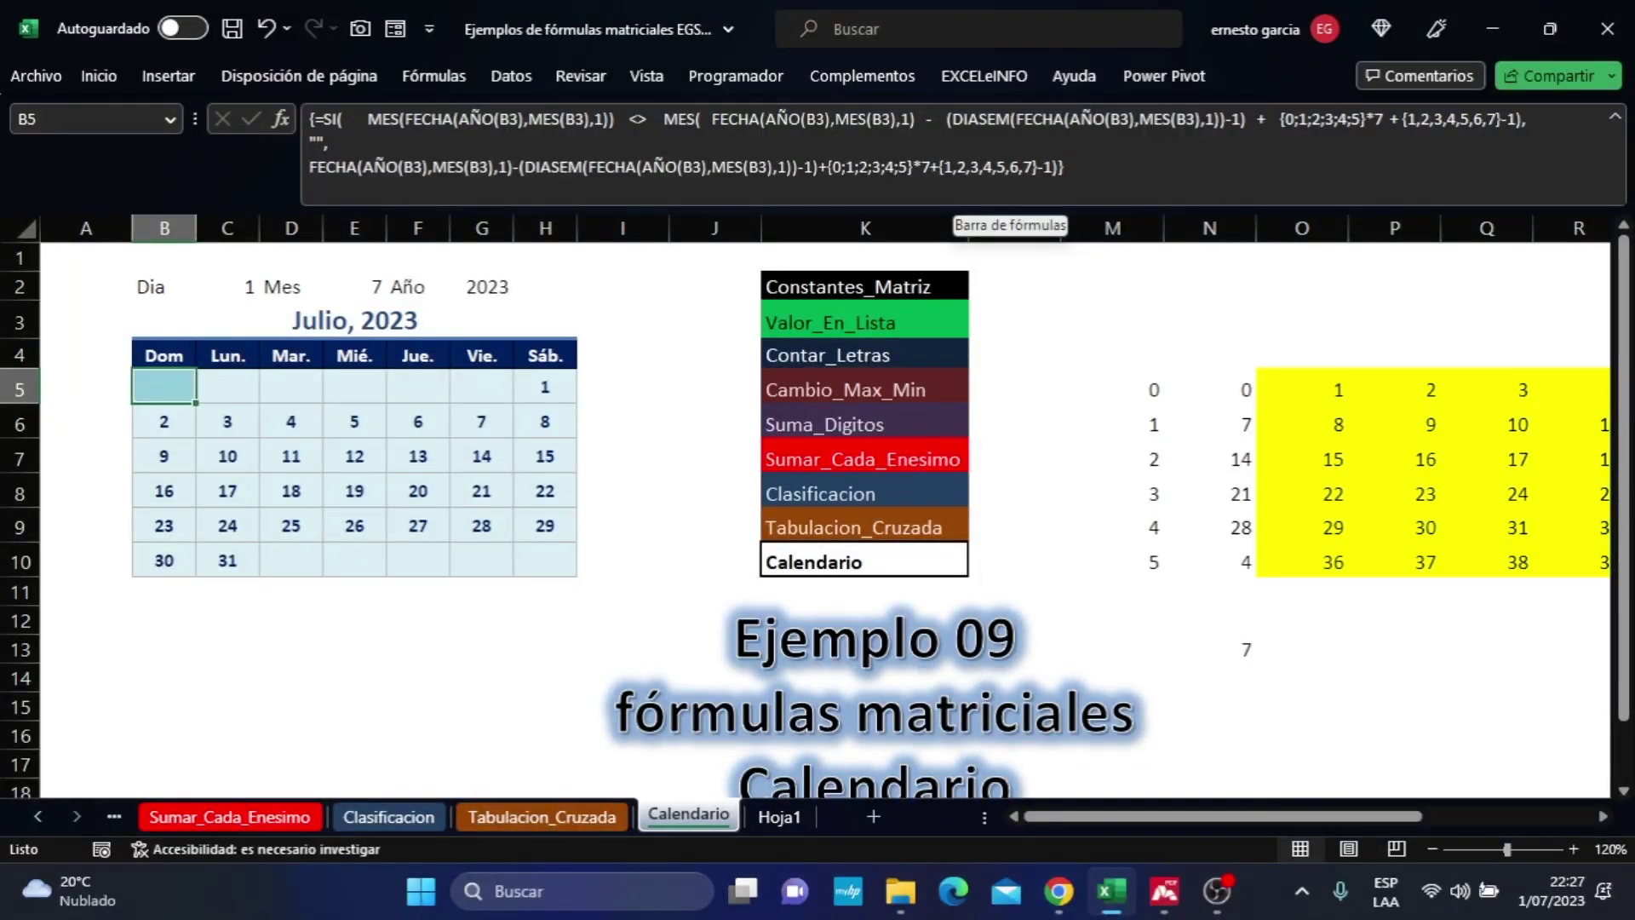
left_click_drag(314, 167, 1063, 167)
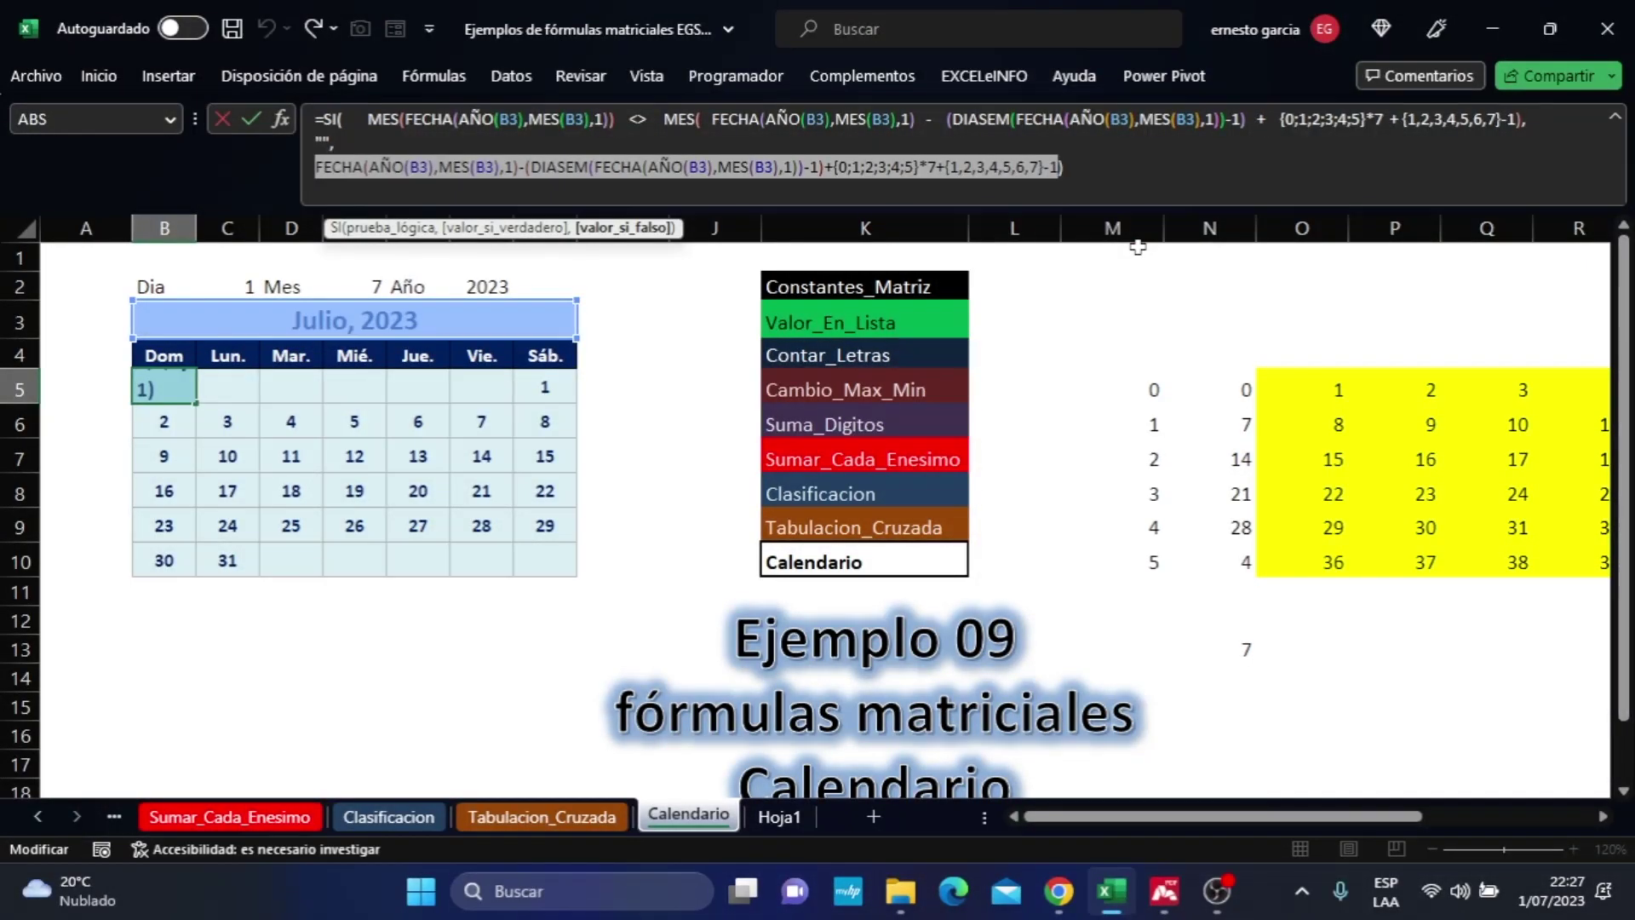
key("Escape")
left_click(1306, 388)
key("F2")
key("shift+Home")
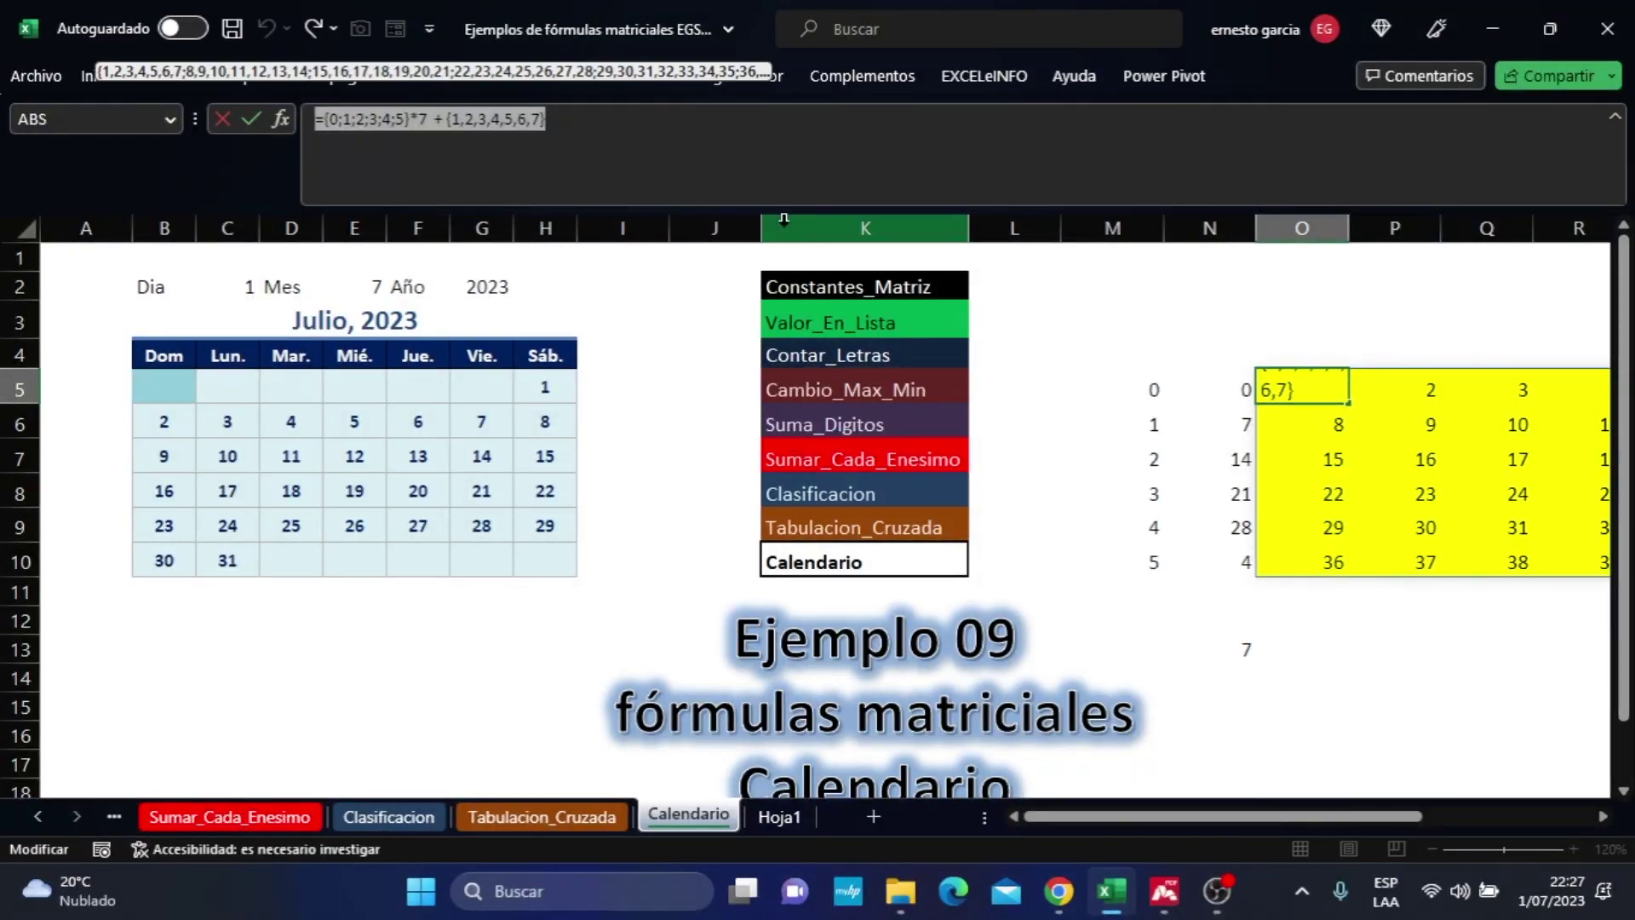
key("Delete")
type("=FECHA(AÑO(B3),MES(B3),1)-(DIASEM(FECHA(AÑO(B3),MES(B3),1))-1)+{0;1;2;3;4;5}*7+{1,2,3,4,5,6,7}-1")
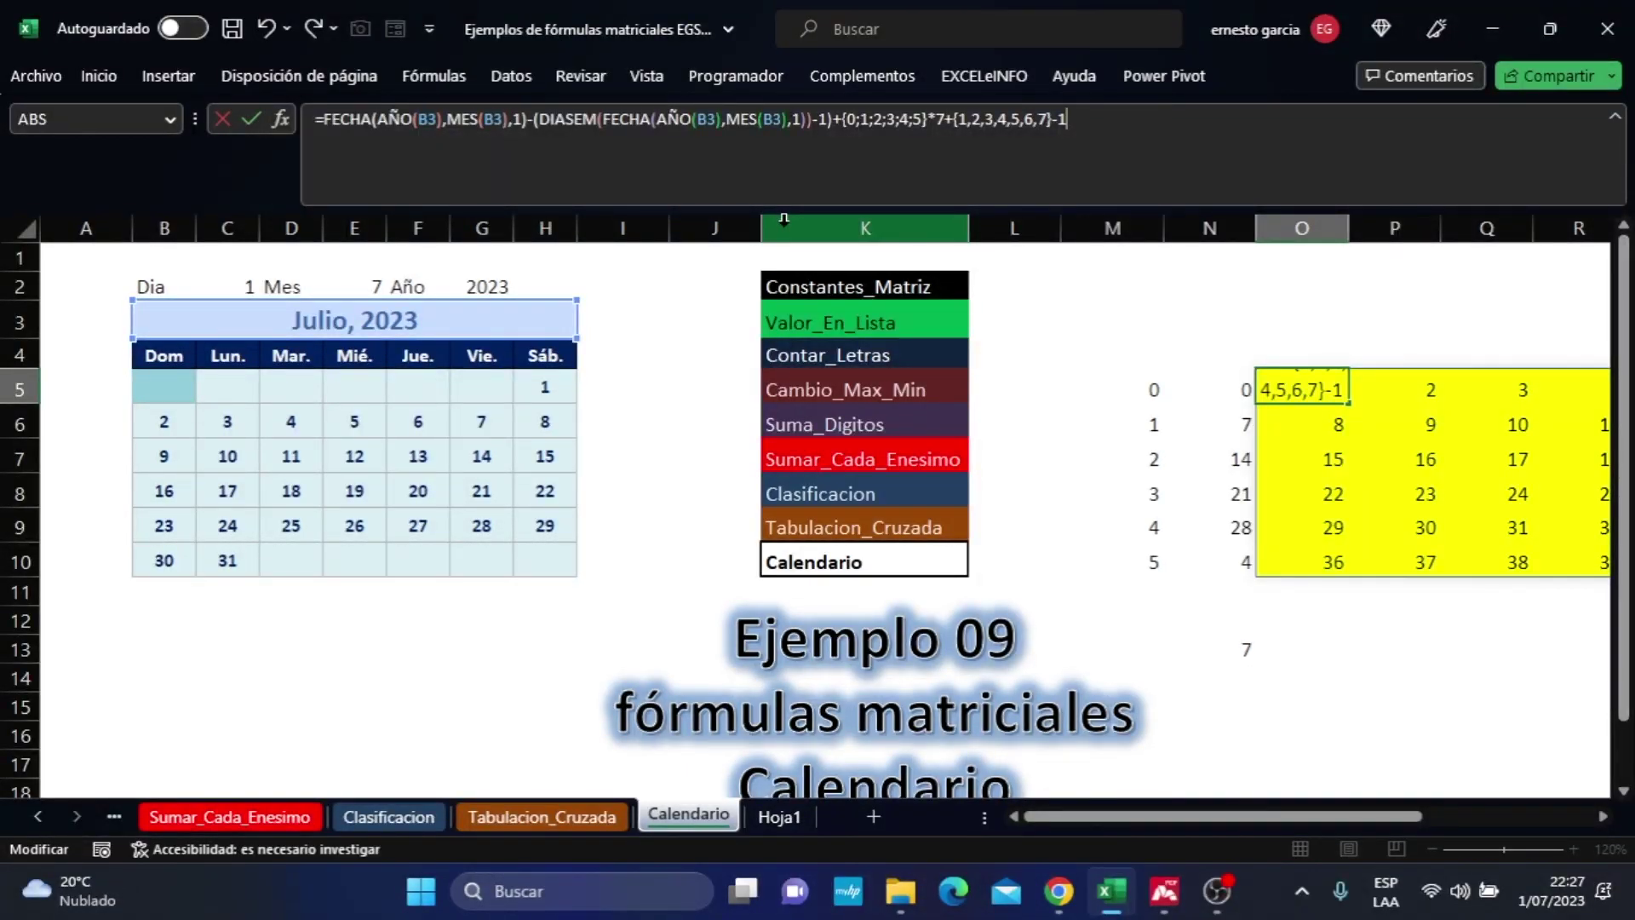
key("Return")
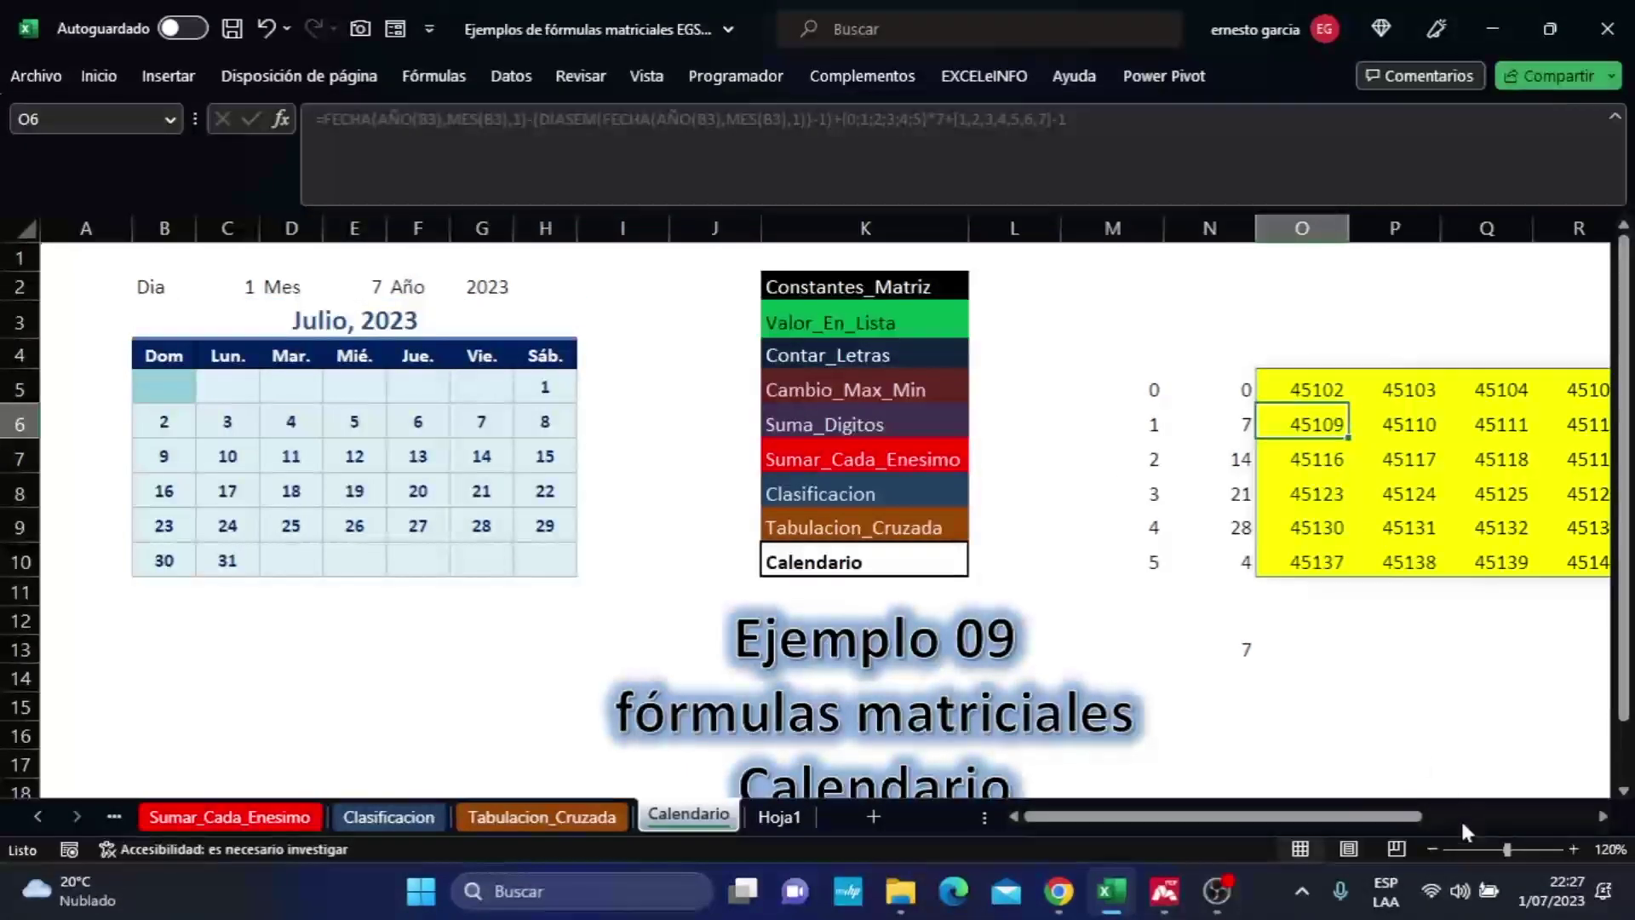
Simplify the O5 formula by replacing both FECHA expressions with B3, giving =B3-(DIASEM(B3)-1)+{0;1;2;3;4;5}*7+{1,2,3,4,5,6,7}-1.
left_click_drag(1354, 820, 1497, 820)
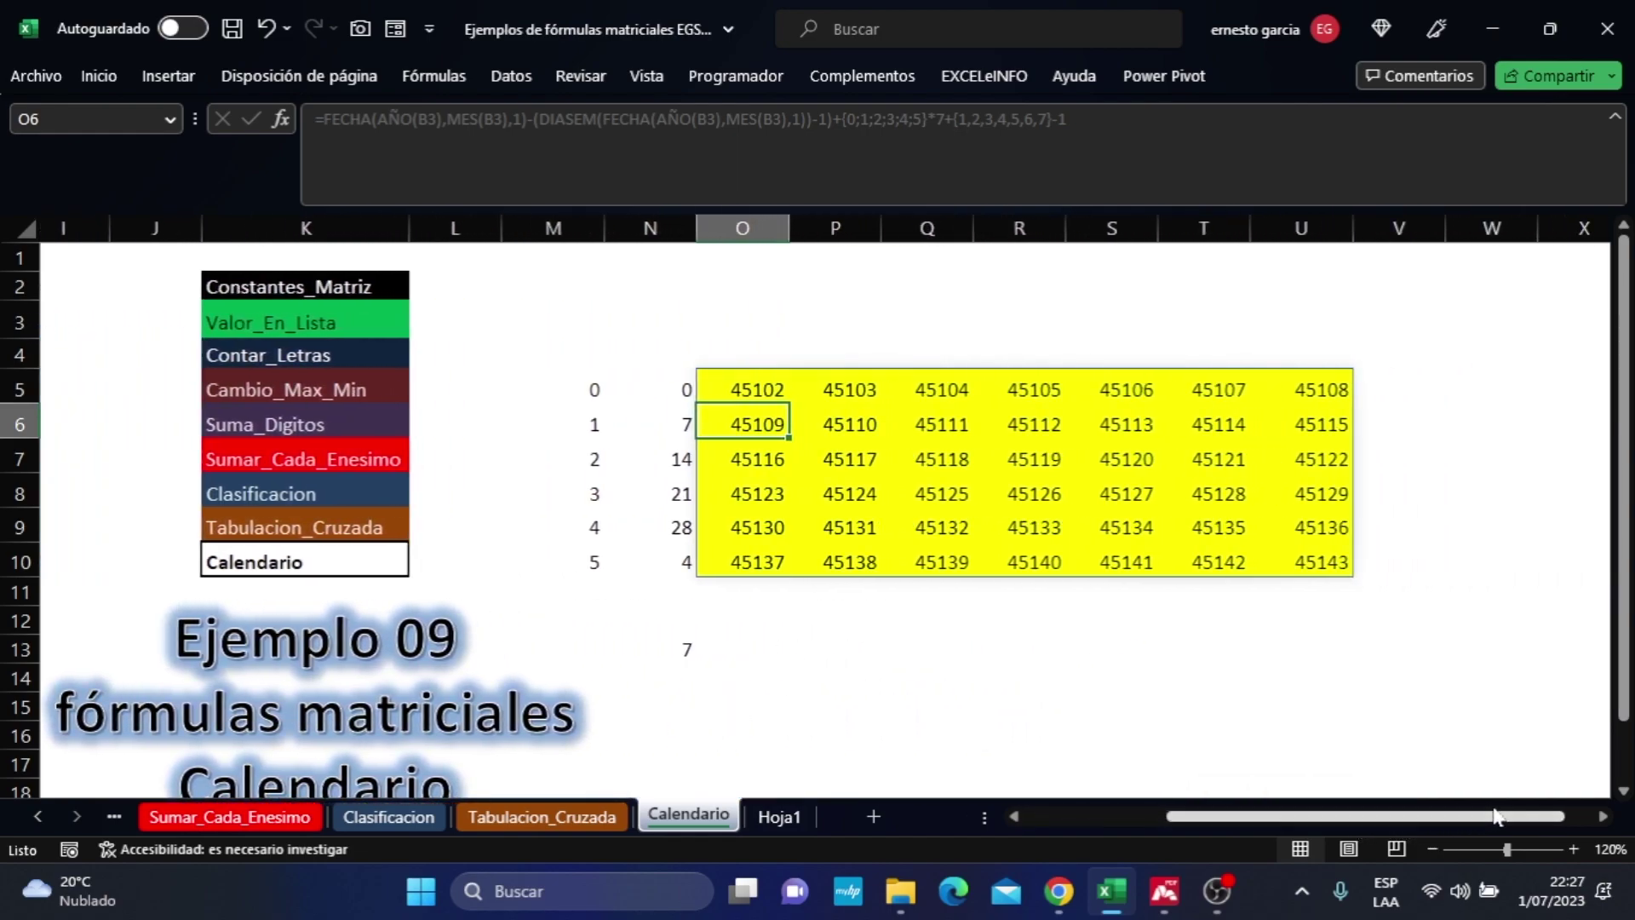
left_click(766, 388)
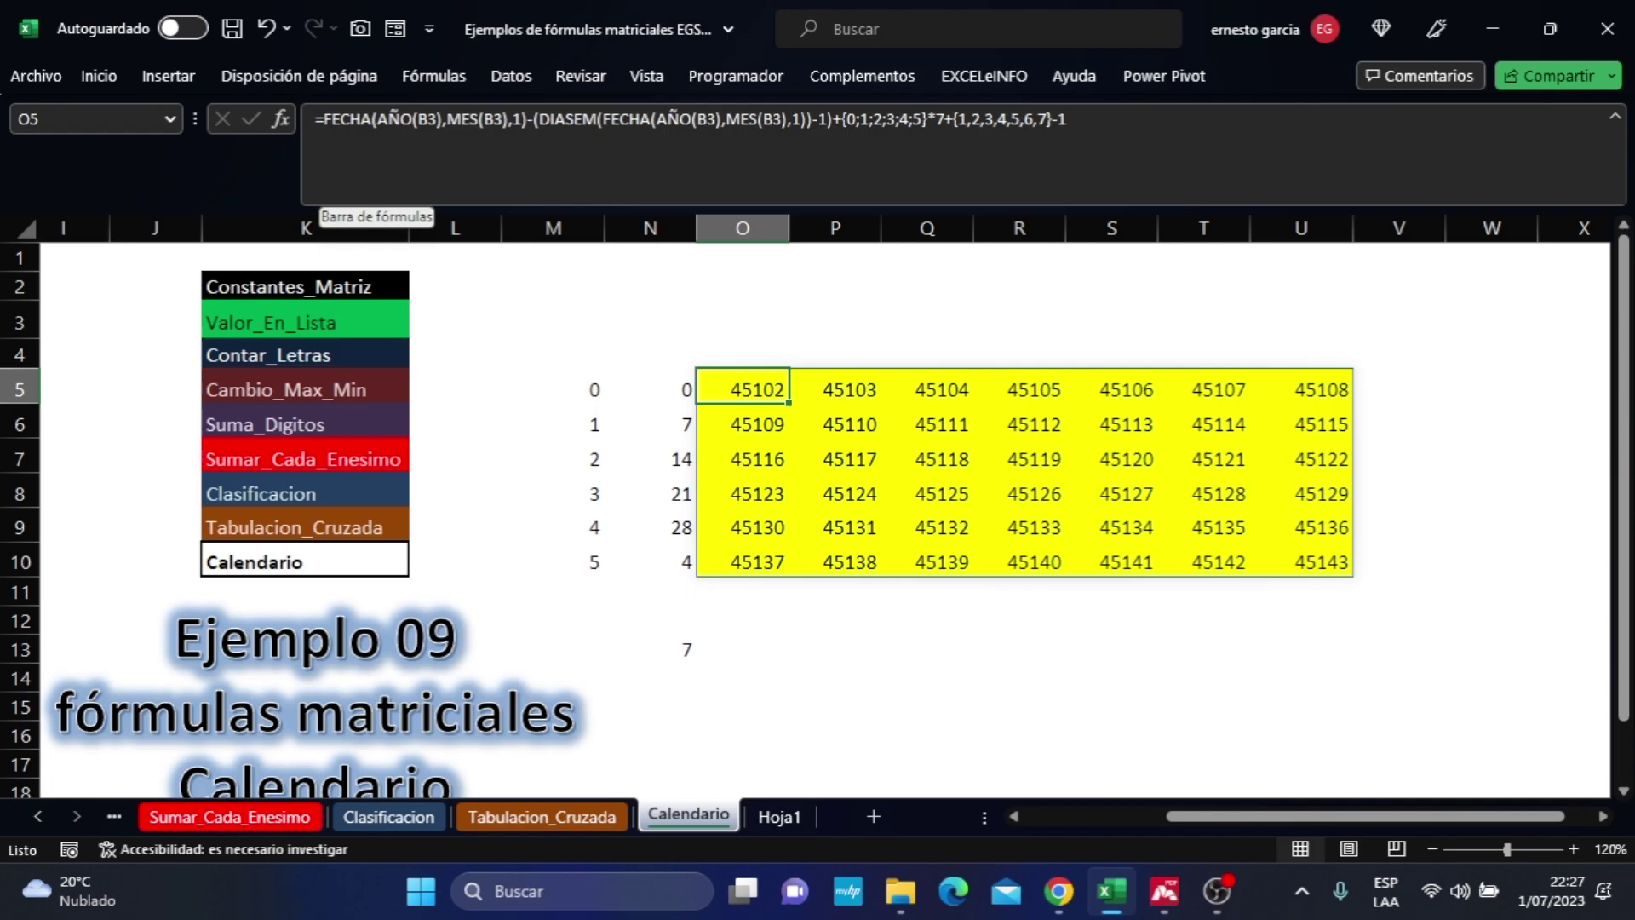
left_click_drag(1296, 819, 1150, 822)
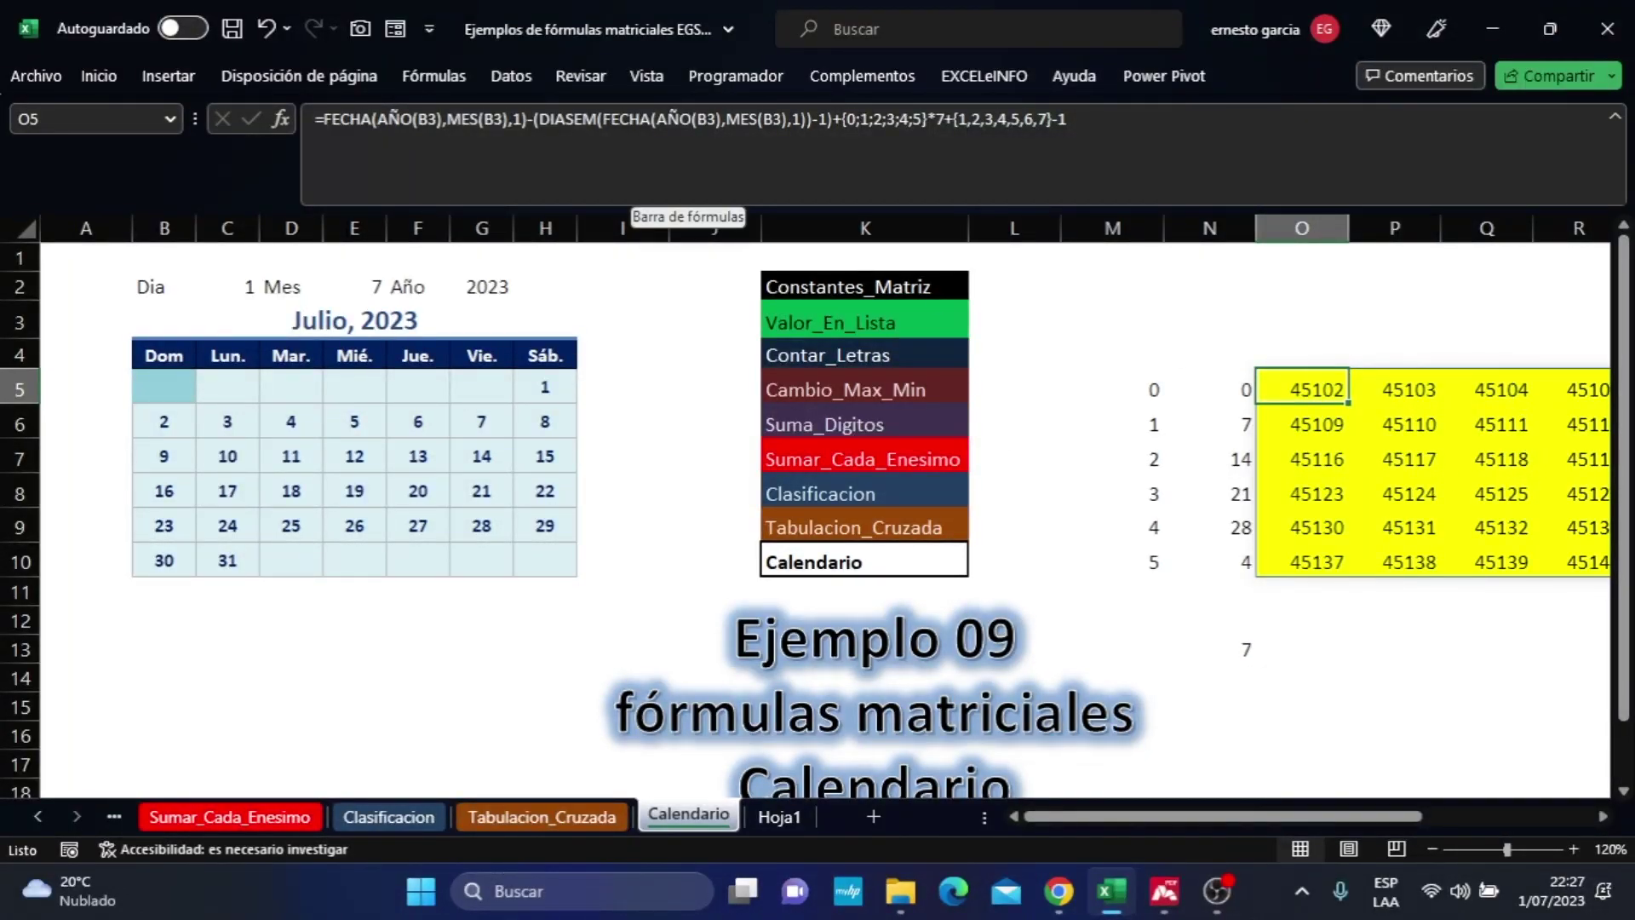
left_click_drag(510, 119, 324, 119)
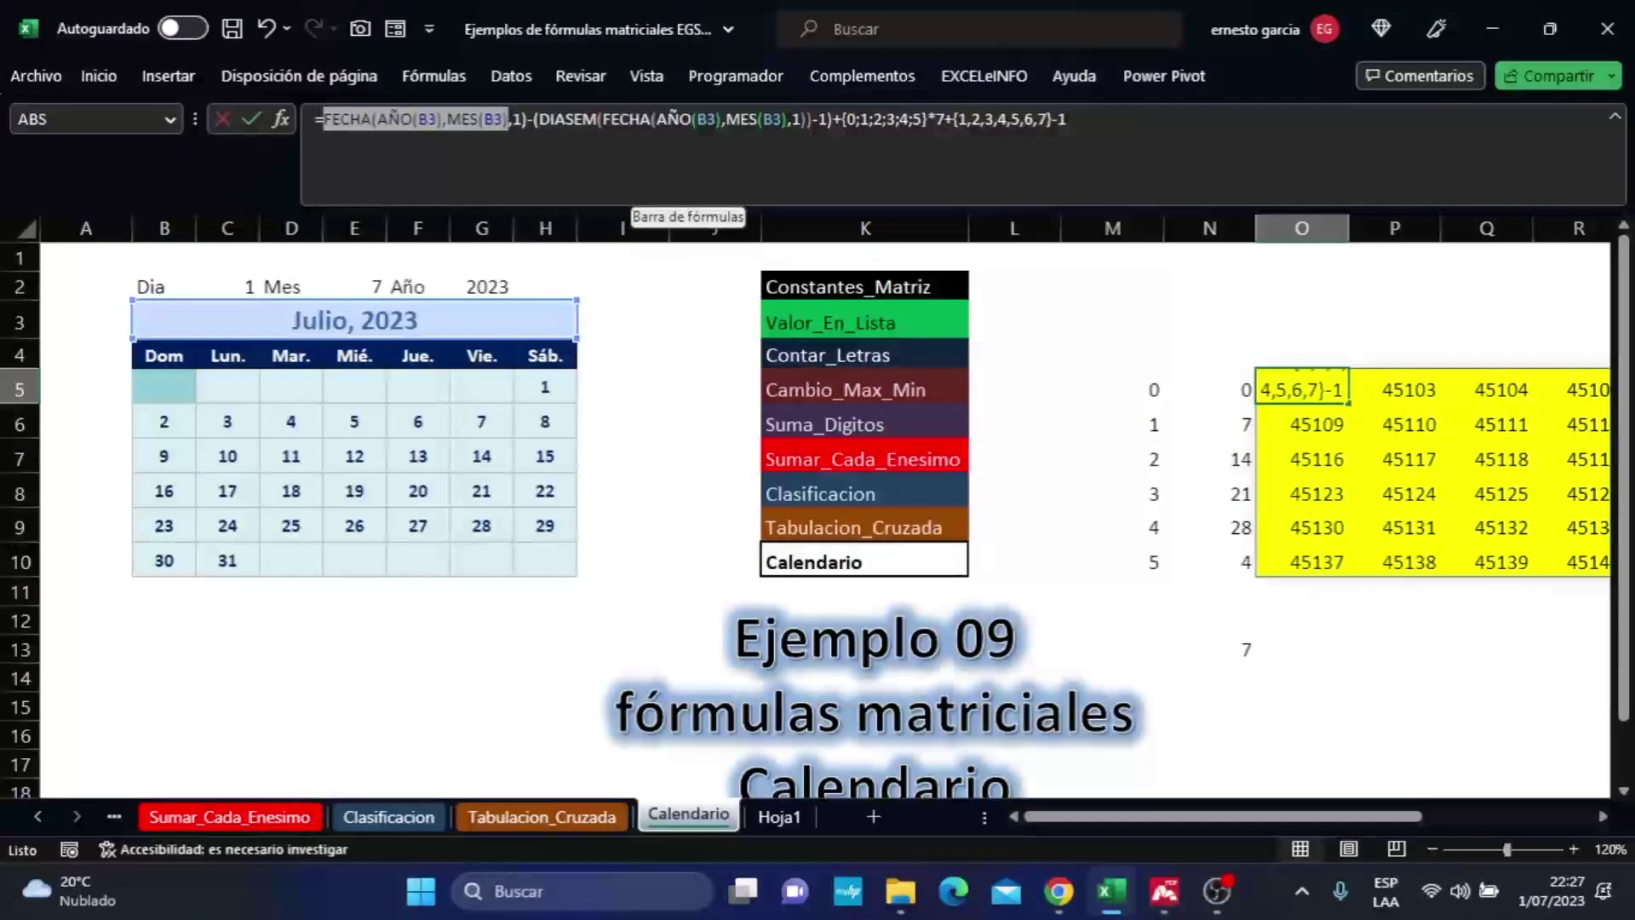
left_click(382, 321)
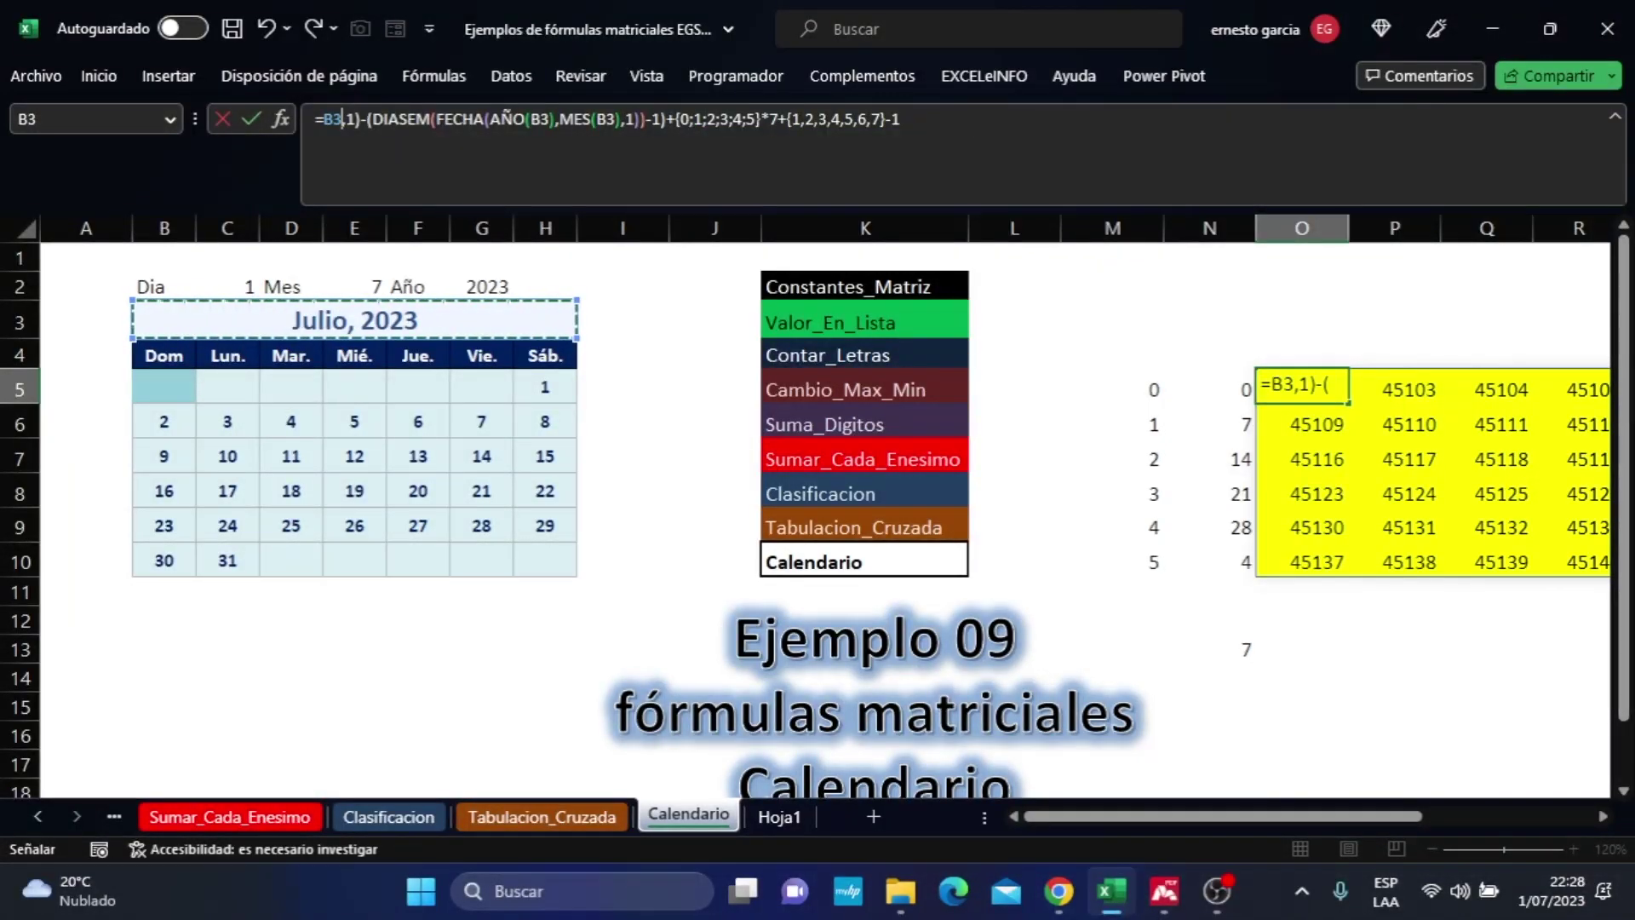
left_click_drag(454, 121, 640, 120)
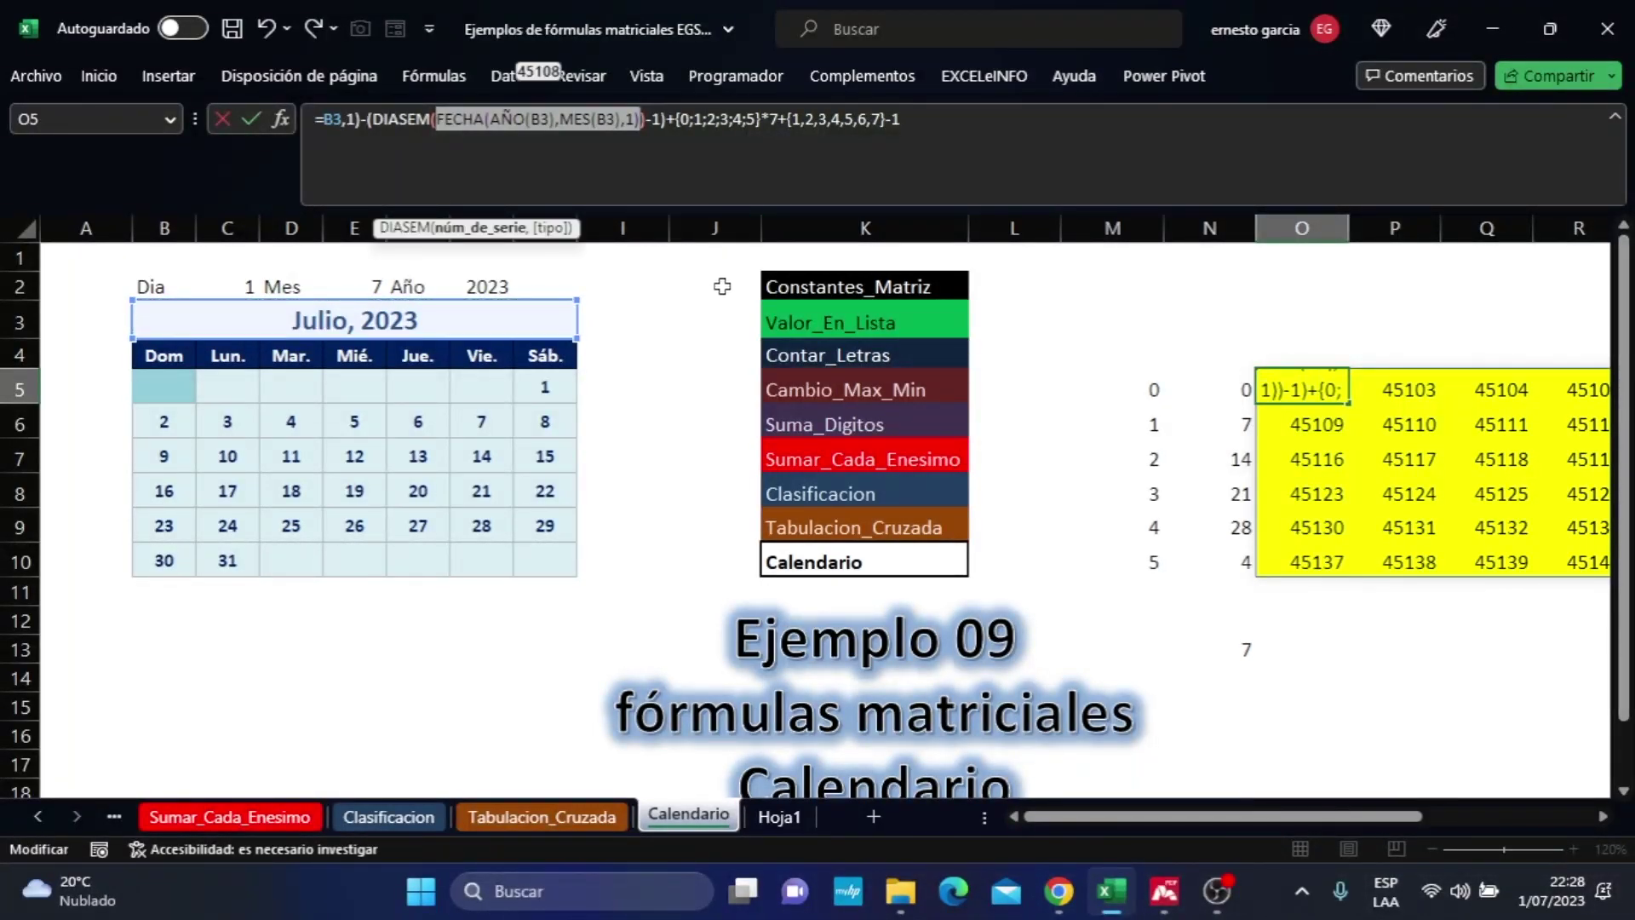
left_click(435, 315)
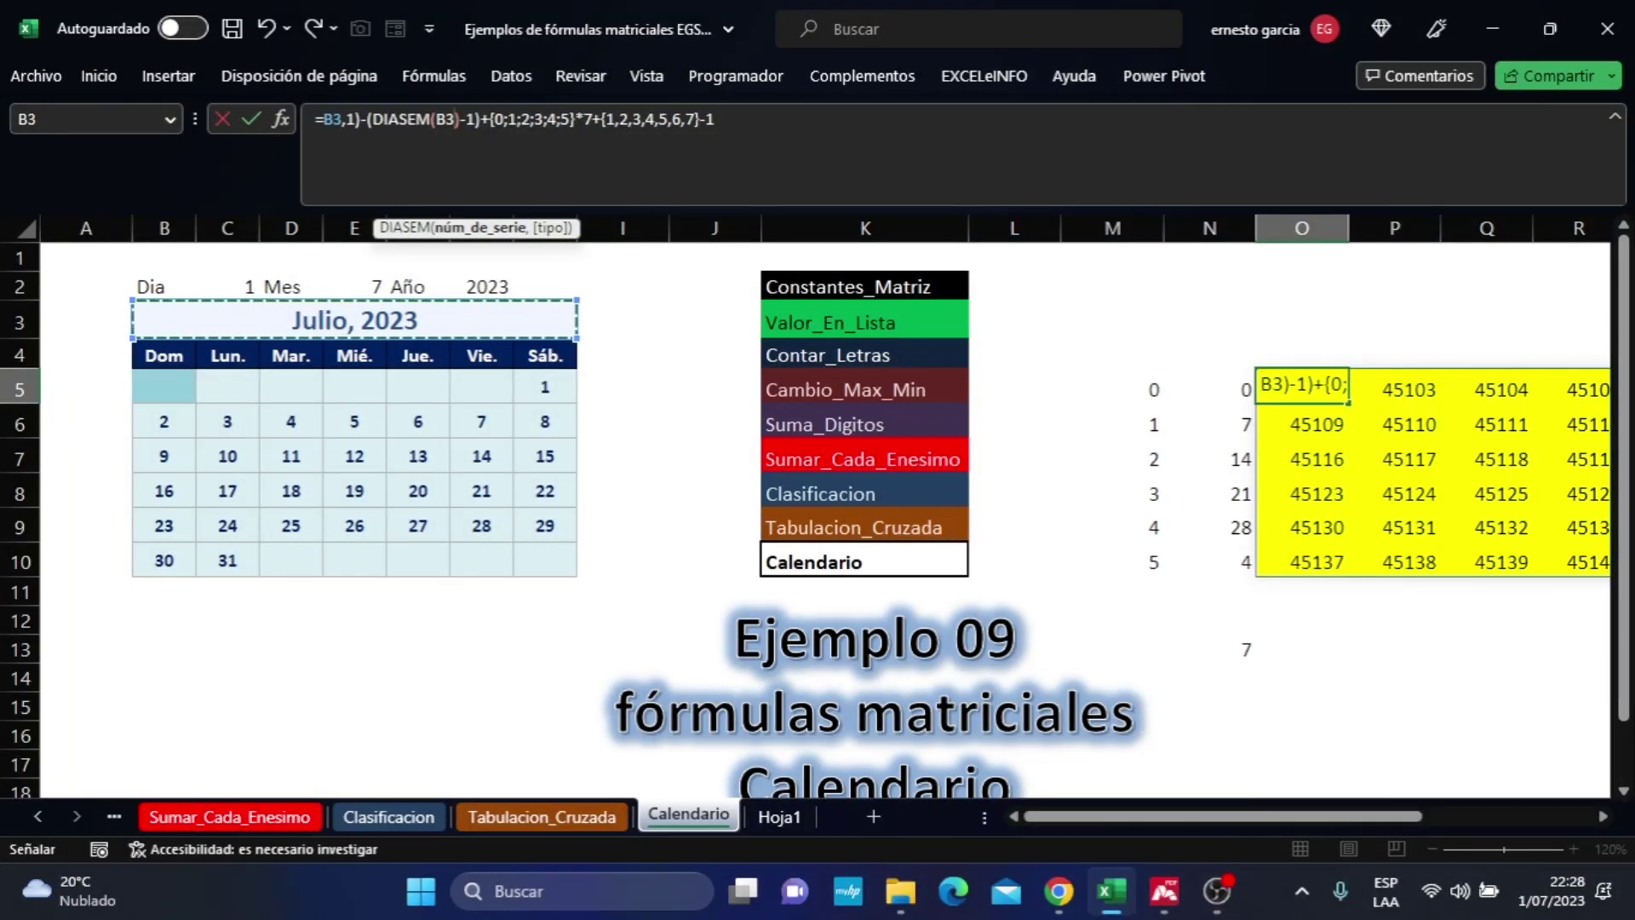
key("F2")
key("BackSpace")
key("BackSpace")
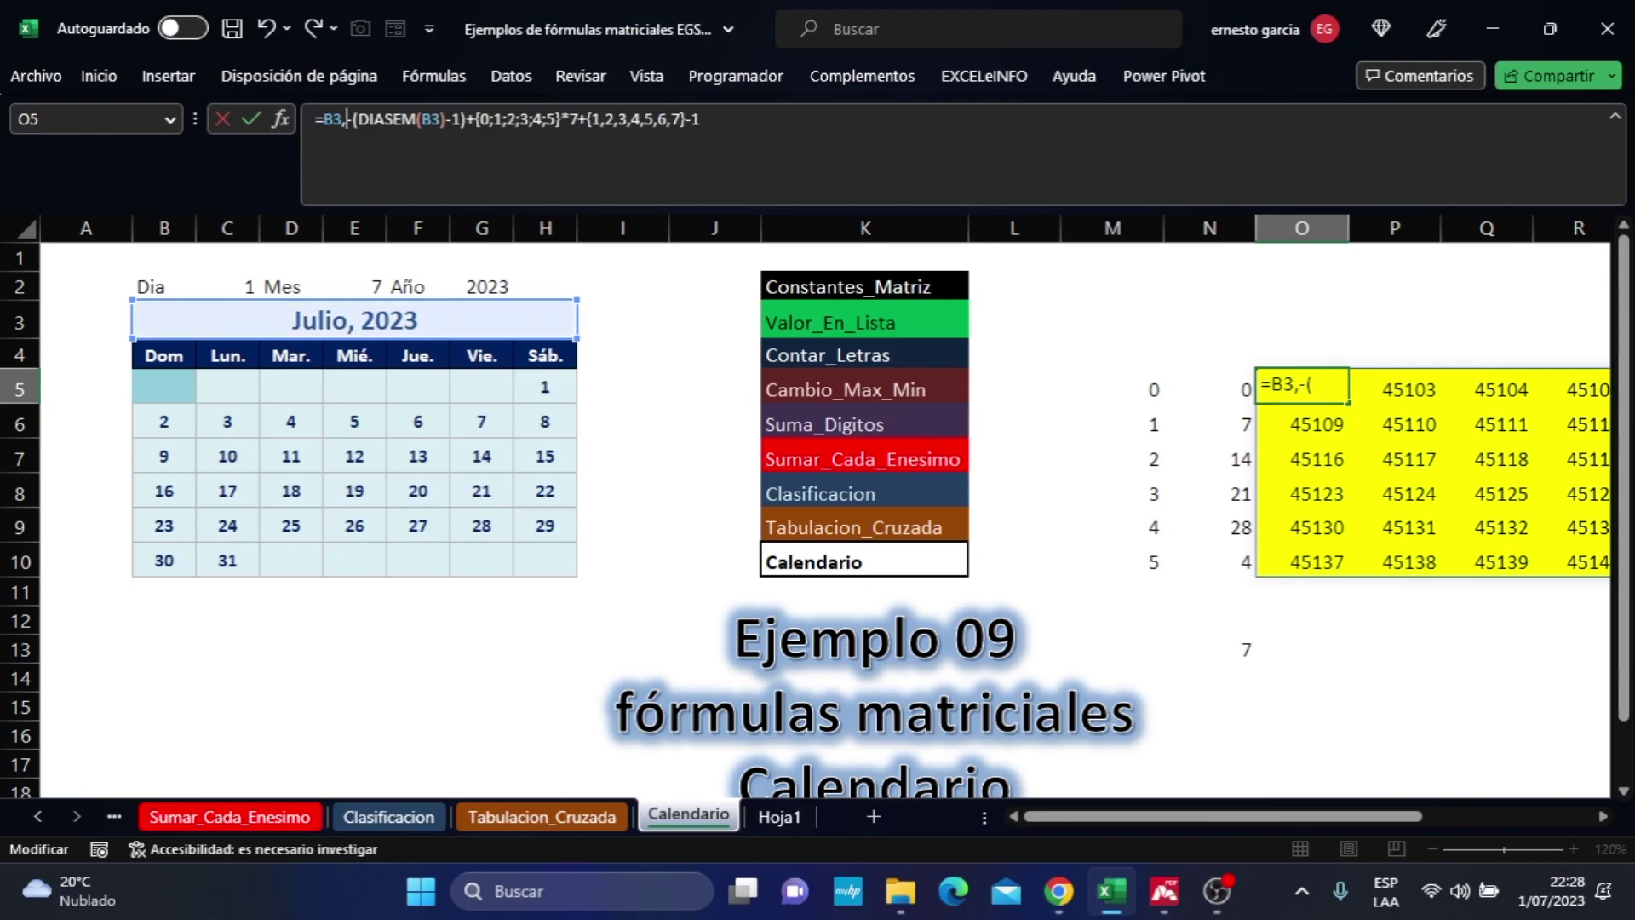
key("BackSpace")
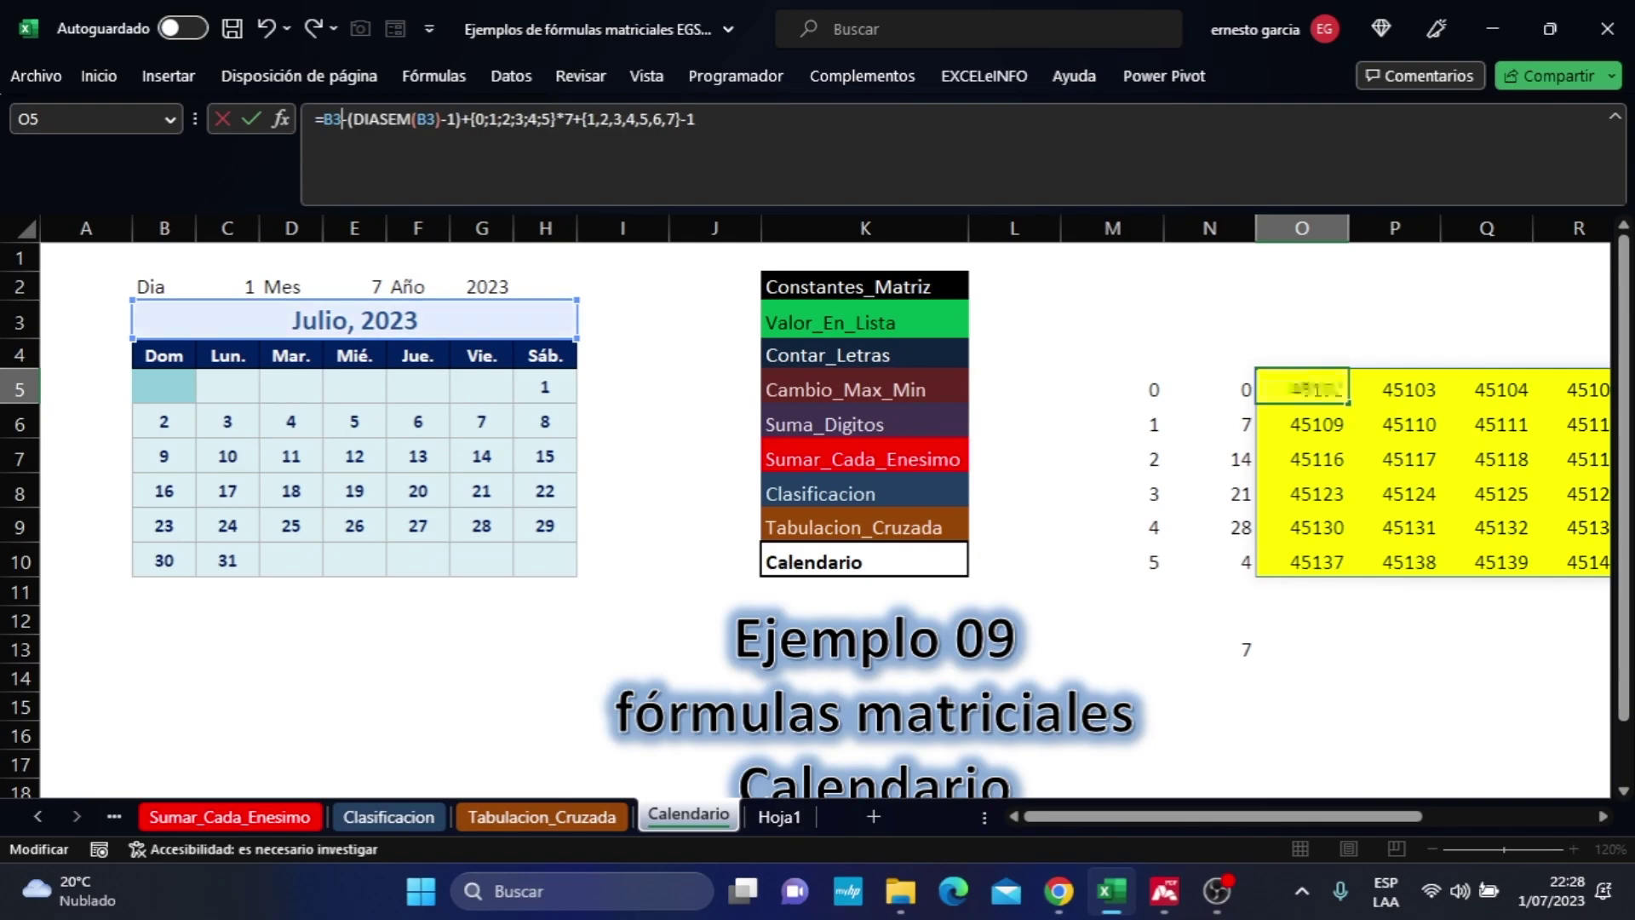
key("Return")
Apply the custom number format d to the spilled yellow grid O5:U10.
left_click_drag(1316, 389, 1465, 545)
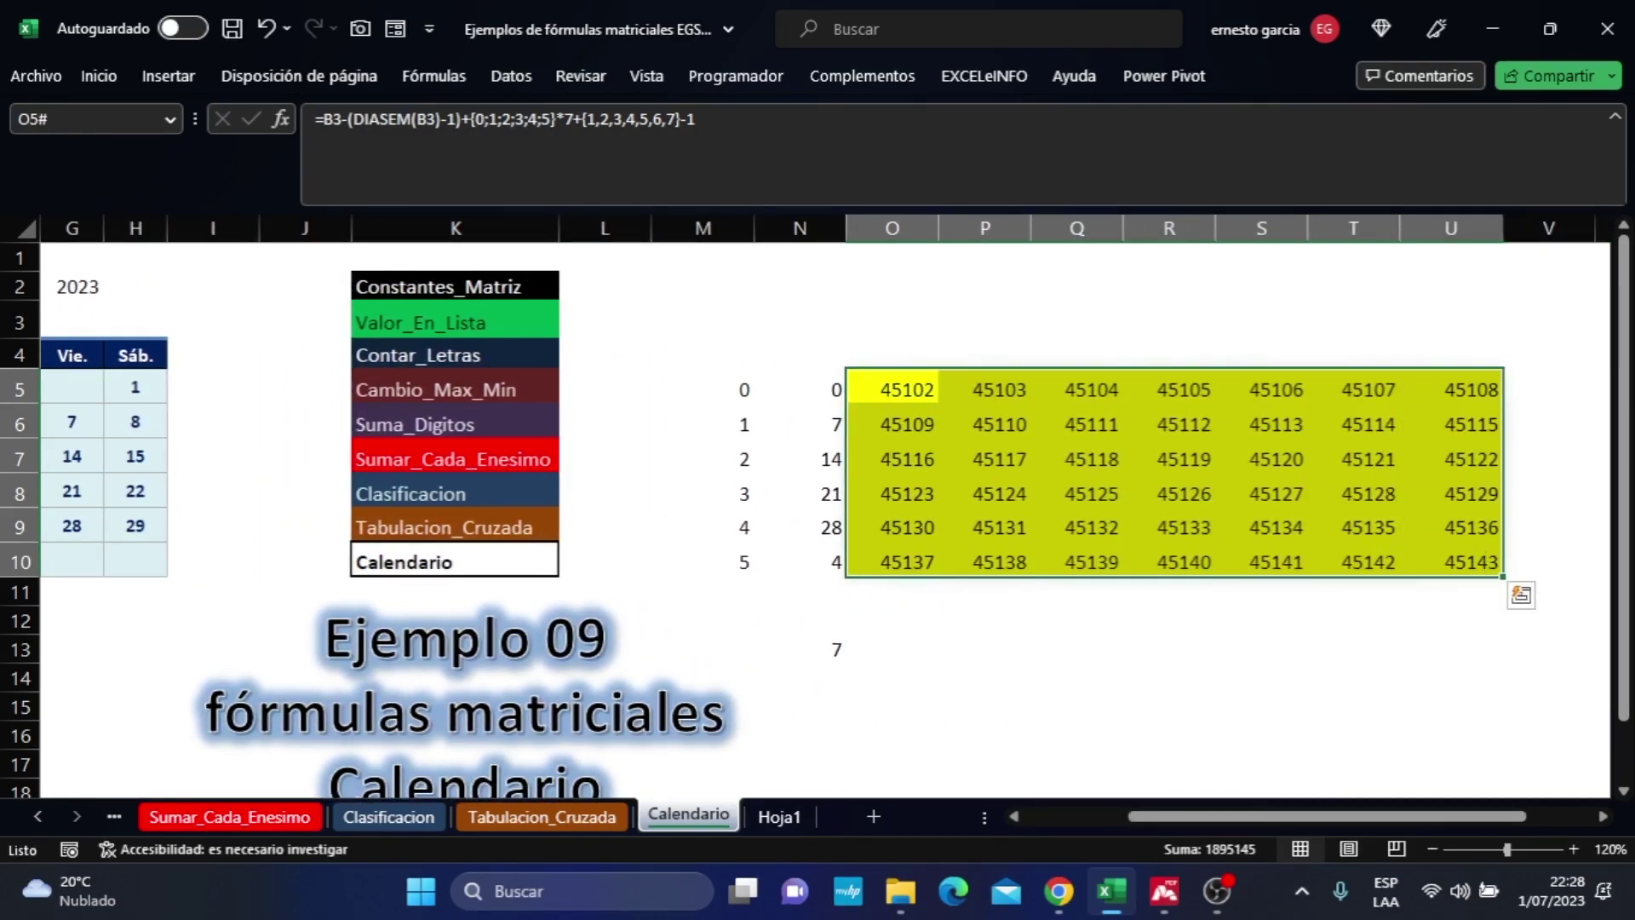
left_click(1522, 594)
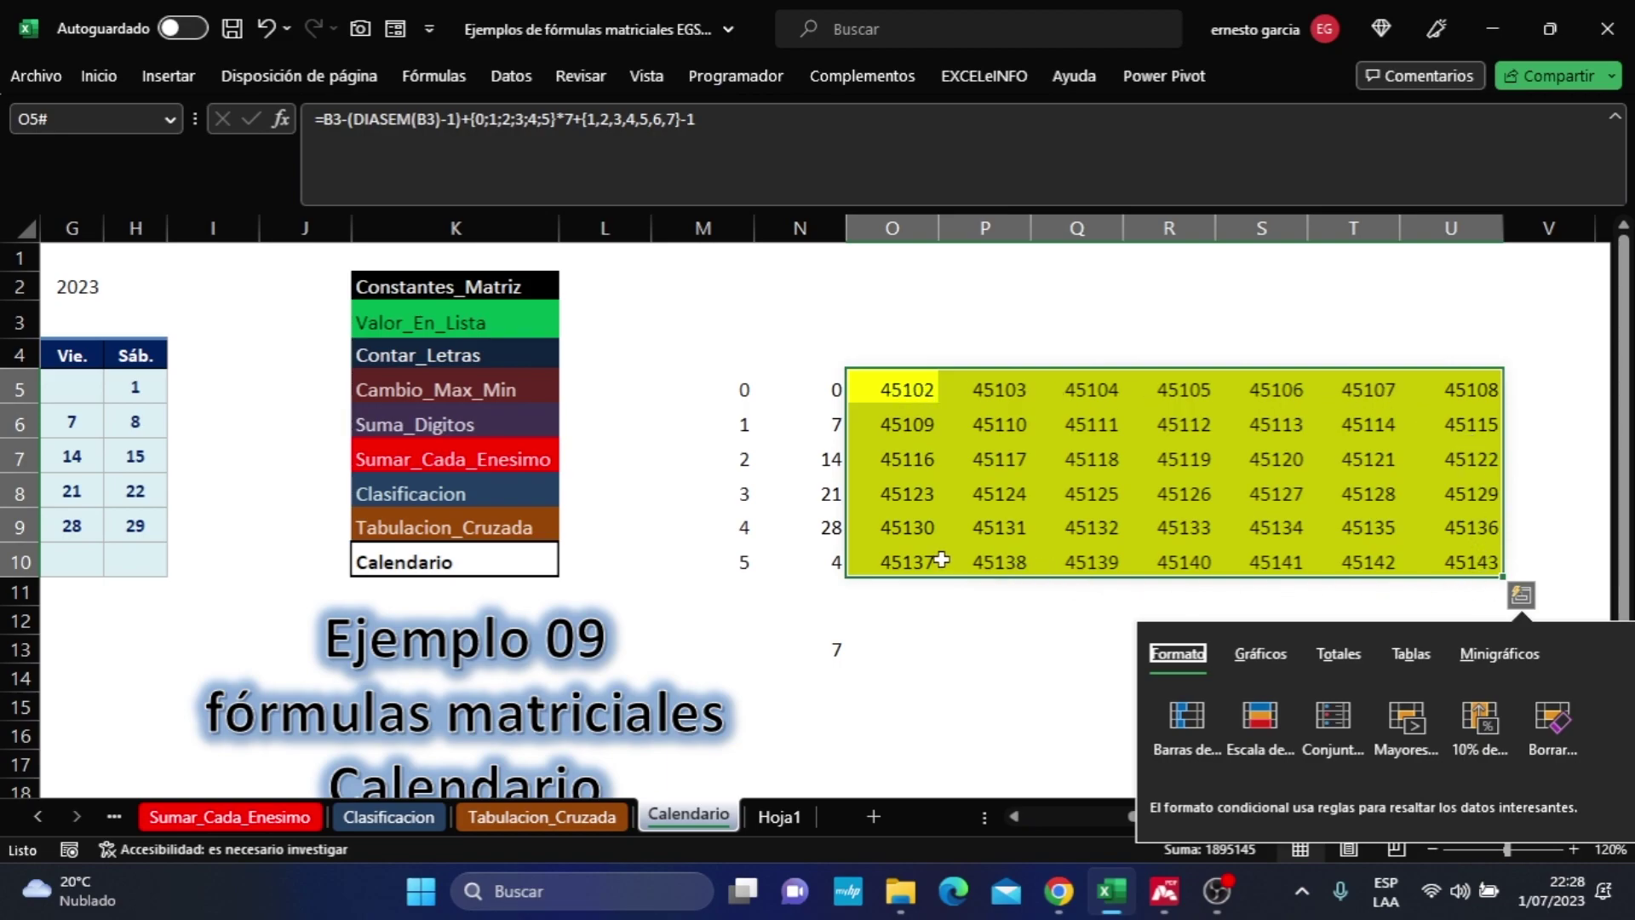
left_click(1036, 435)
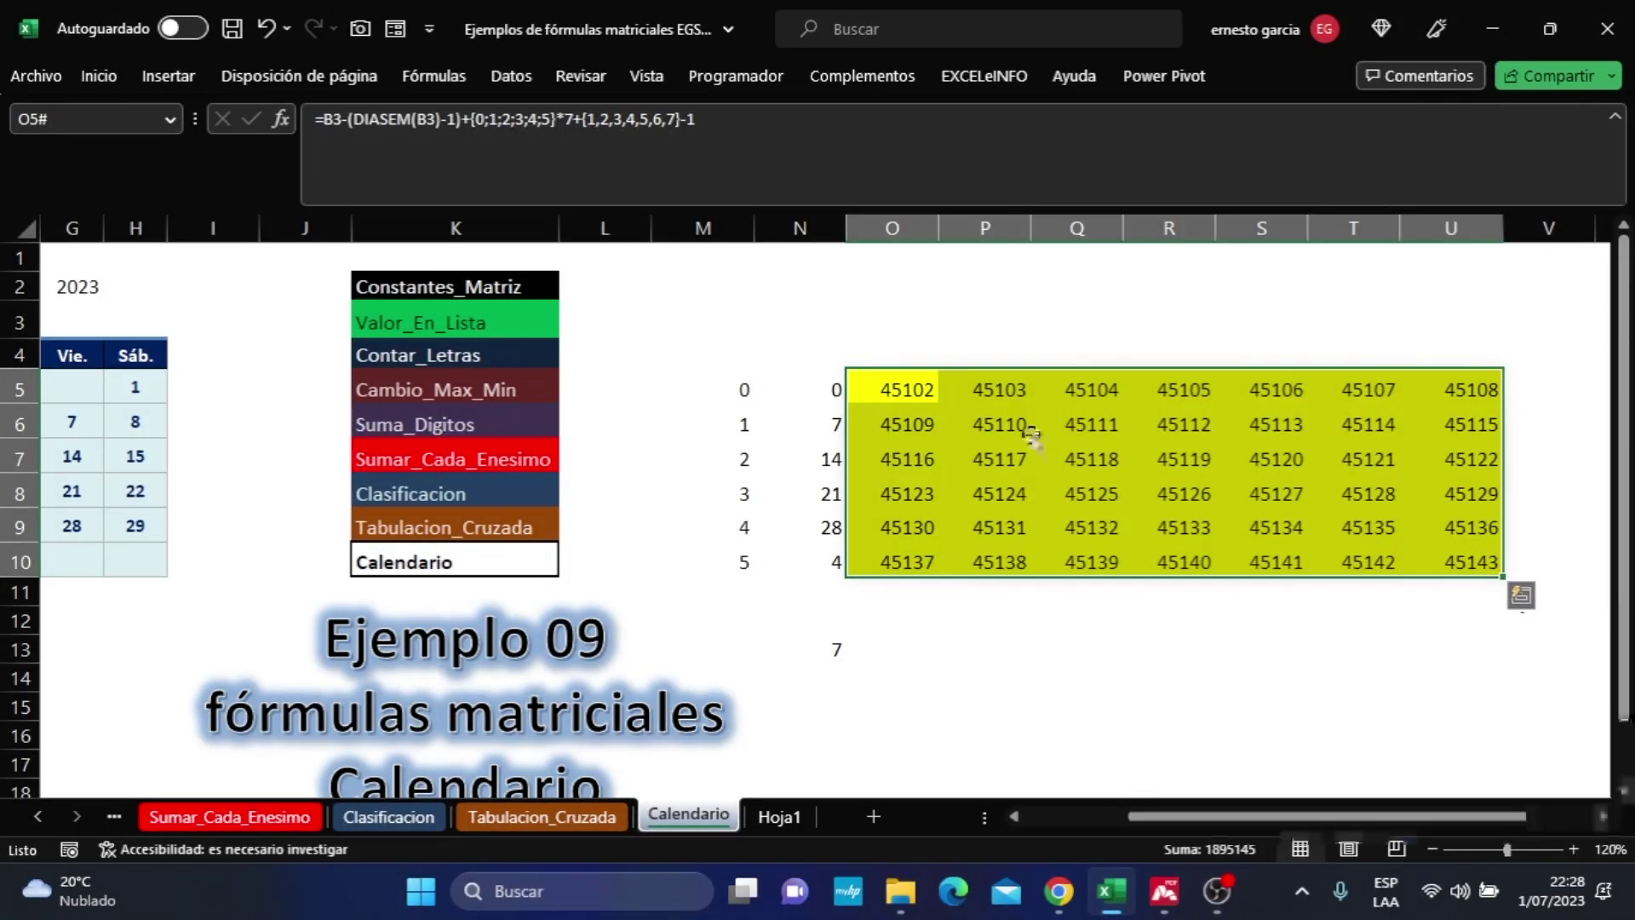
left_click_drag(922, 389, 1443, 555)
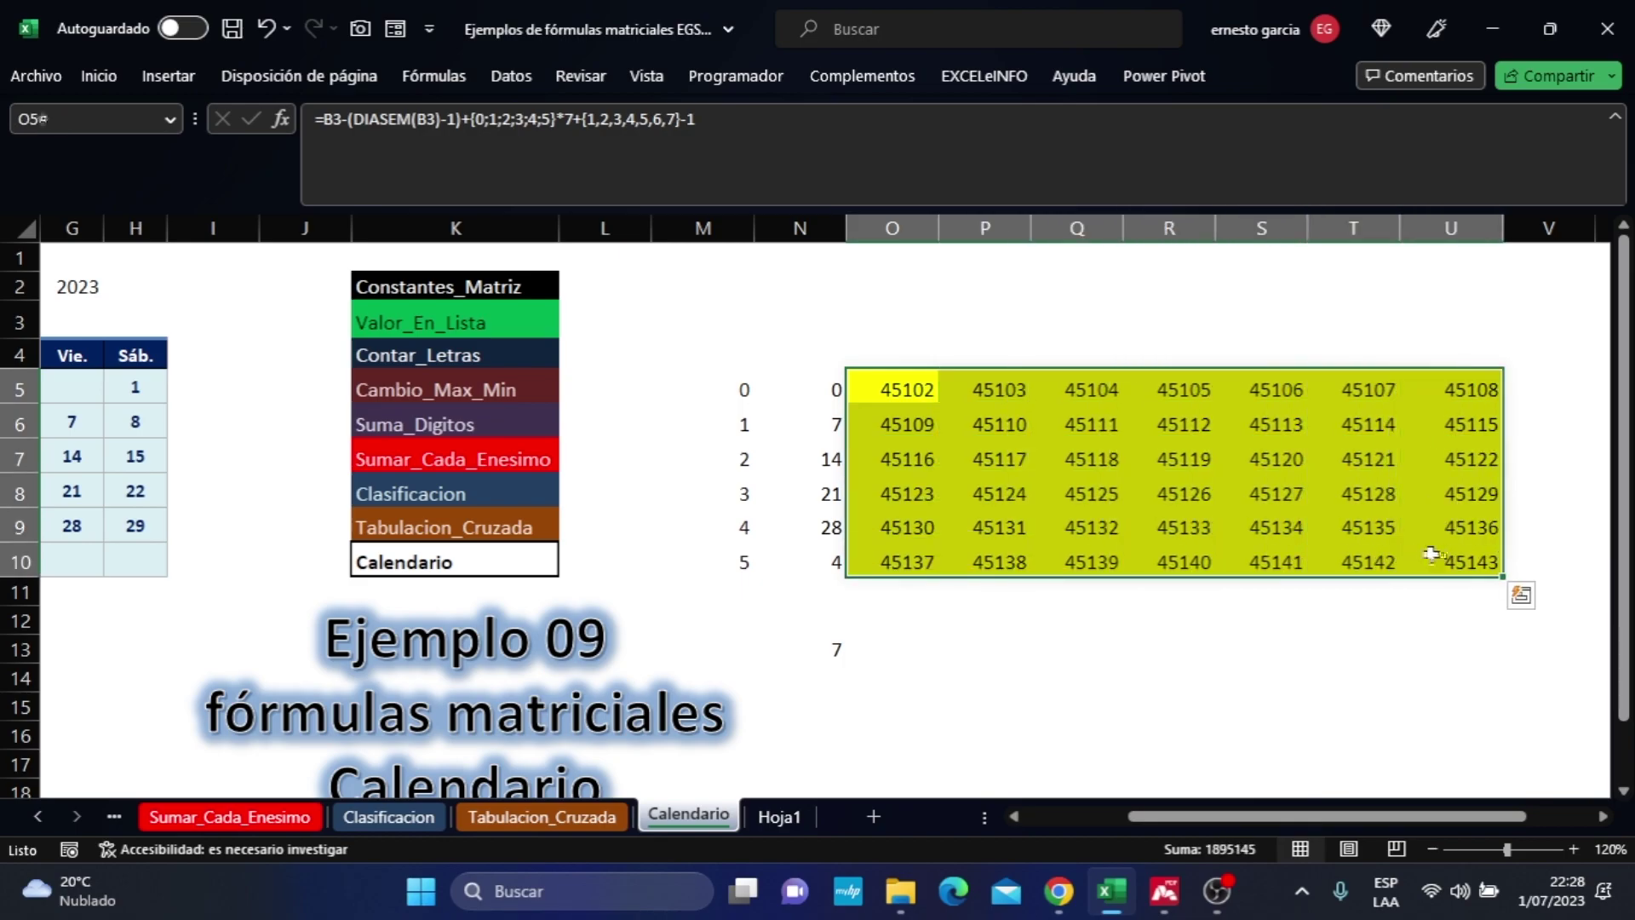
key("ctrl+1")
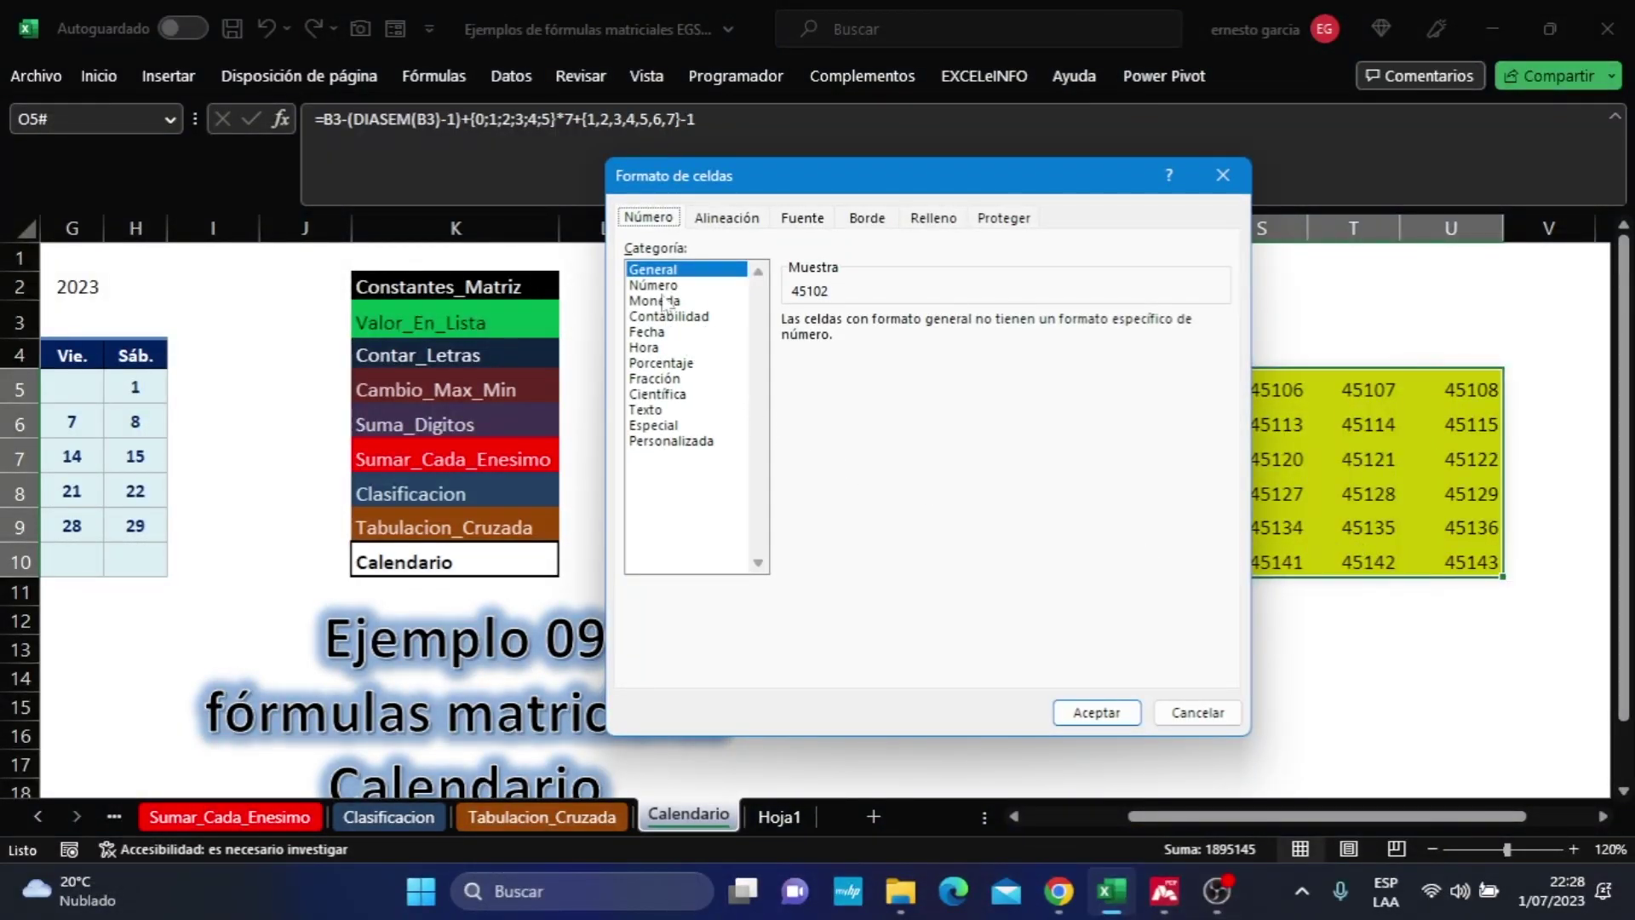
left_click(674, 442)
key("Tab")
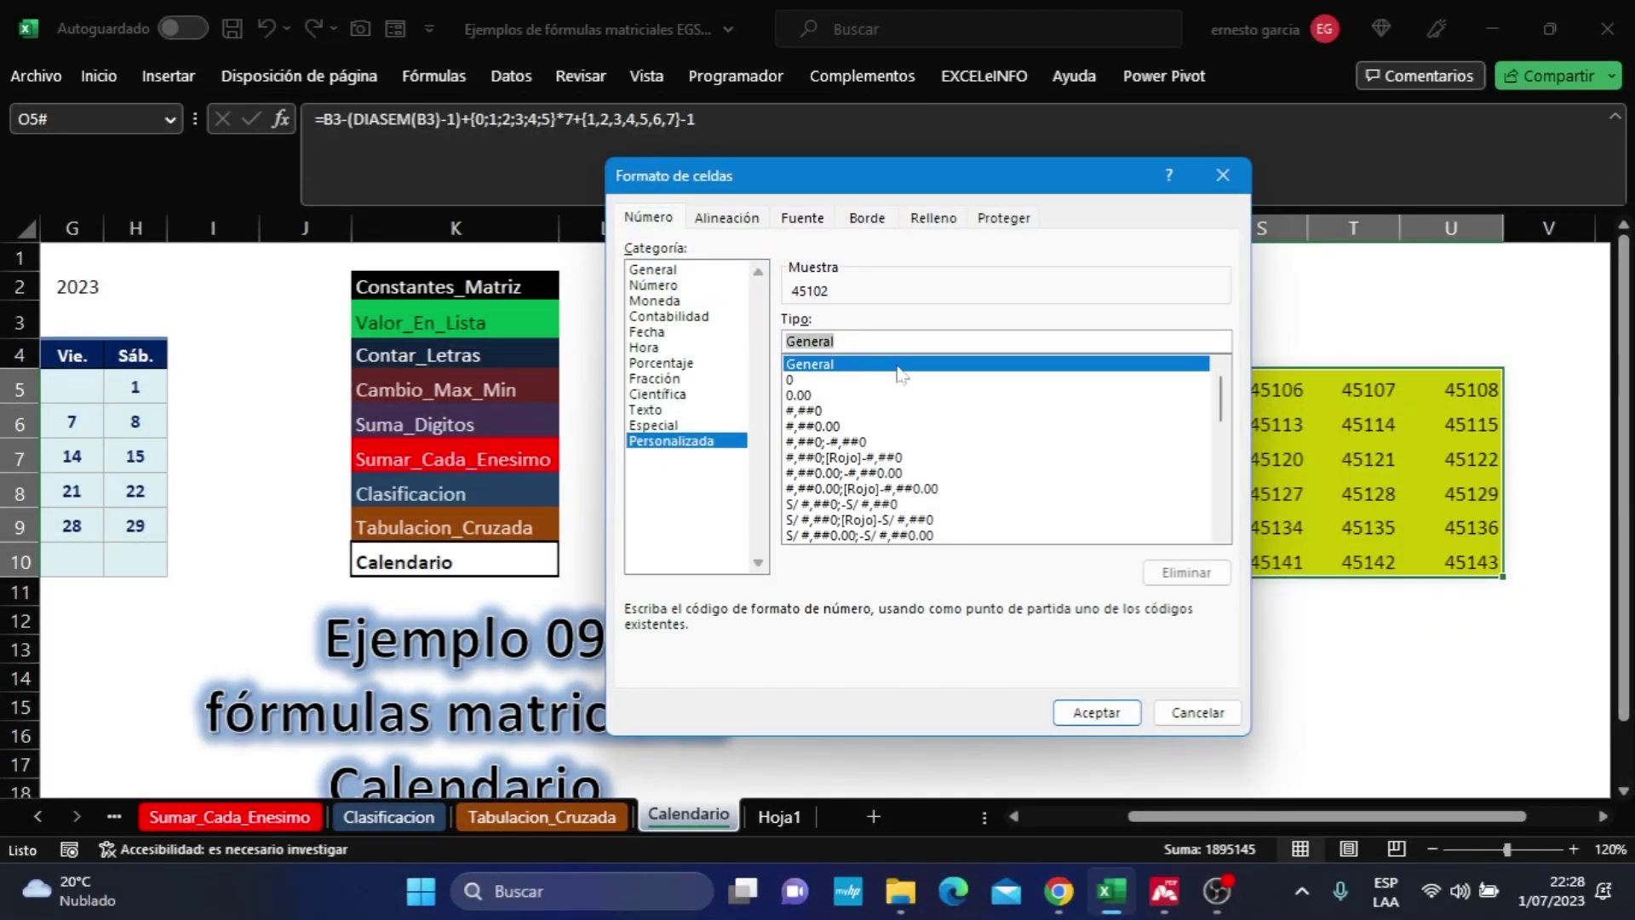
type("d")
left_click(1093, 712)
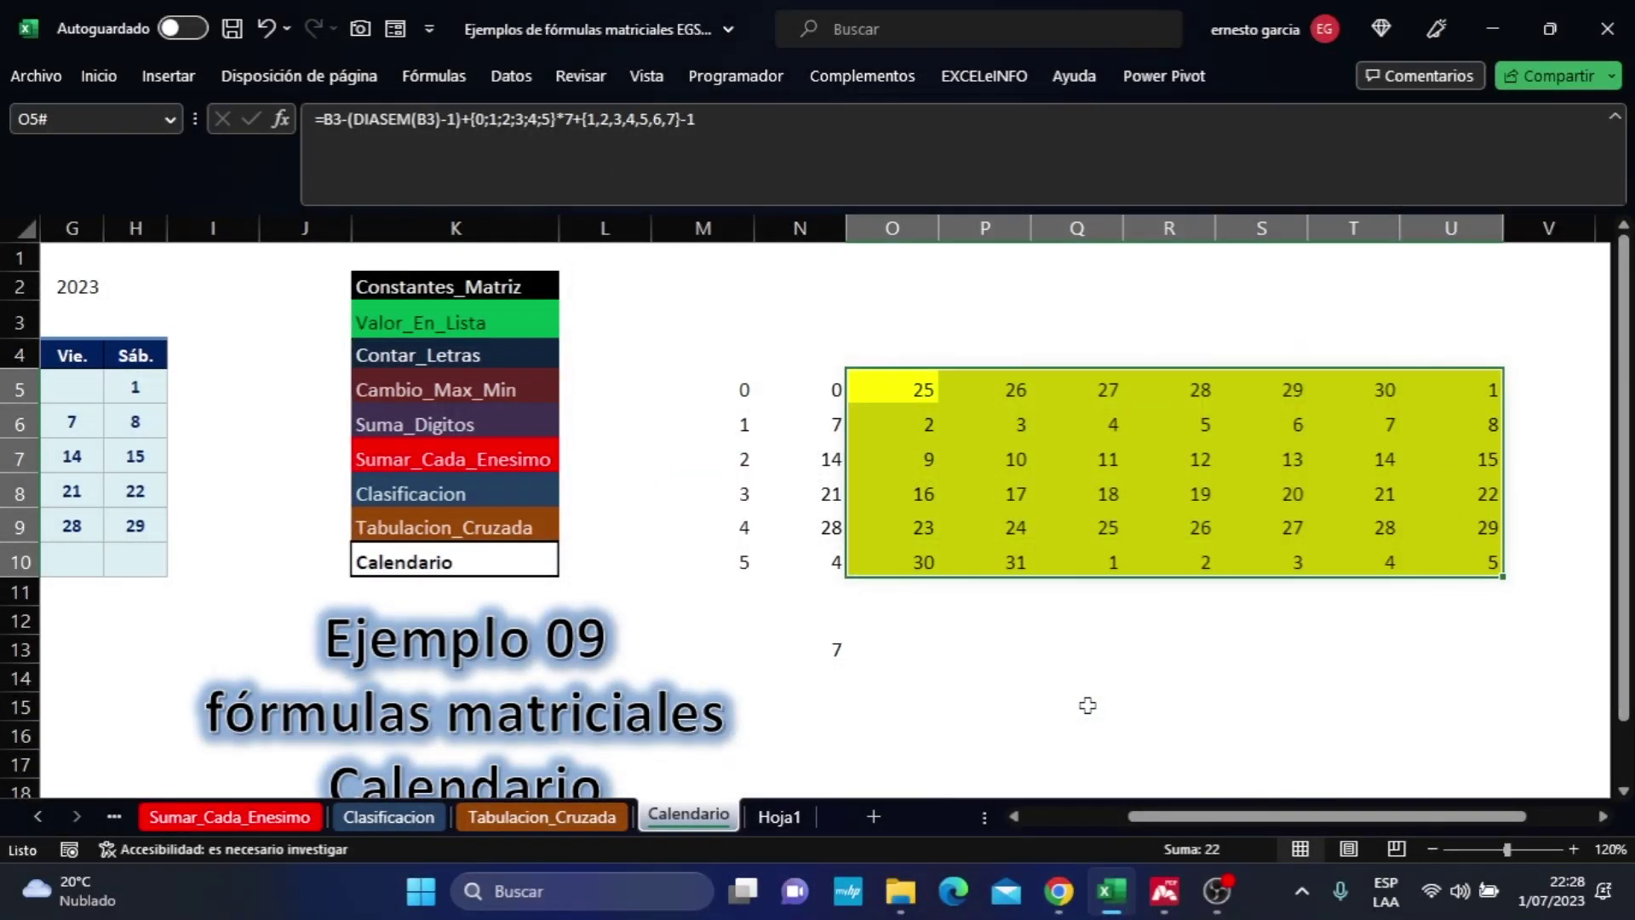
Remove the final -1 from the O5 formula, giving =B3-(DIASEM(B3)-1)+{0;1;2;3;4;5}*7+{1,2,3,4,5,6,7}.
left_click(920, 394)
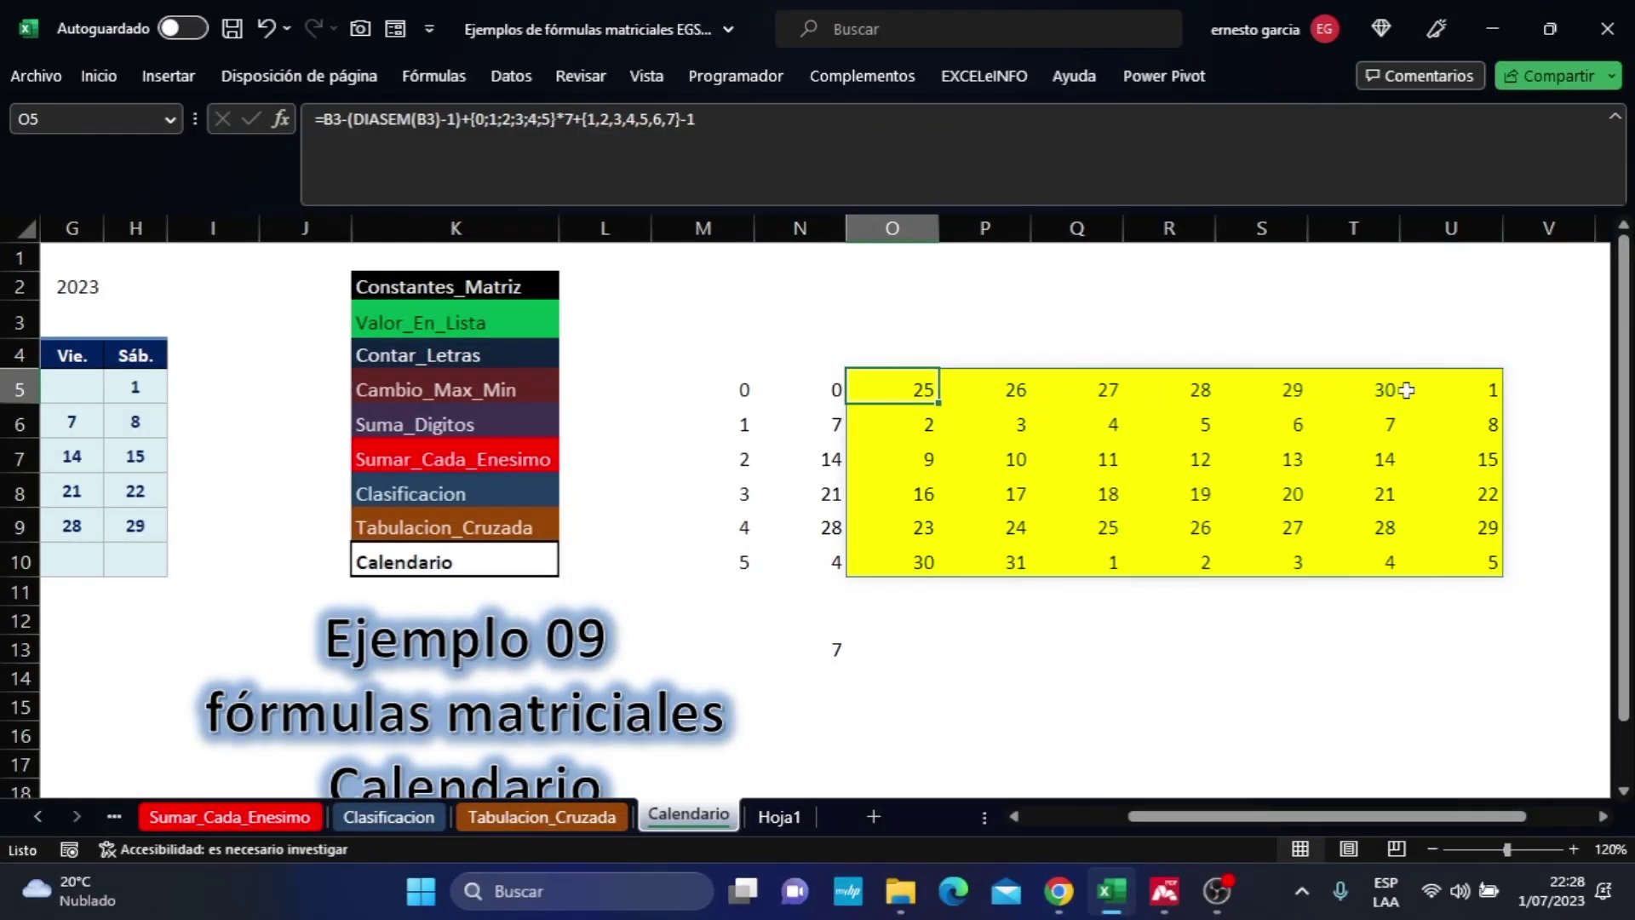
left_click_drag(1301, 807, 1278, 822)
key("F2")
key("F2")
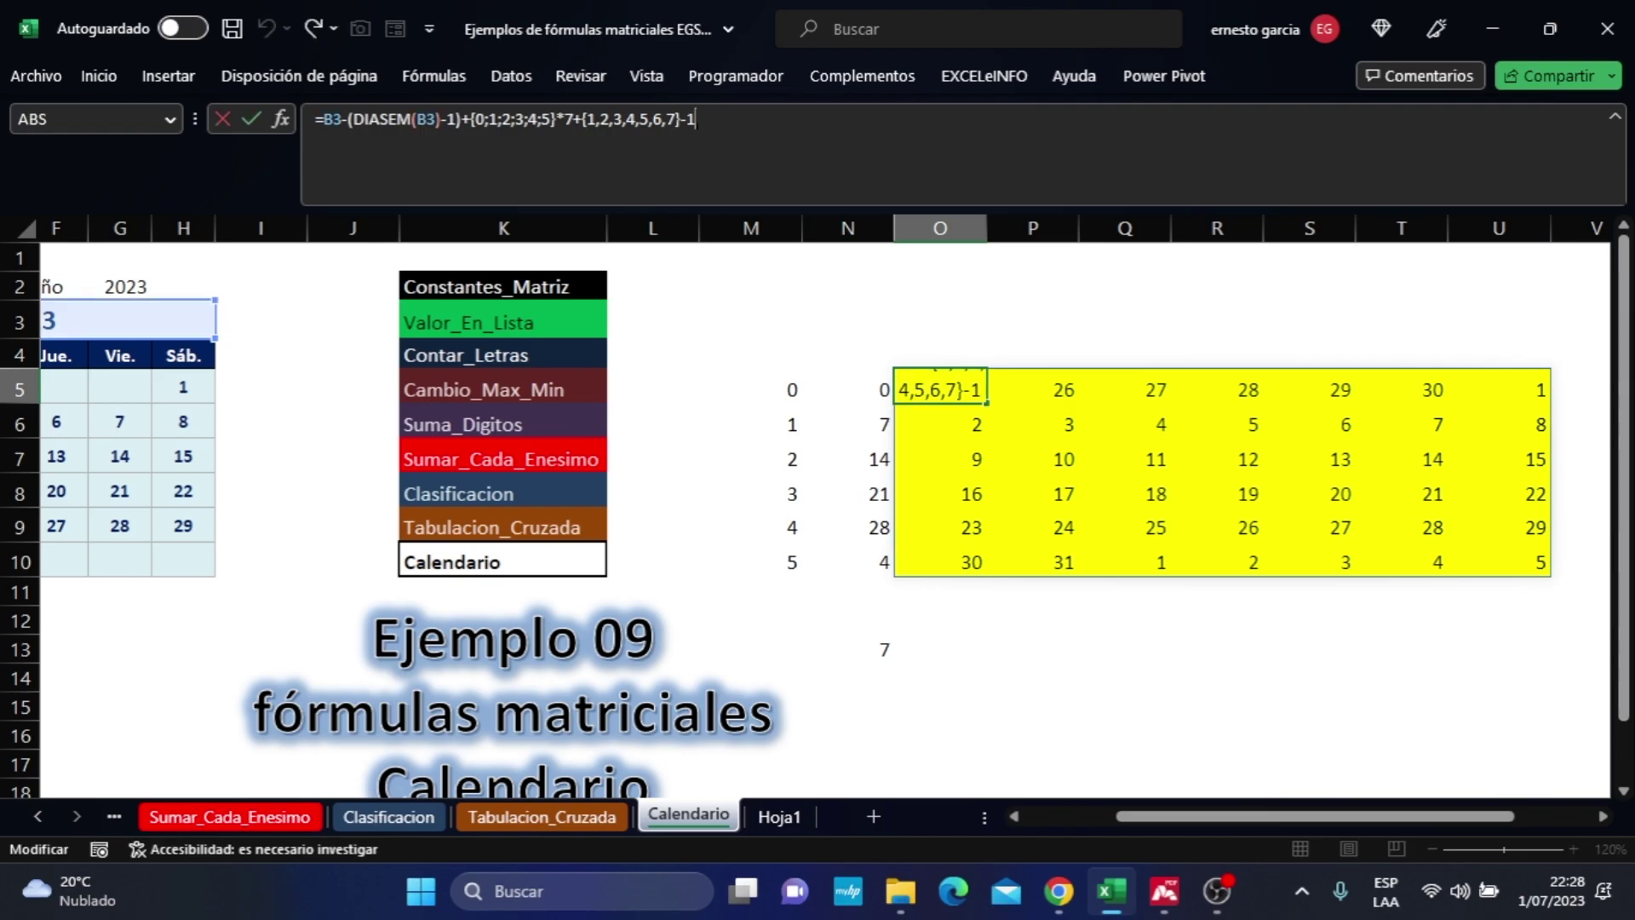
key("BackSpace")
key("BackSpace")
key("Return")
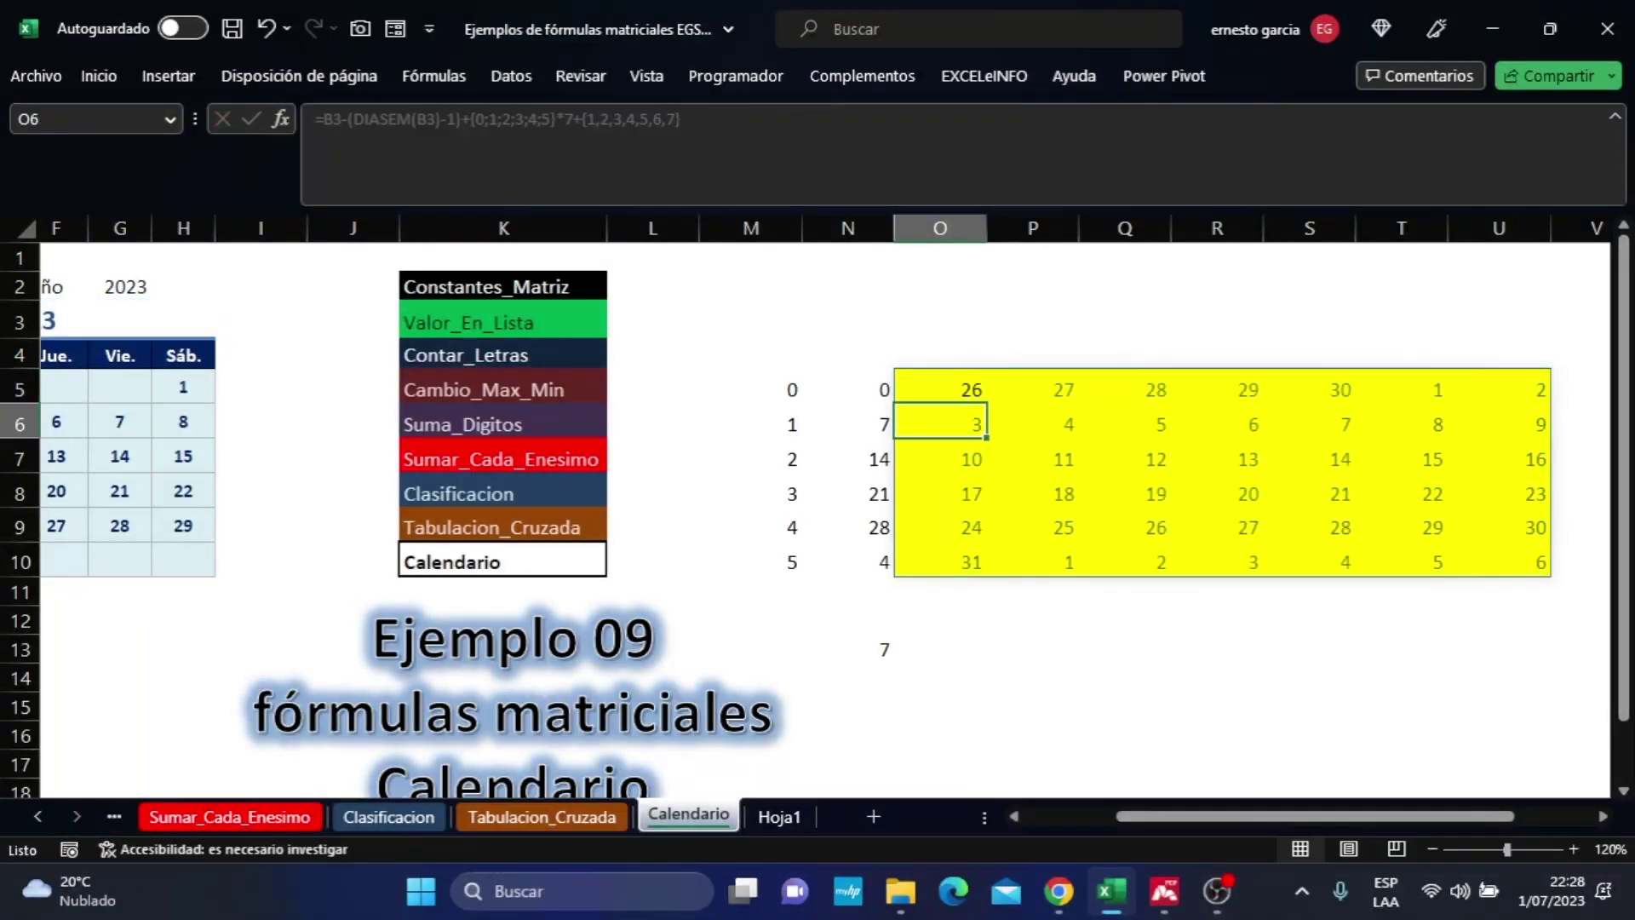
Compare the calendar's first Saturday in H5 with T5 and U5 in the yellow grid.
left_click_drag(1337, 818, 1245, 821)
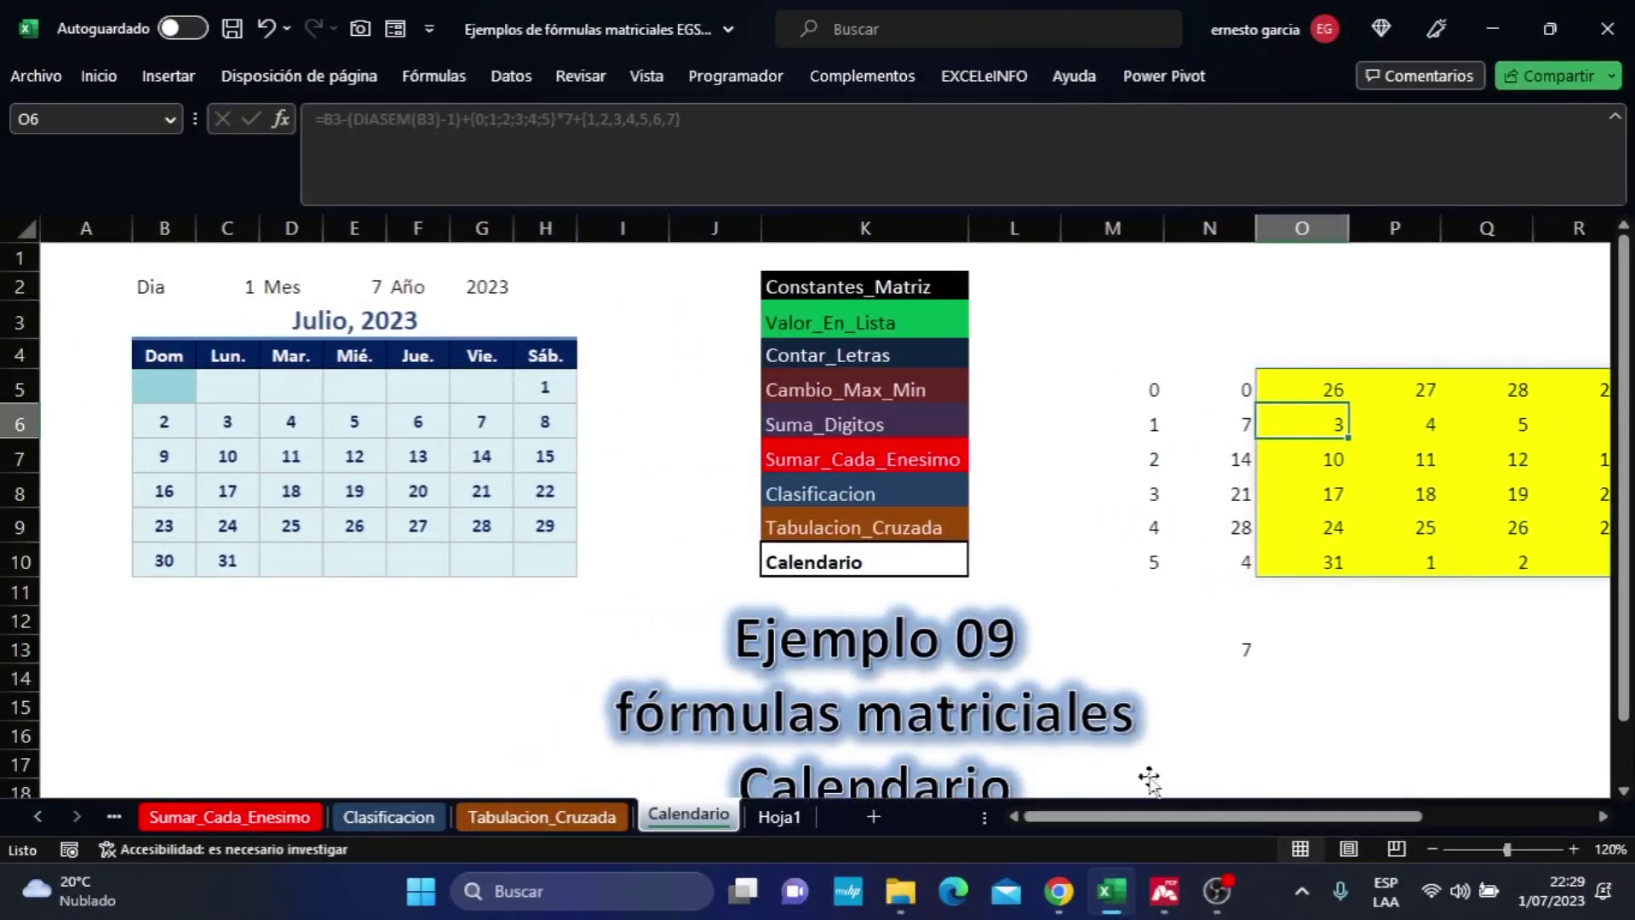
left_click(539, 383)
left_click_drag(1184, 820, 1288, 831)
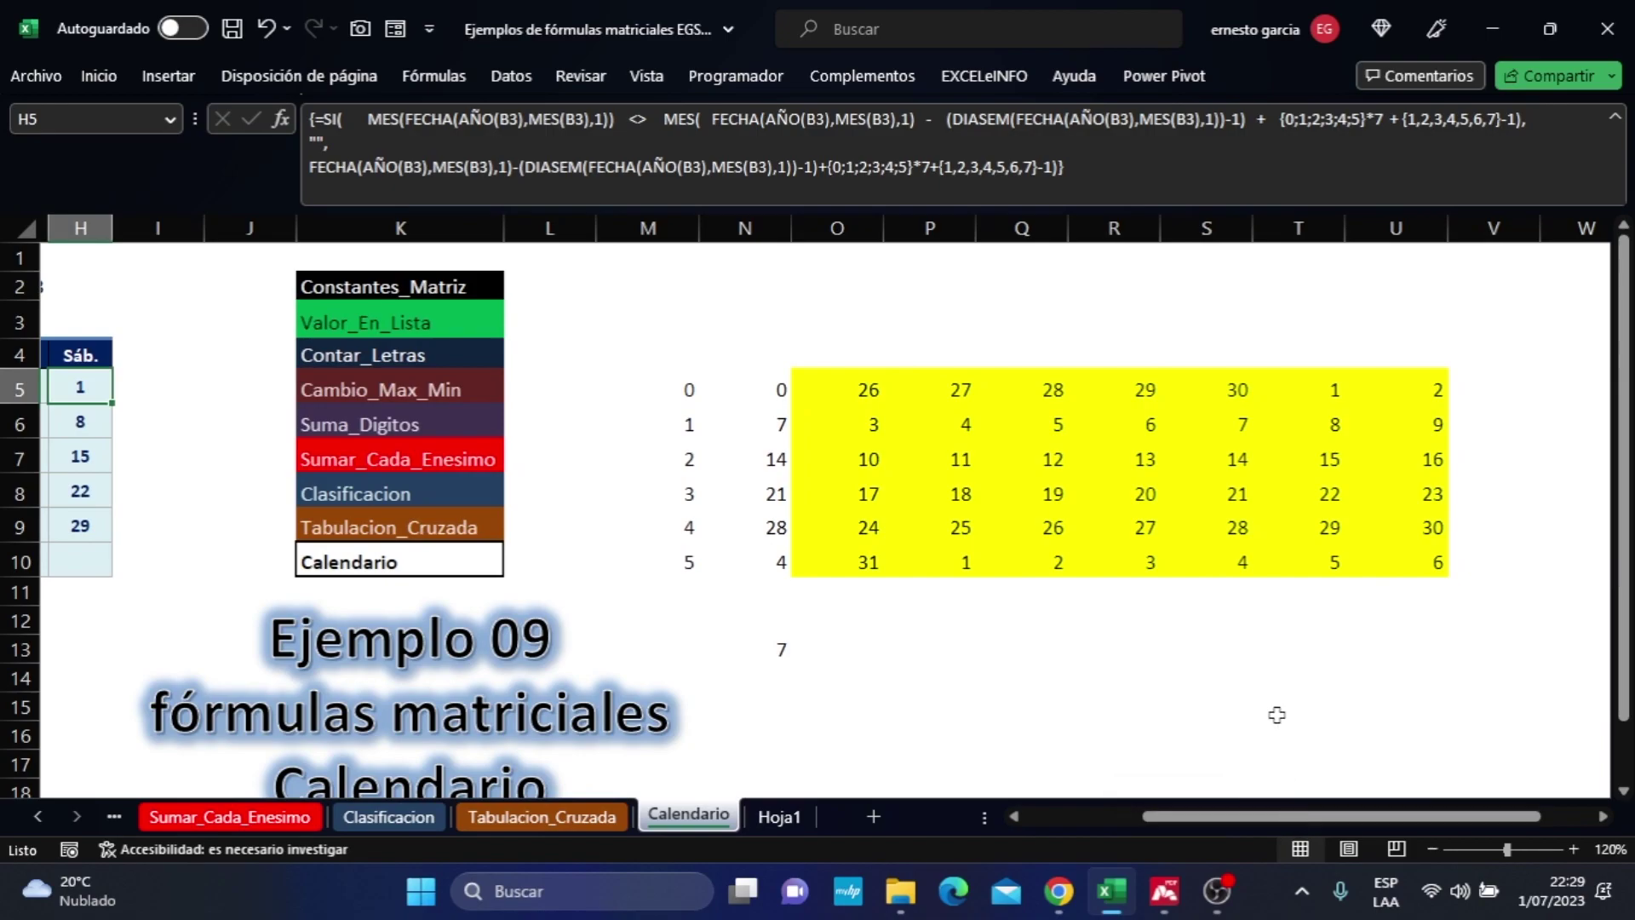
left_click(1340, 394)
left_click(1432, 391)
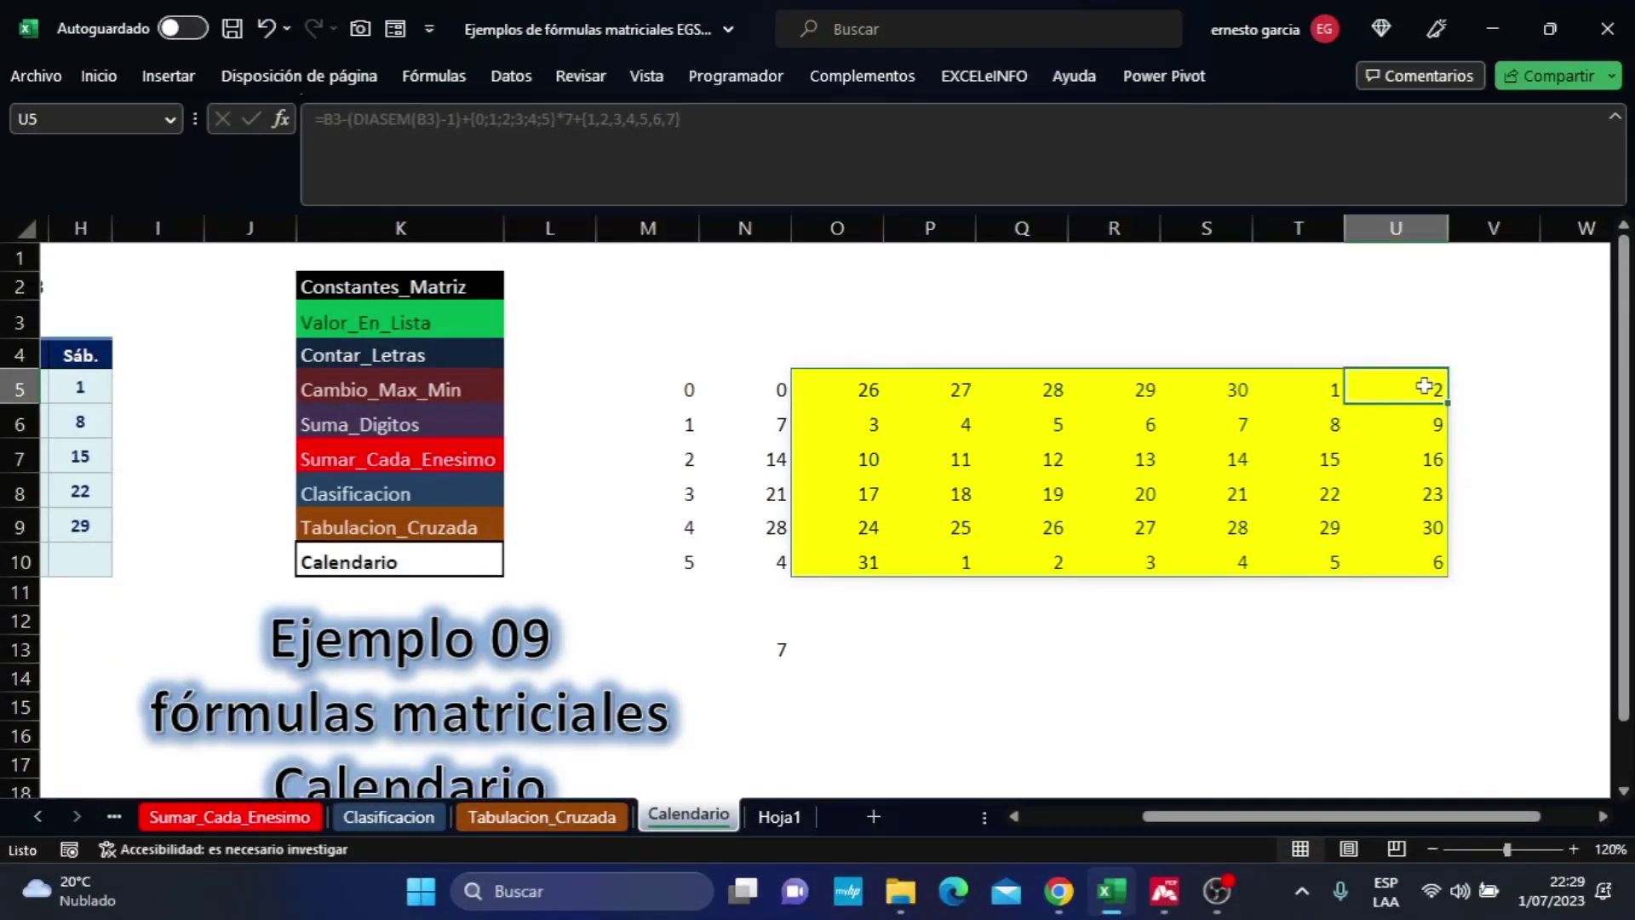
Restore the final -1 in the O5 formula, giving =B3-(DIASEM(B3)-1)+{0;1;2;3;4;5}*7+{1,2,3,4,5,6,7}-1.
key("Left")
key("Left")
key("Left")
key("Left")
key("Left")
key("Left")
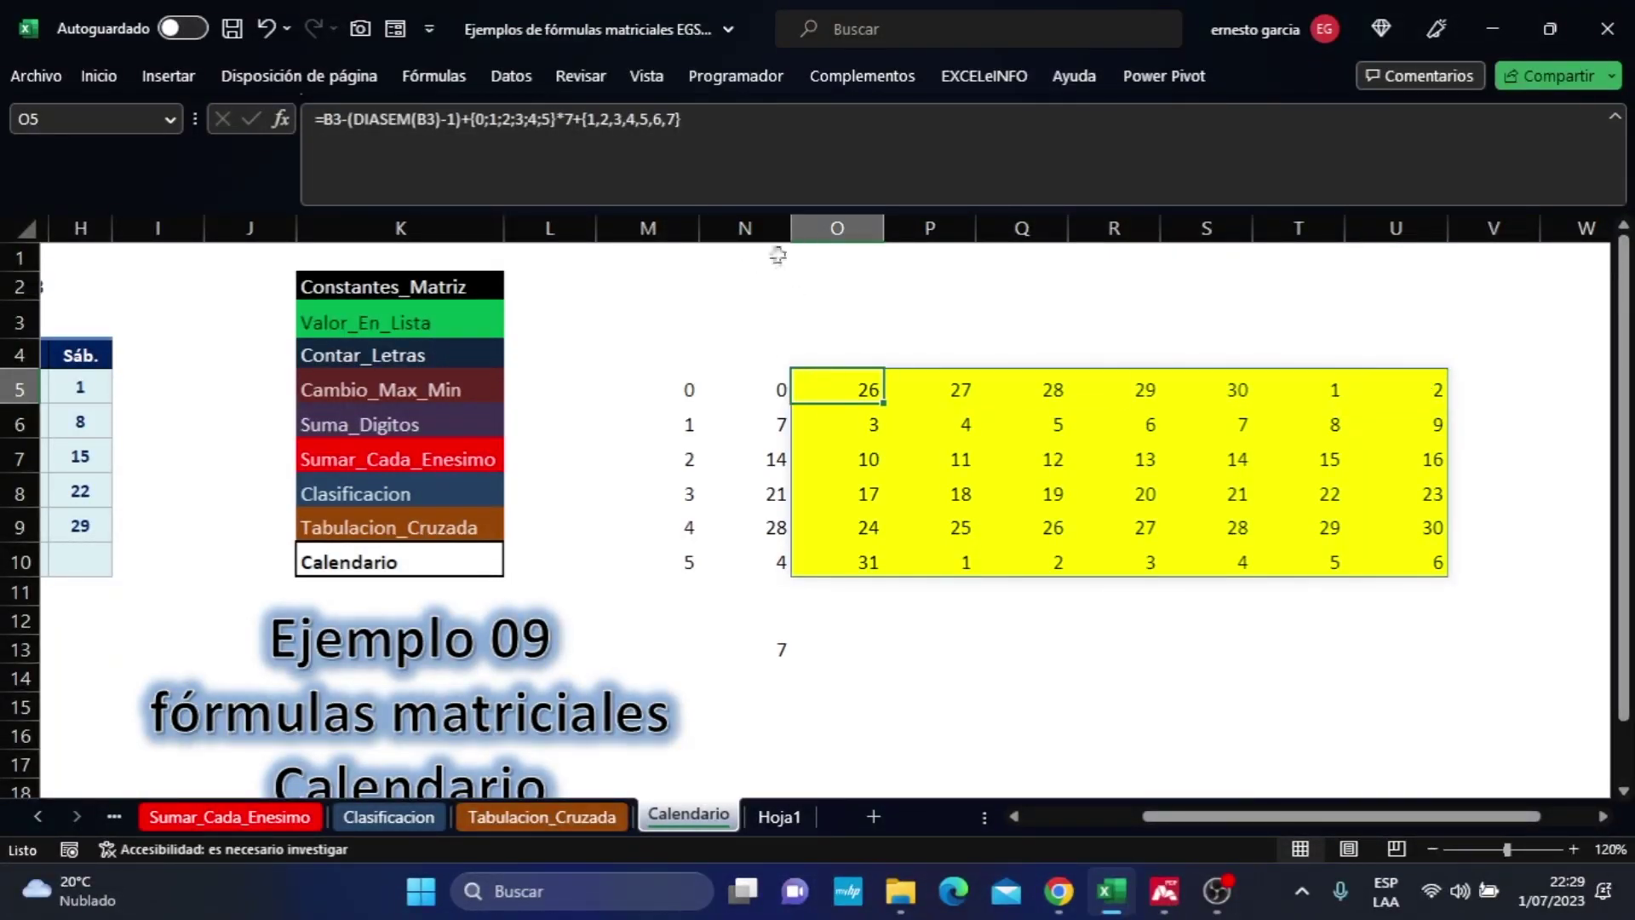
key("F2")
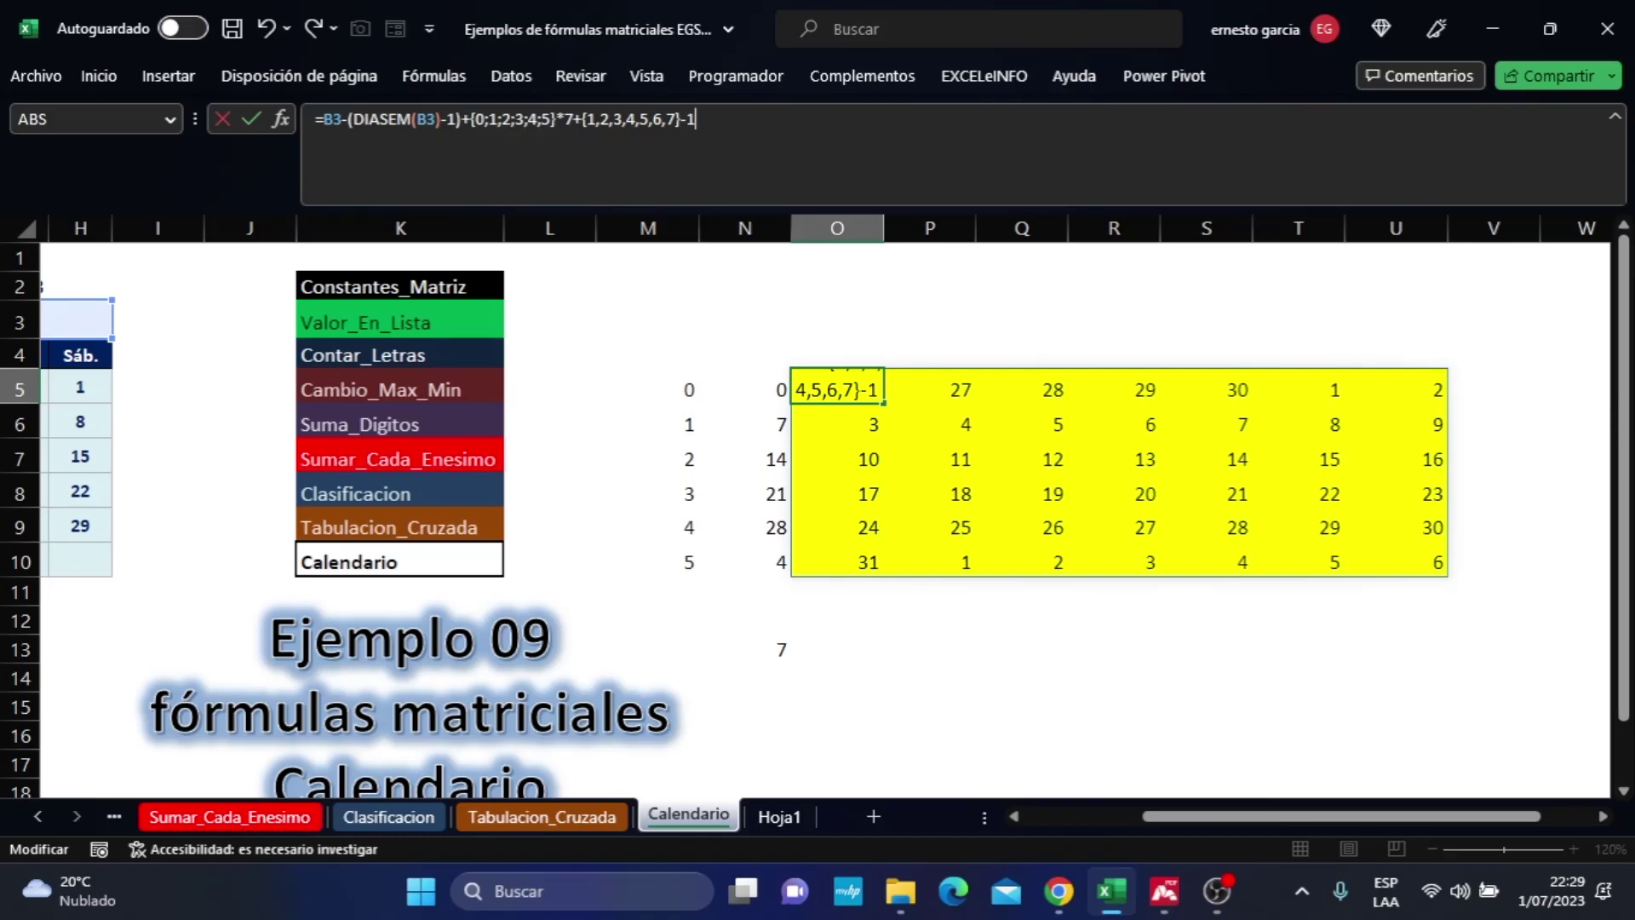
key("Return")
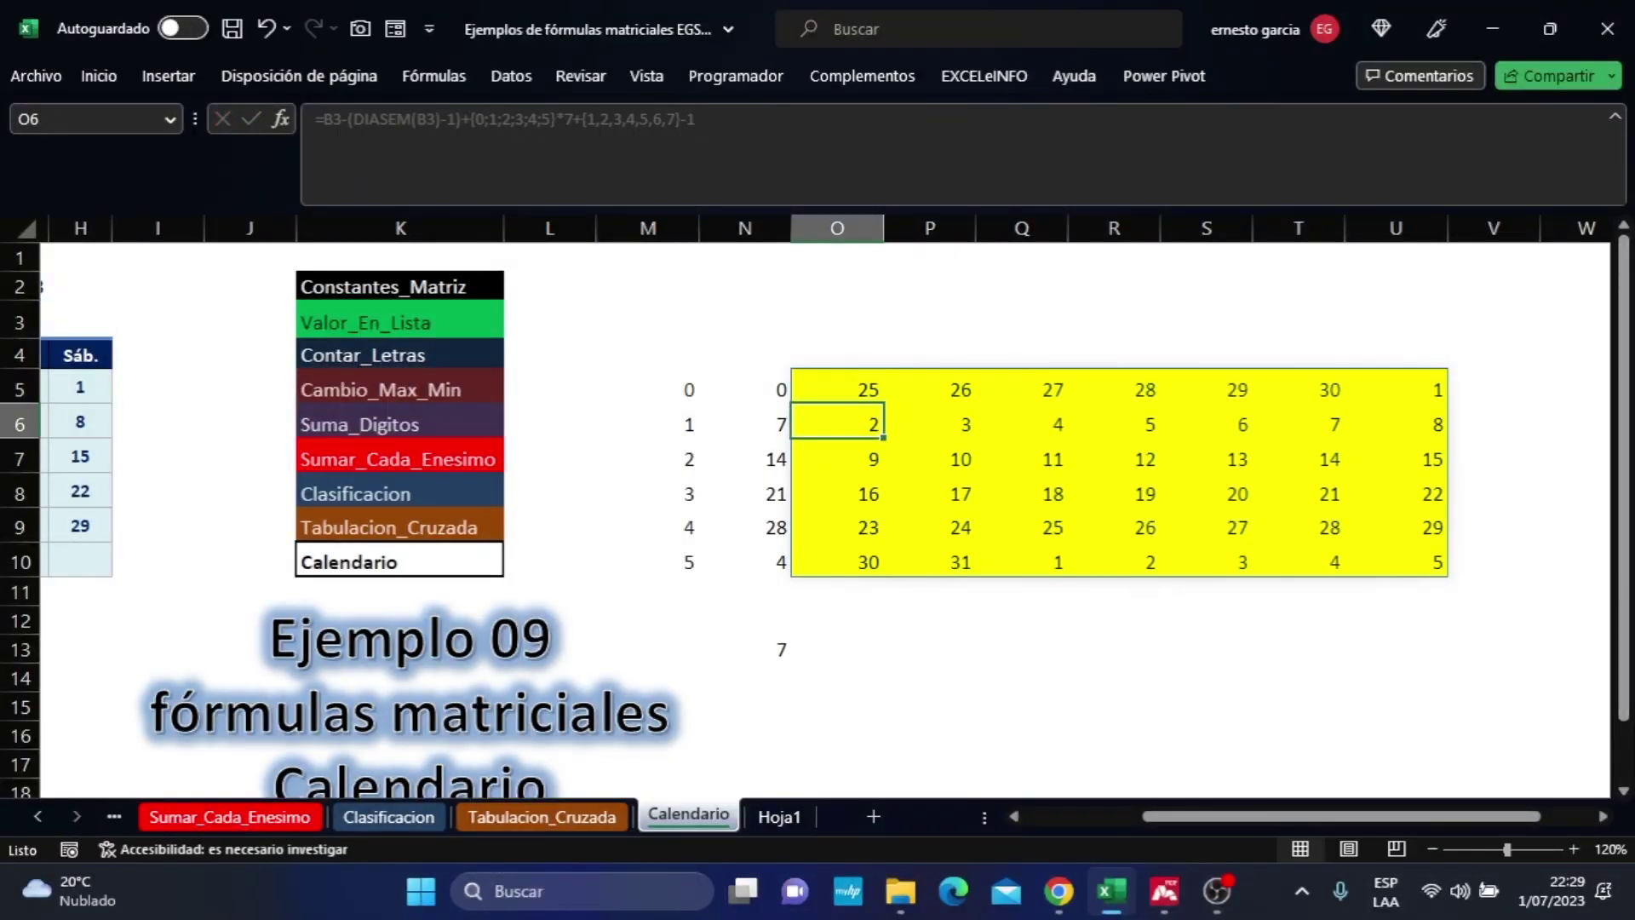
Examine the yellow grid's days outside the month, O5:T5 in the first row and Q10:U10 in the last row, against U5.
left_click(1439, 387)
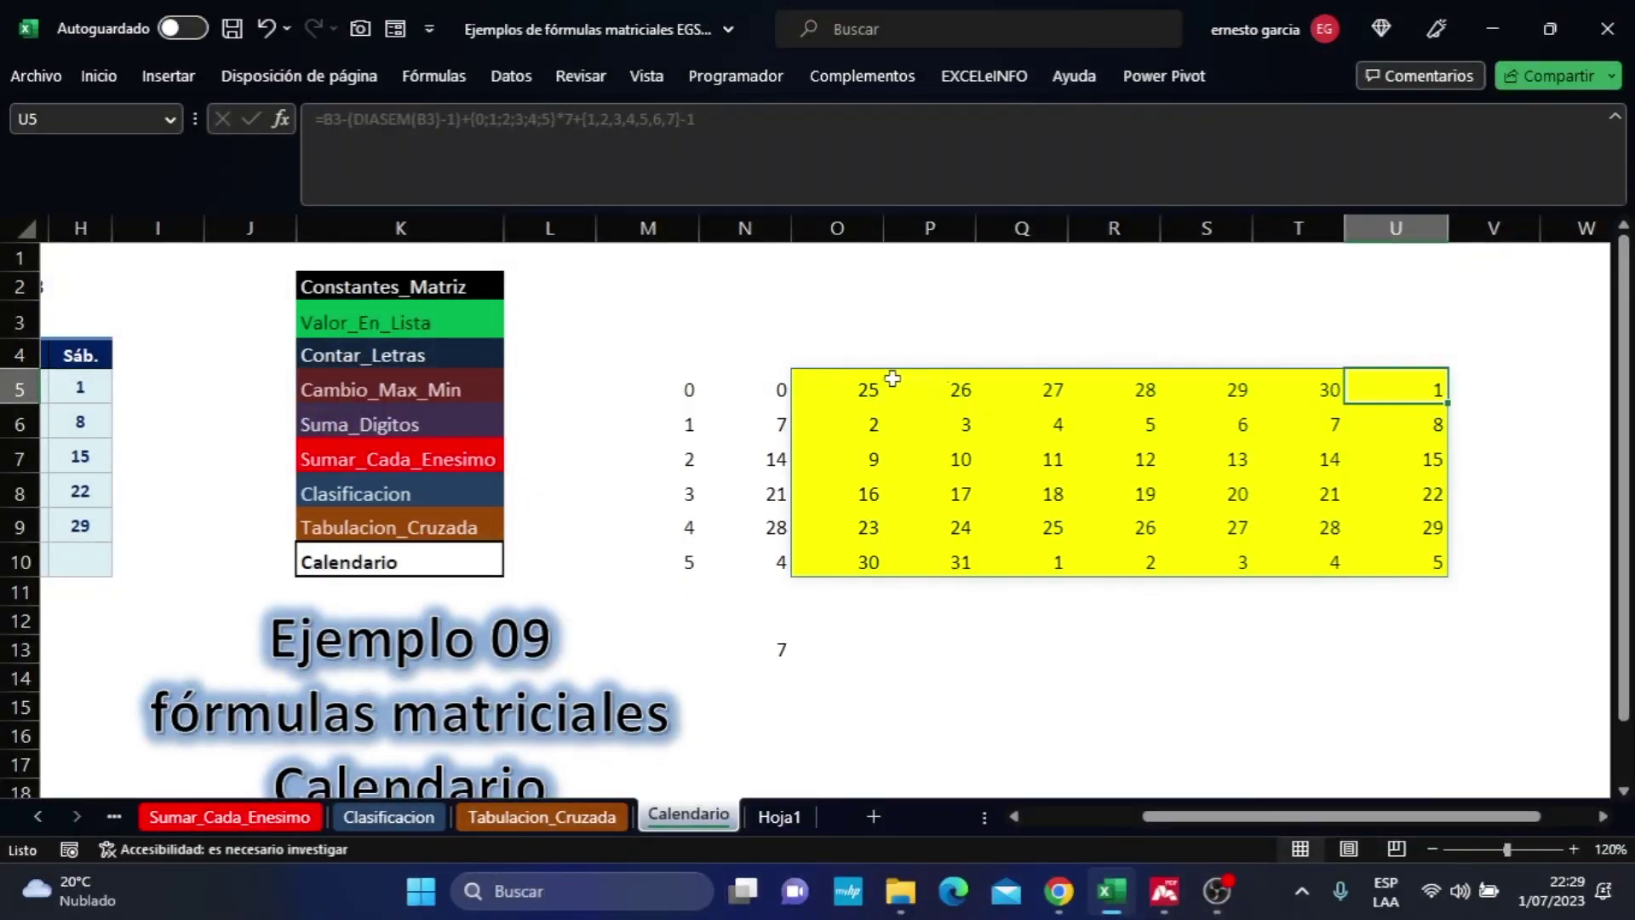
left_click(851, 393)
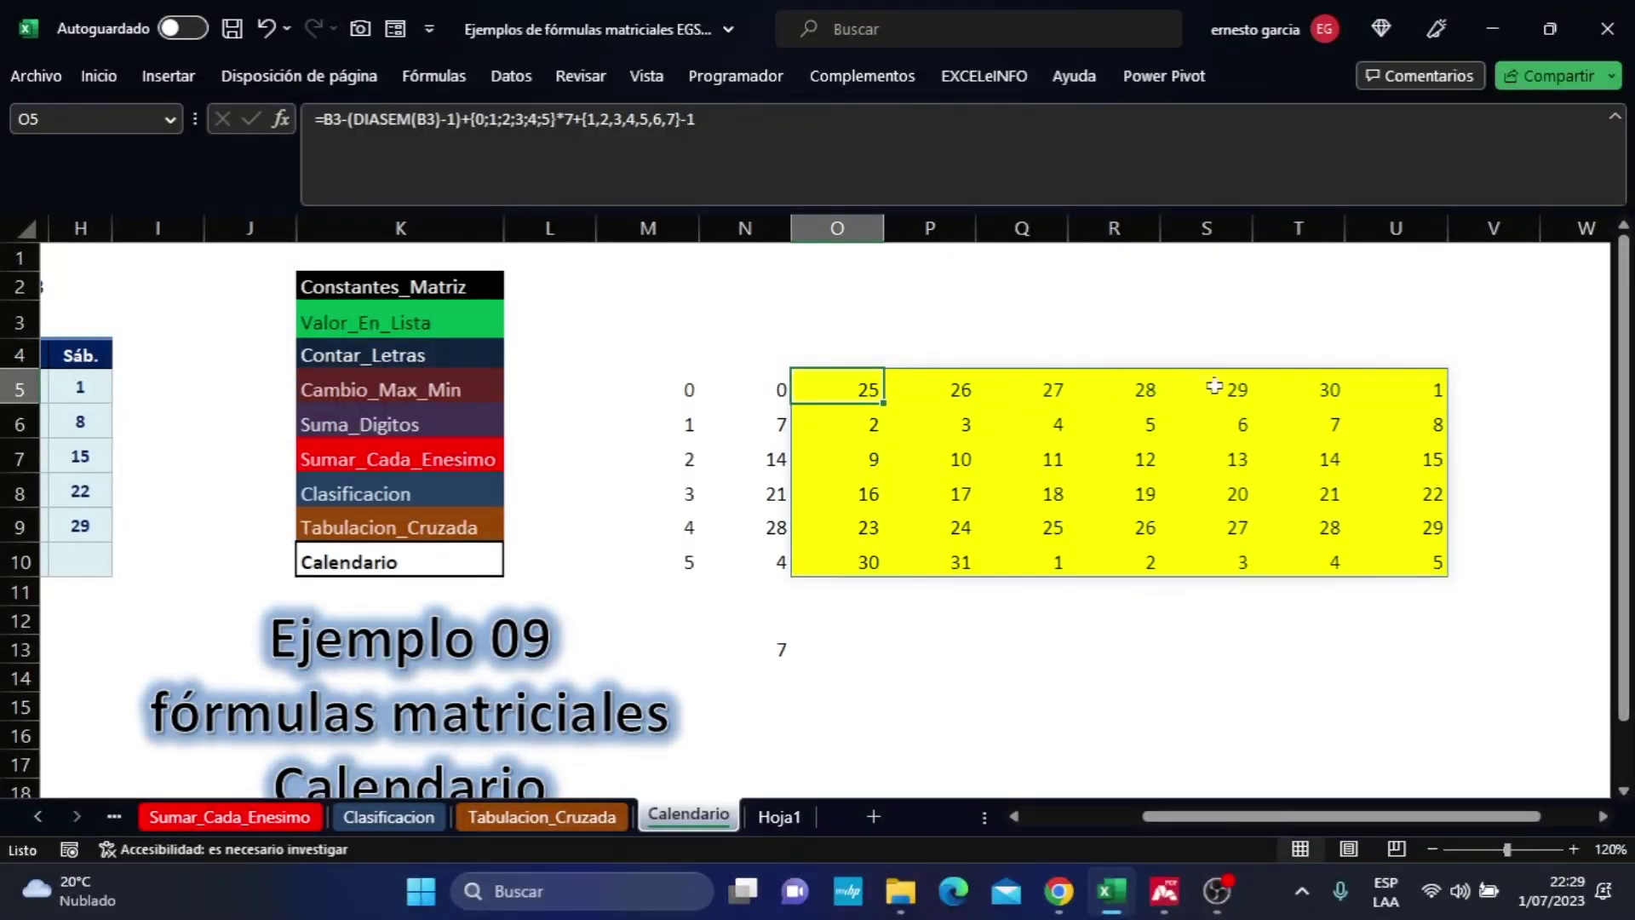
left_click(1350, 386)
left_click(863, 388)
left_click_drag(1319, 381, 866, 391)
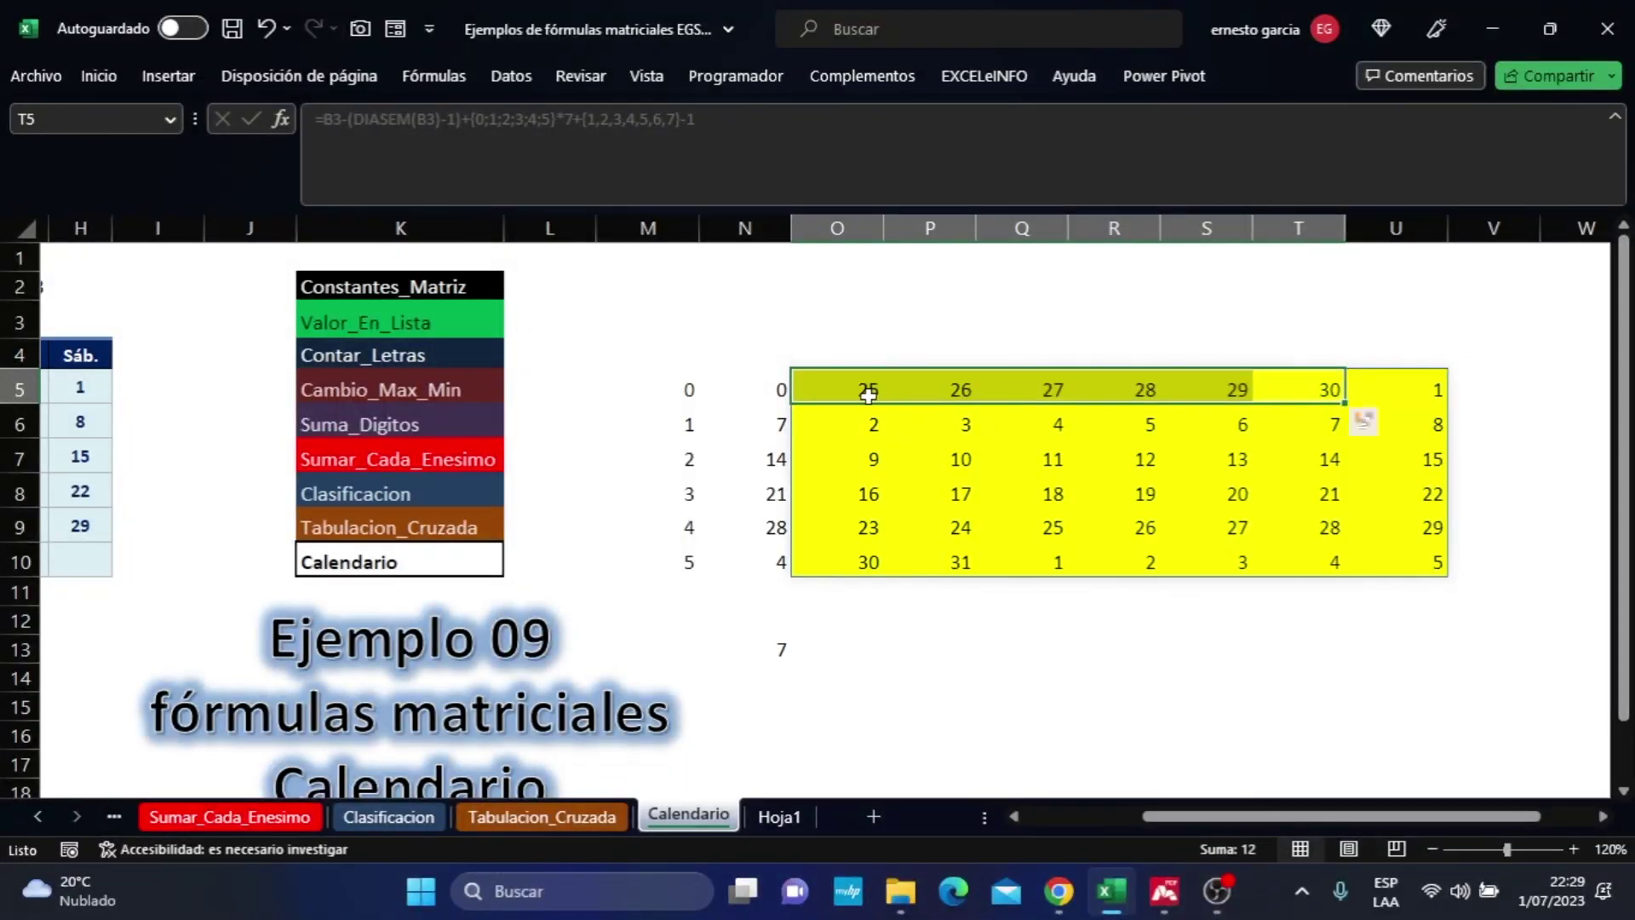
left_click_drag(1026, 562, 1399, 562)
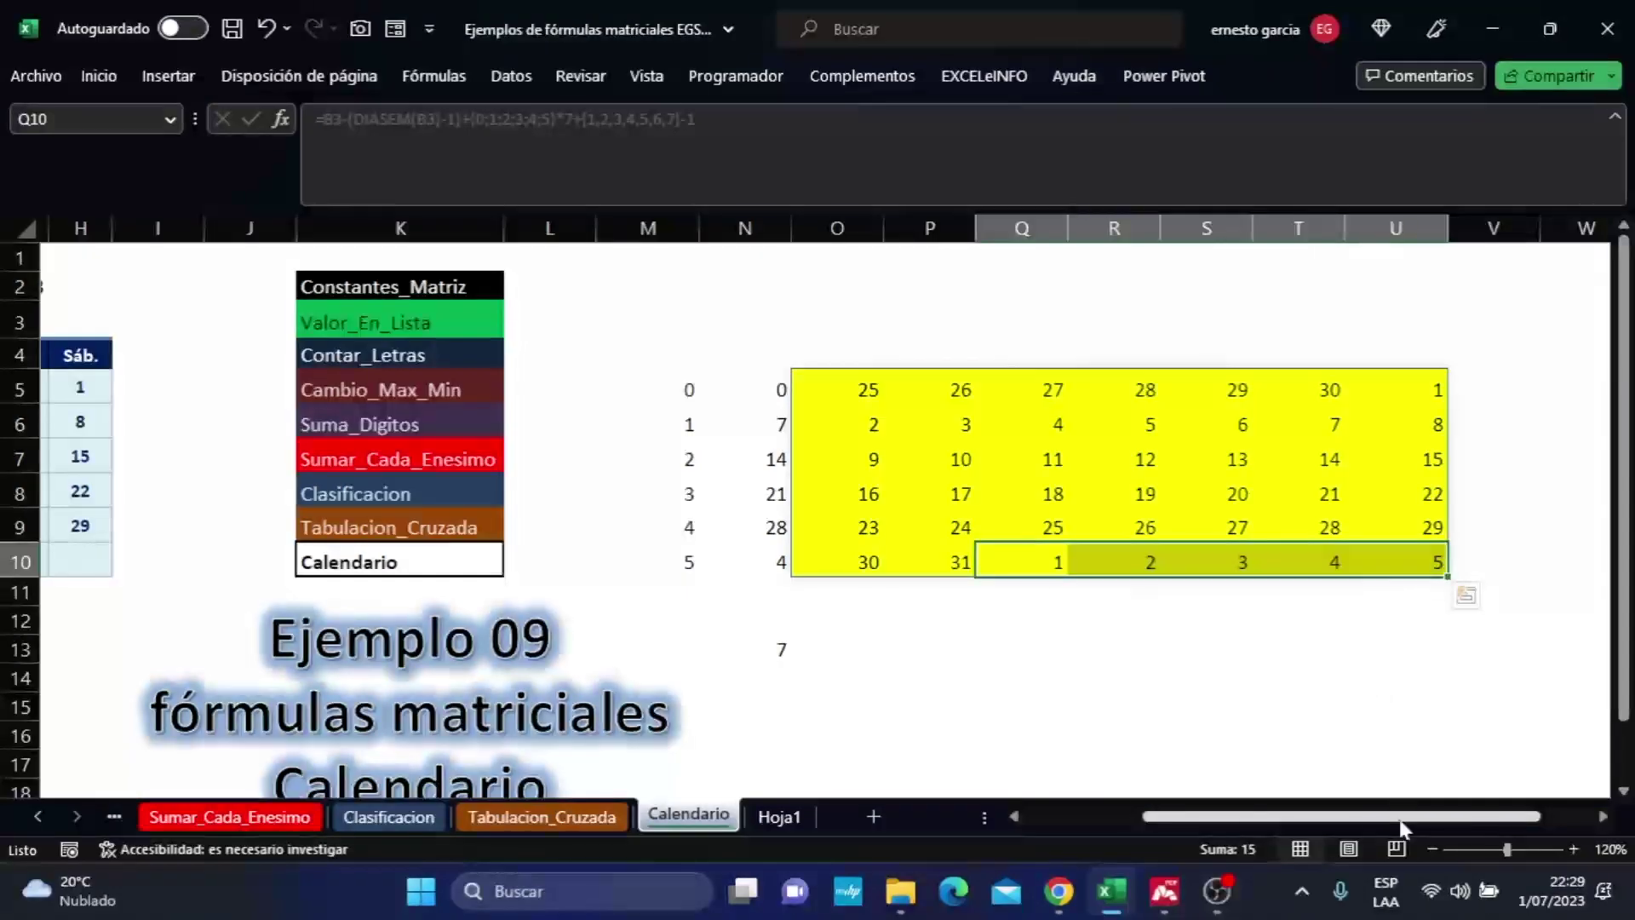
left_click(865, 390)
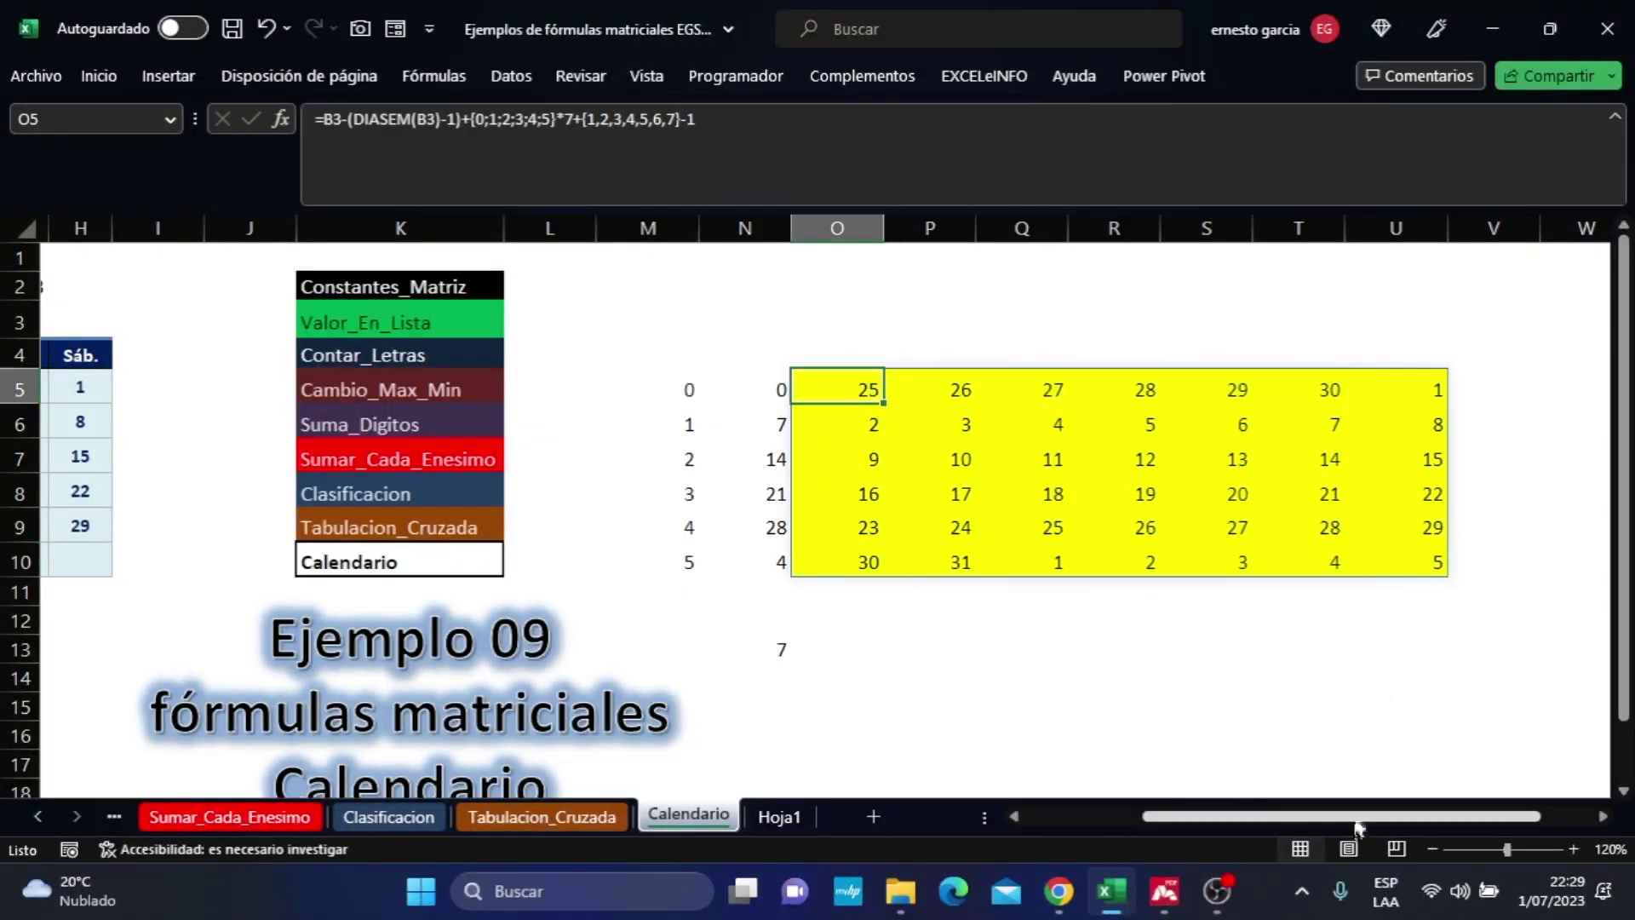
Copy the complete calendar formula from B5 and paste it into B1 as text with a leading apostrophe.
scroll(1358, 822, "left", 5)
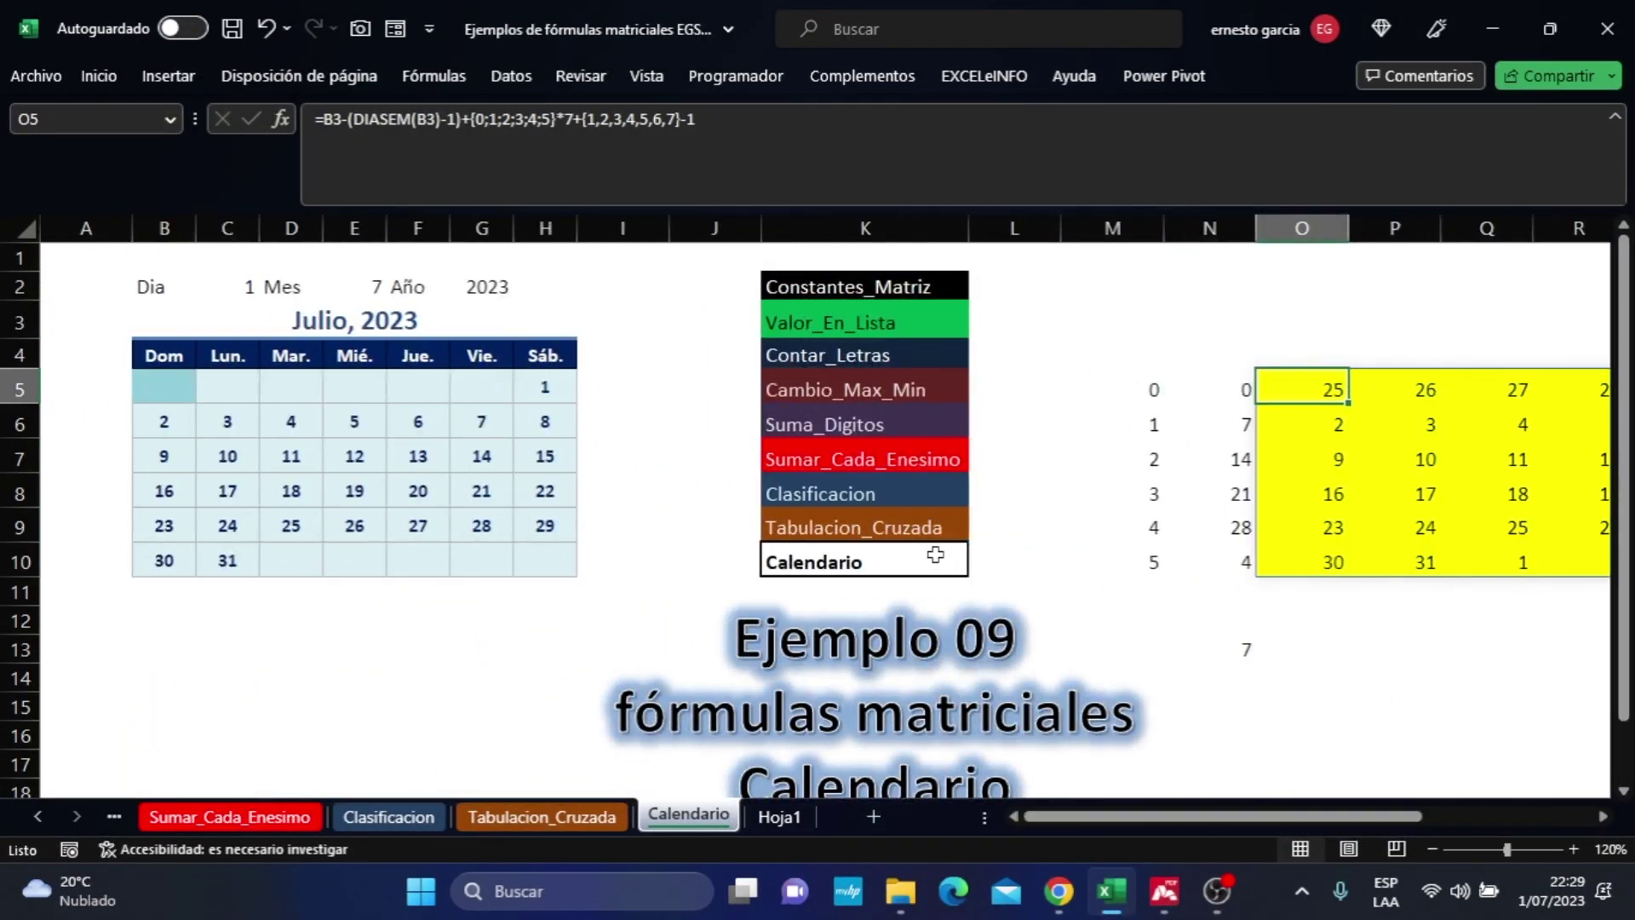
left_click(175, 390)
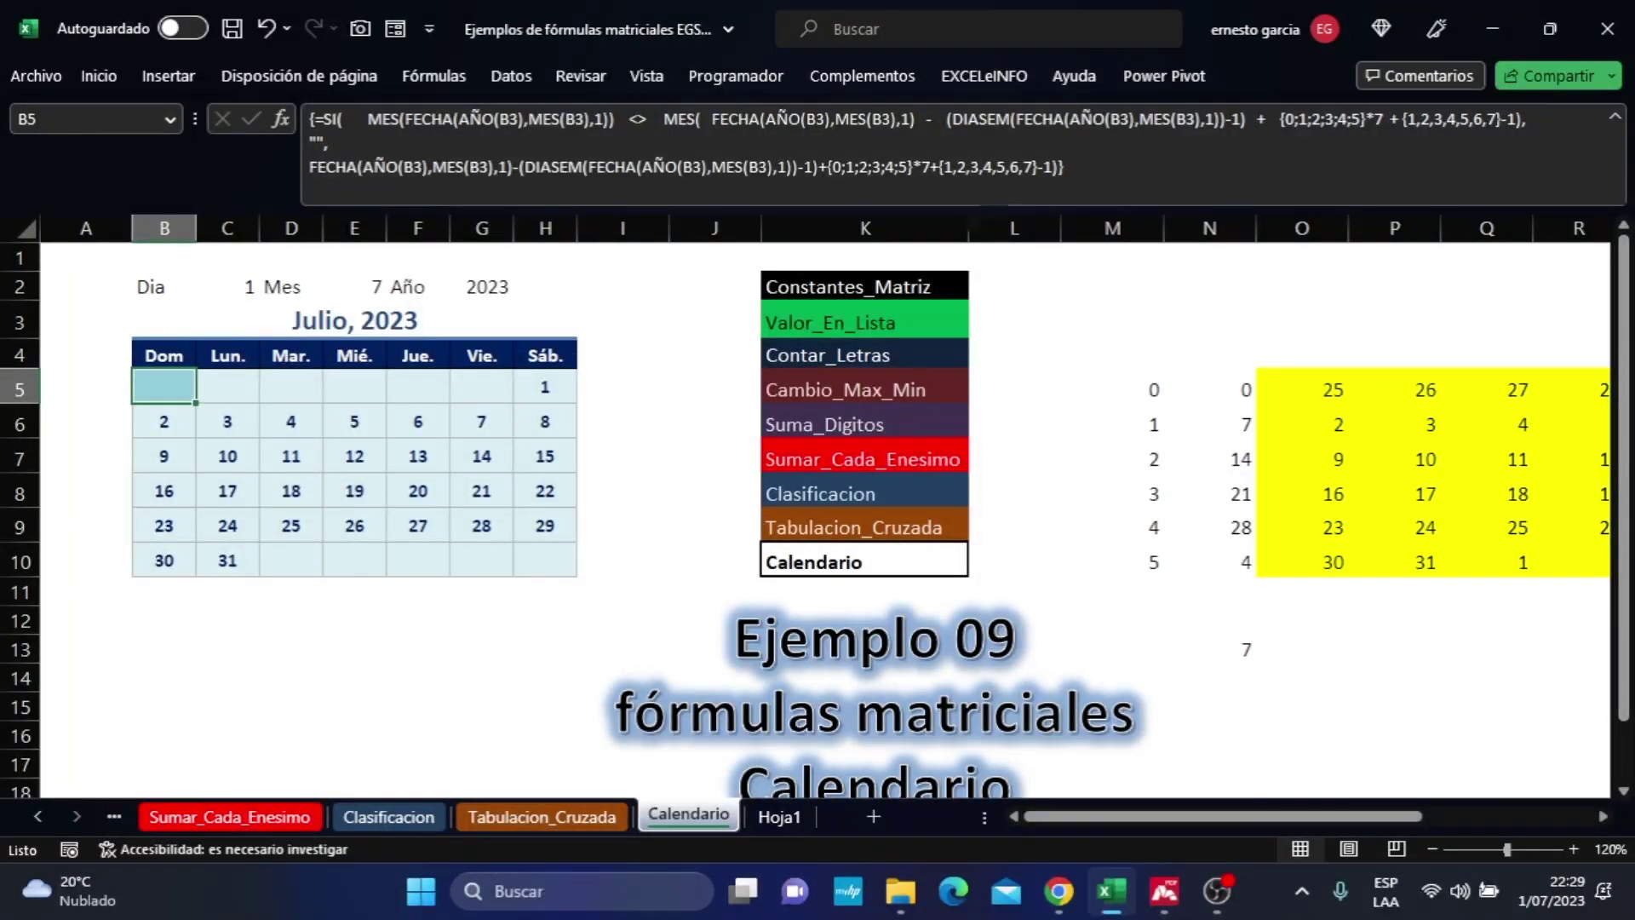
left_click_drag(1070, 194, 313, 120)
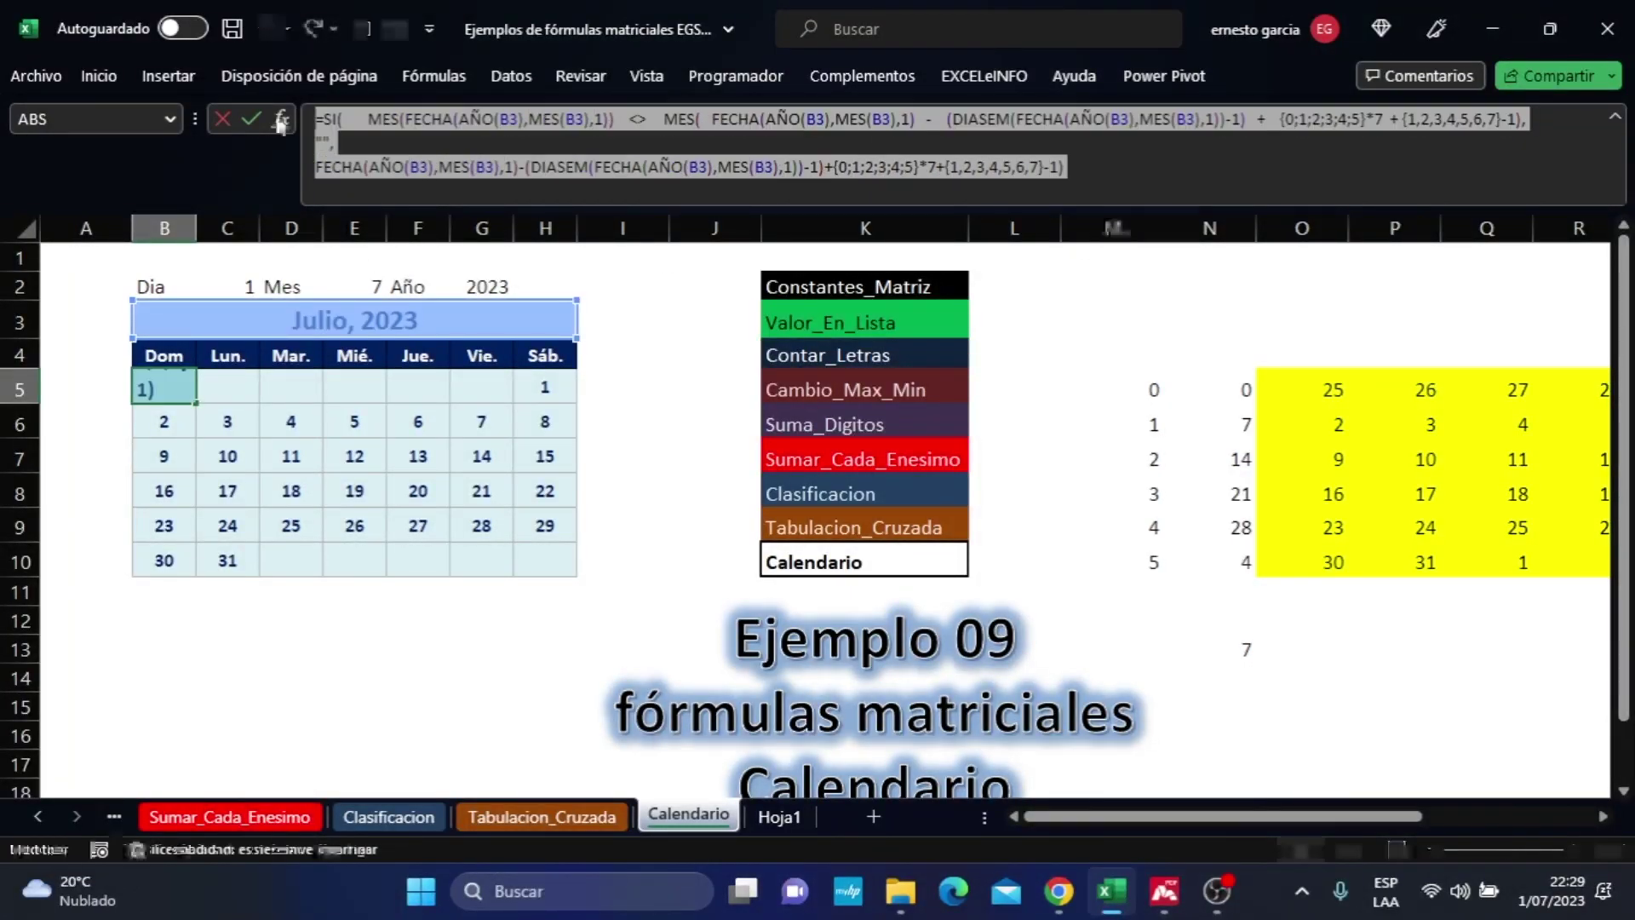
type("=")
left_click(175, 258)
key("Escape")
key("Up")
key("Up")
key("Up")
key("Up")
type("'")
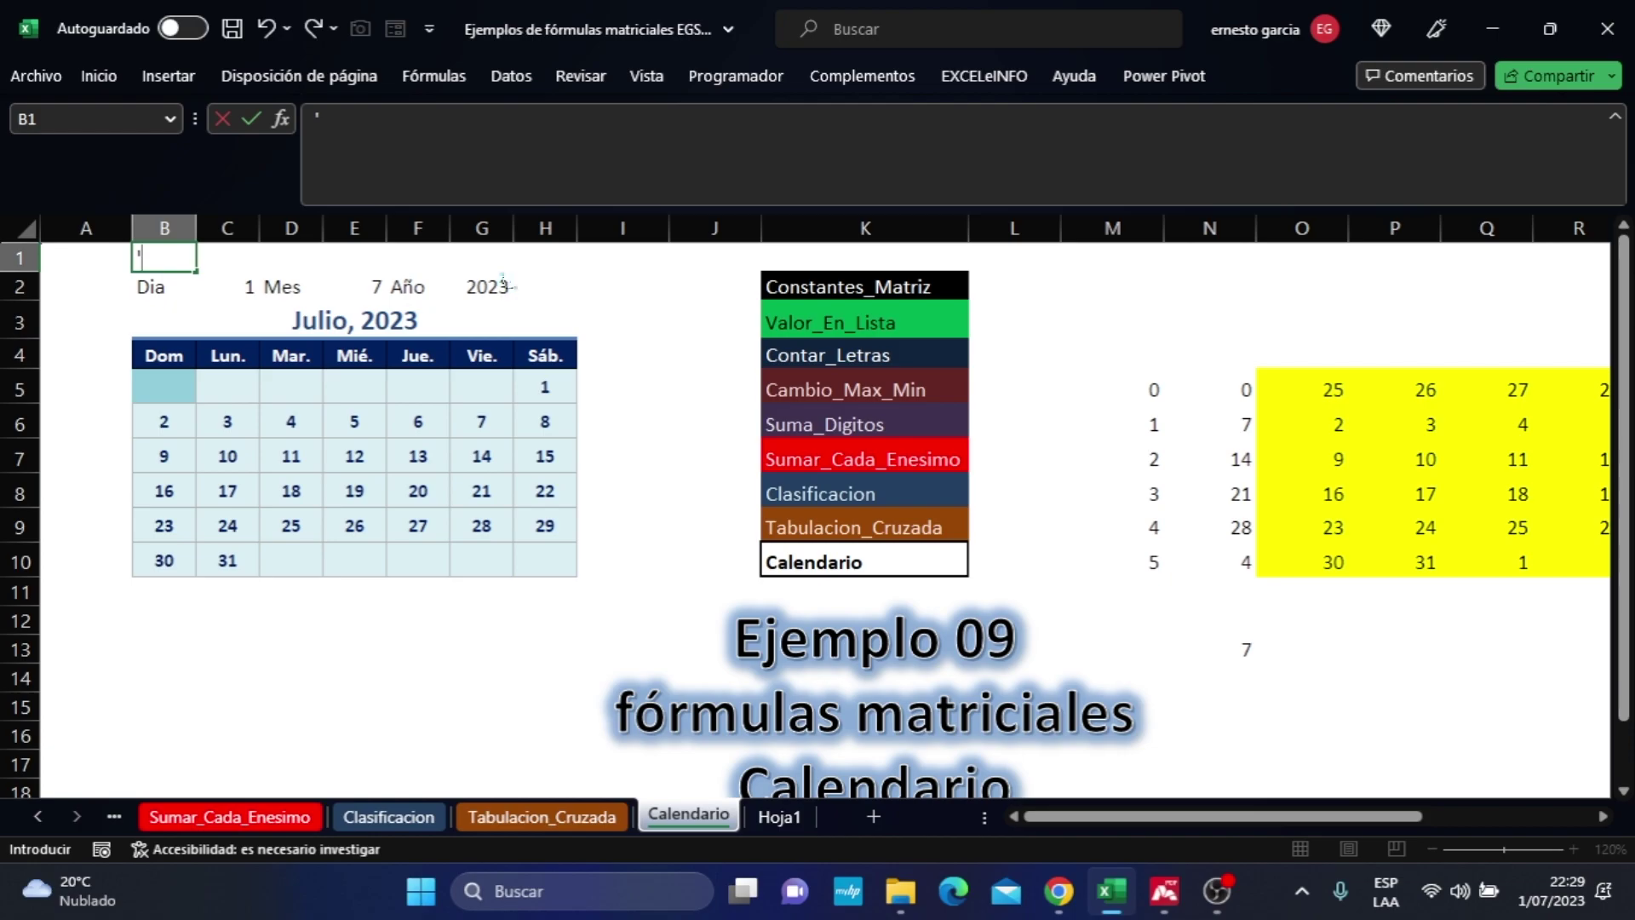
key("ctrl+v")
key("Return")
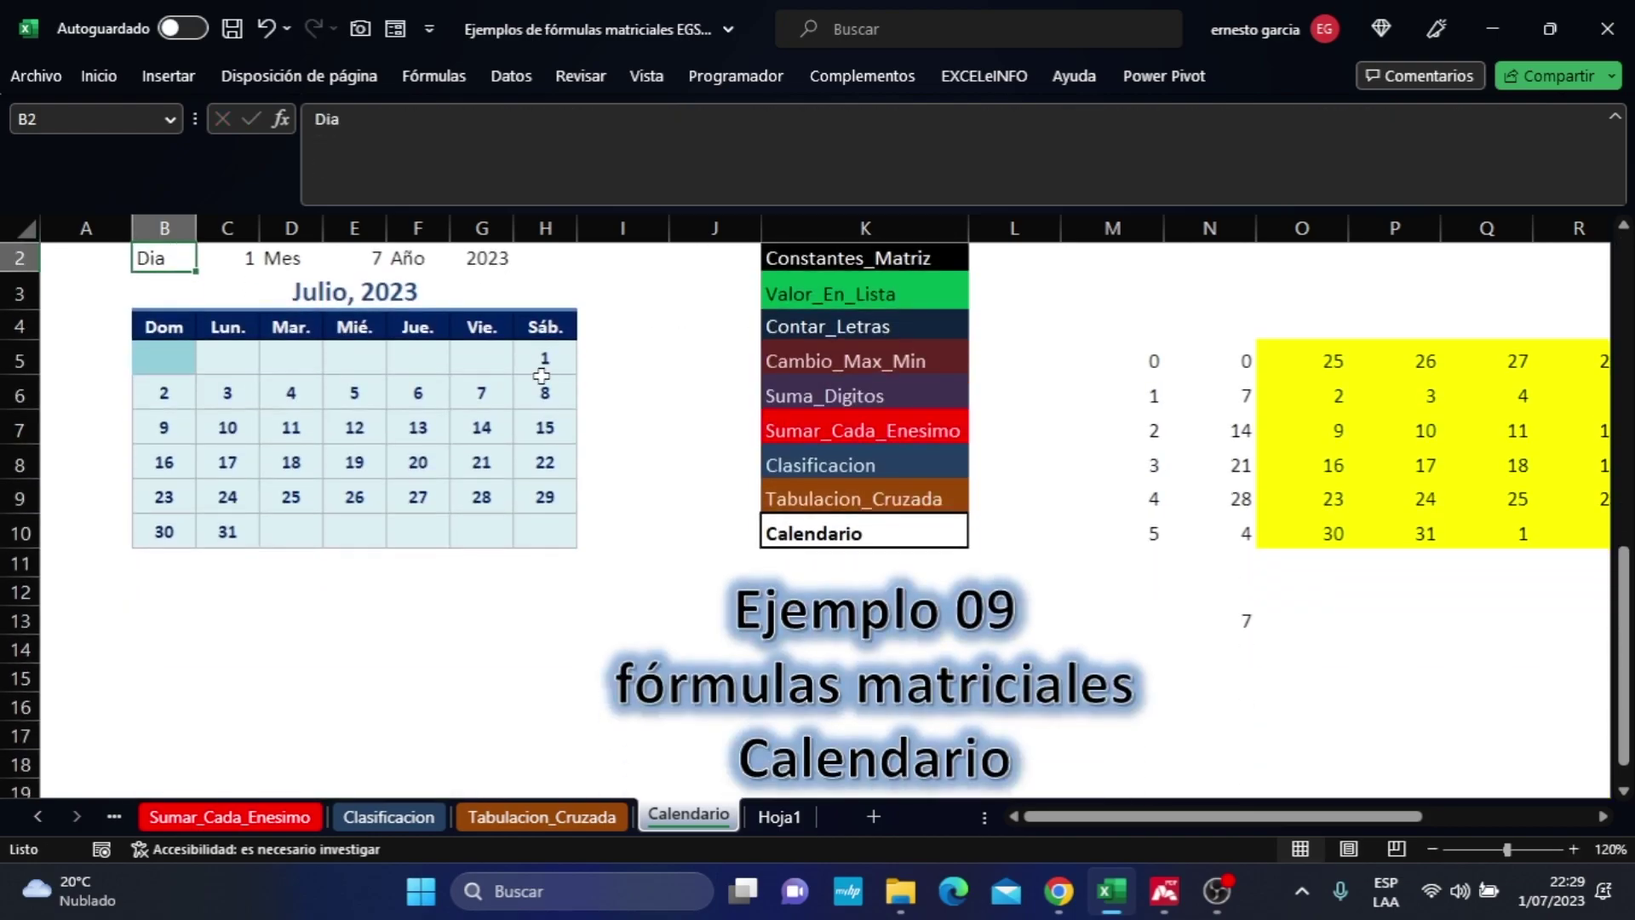
Apply the Texto number format to the pasted formula in B1.
scroll(441, 353, "up", 2)
scroll(440, 353, "up", 4)
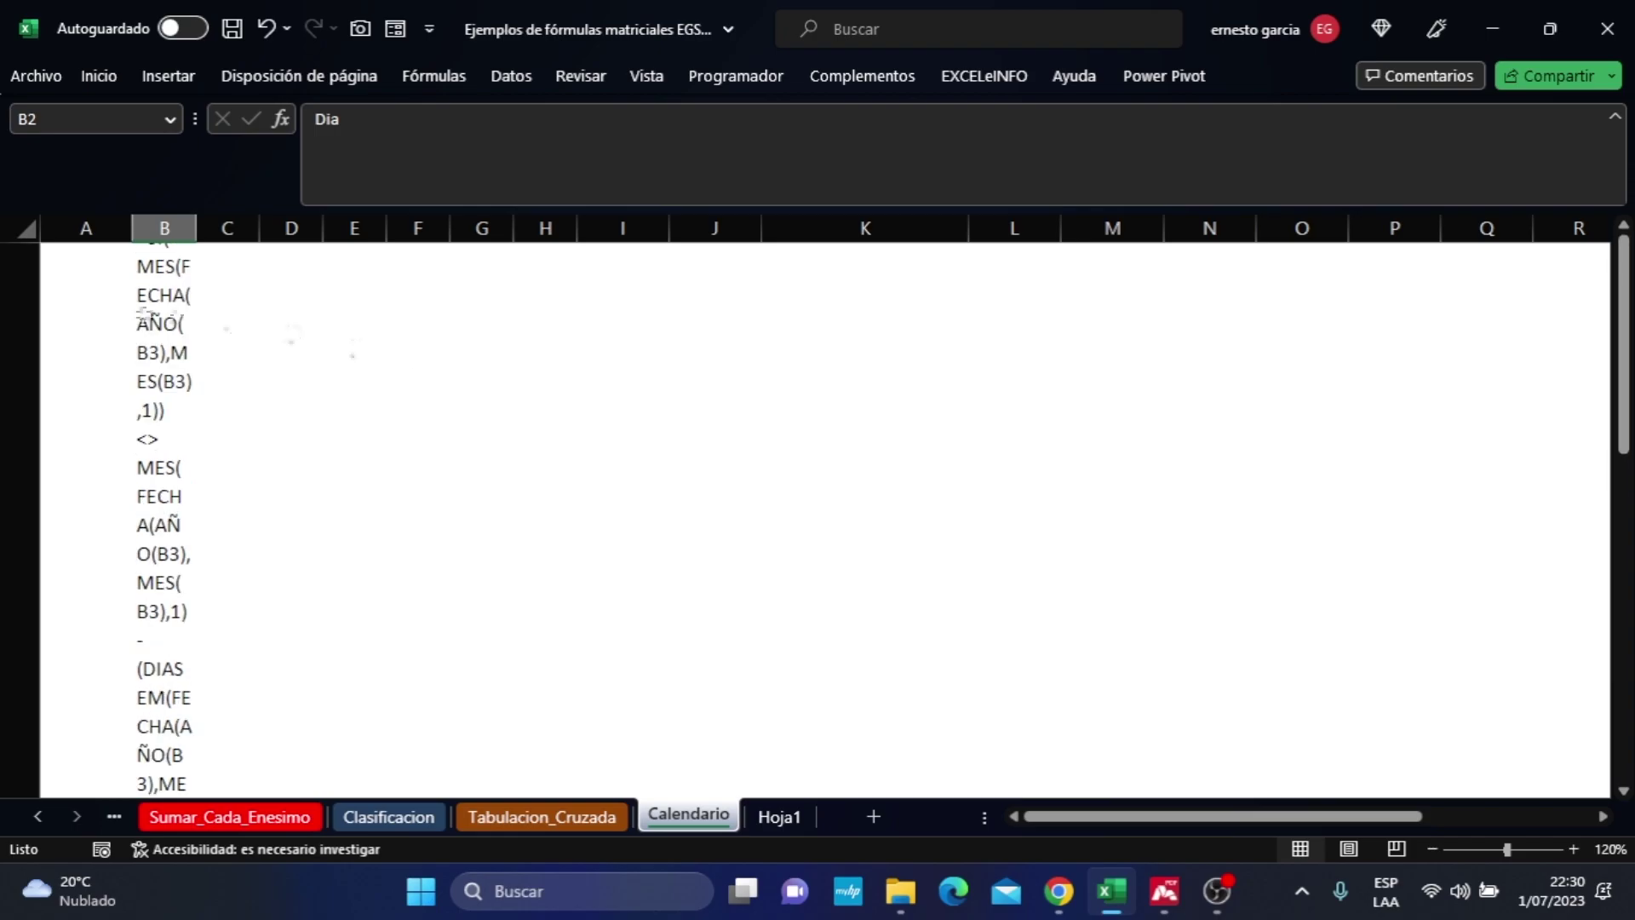
left_click(166, 281)
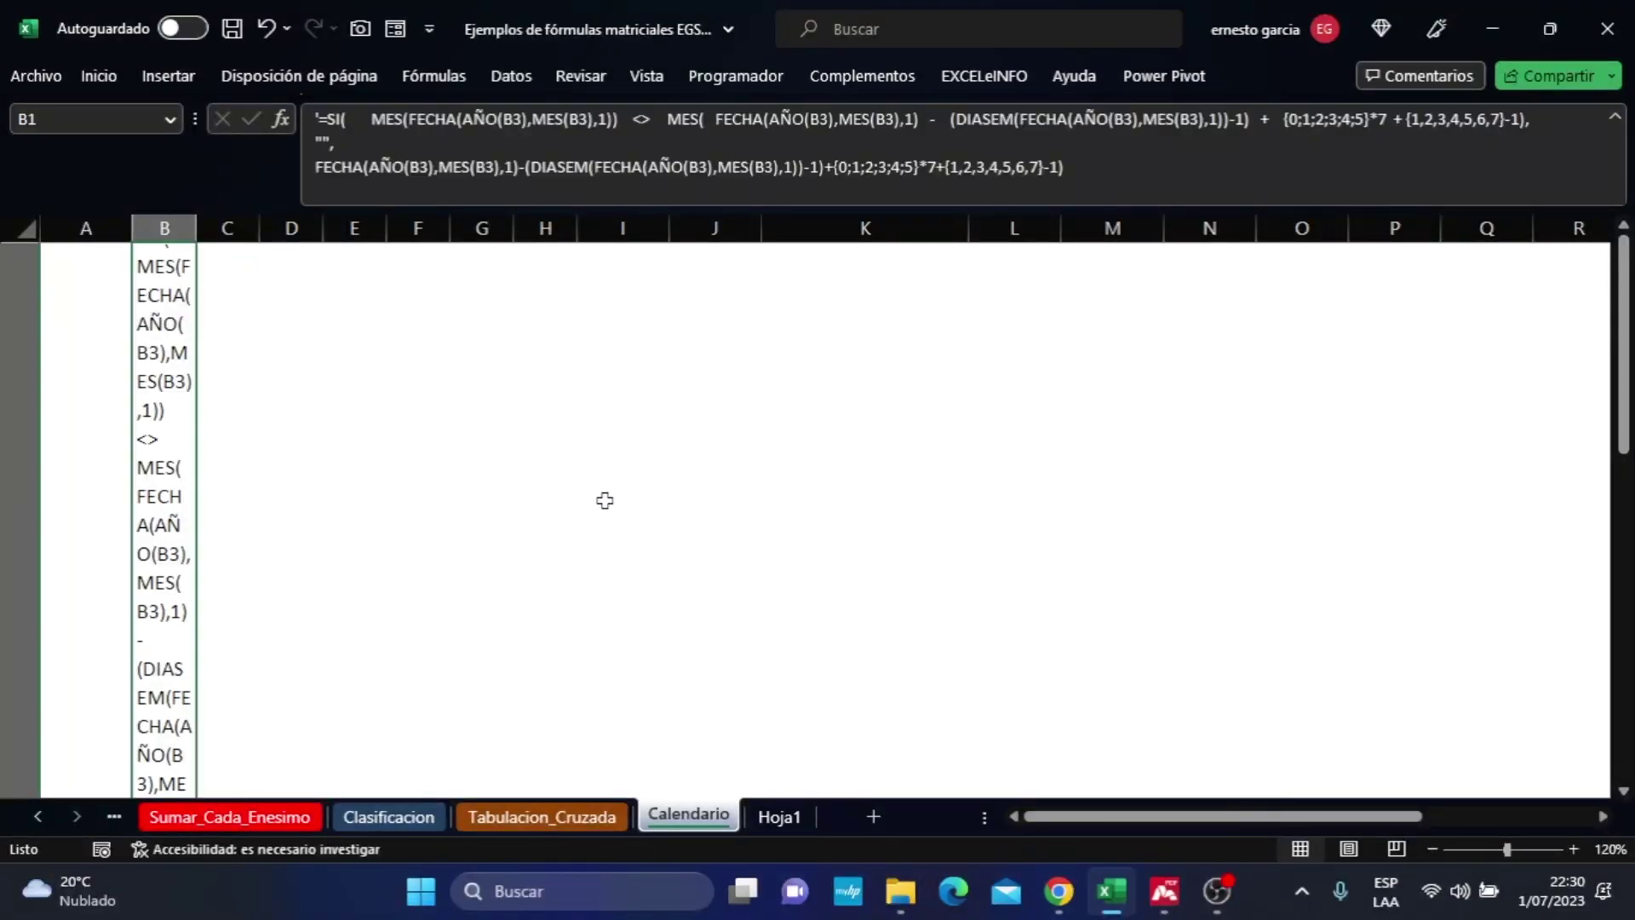
key("ctrl+1")
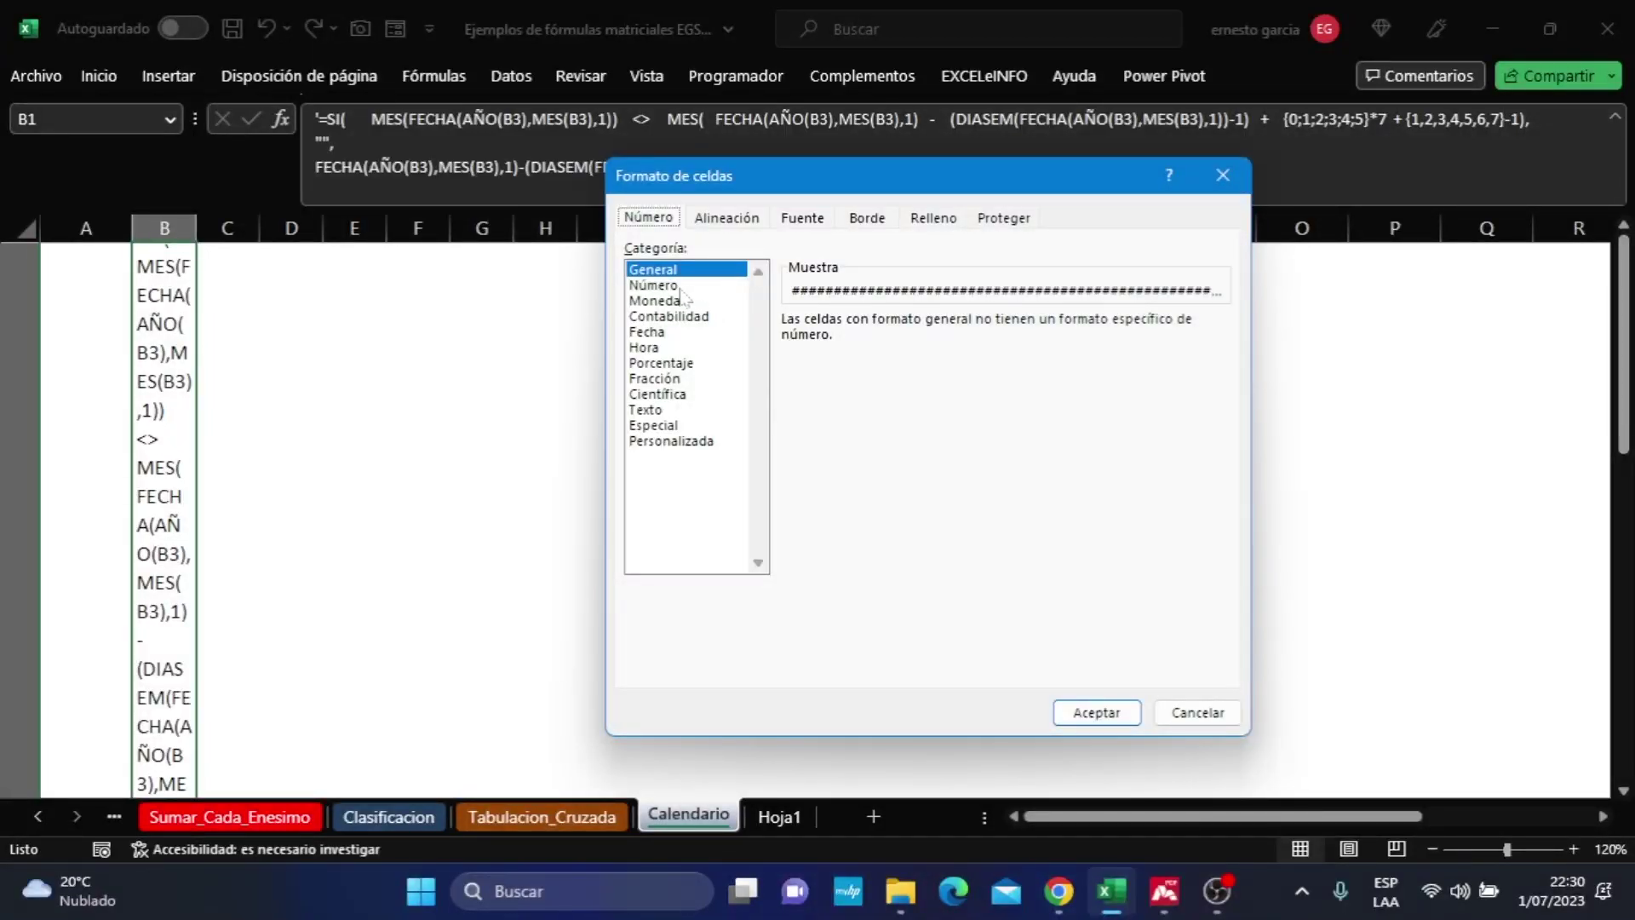
left_click(663, 410)
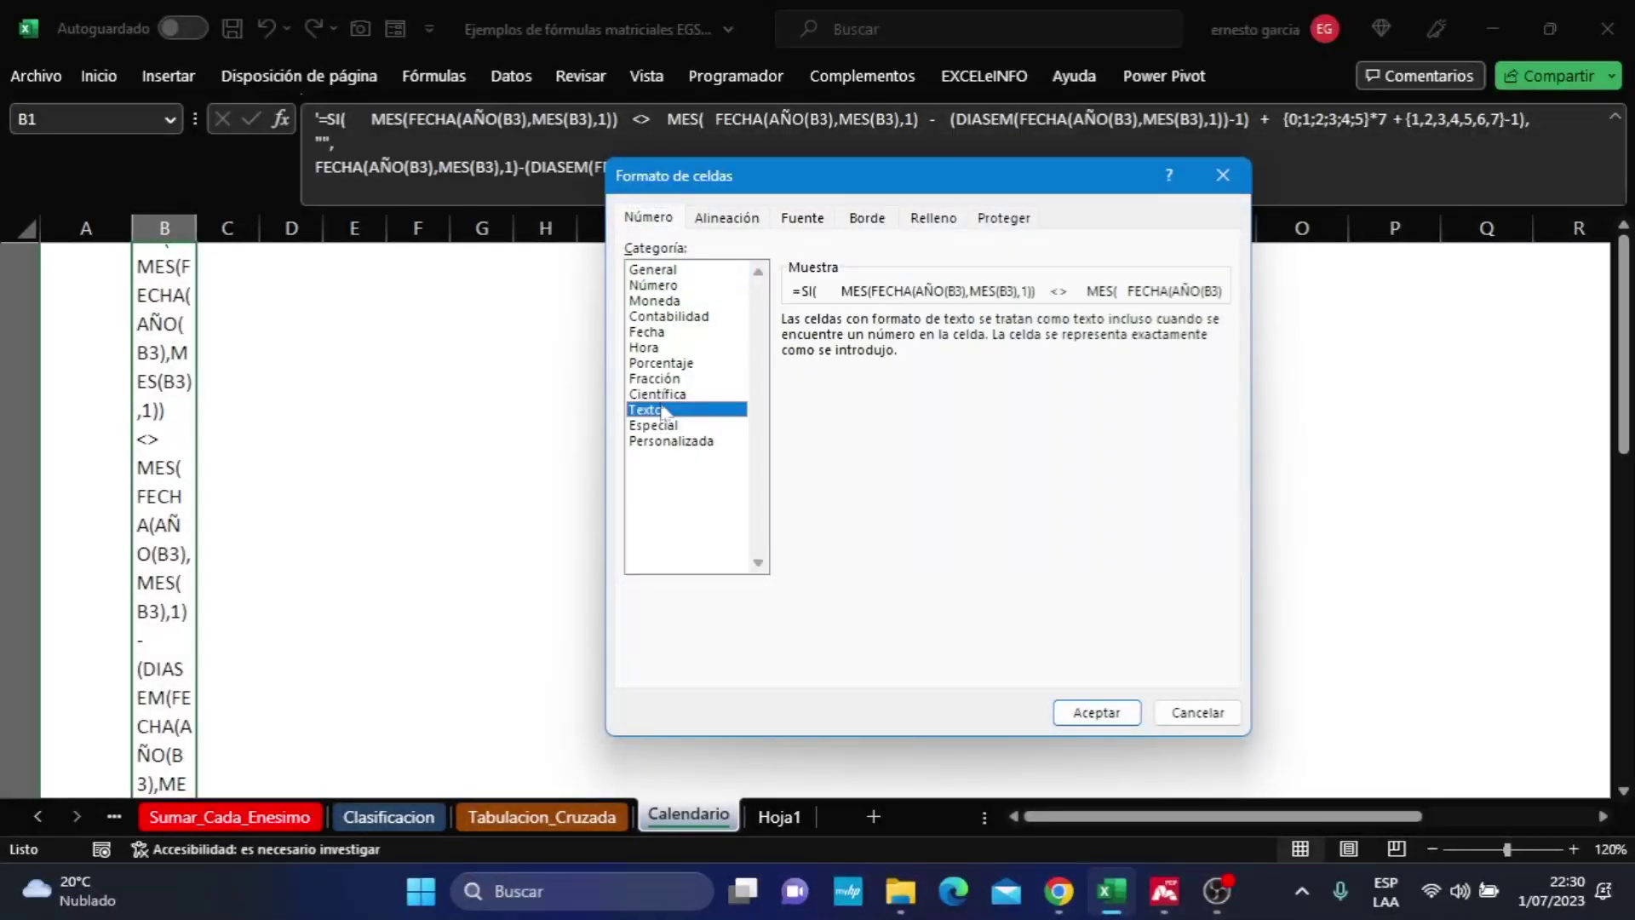
left_click(1090, 707)
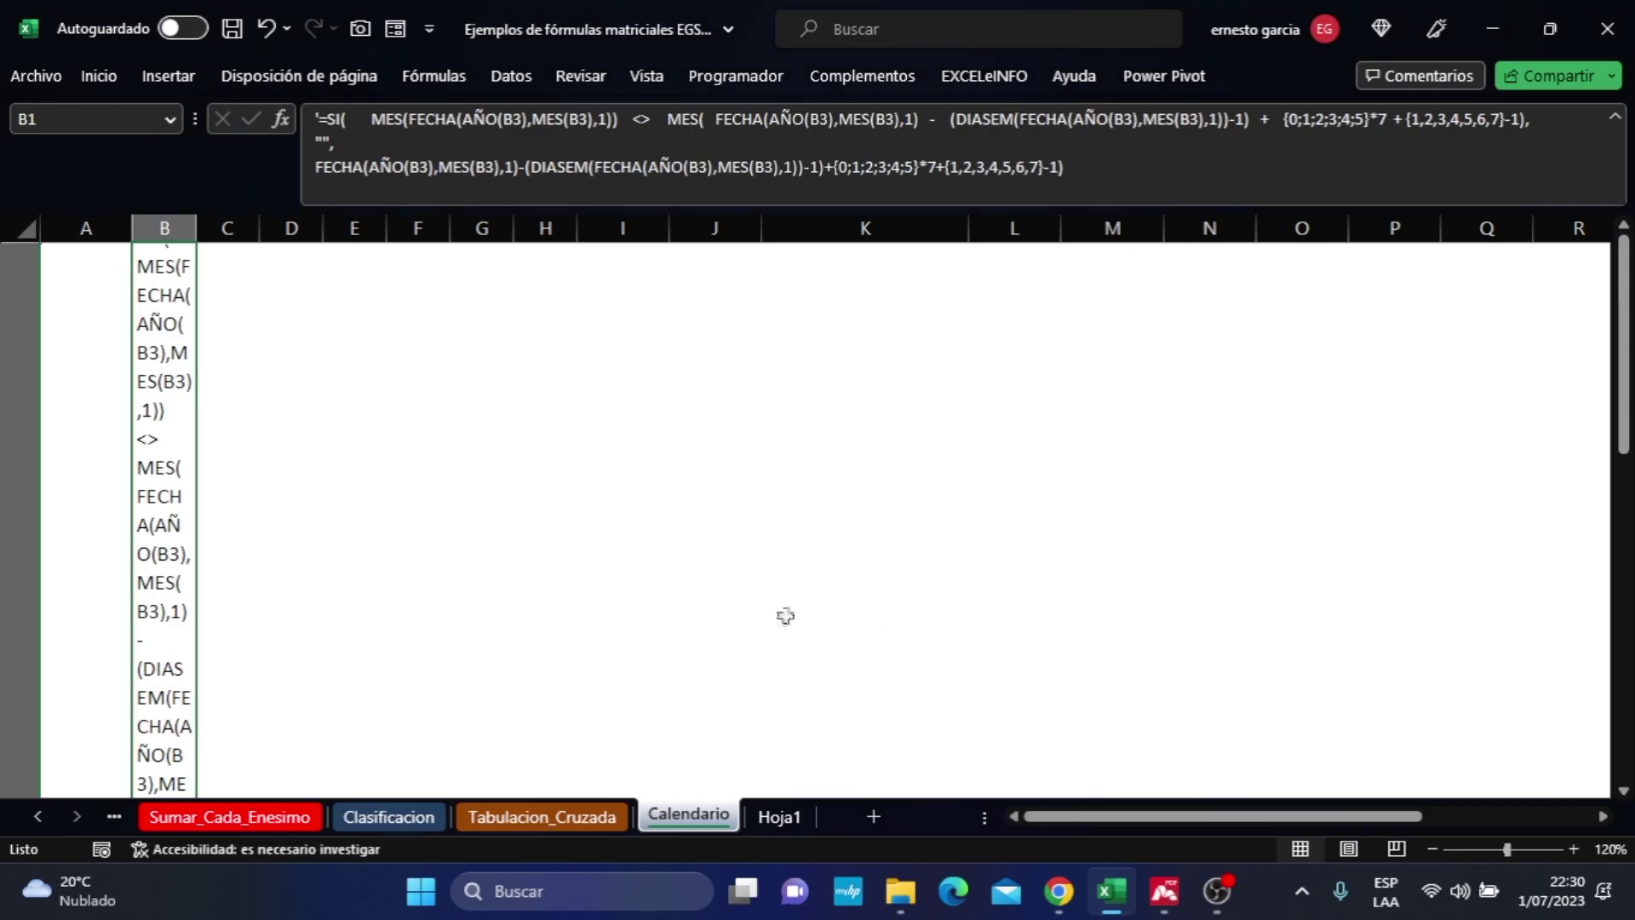
Turn off text wrapping (Ajustar texto) for B1.
key("ctrl+1")
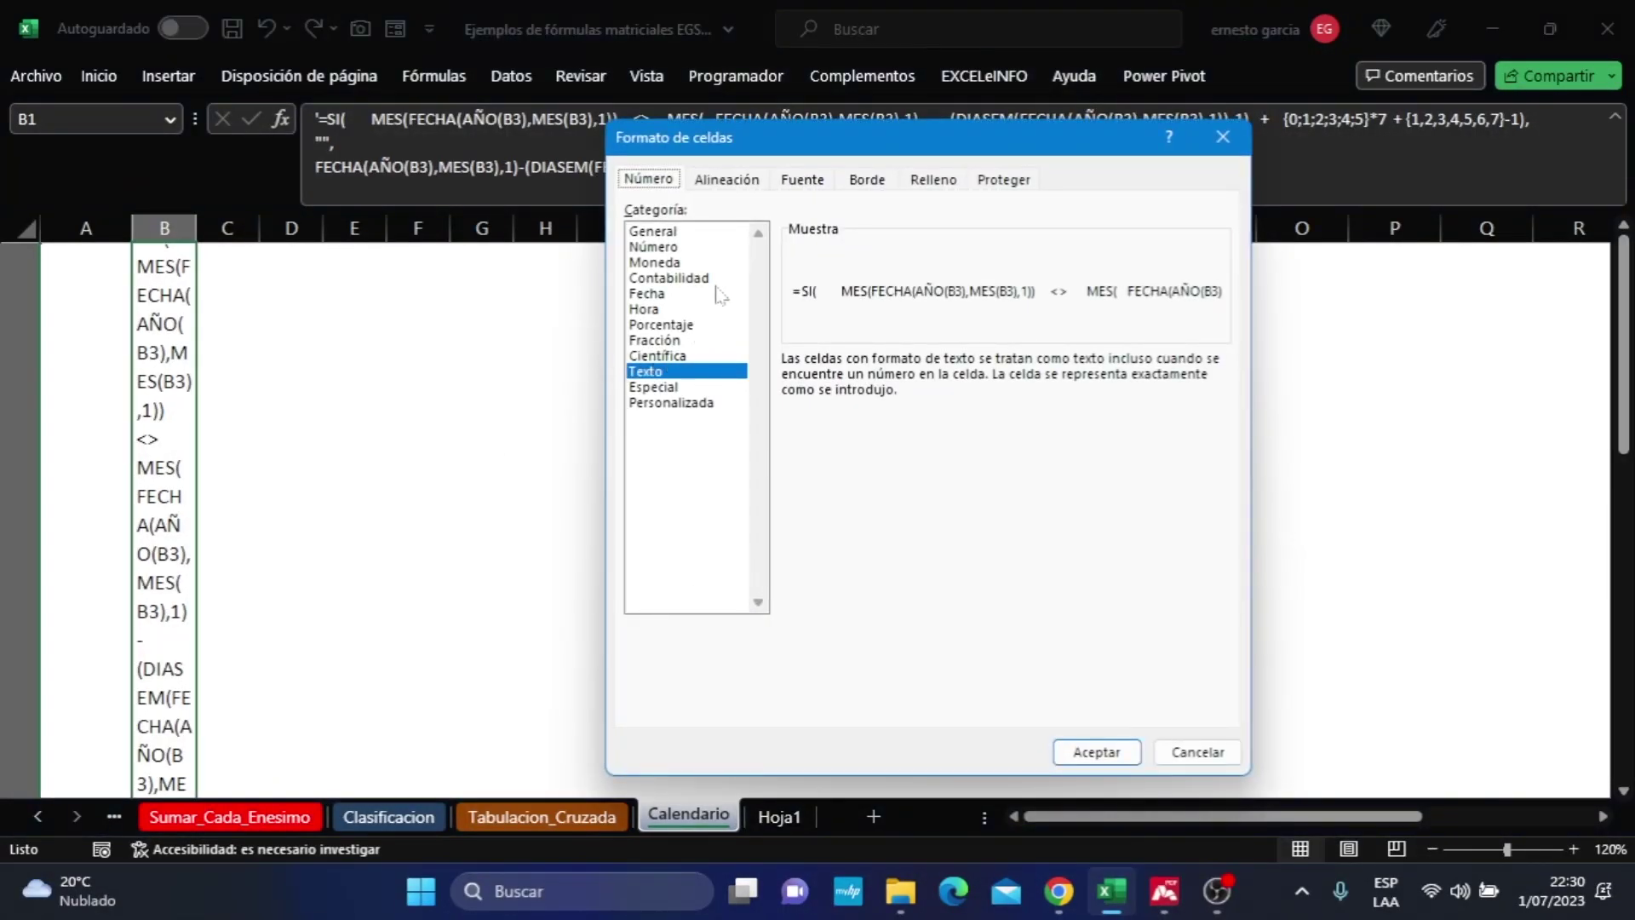
left_click(727, 179)
left_click(644, 385)
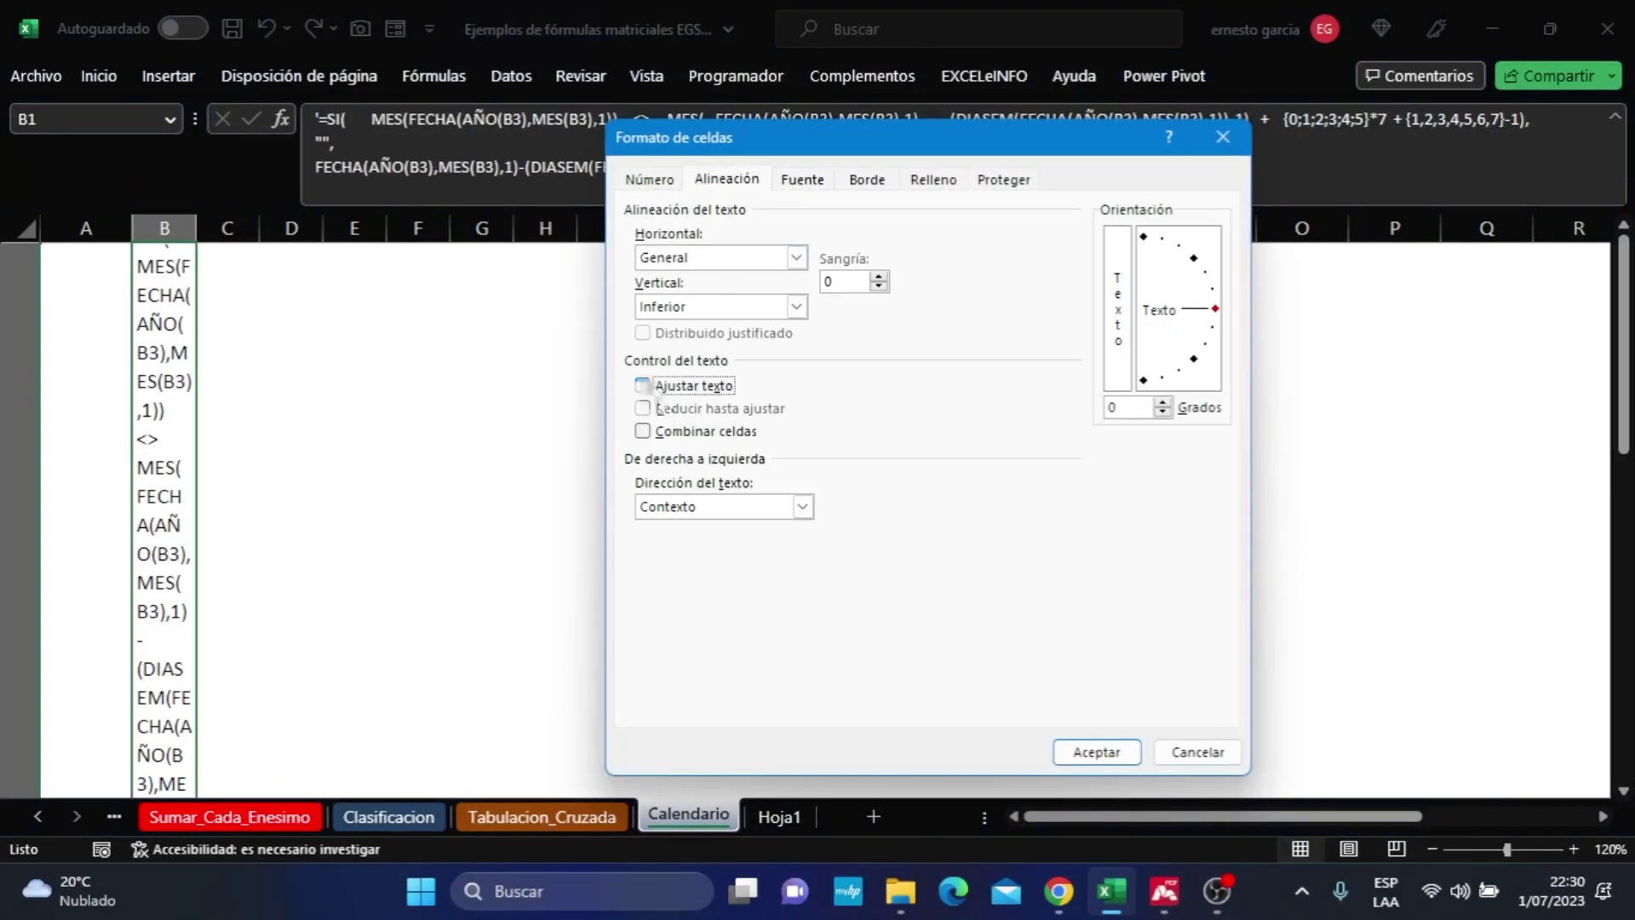
left_click(1097, 752)
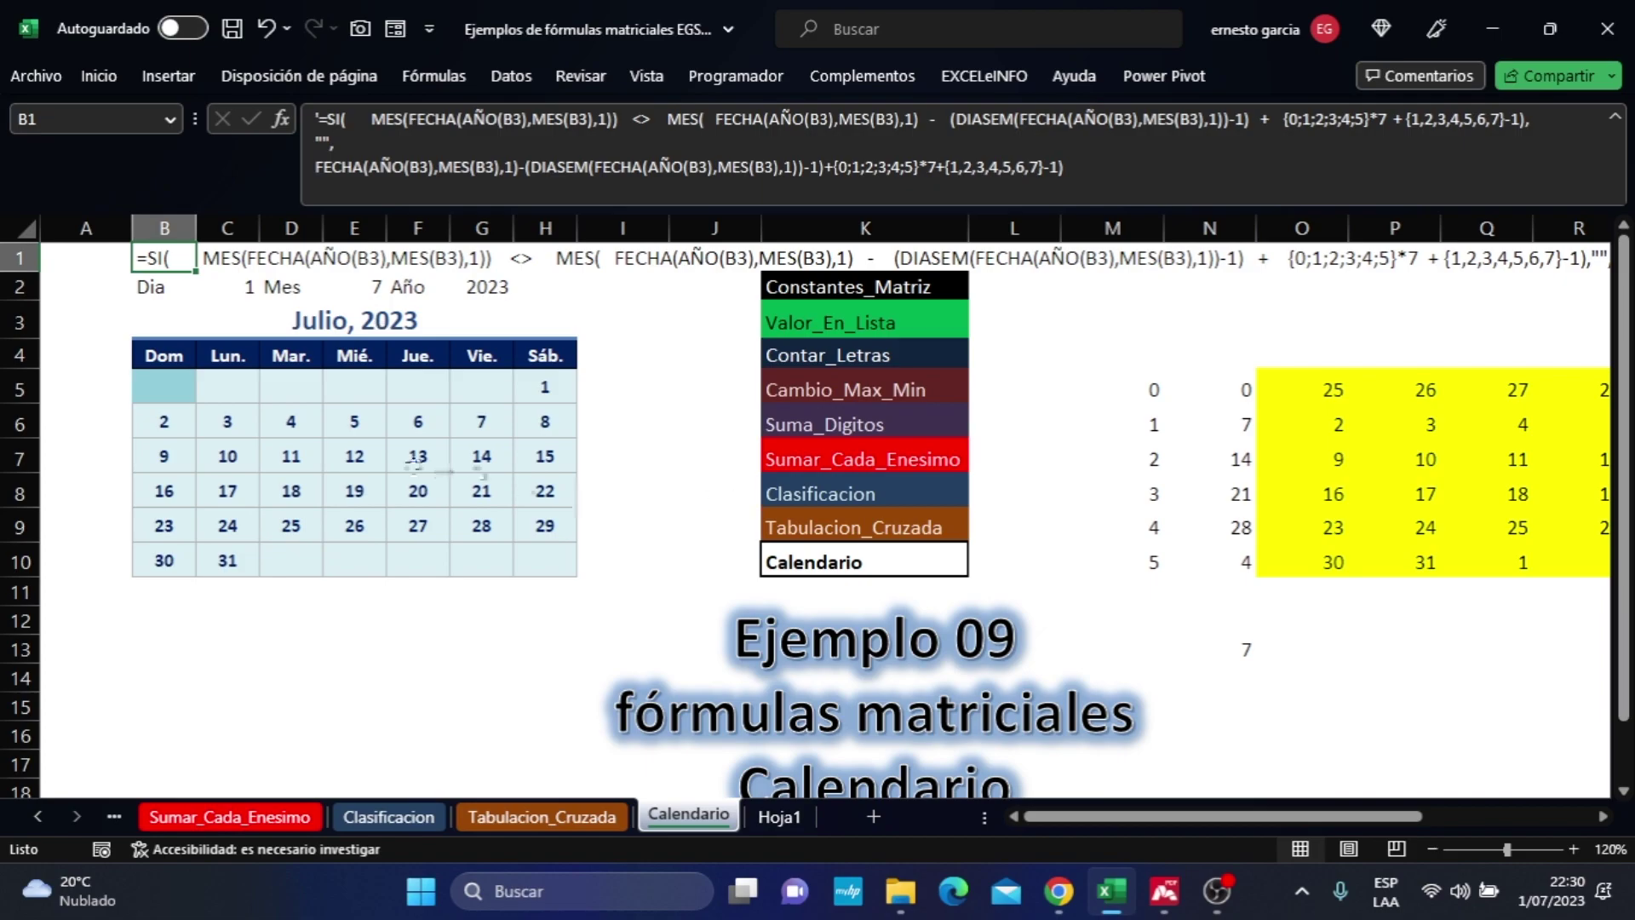
Review the calendar's source cells: the B5 formula, the day, month and year values in row 2, and the B3 date.
left_click(170, 387)
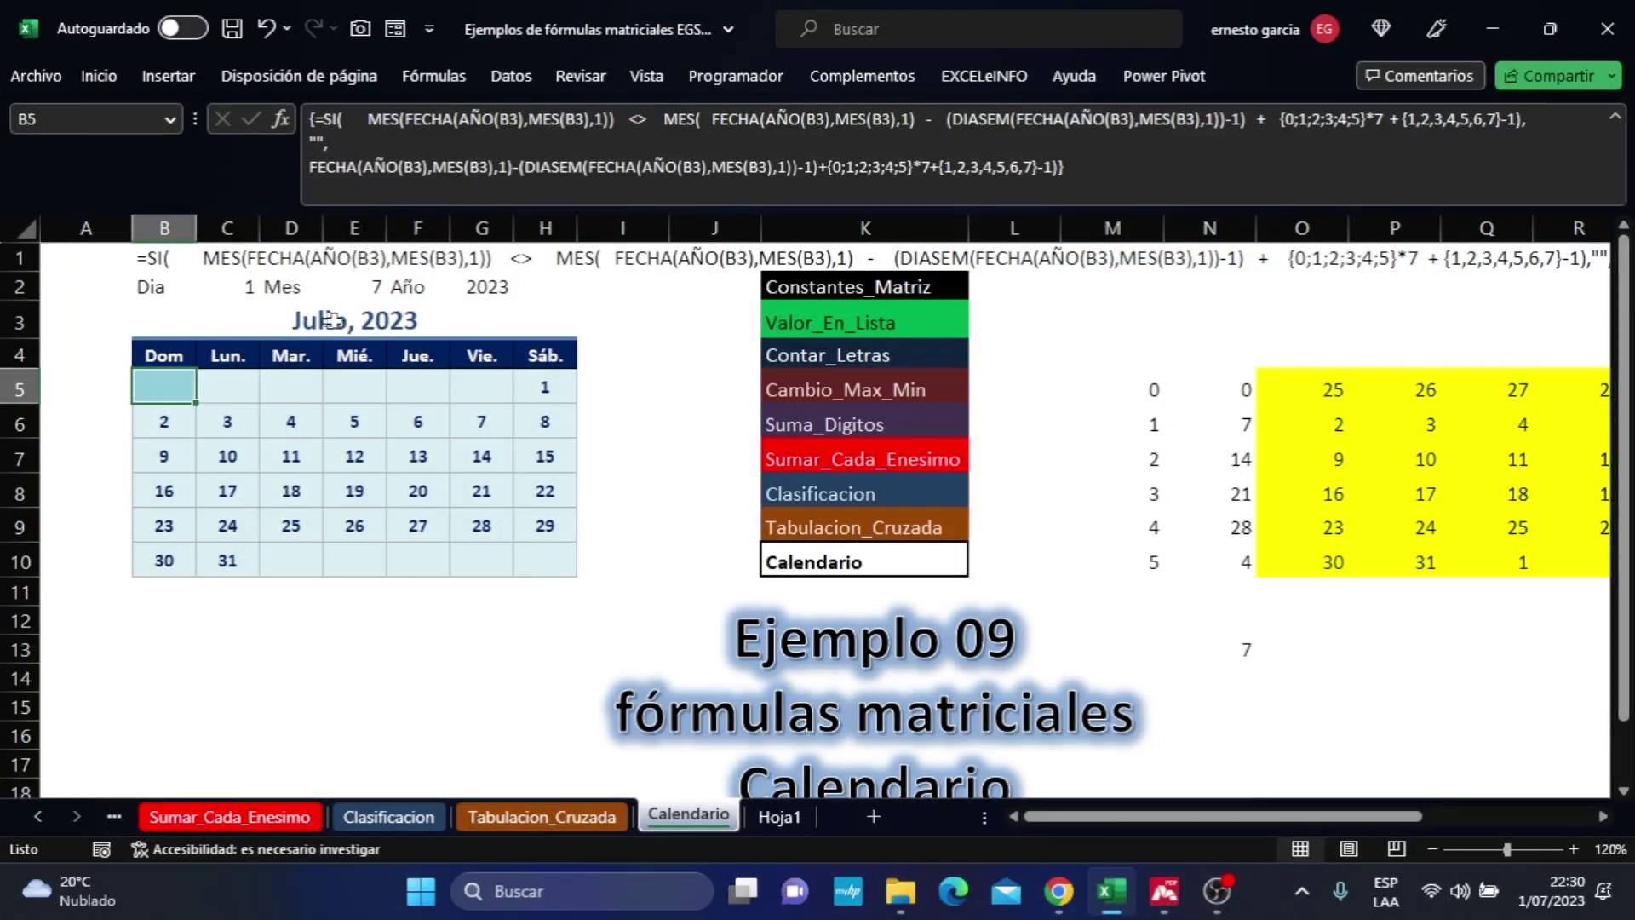
left_click(243, 292)
left_click(357, 286)
left_click(497, 288)
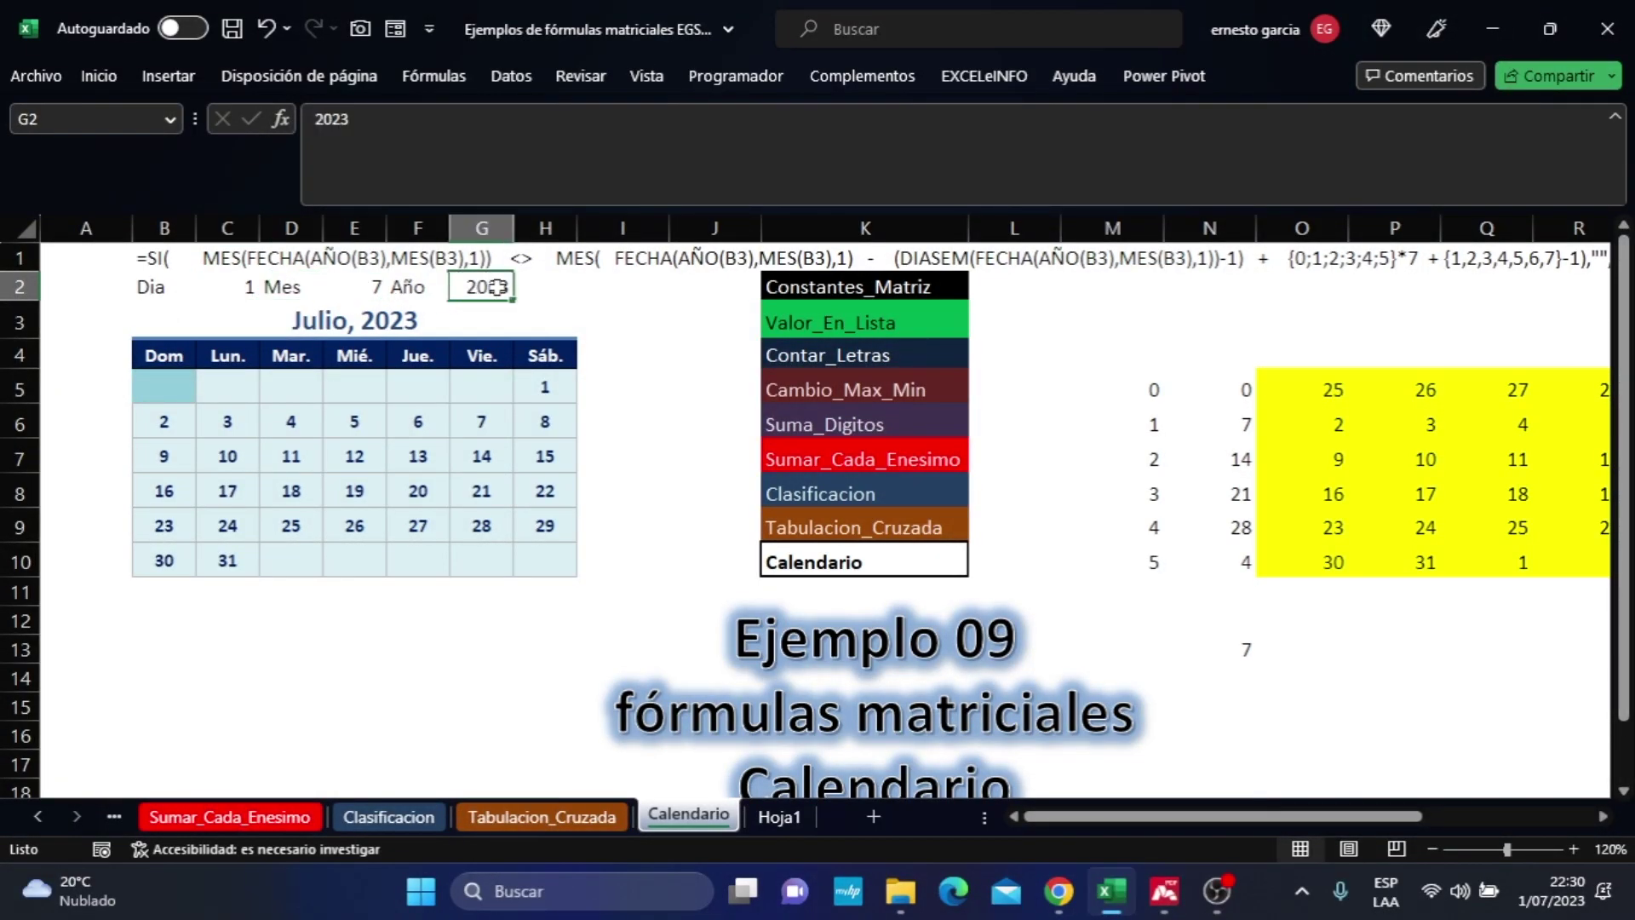
left_click(245, 291)
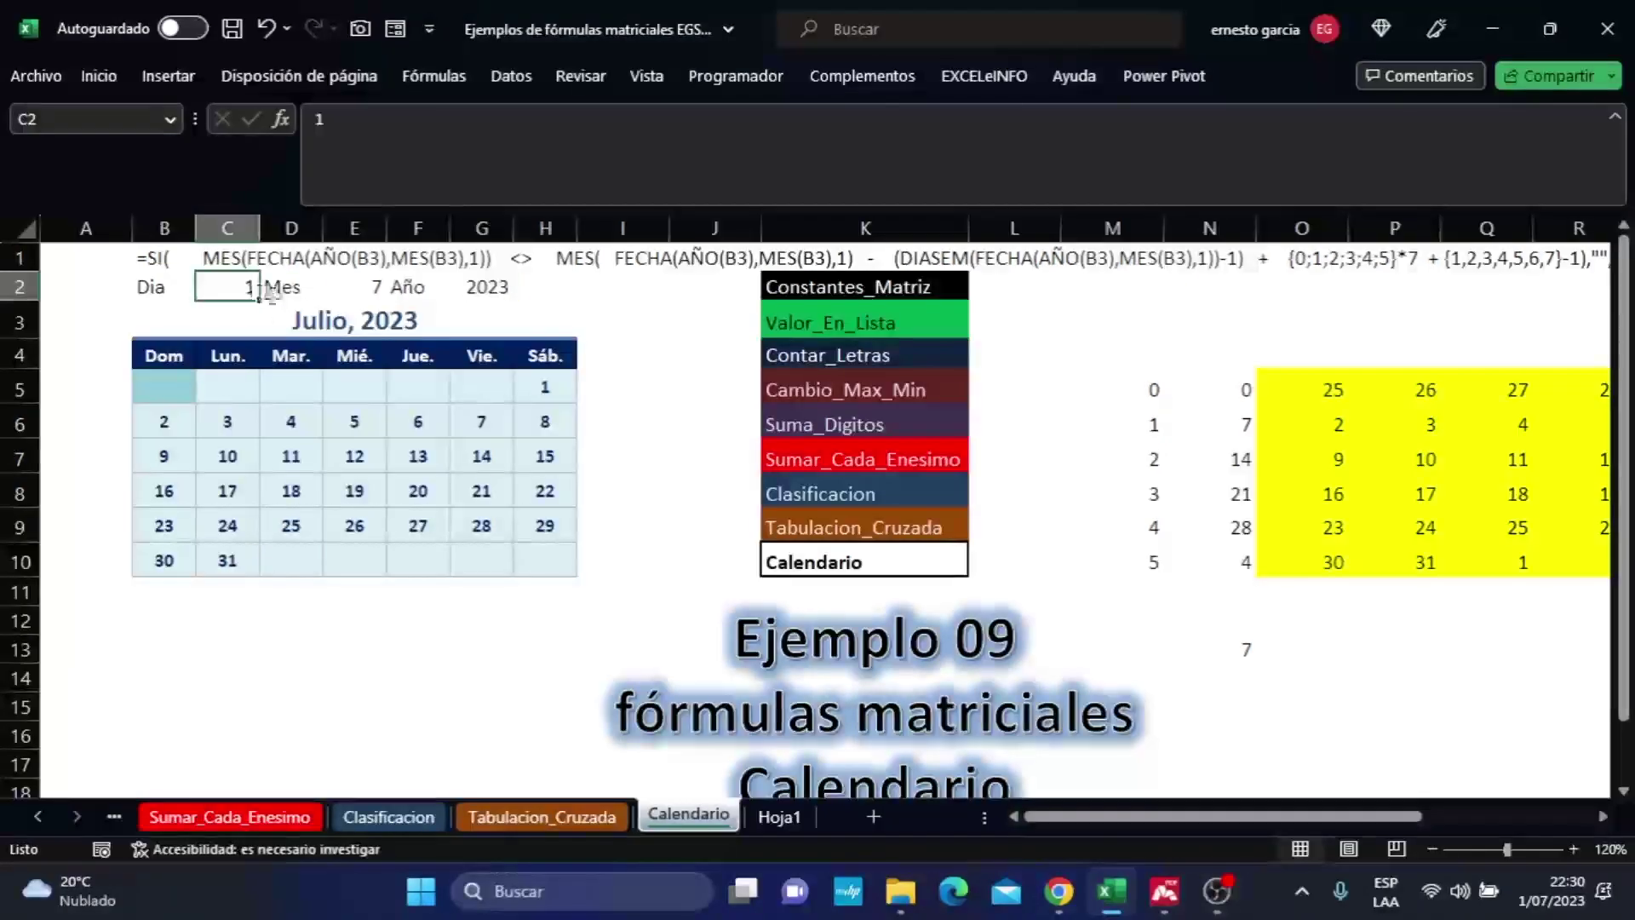
left_click(346, 325)
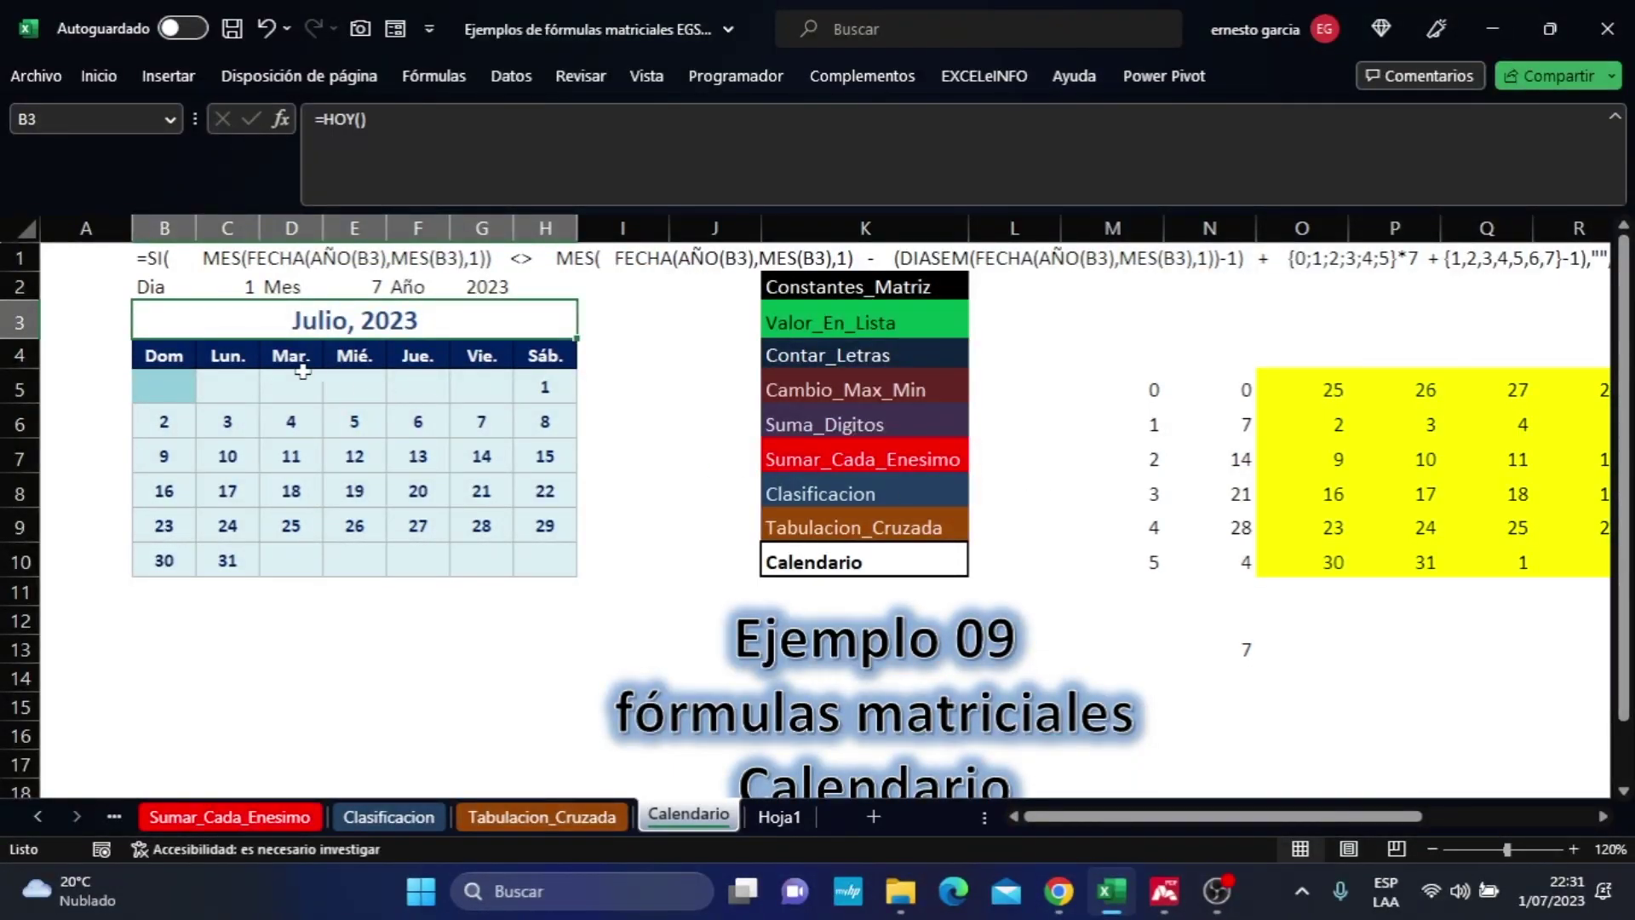
Replace the three FECHA(AÑO(B3),MES(B3),1) expressions in the B5 formula's logical test with a direct reference to B3.
left_click(170, 387)
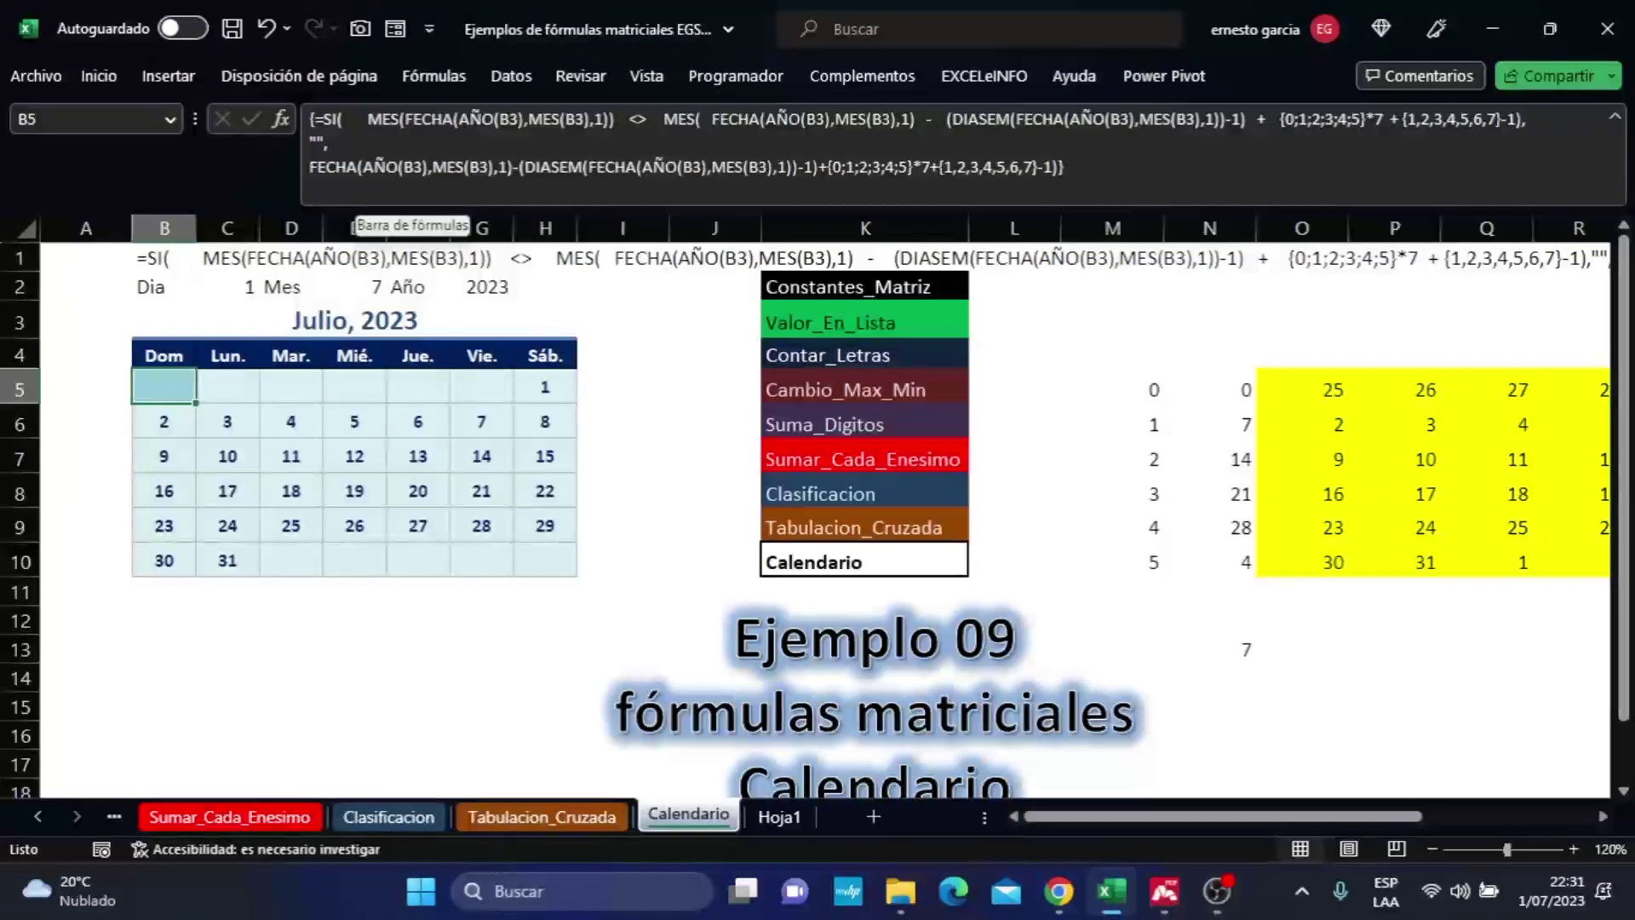
left_click_drag(405, 119, 469, 119)
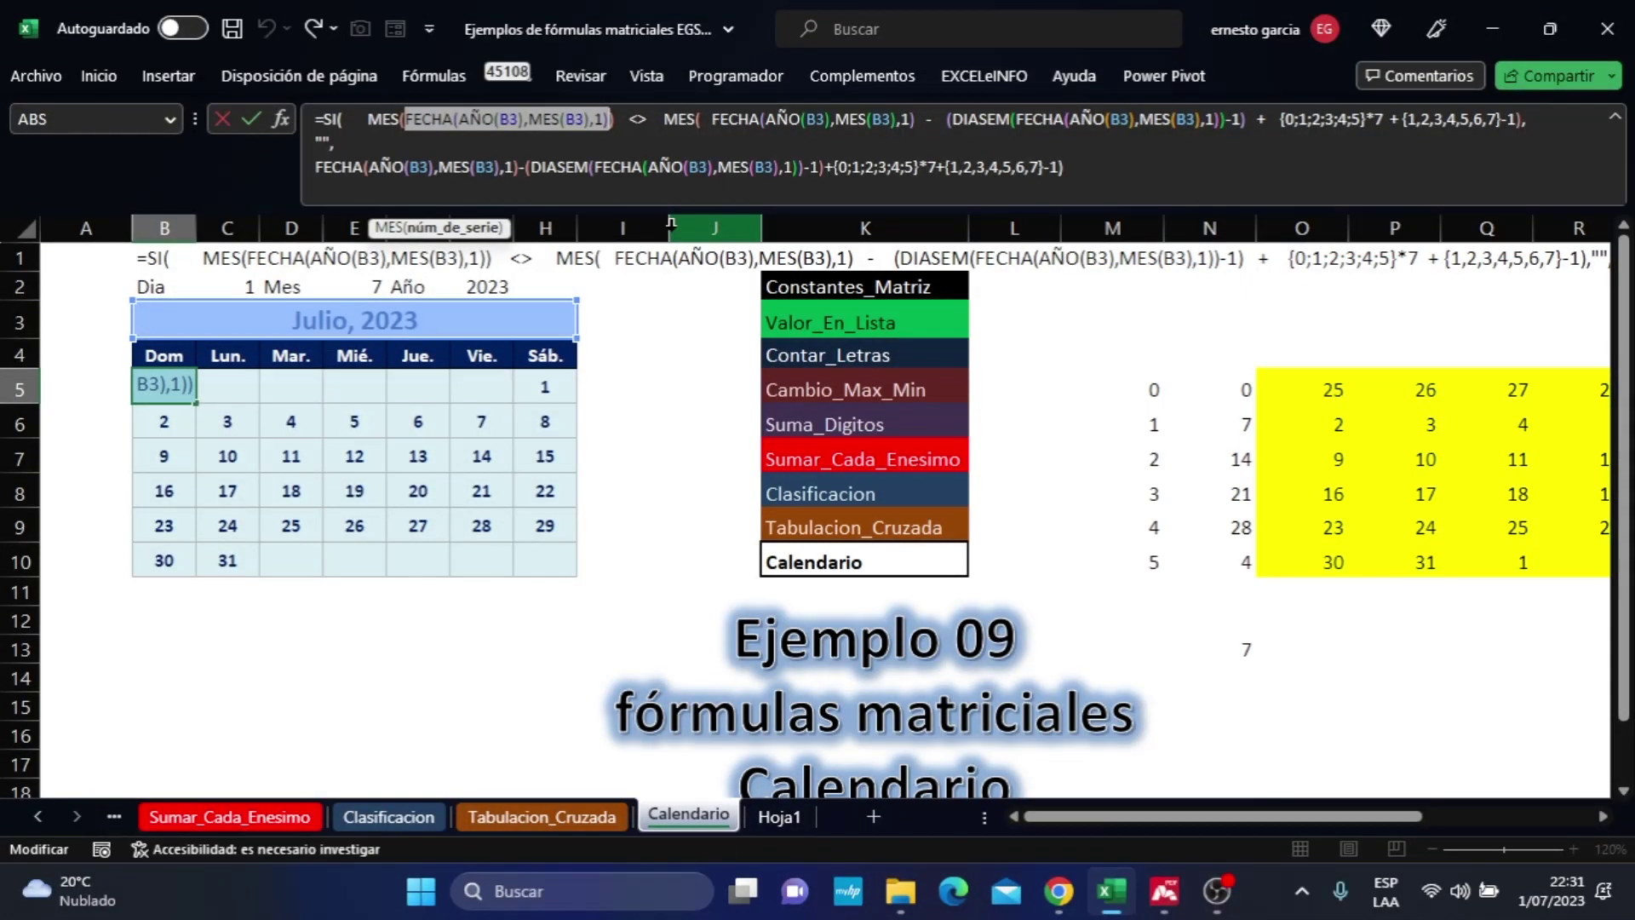
left_click(334, 314)
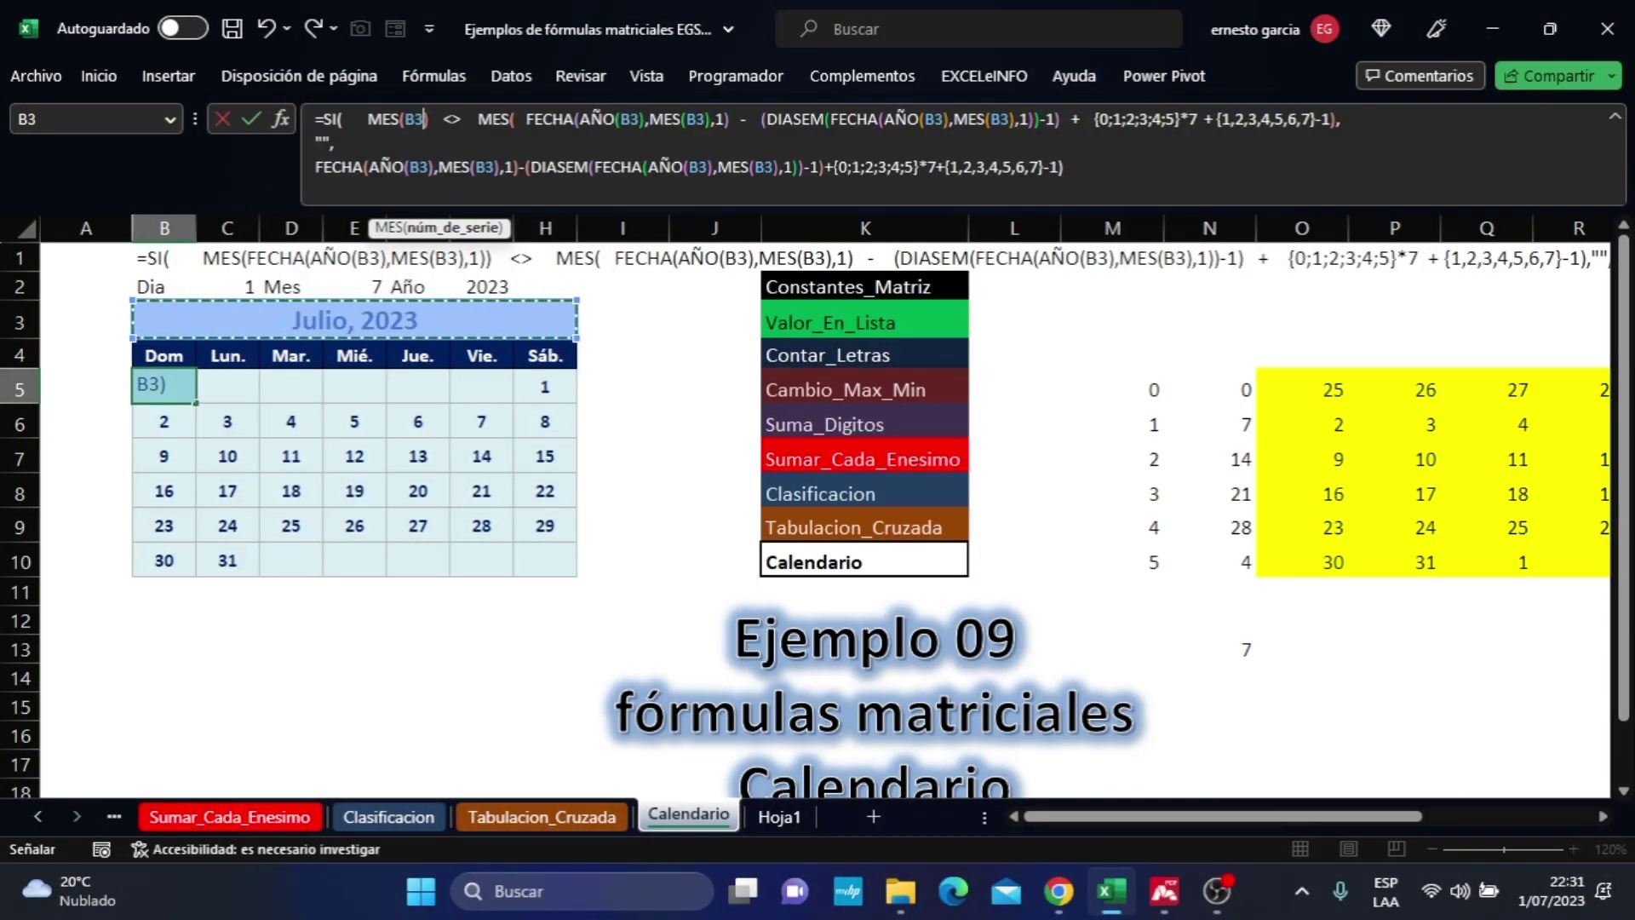
left_click_drag(523, 119, 732, 119)
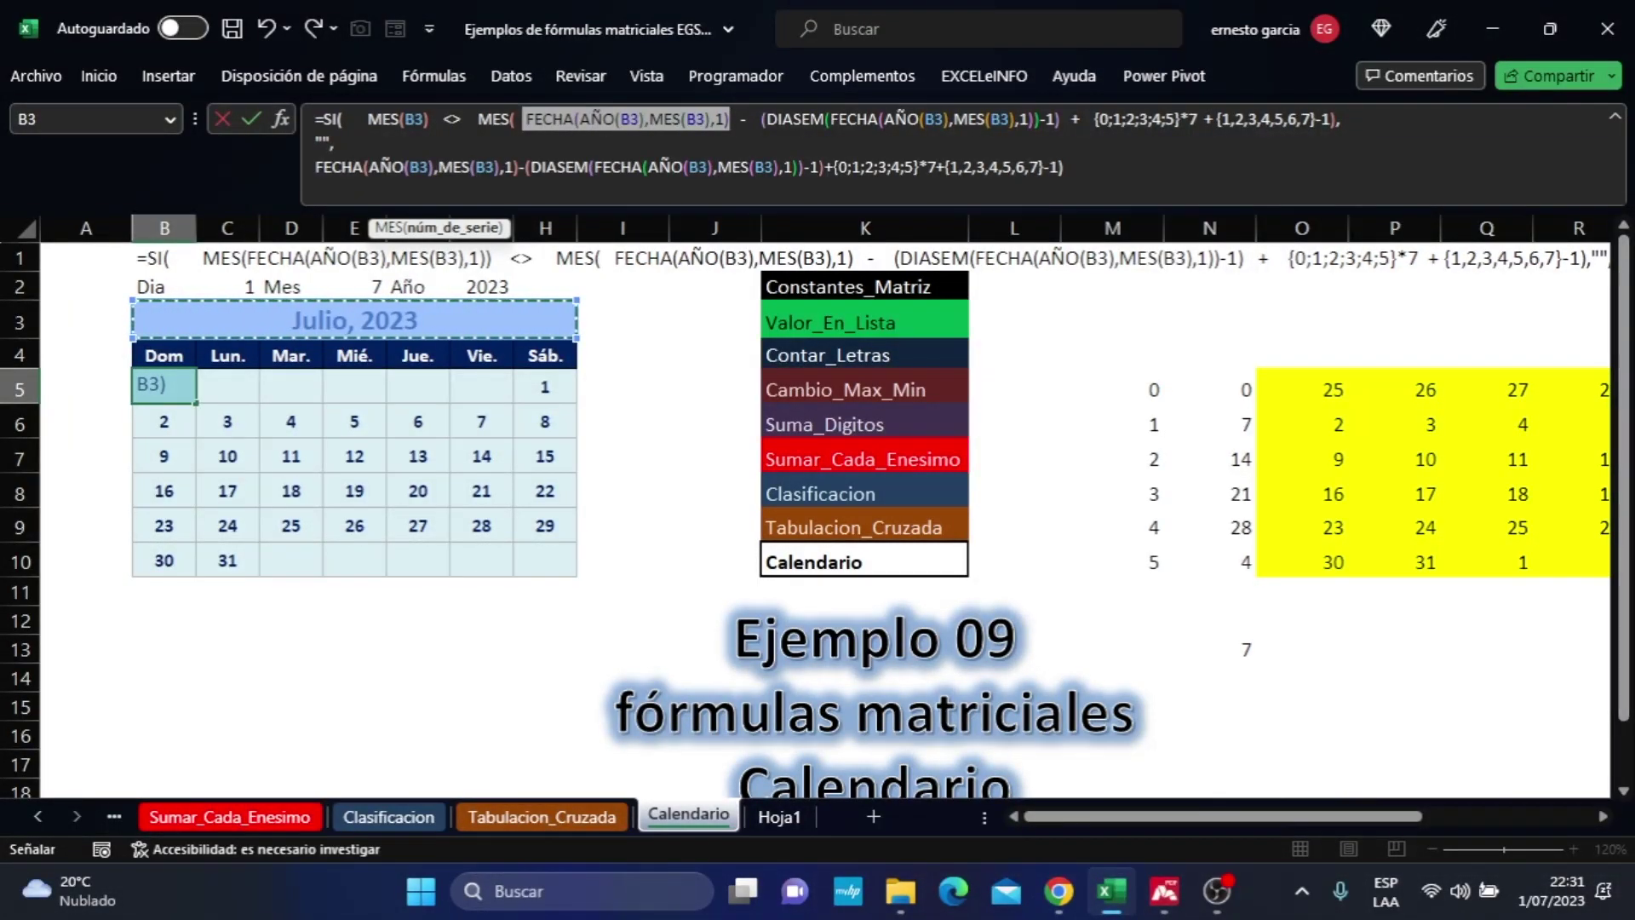
left_click(430, 325)
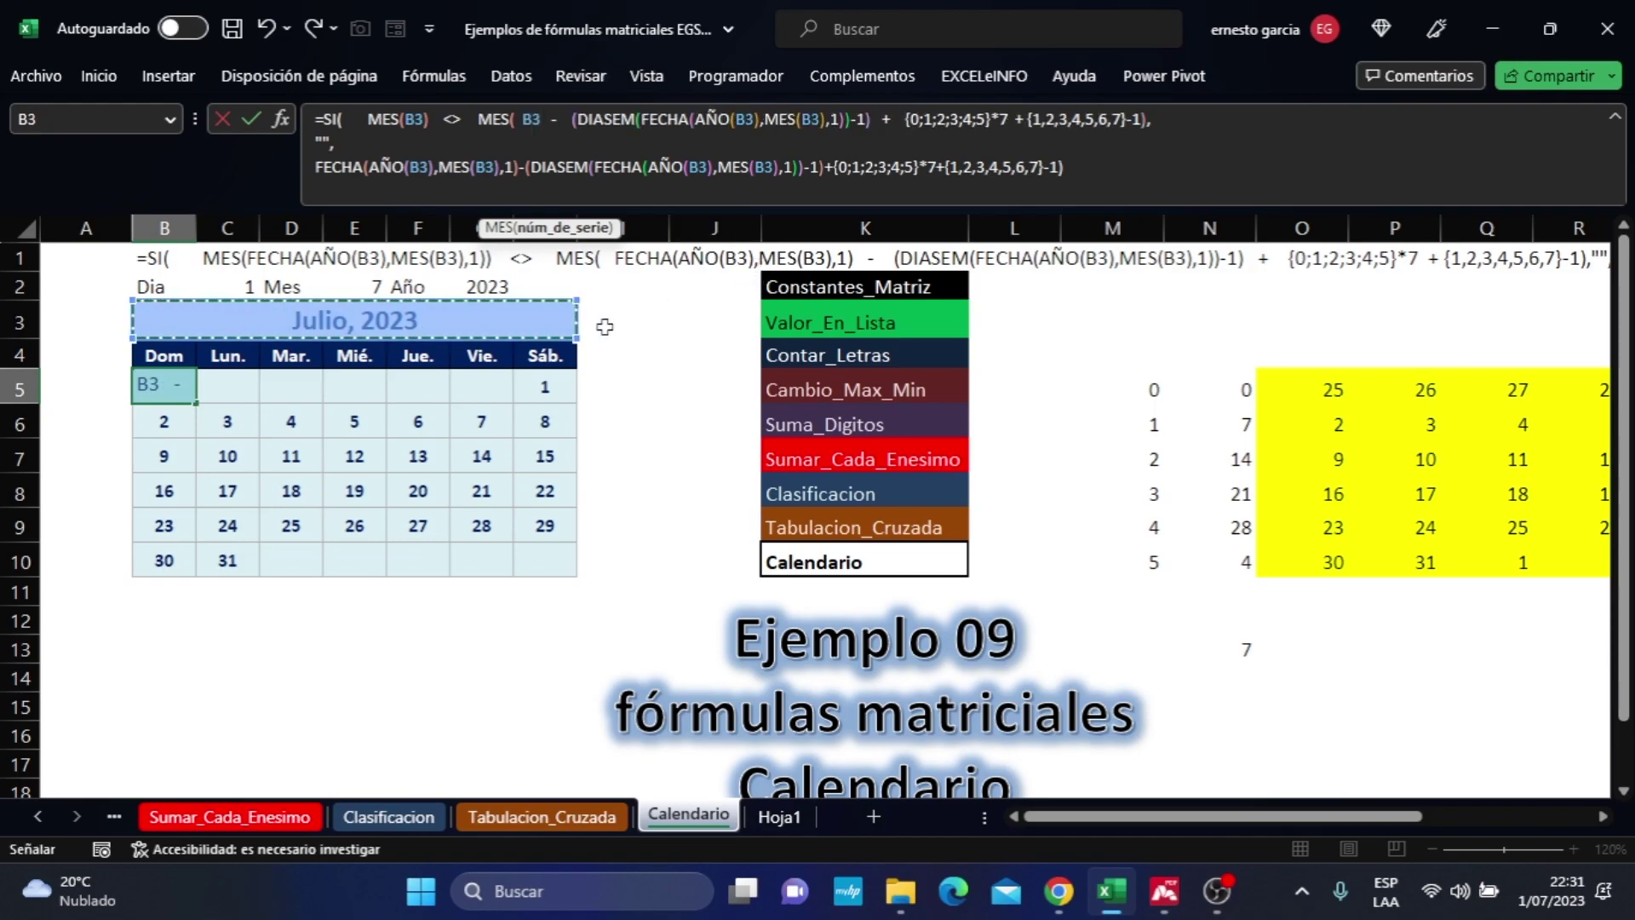
left_click_drag(641, 119, 830, 119)
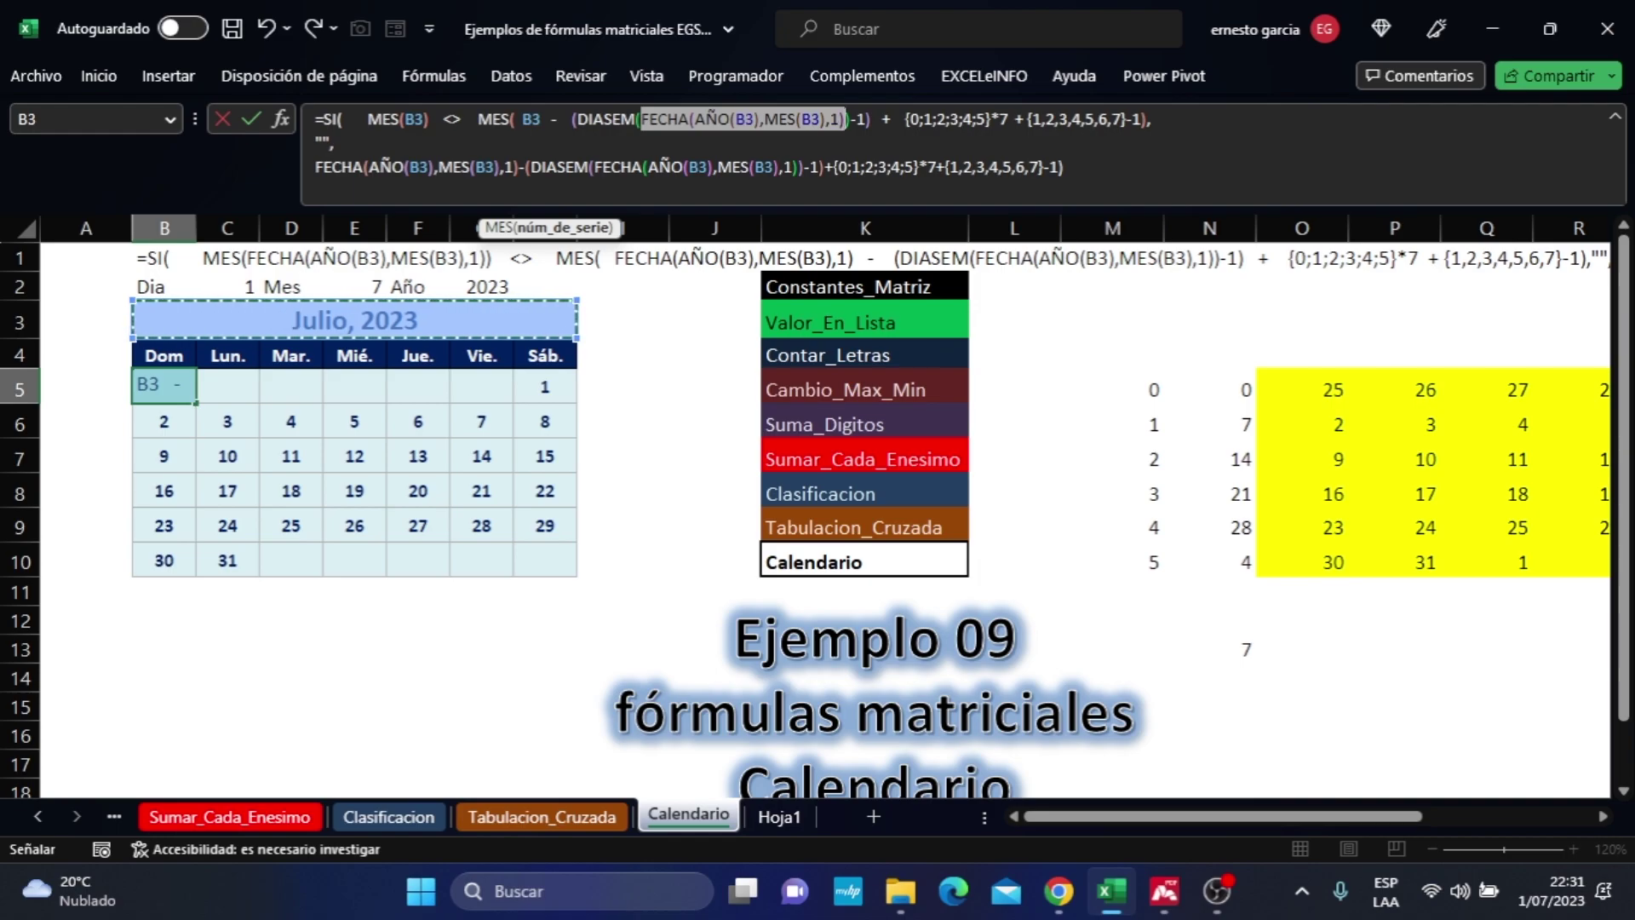
left_click_drag(846, 119, 847, 119)
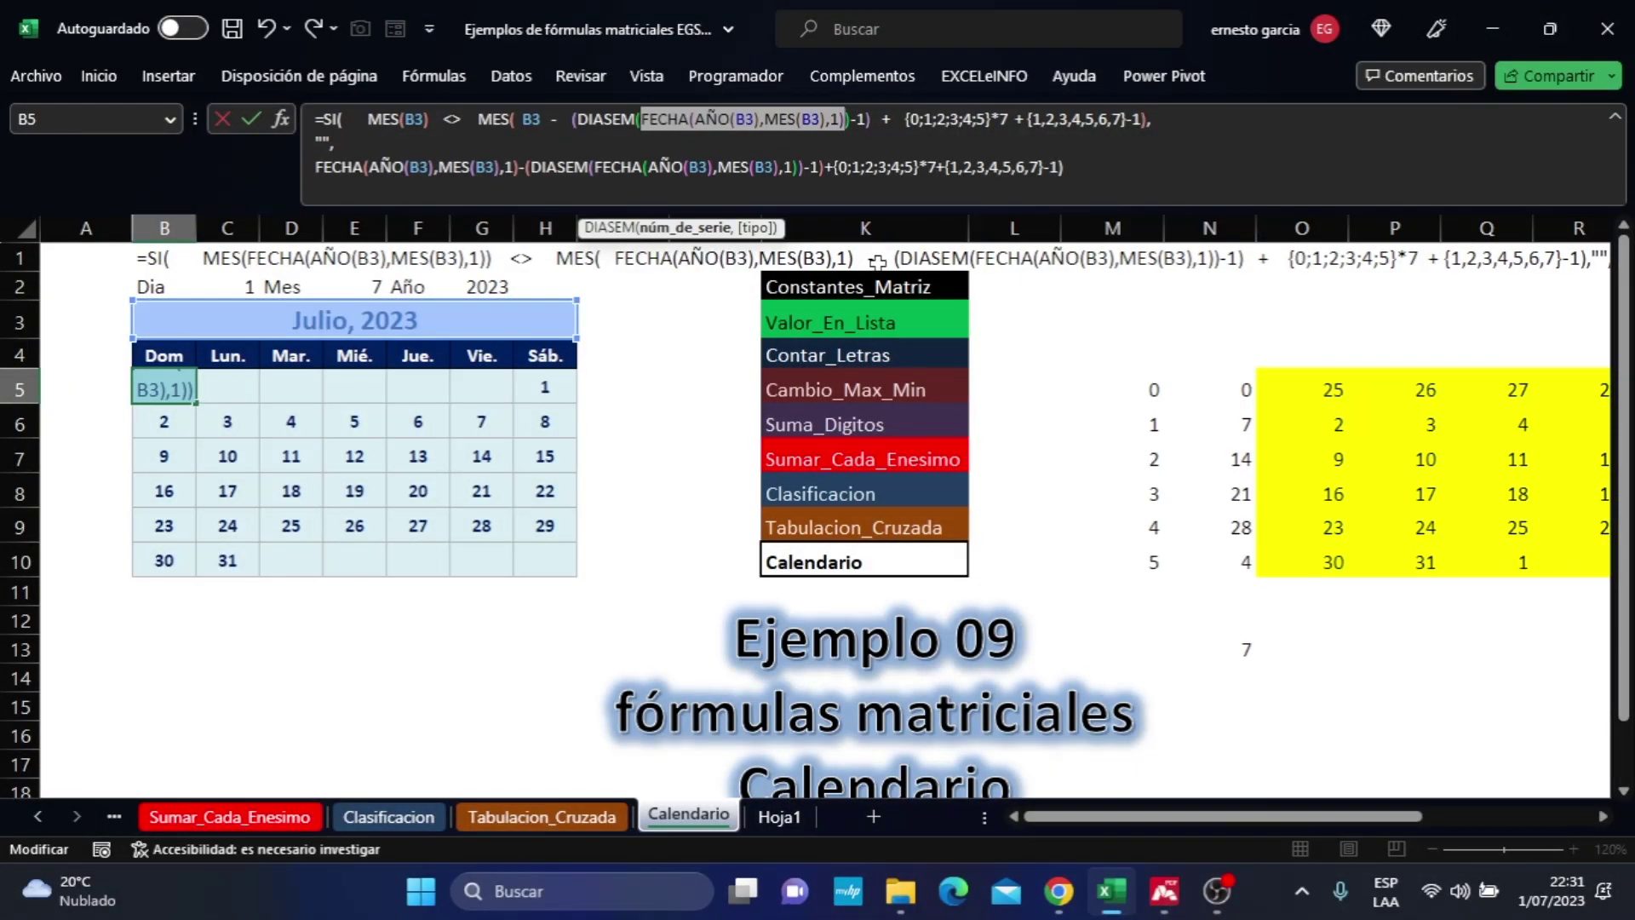
left_click(461, 327)
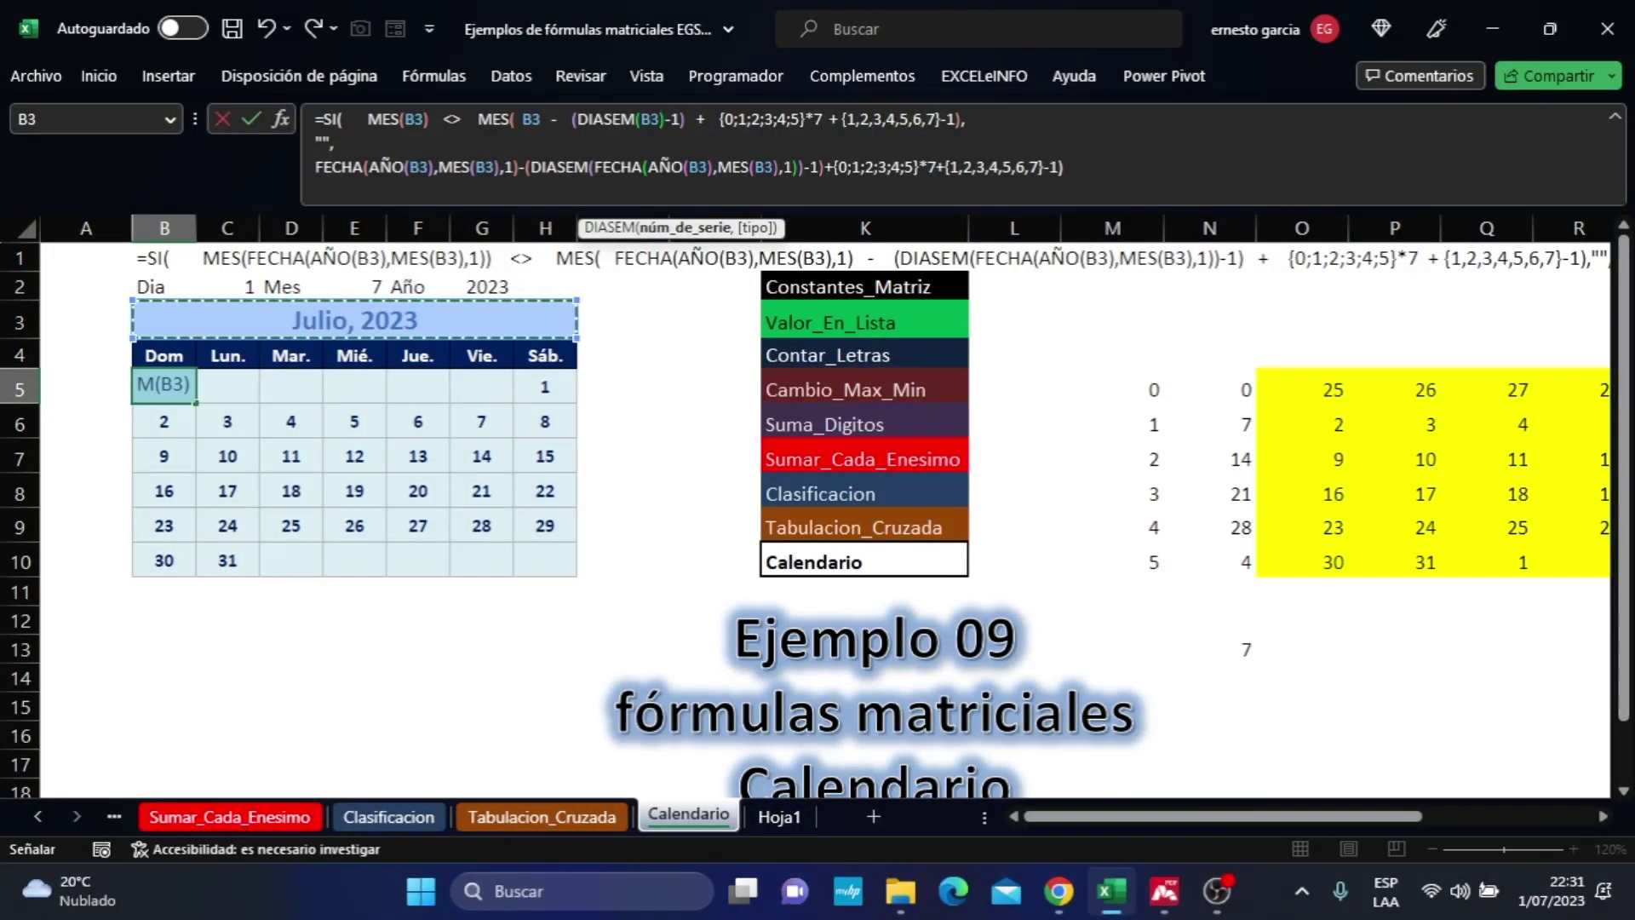
Replace the B5 formula's value-if-false with the simplified B3 - (DIASEM(B3)-1) + {0;1;2;3;4;5}*7 + {1,2,3,4,5,6,7}-1 and commit it as an array formula.
left_click_drag(518, 120, 894, 119)
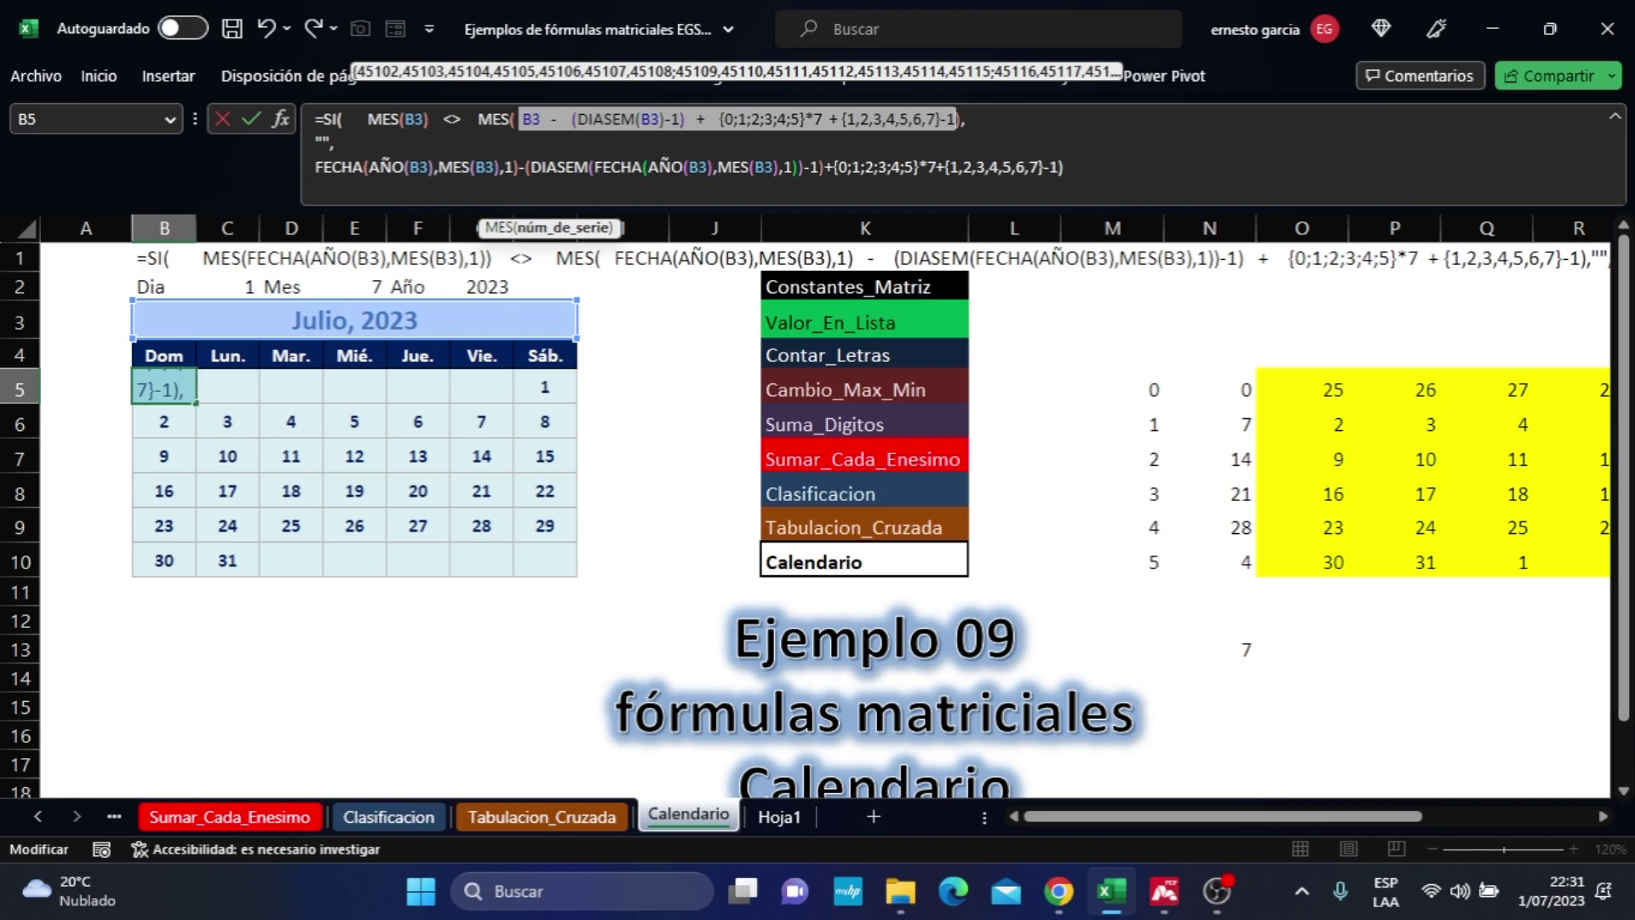
left_click_drag(315, 167, 1061, 167)
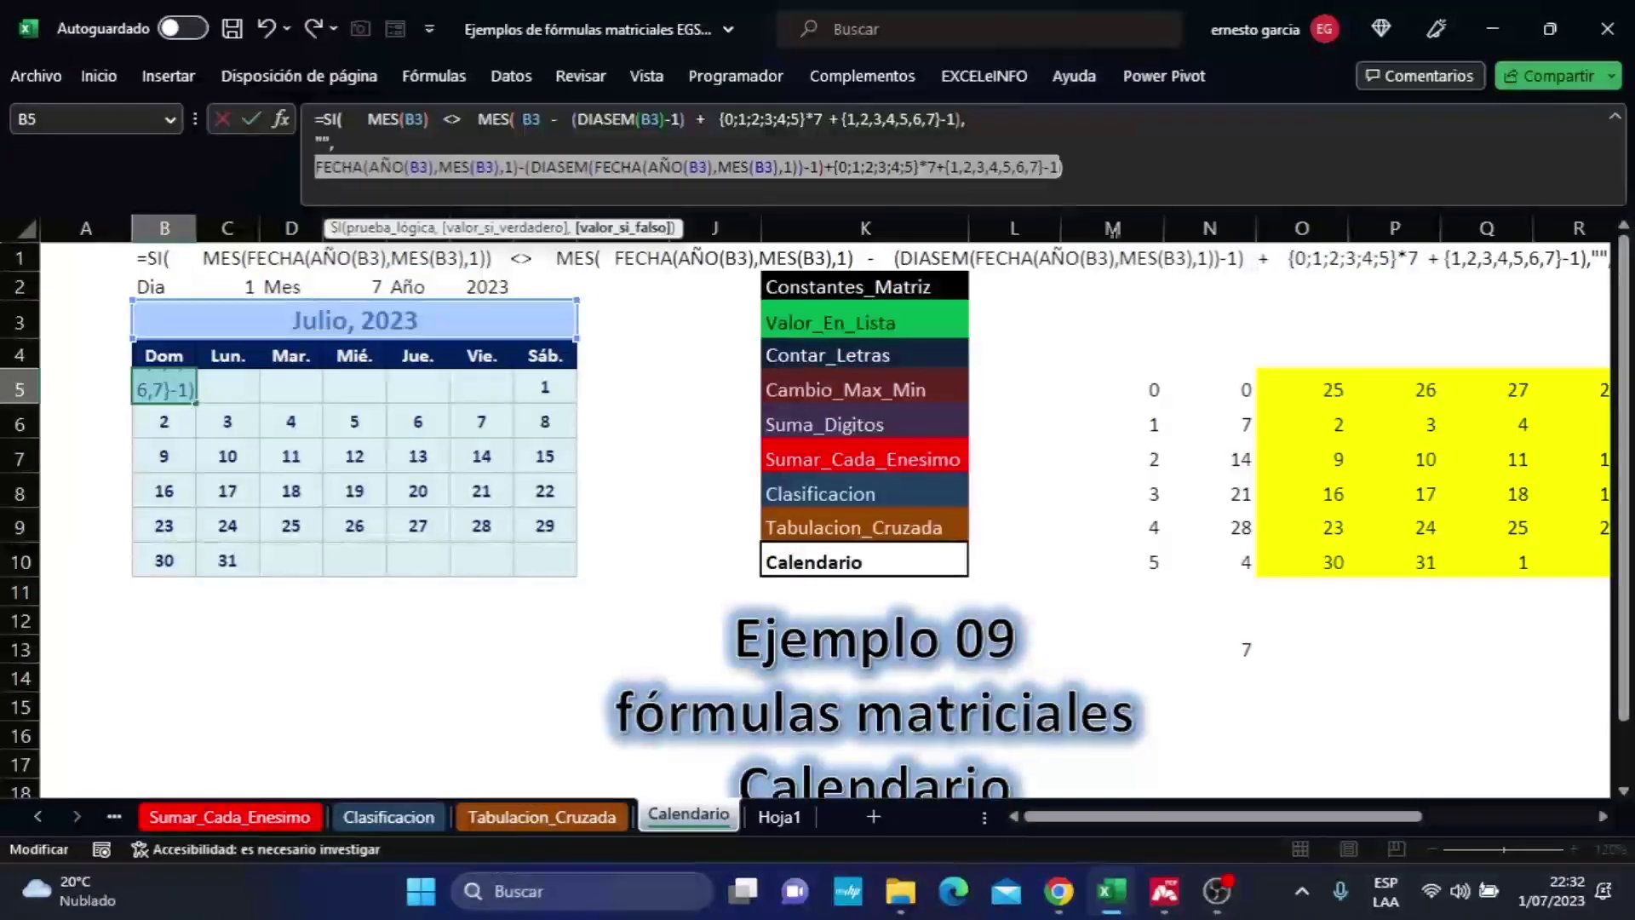
key("ctrl+v")
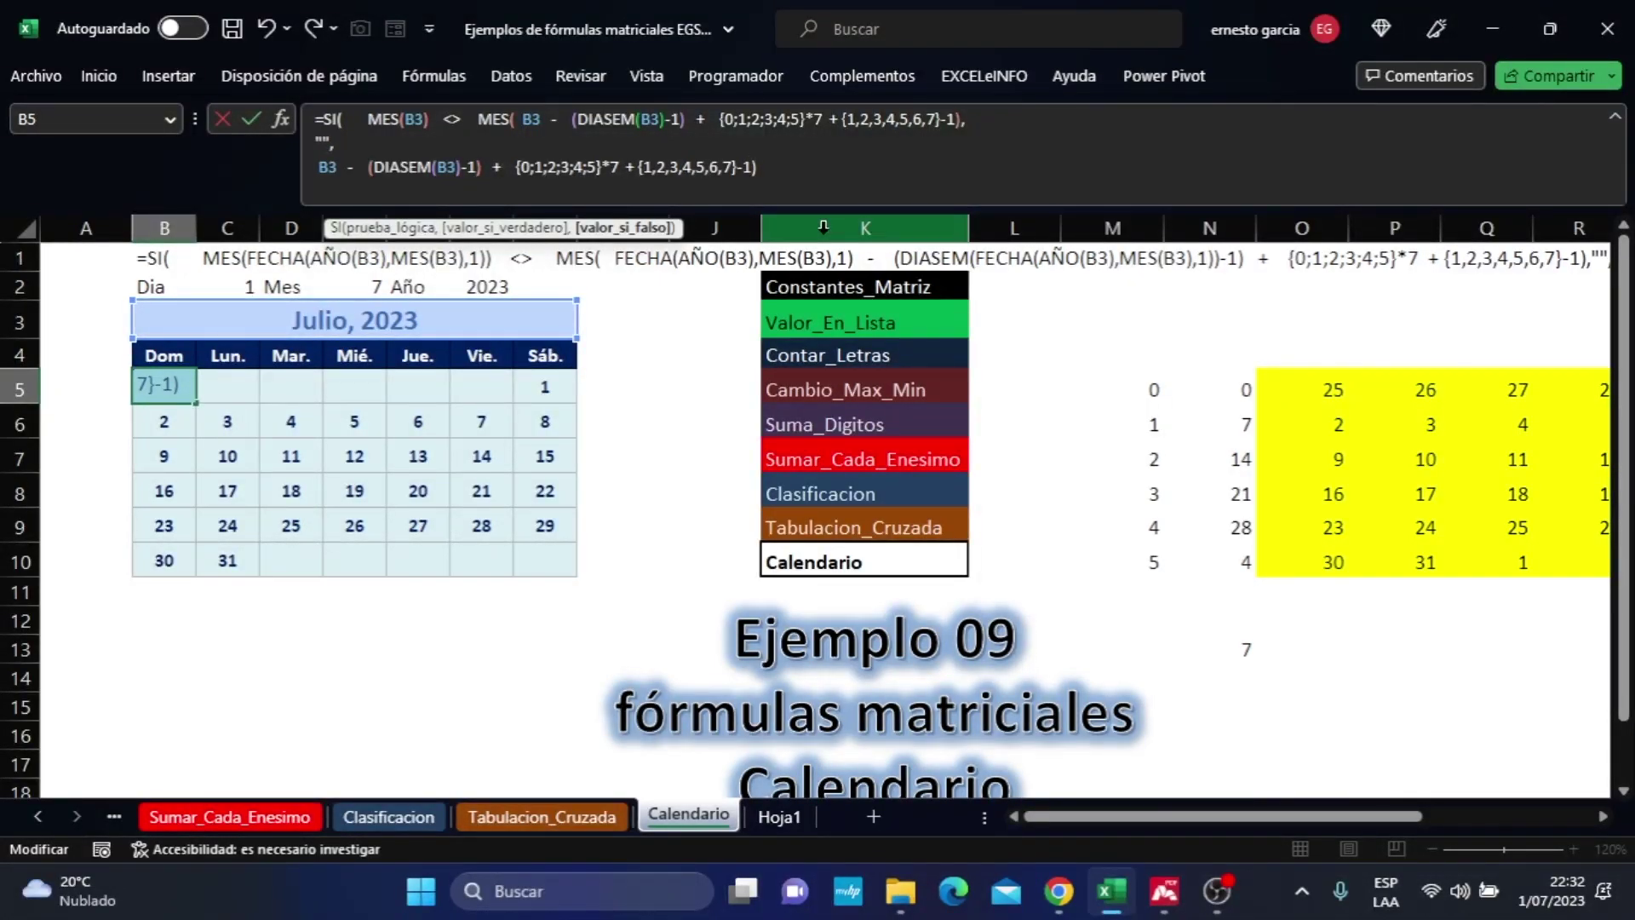
key("ctrl+shift+Return")
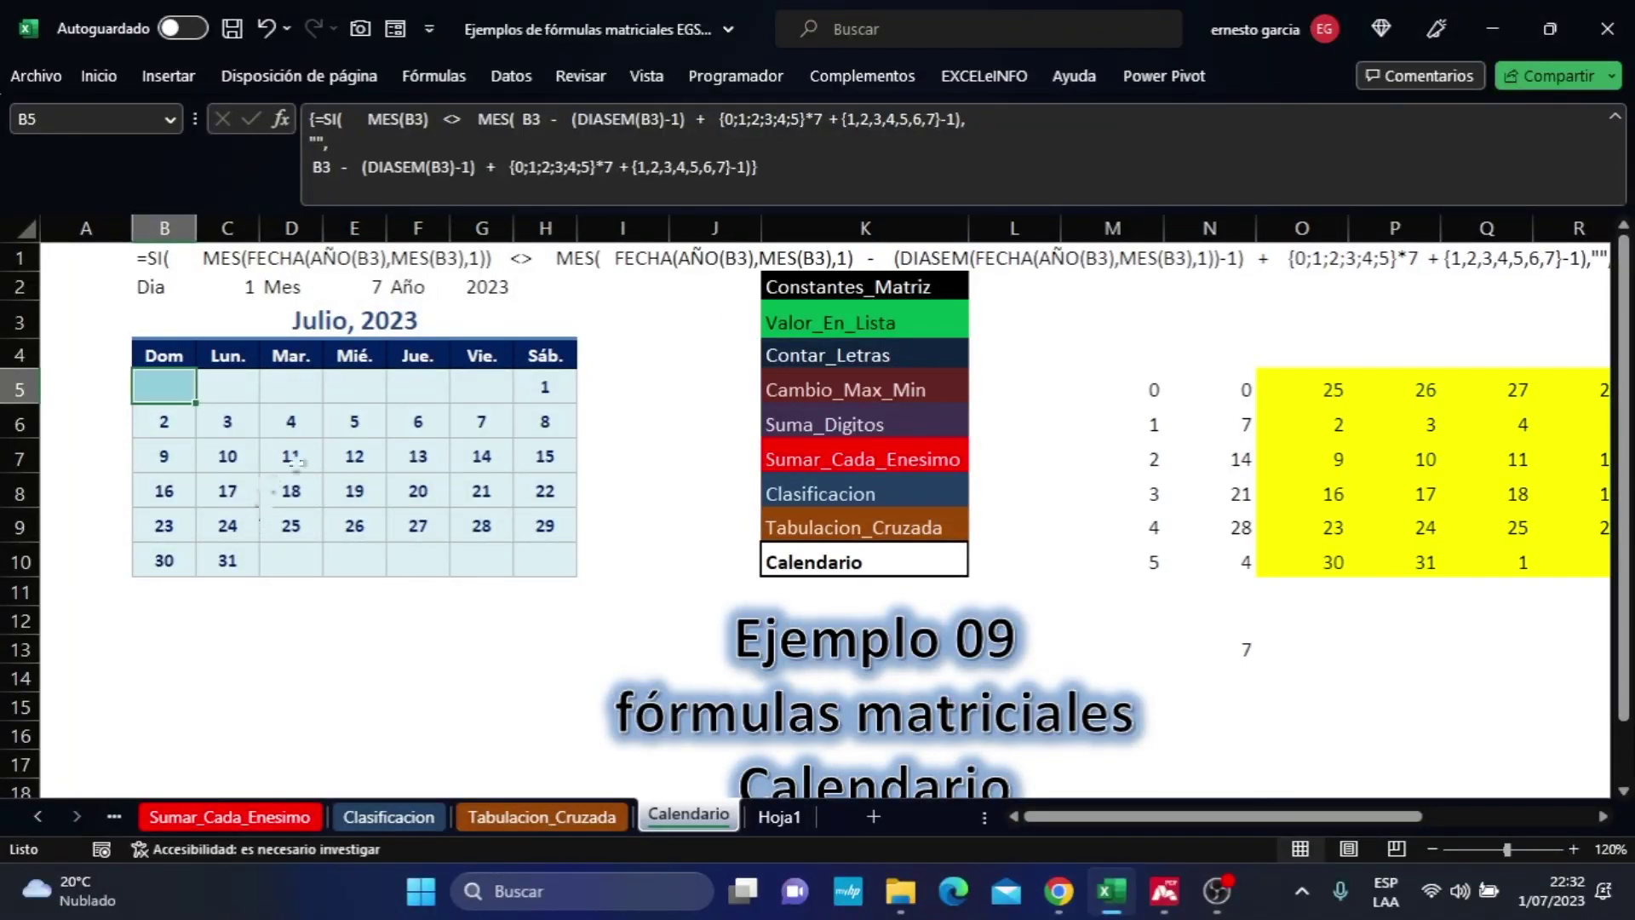
Make all B3 references in the B5 formula absolute ($B$3), copy the complete formula, and discard the edit in B5.
left_click_drag(765, 170, 313, 119)
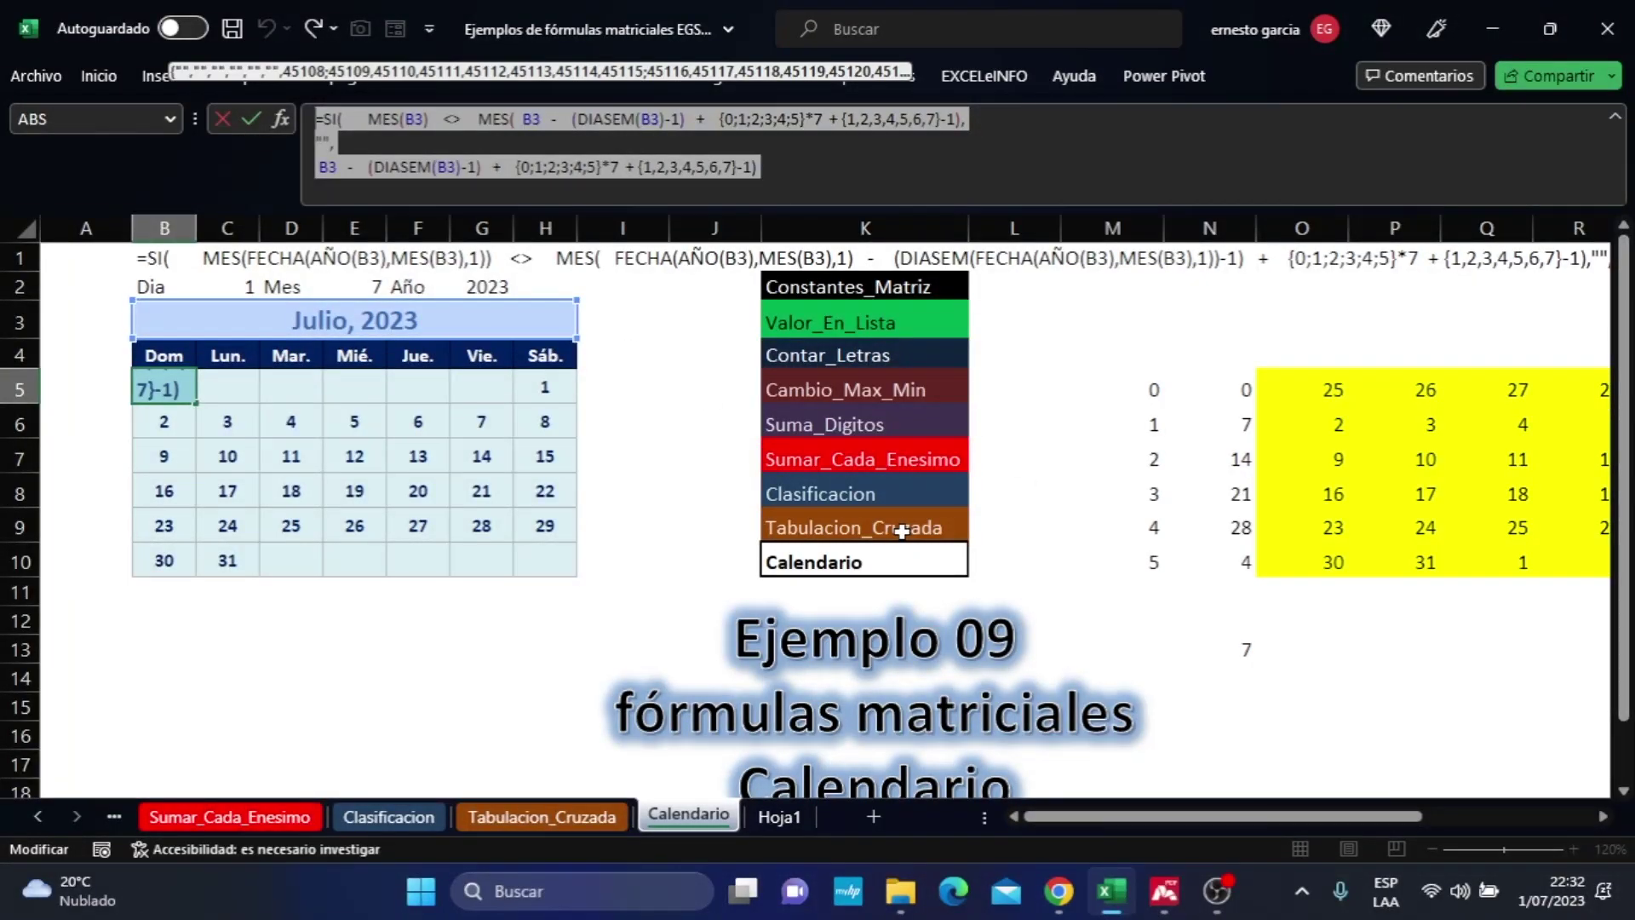
double_click(414, 119)
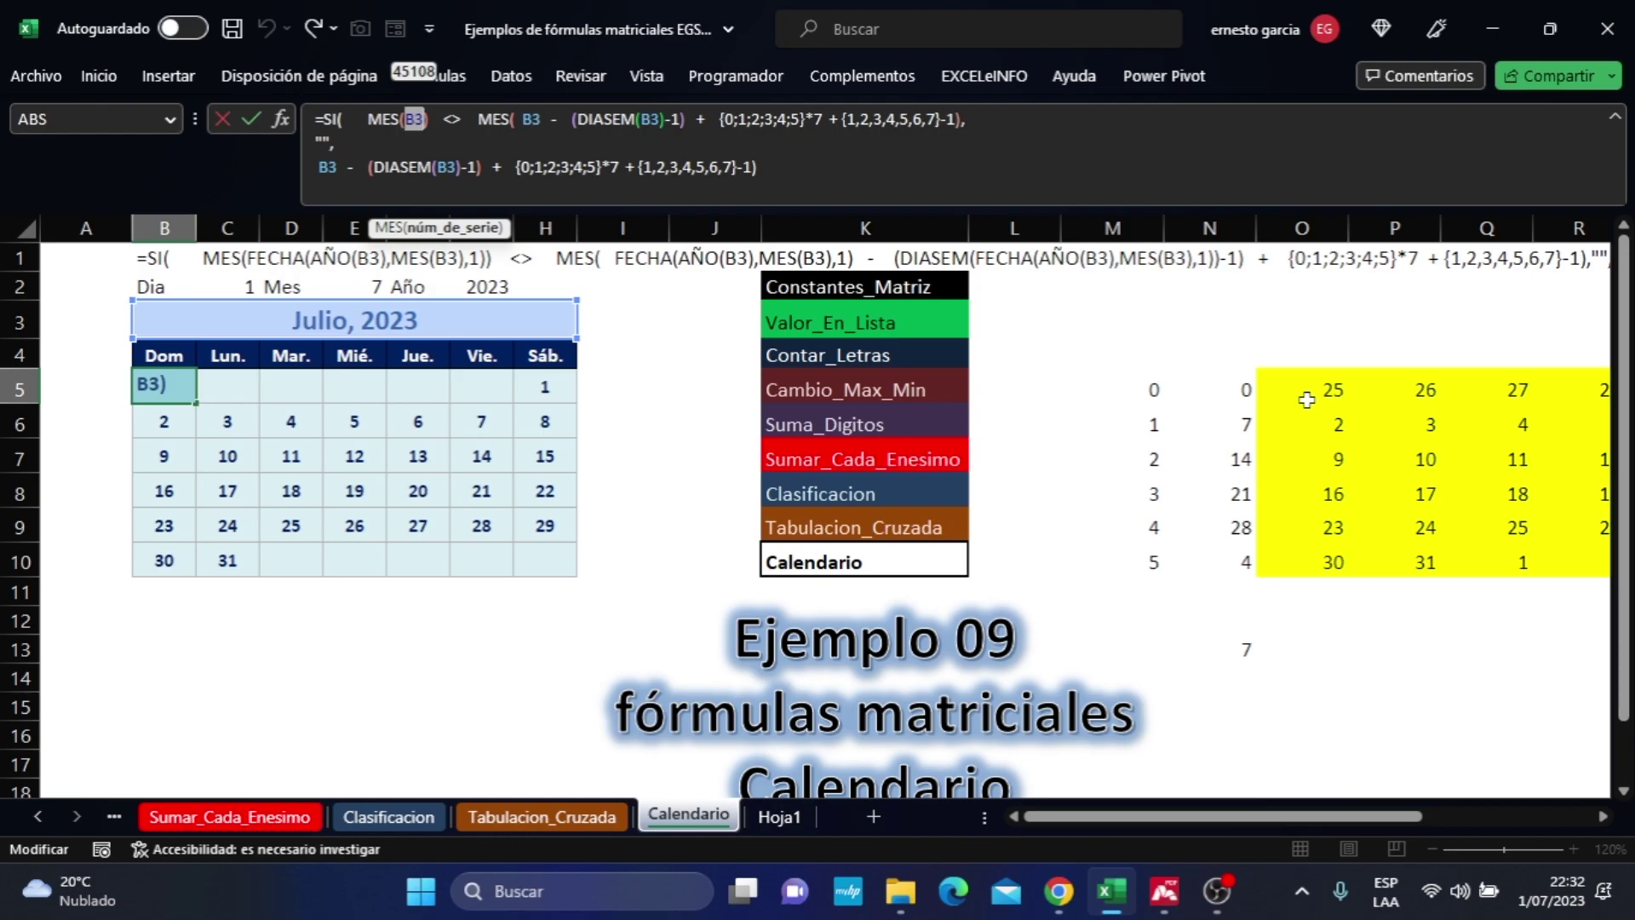
key("F4")
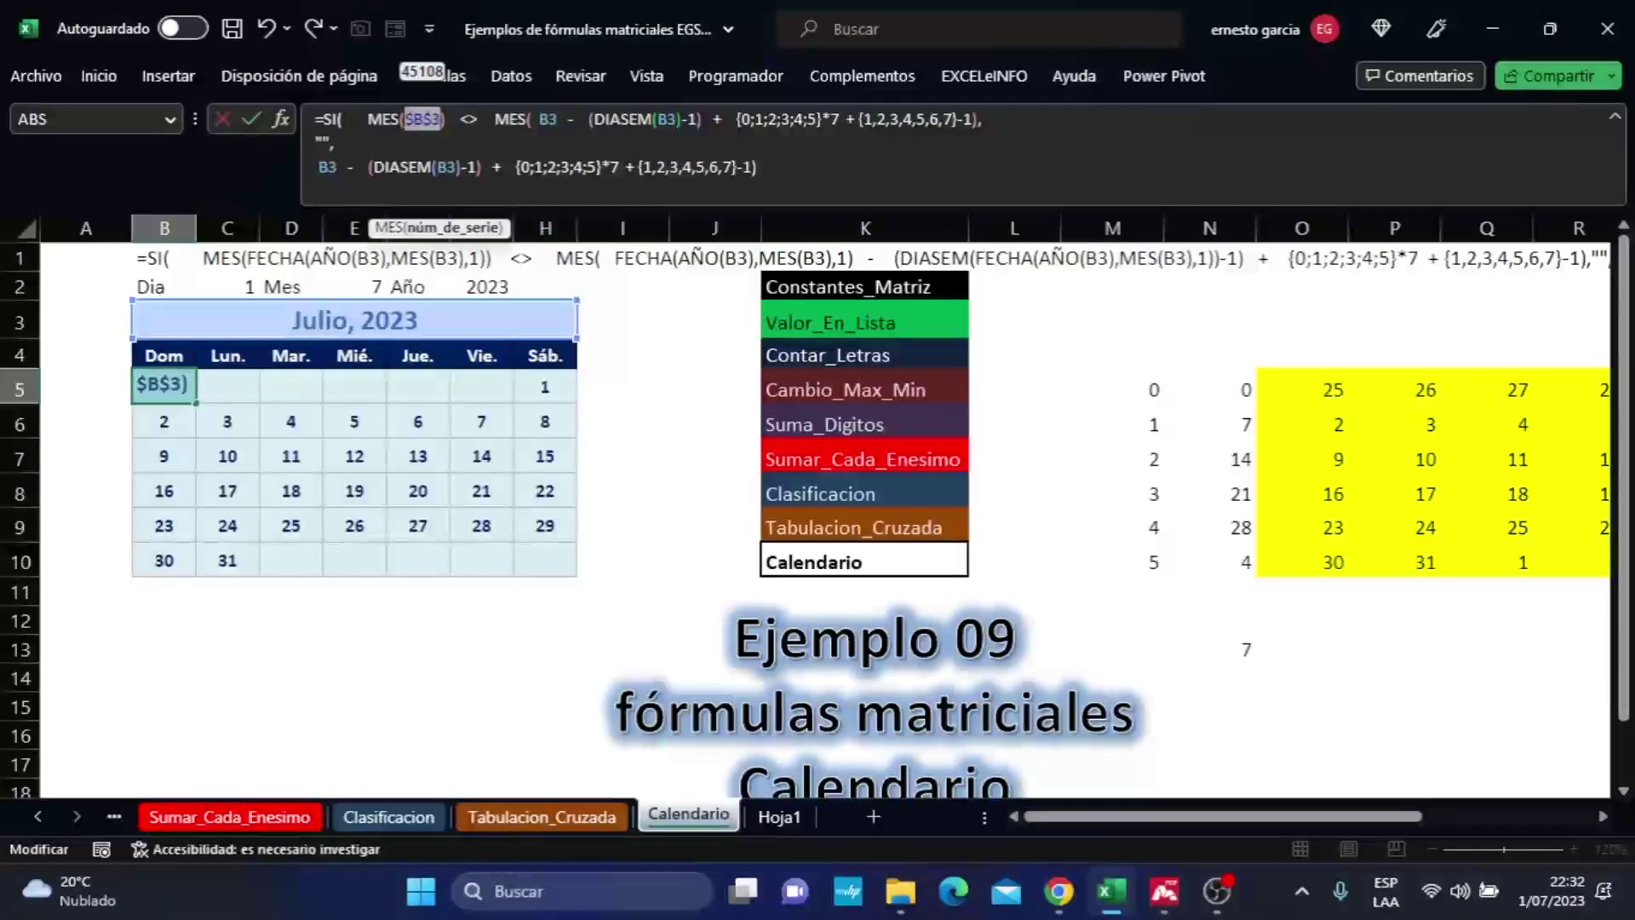
key("F4")
double_click(684, 119)
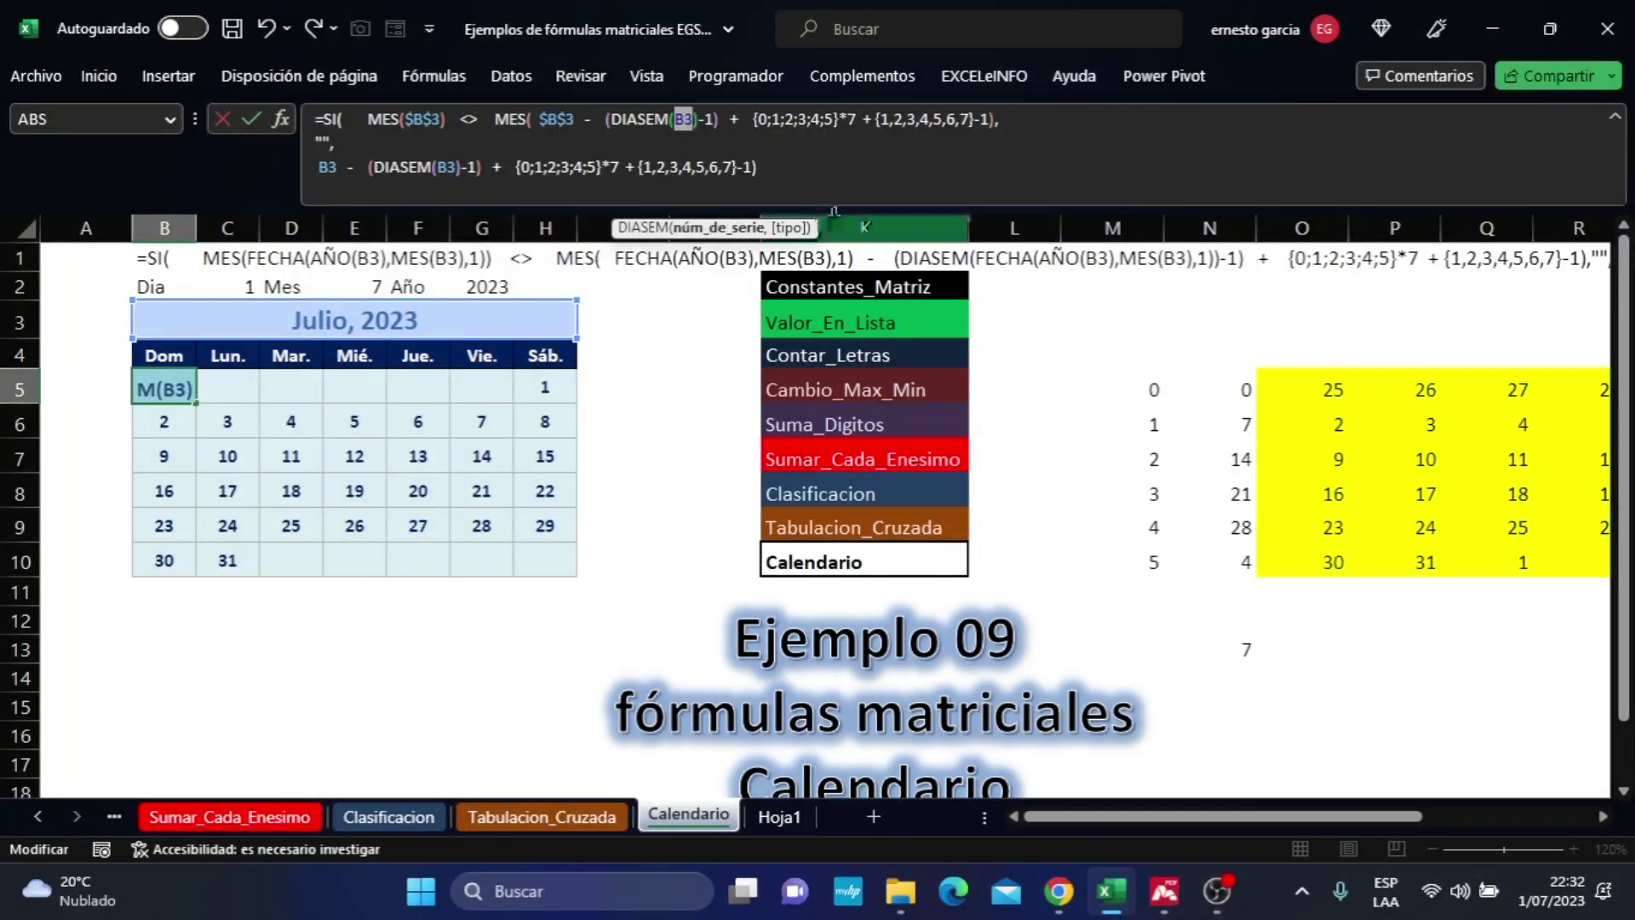
key("F4")
double_click(449, 167)
key("F4")
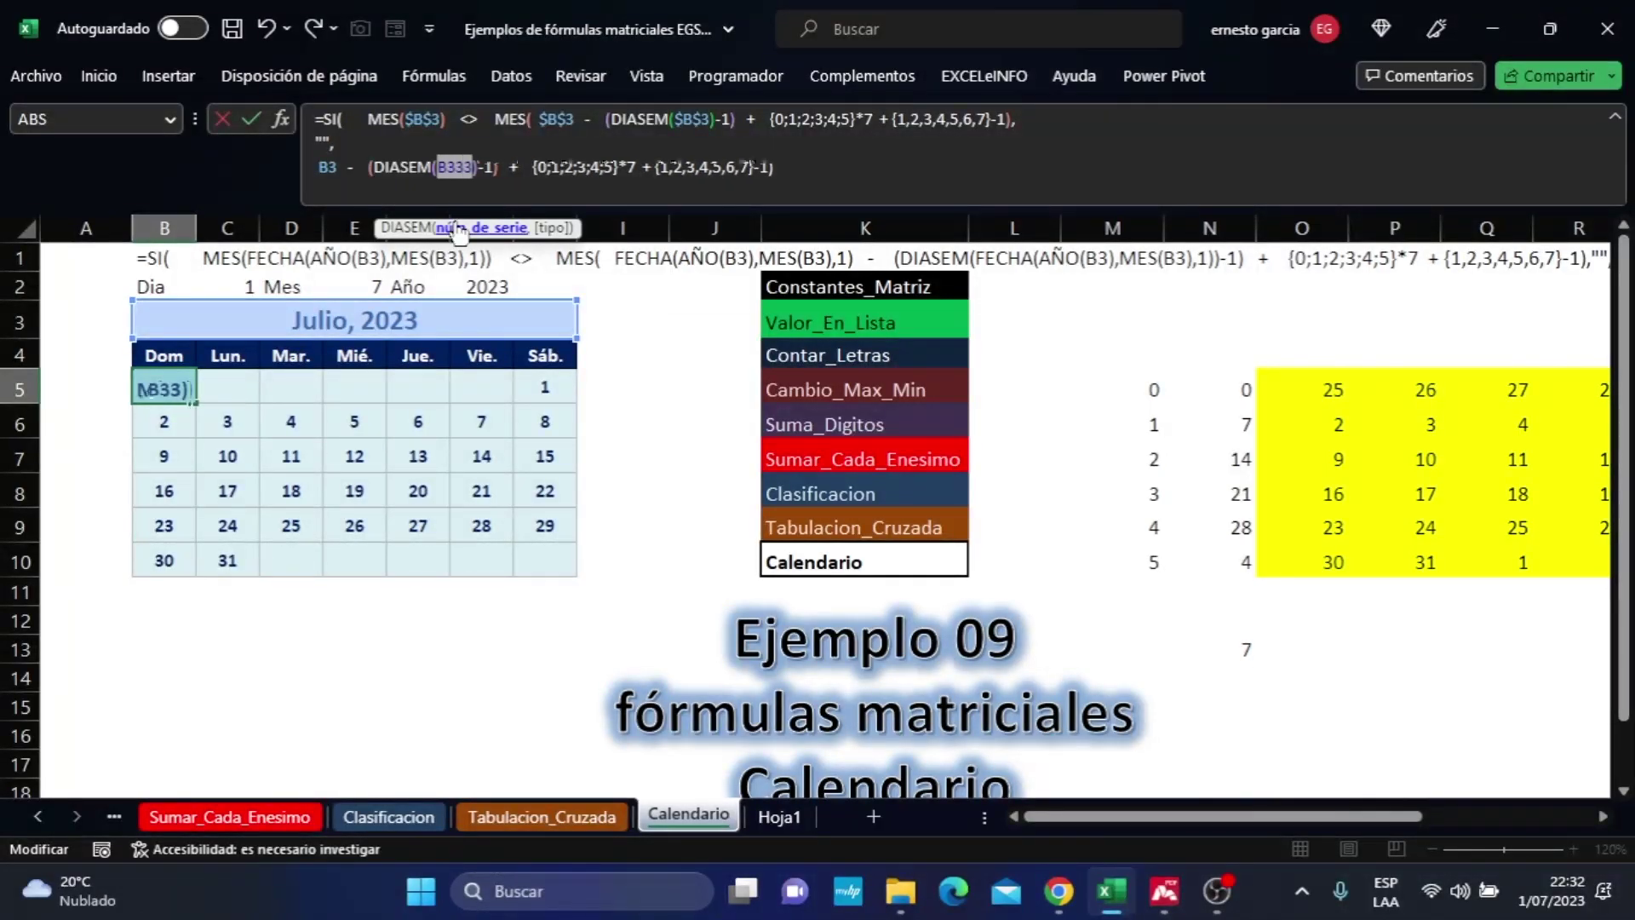
double_click(326, 167)
key("F4")
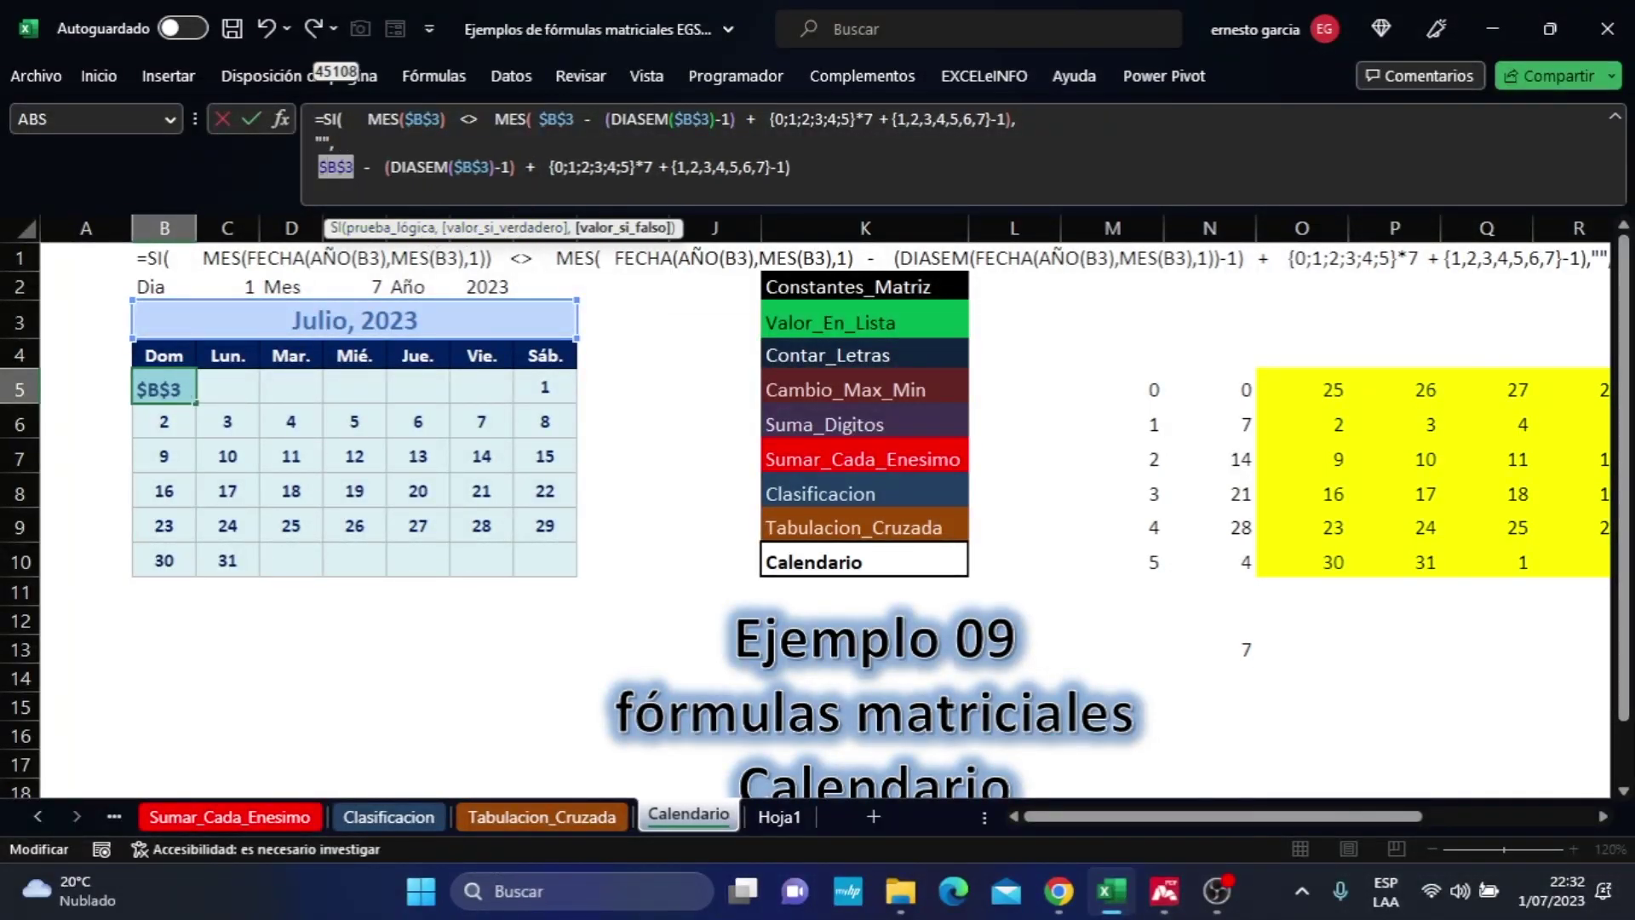
key("ctrl+a")
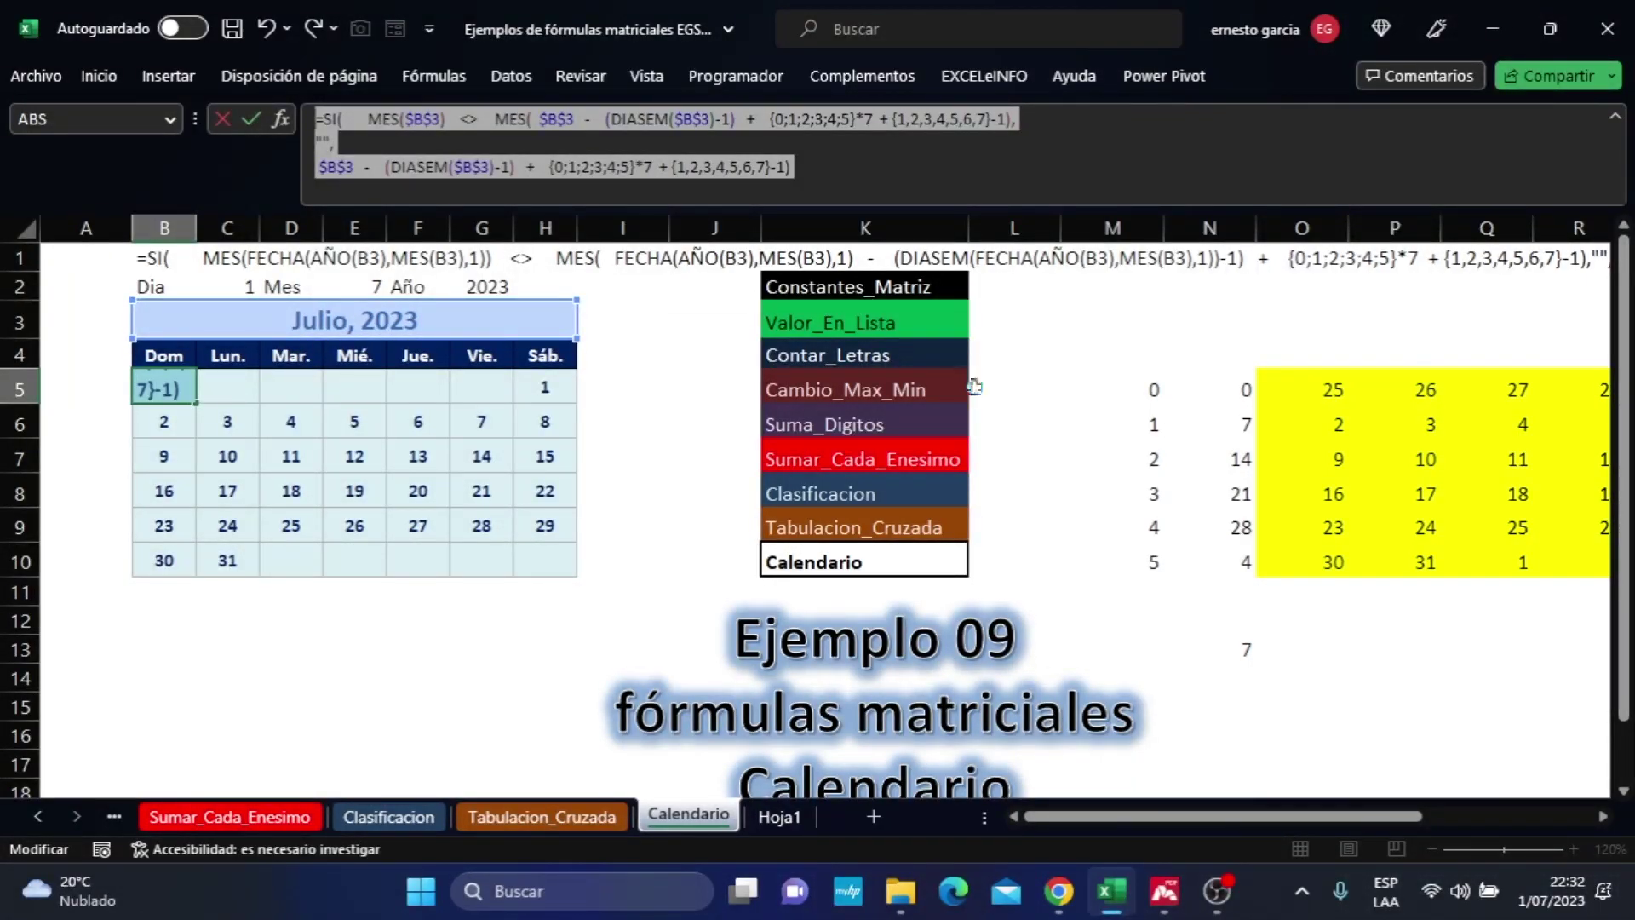
key("Escape")
Replace the O5 formula with the copied SI formula that uses $B$3, entered as a regular dynamic formula.
left_click(1320, 390)
double_click(1321, 389)
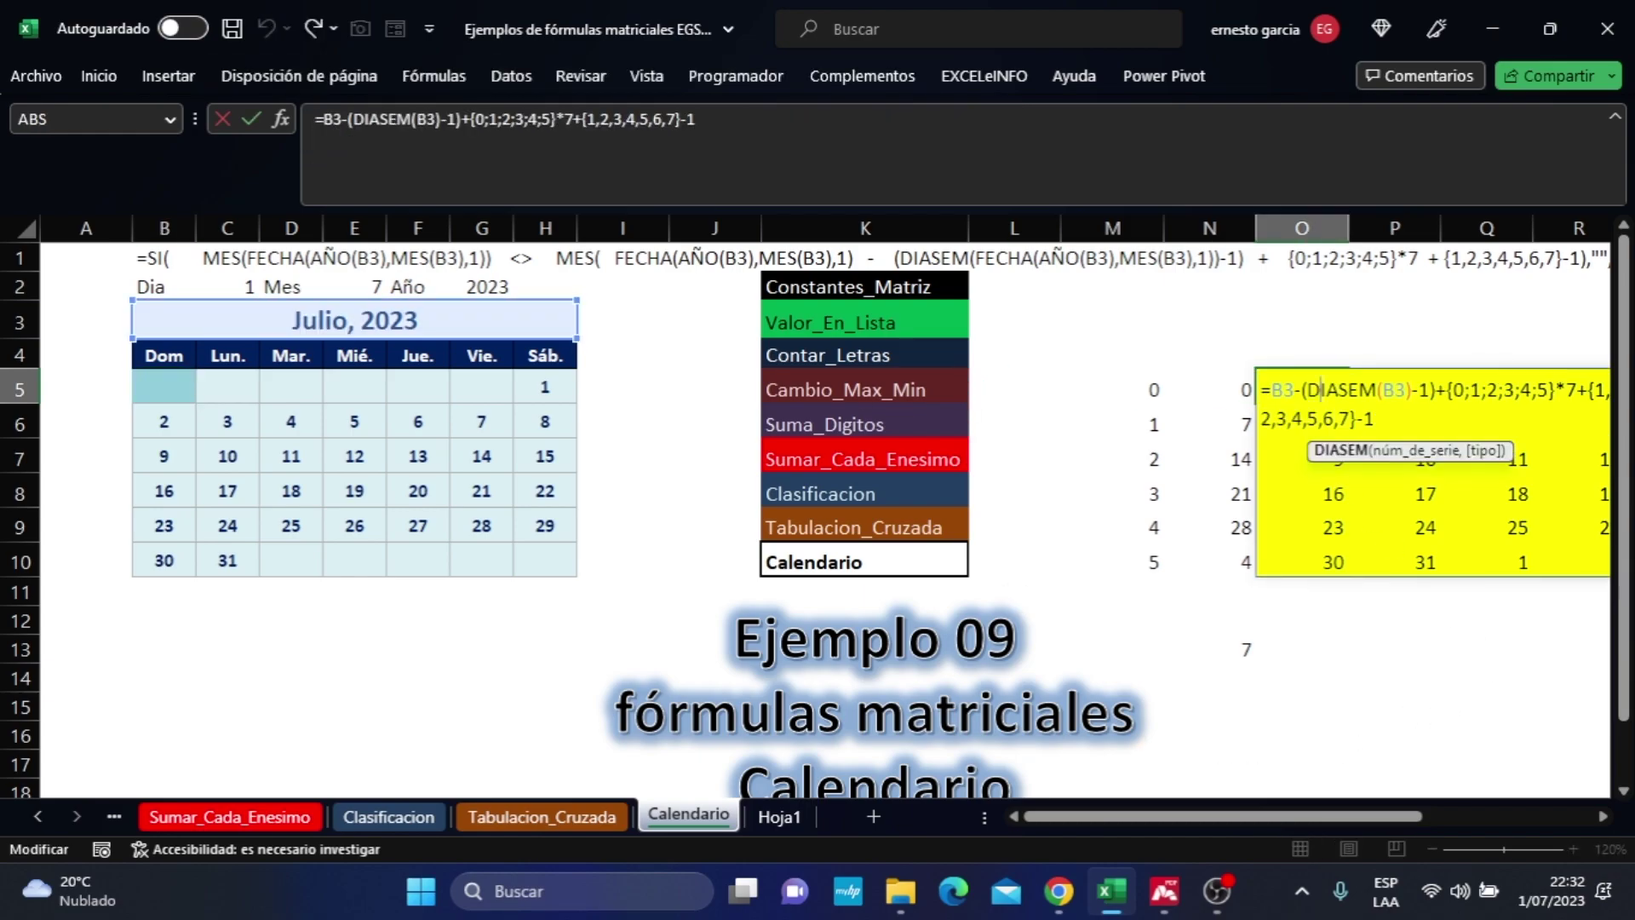
key("ctrl+a")
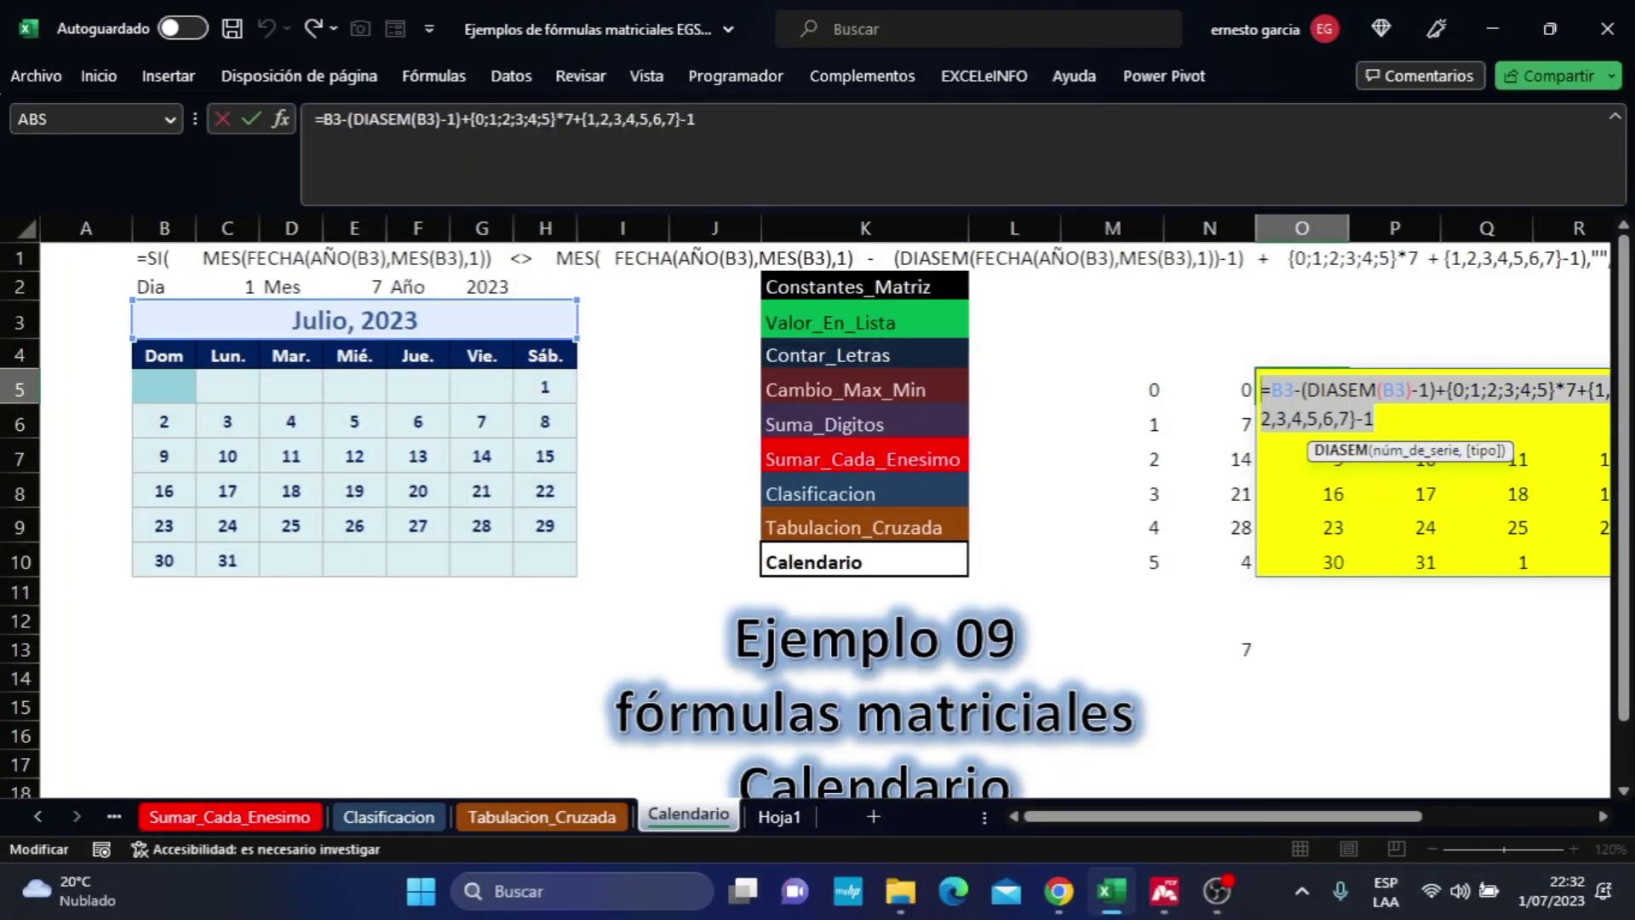
key("ctrl+v")
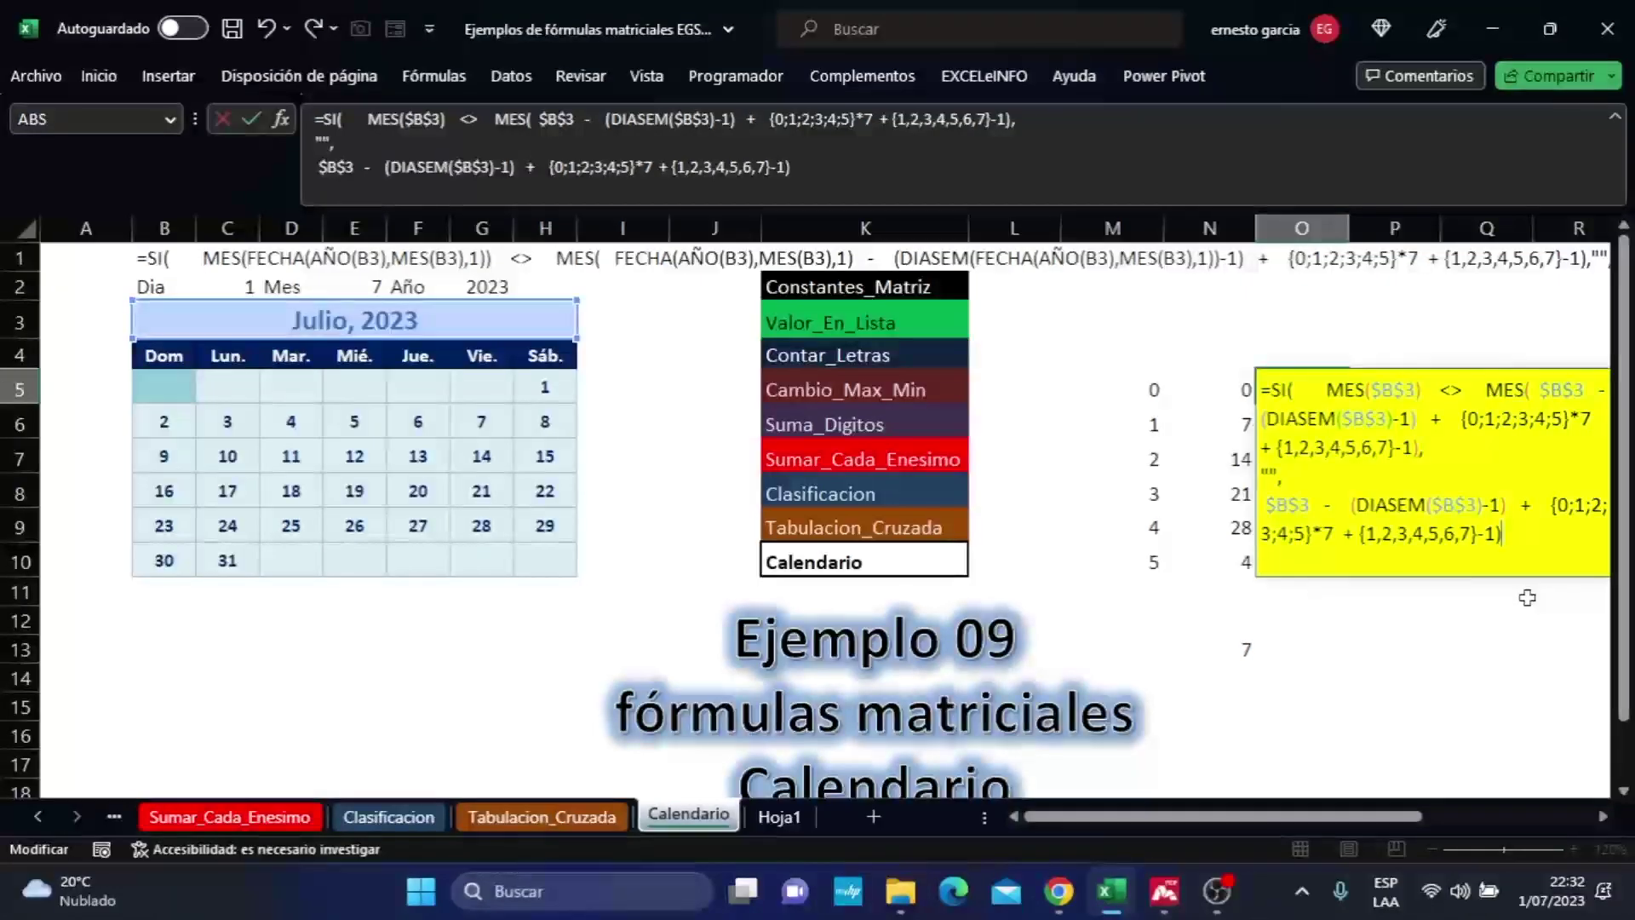
key("Return")
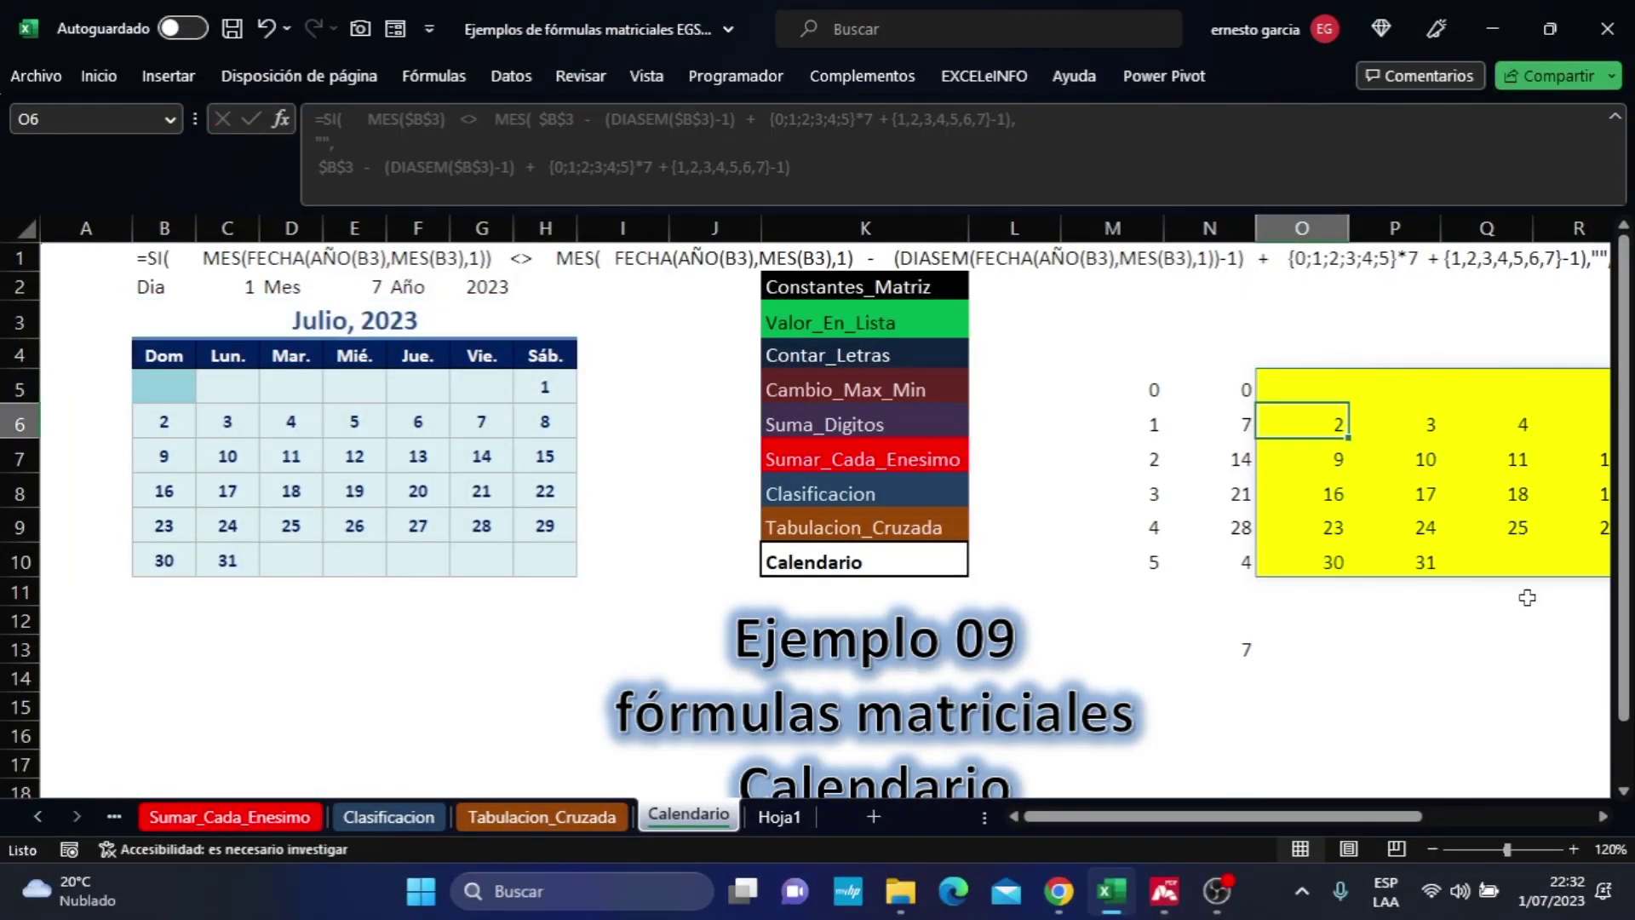
Examine the yellow day grid in O5:U10, comparing the formula shown for O5 with that of U5.
left_click_drag(1344, 824, 1486, 835)
left_click_drag(788, 378, 1286, 376)
left_click_drag(1380, 825, 1252, 825)
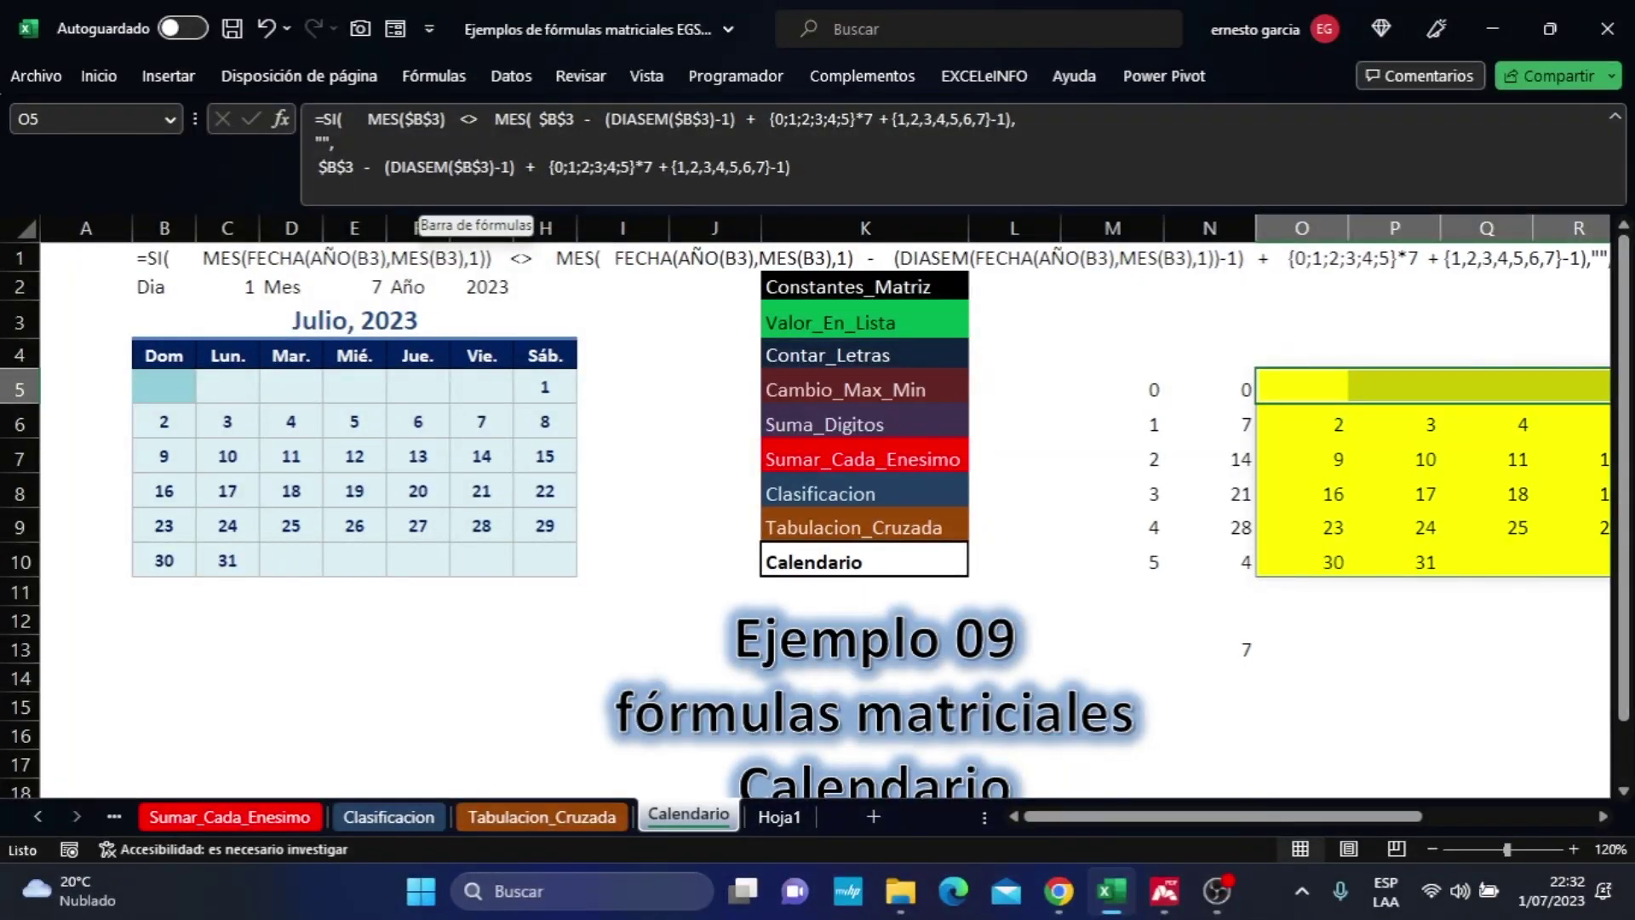
left_click(1307, 385)
left_click_drag(1328, 816, 1460, 816)
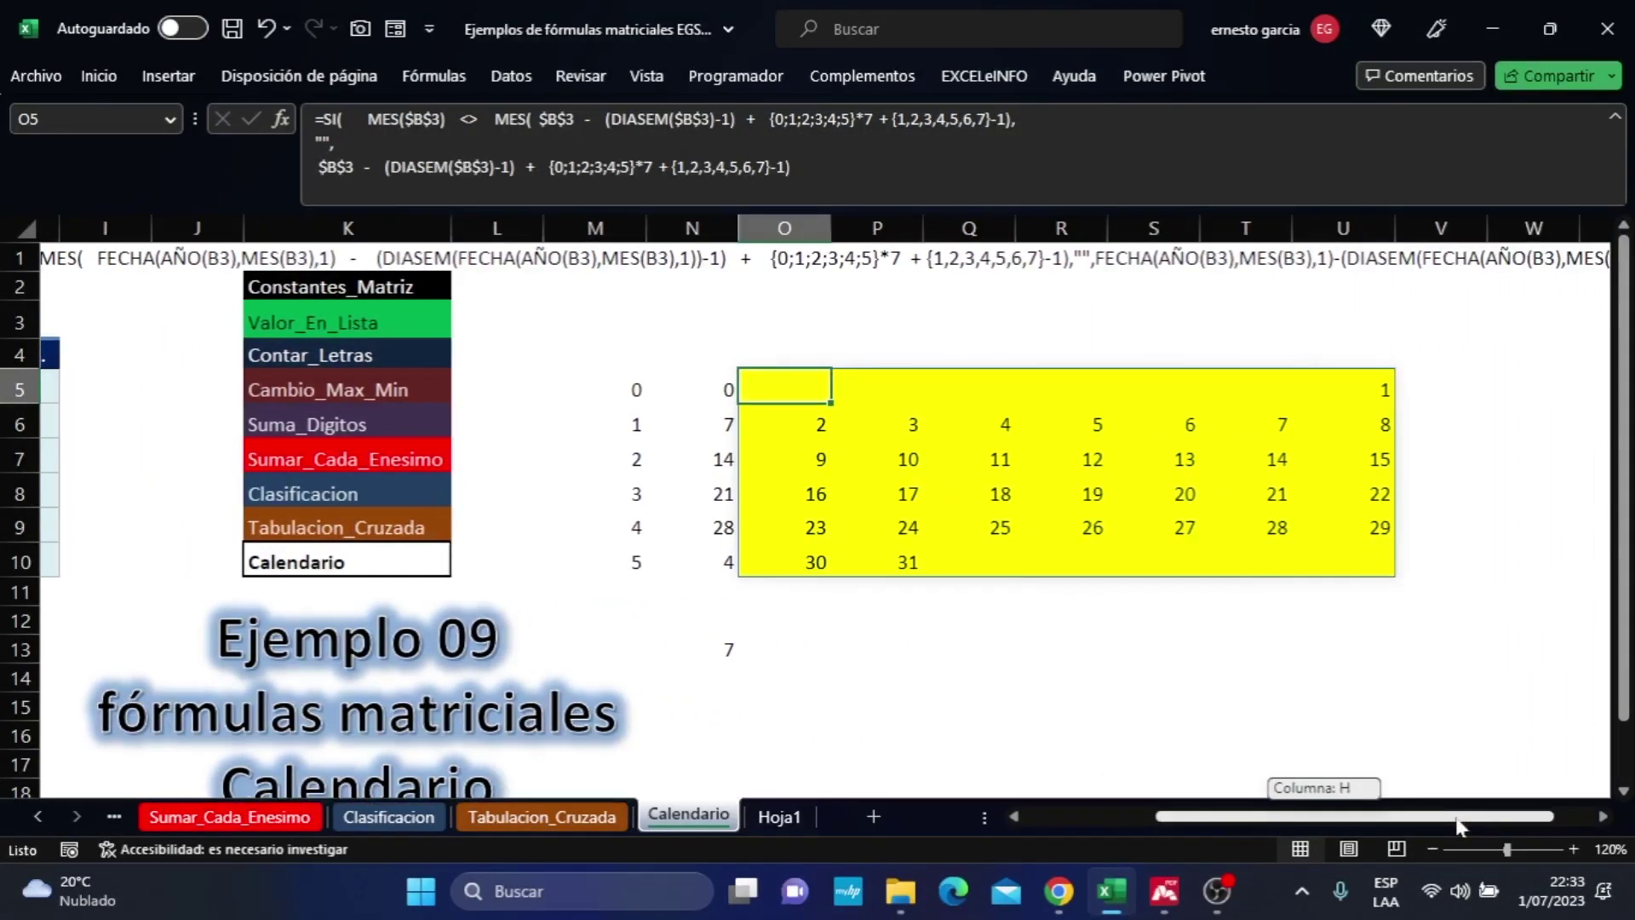
left_click(1381, 383)
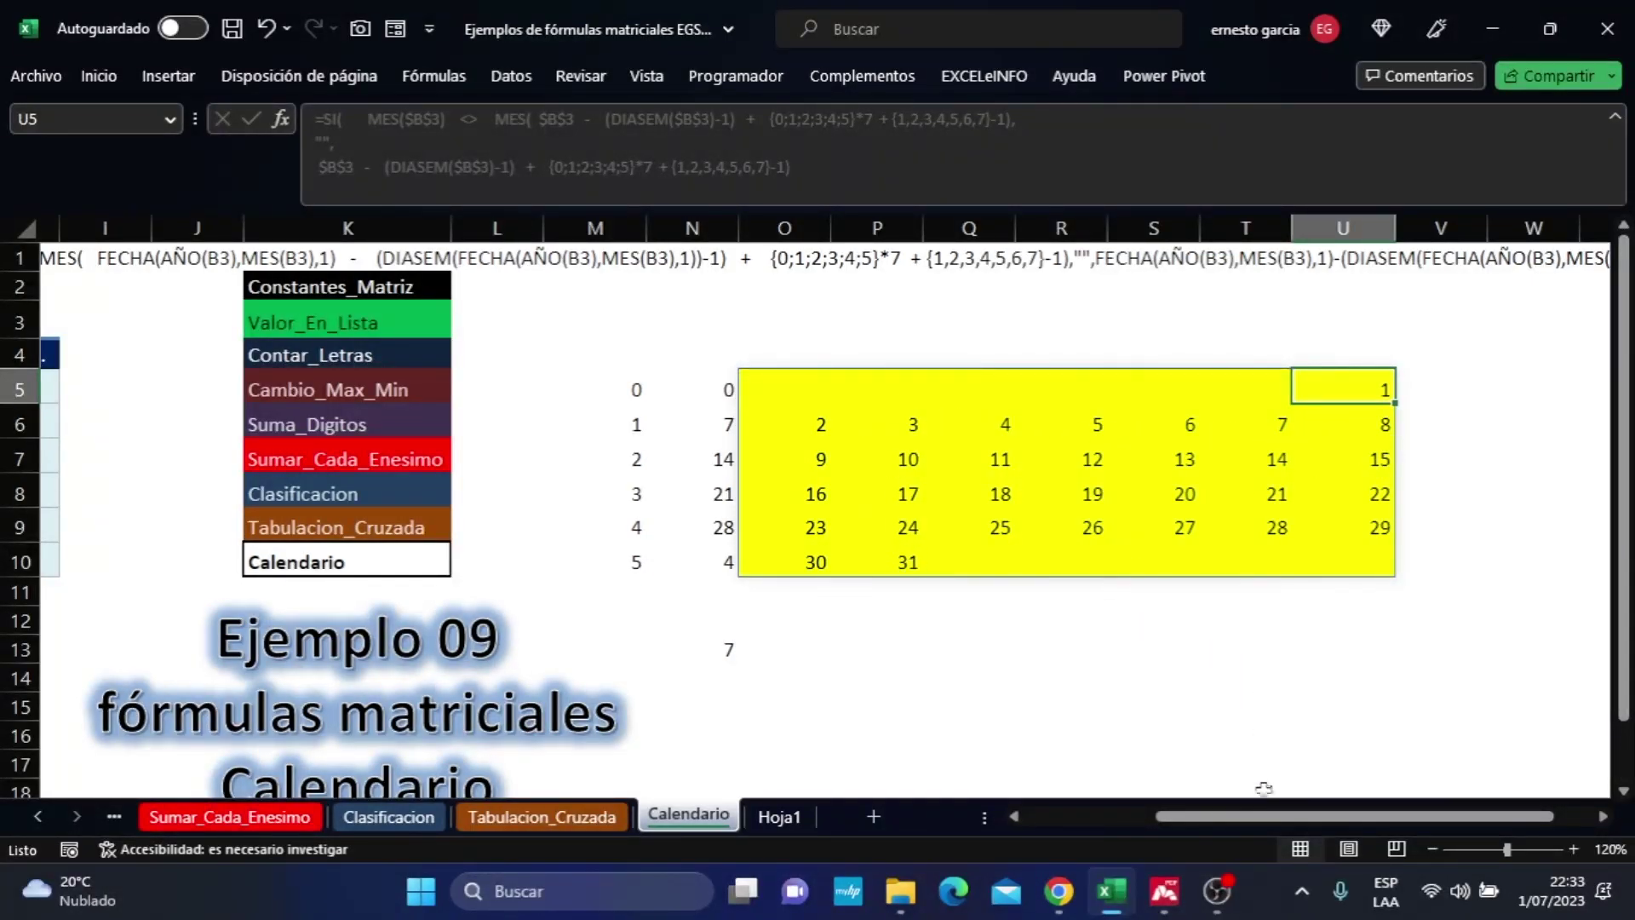
left_click(781, 387)
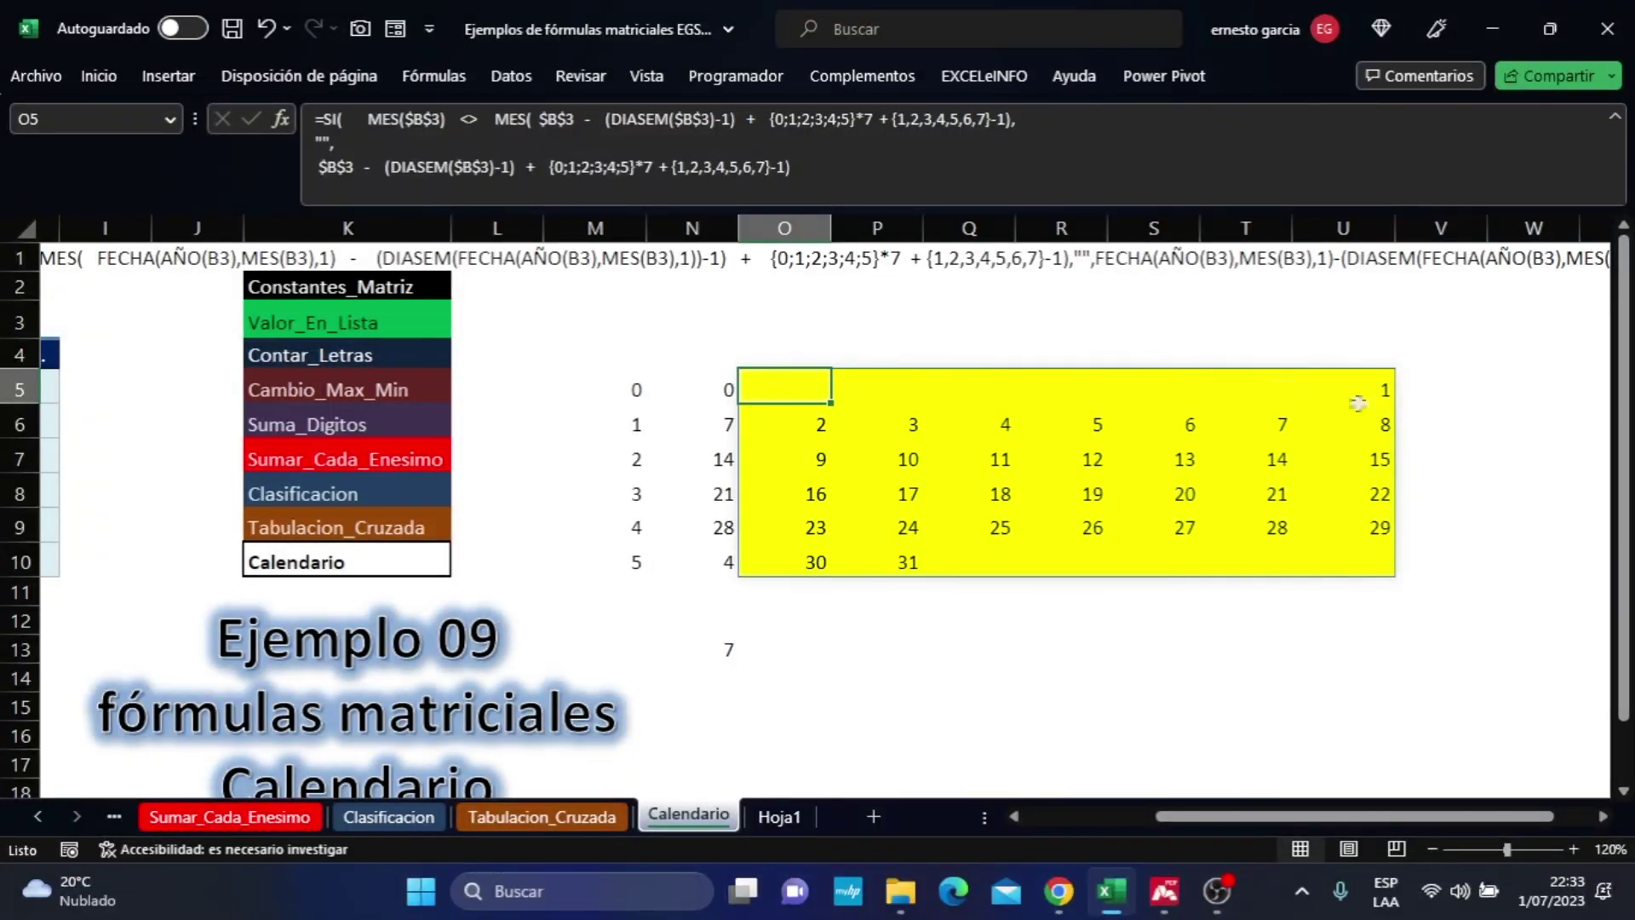
left_click_drag(1195, 816, 1063, 843)
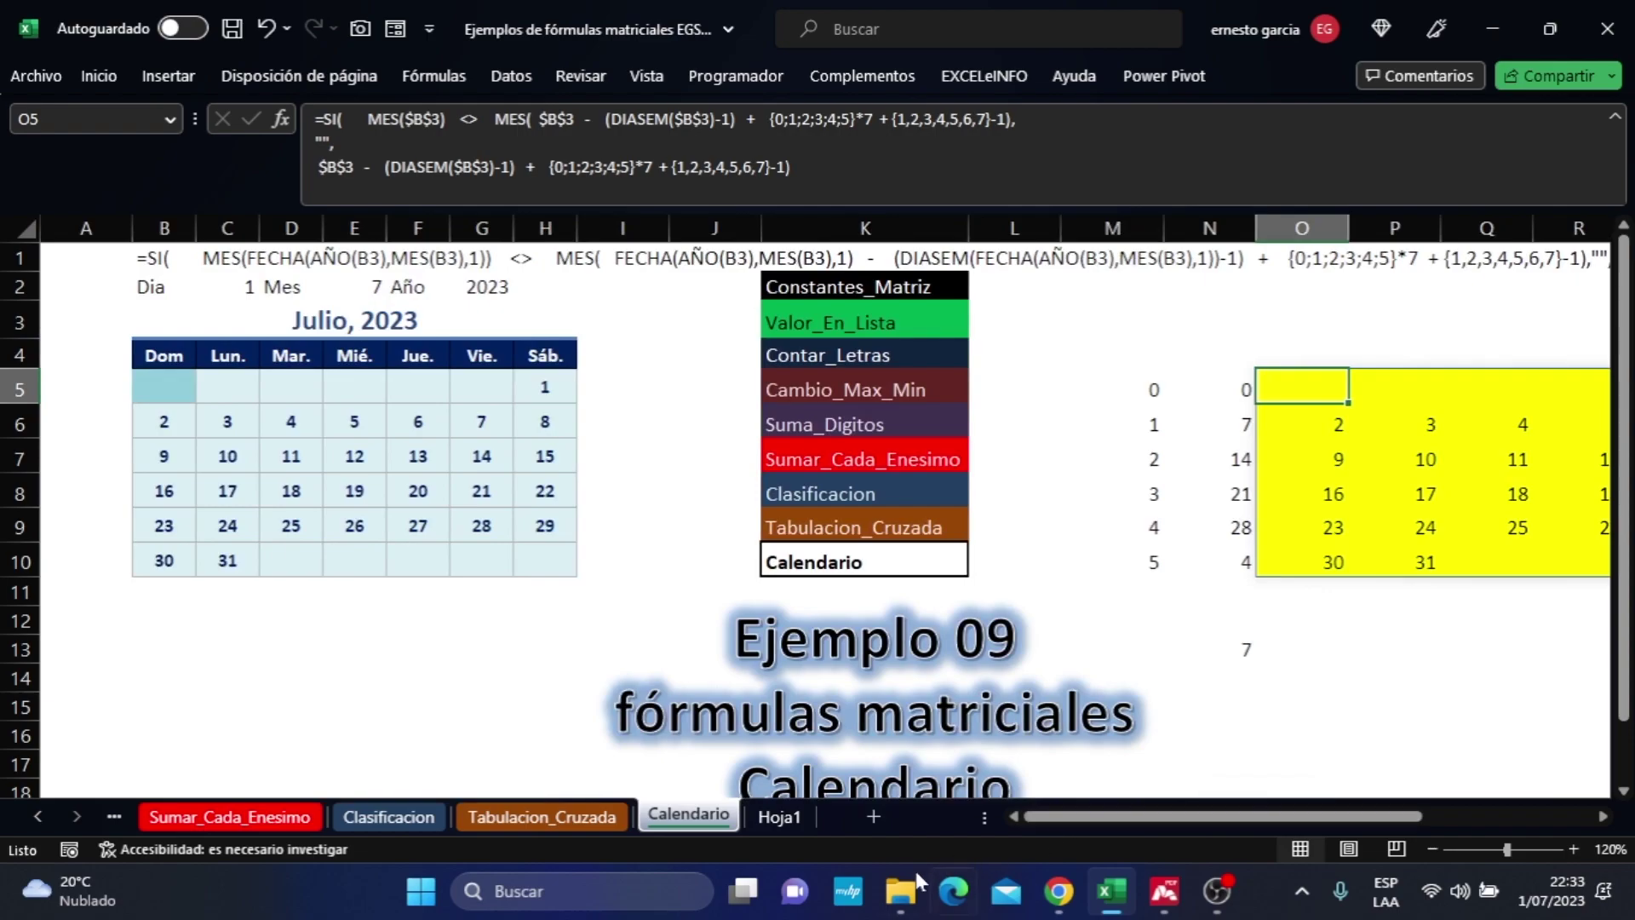
Check the LET formula kept as text in E2 of Hoja1, and return to the Calendario sheet.
left_click(780, 816)
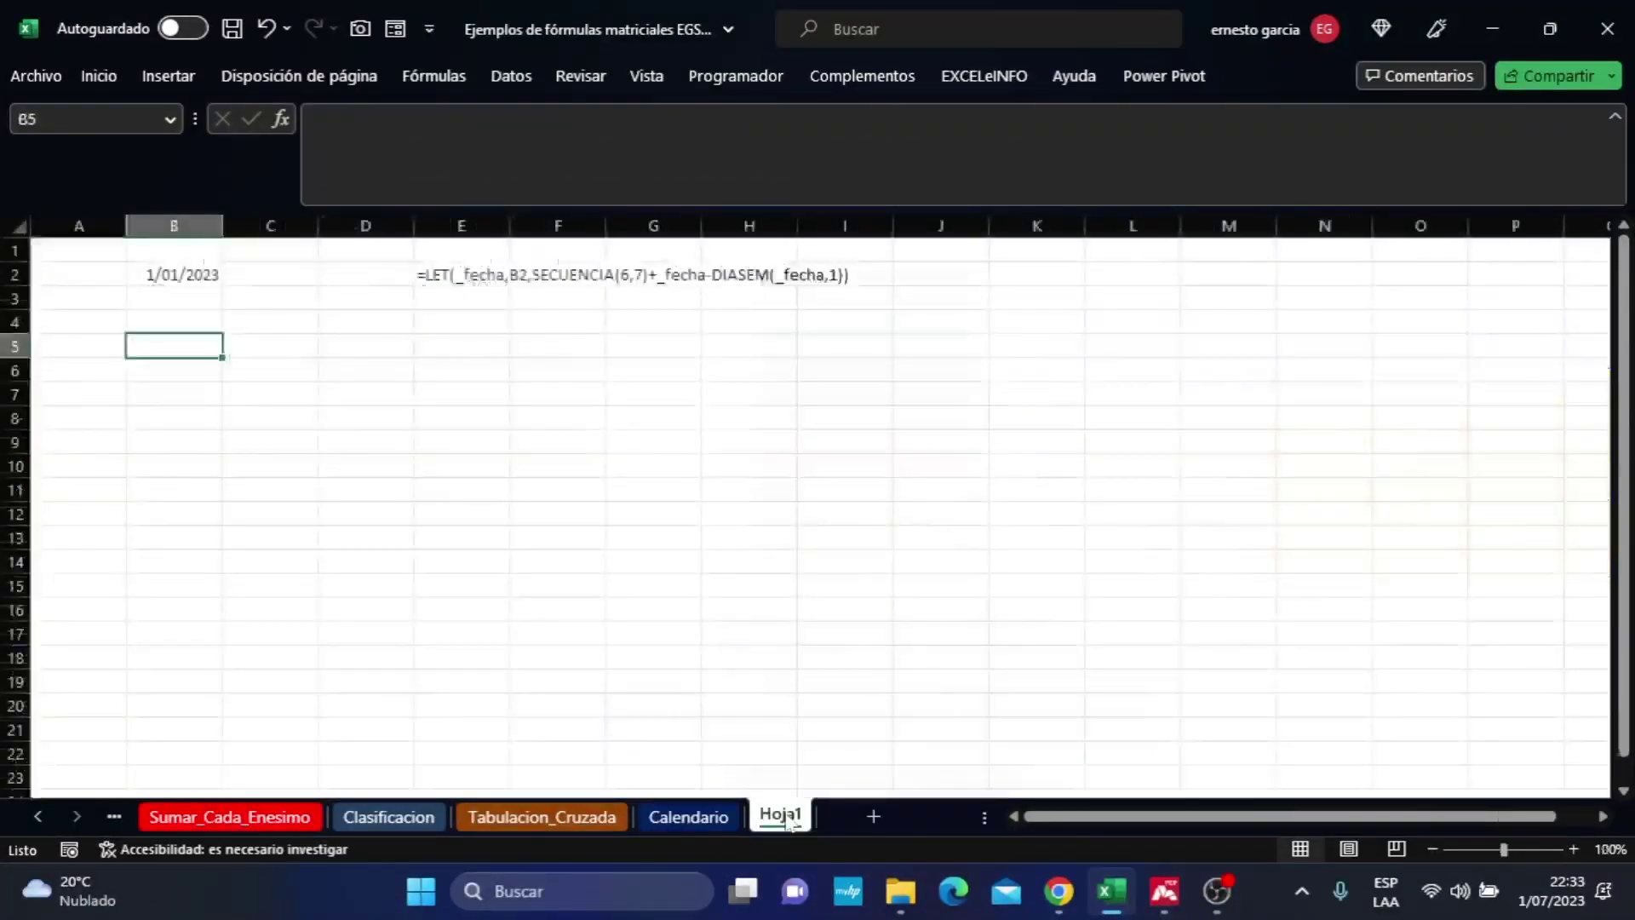
left_click(477, 276)
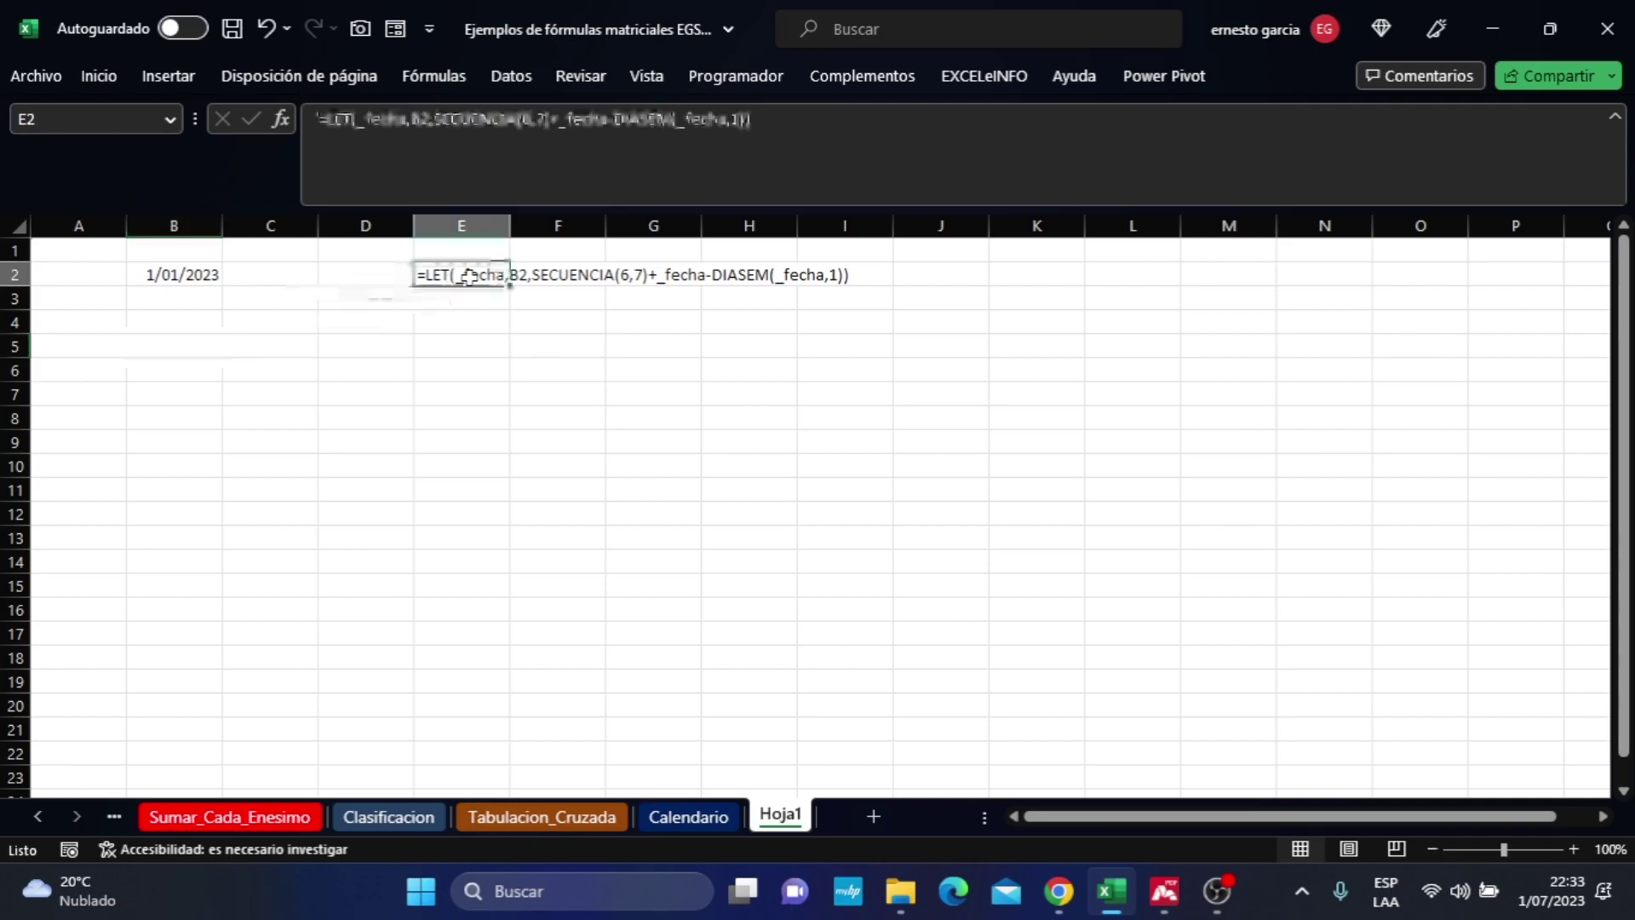
left_click(688, 816)
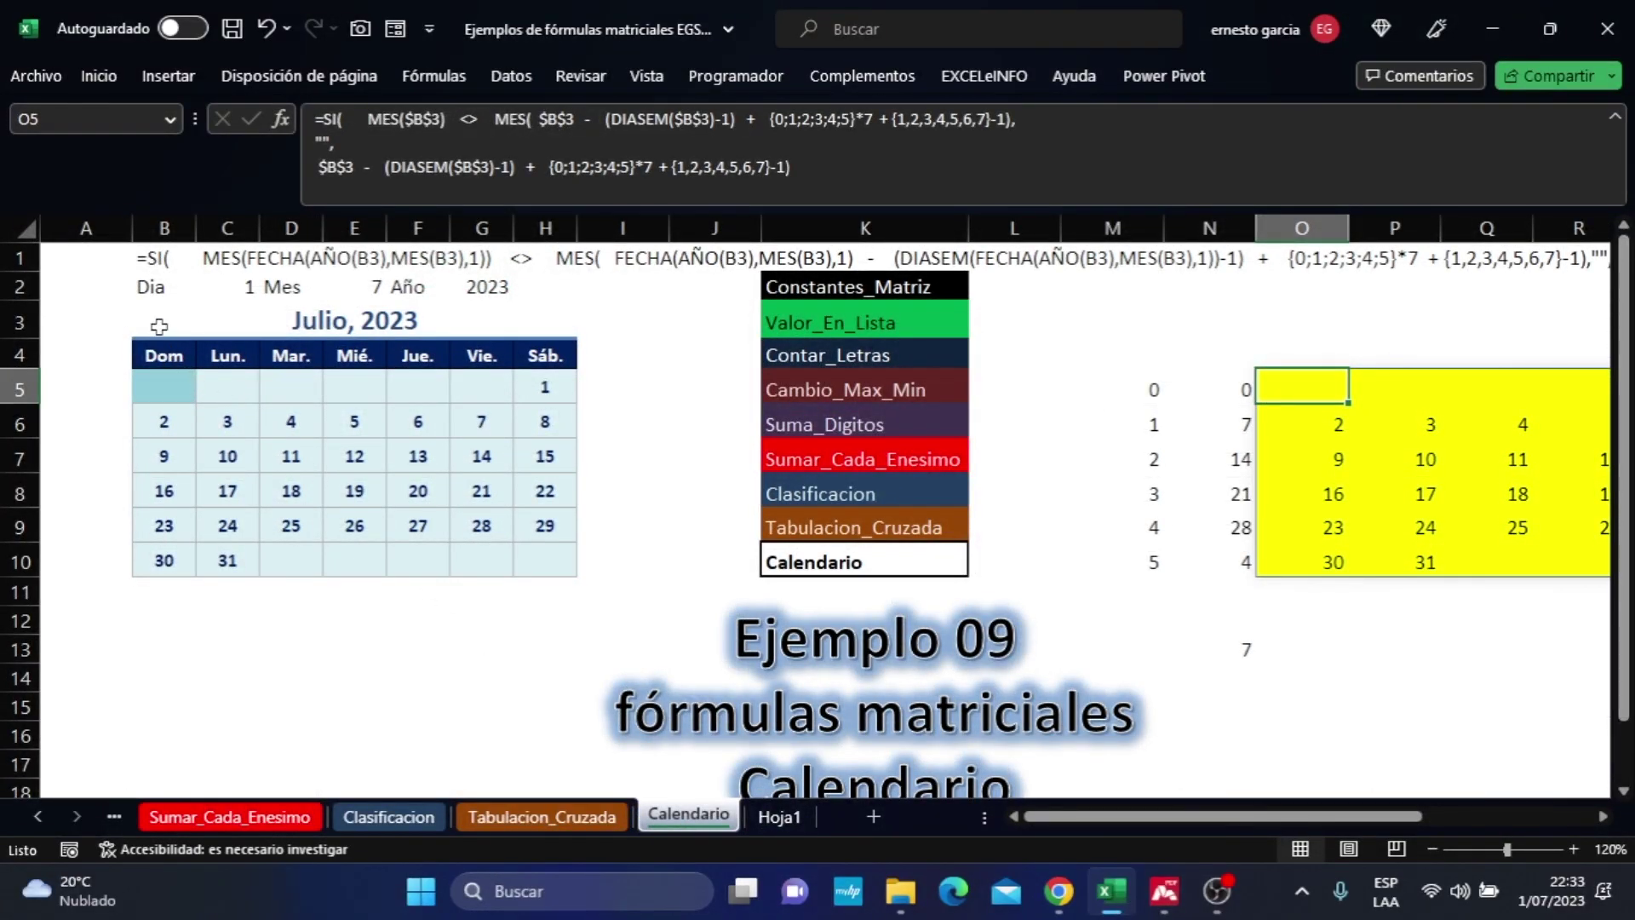
Copy the monthly calendar B3:H10 from the Calendario sheet and paste it into Hoja1 starting at B4.
left_click_drag(160, 326, 196, 566)
right_click(206, 512)
left_click(298, 136)
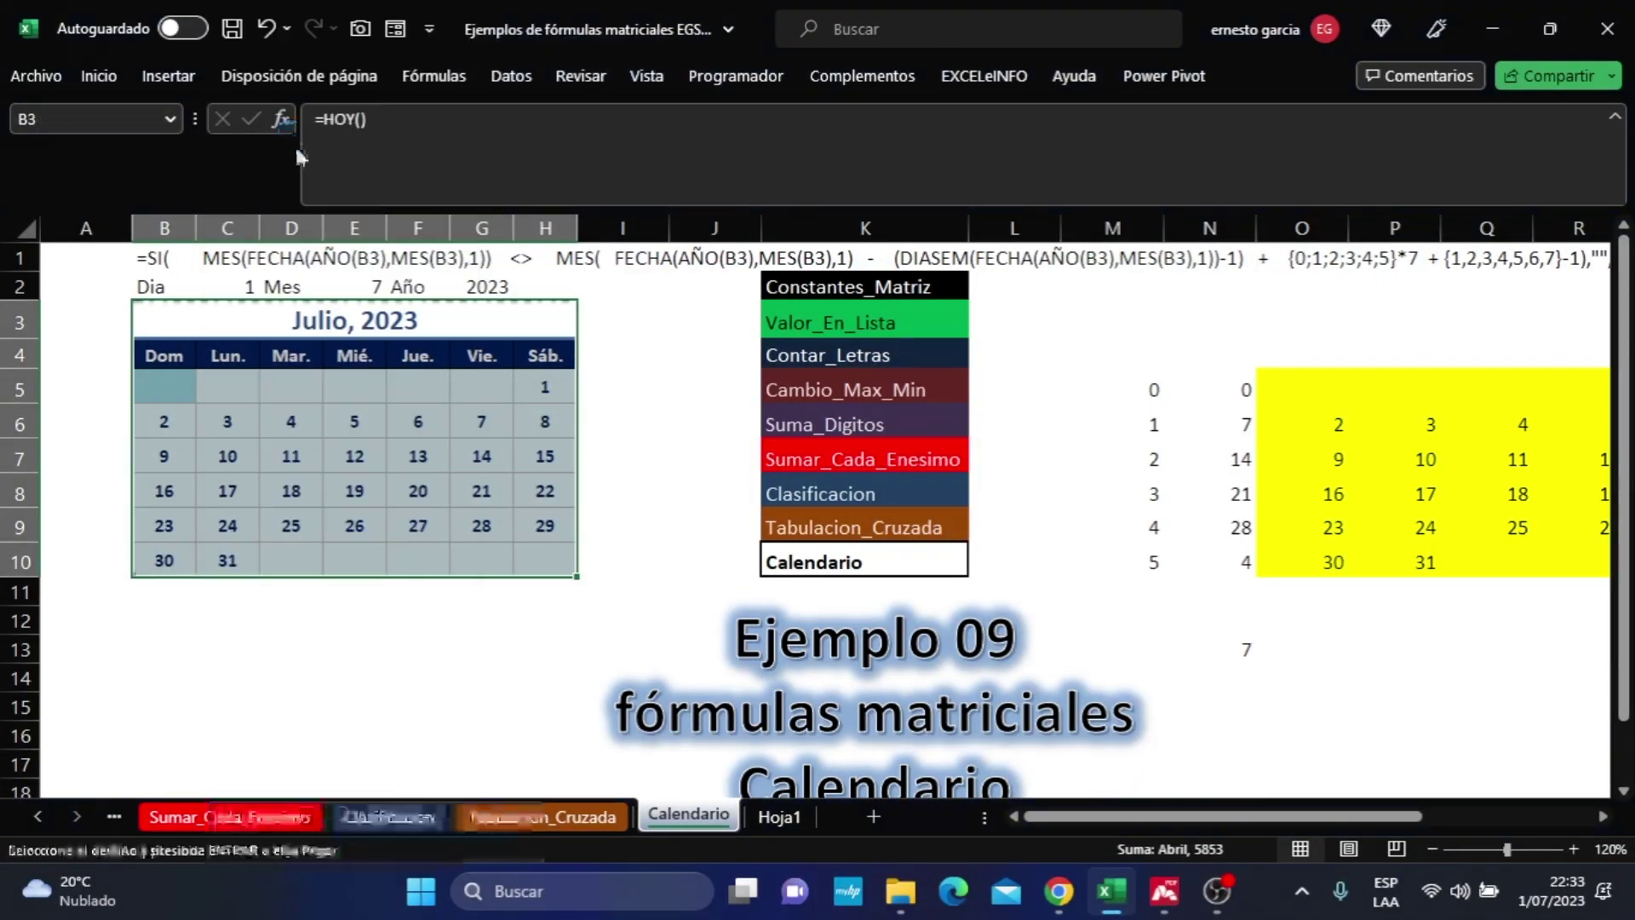
left_click(779, 817)
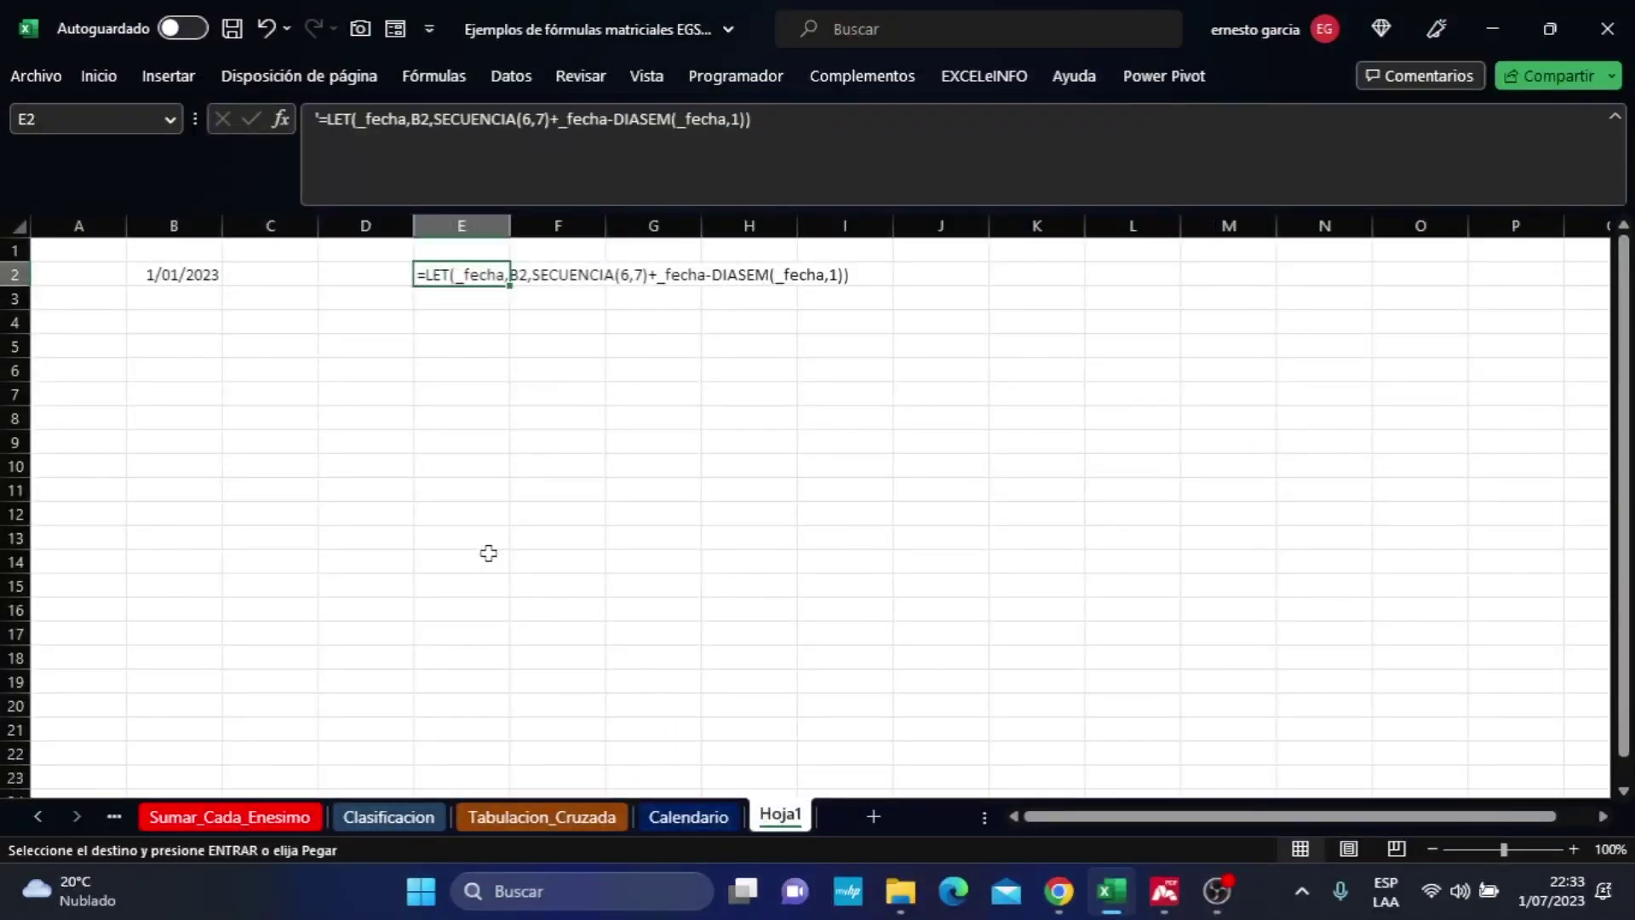
left_click(180, 325)
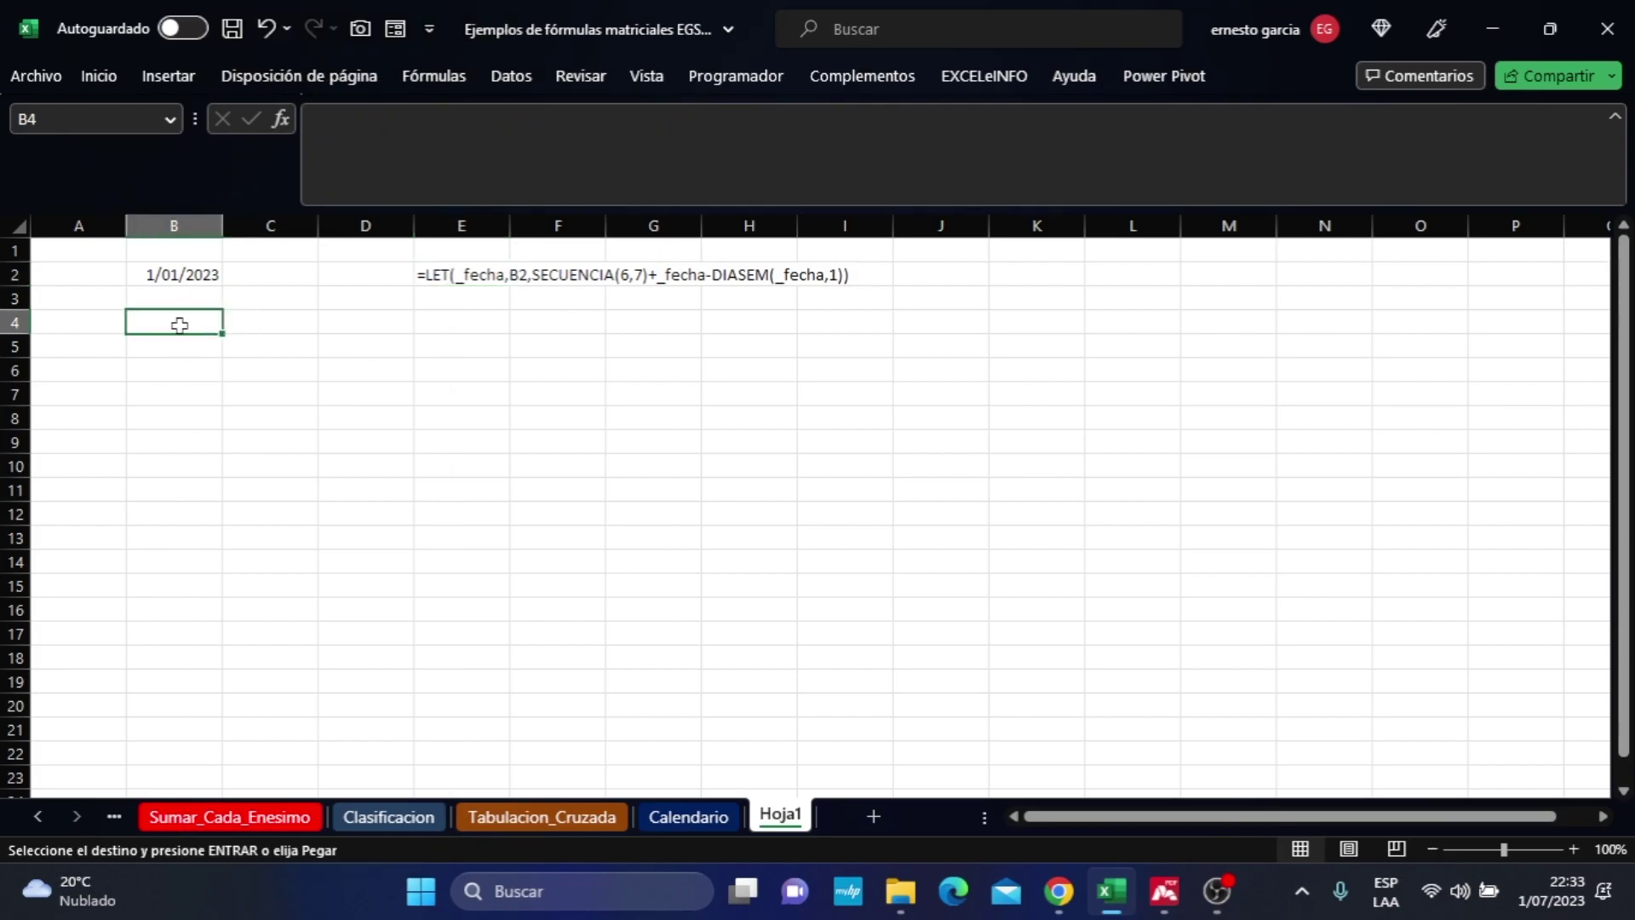
right_click(179, 325)
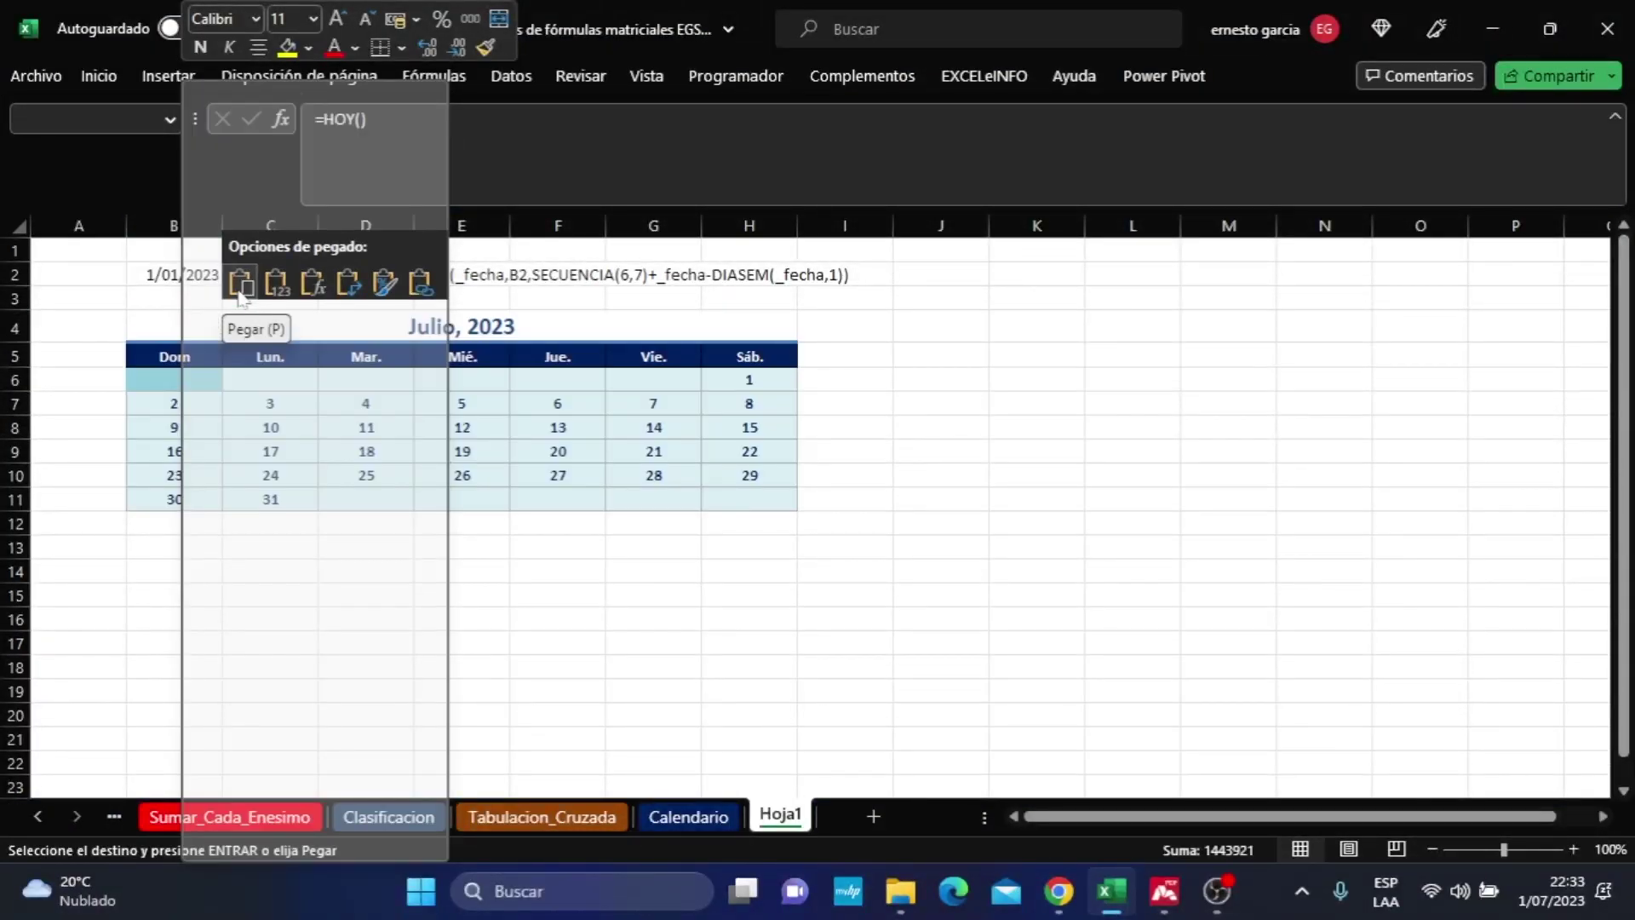
left_click(239, 291)
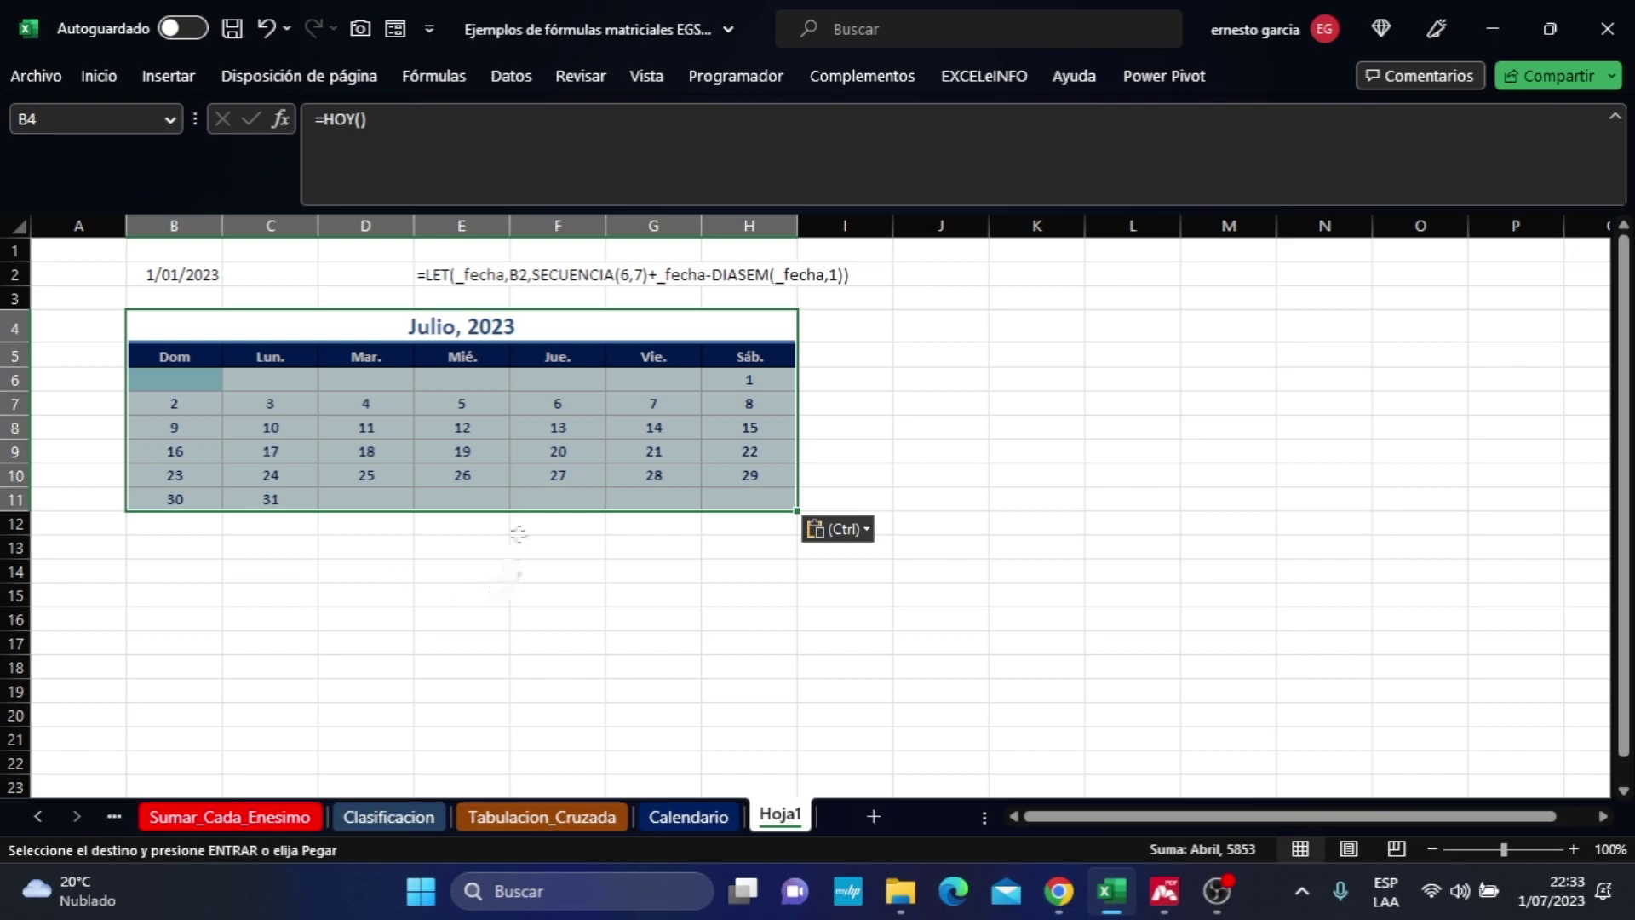
Check the column width of the original calendar's column H on the Calendario sheet, leaving it as it is.
left_click_drag(204, 225, 750, 228)
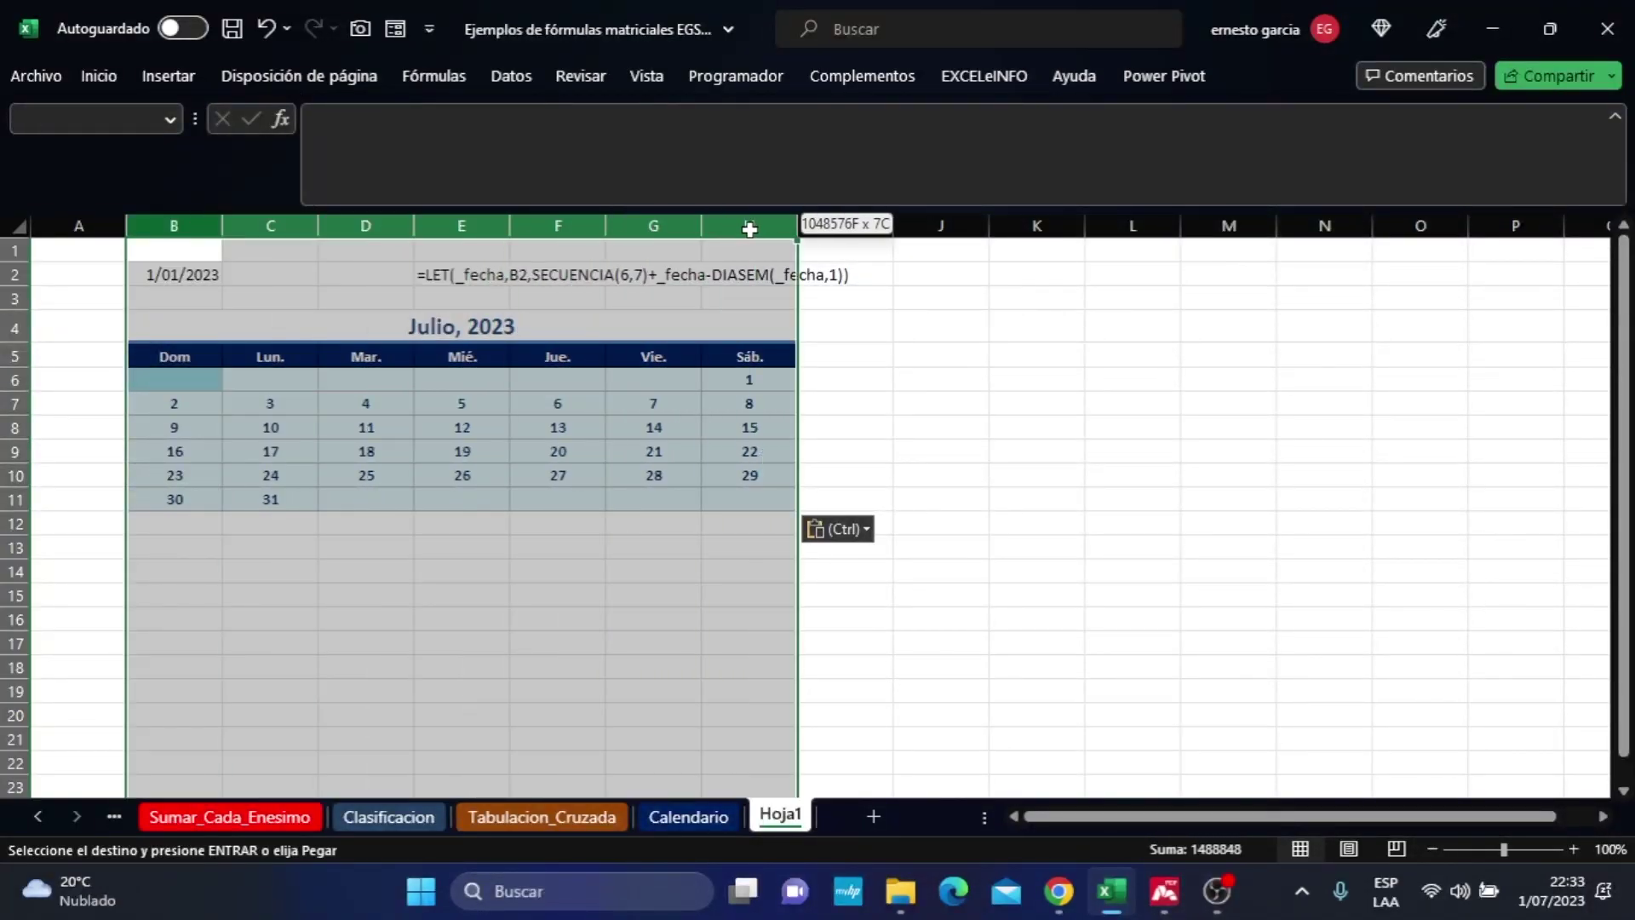
left_click(692, 818)
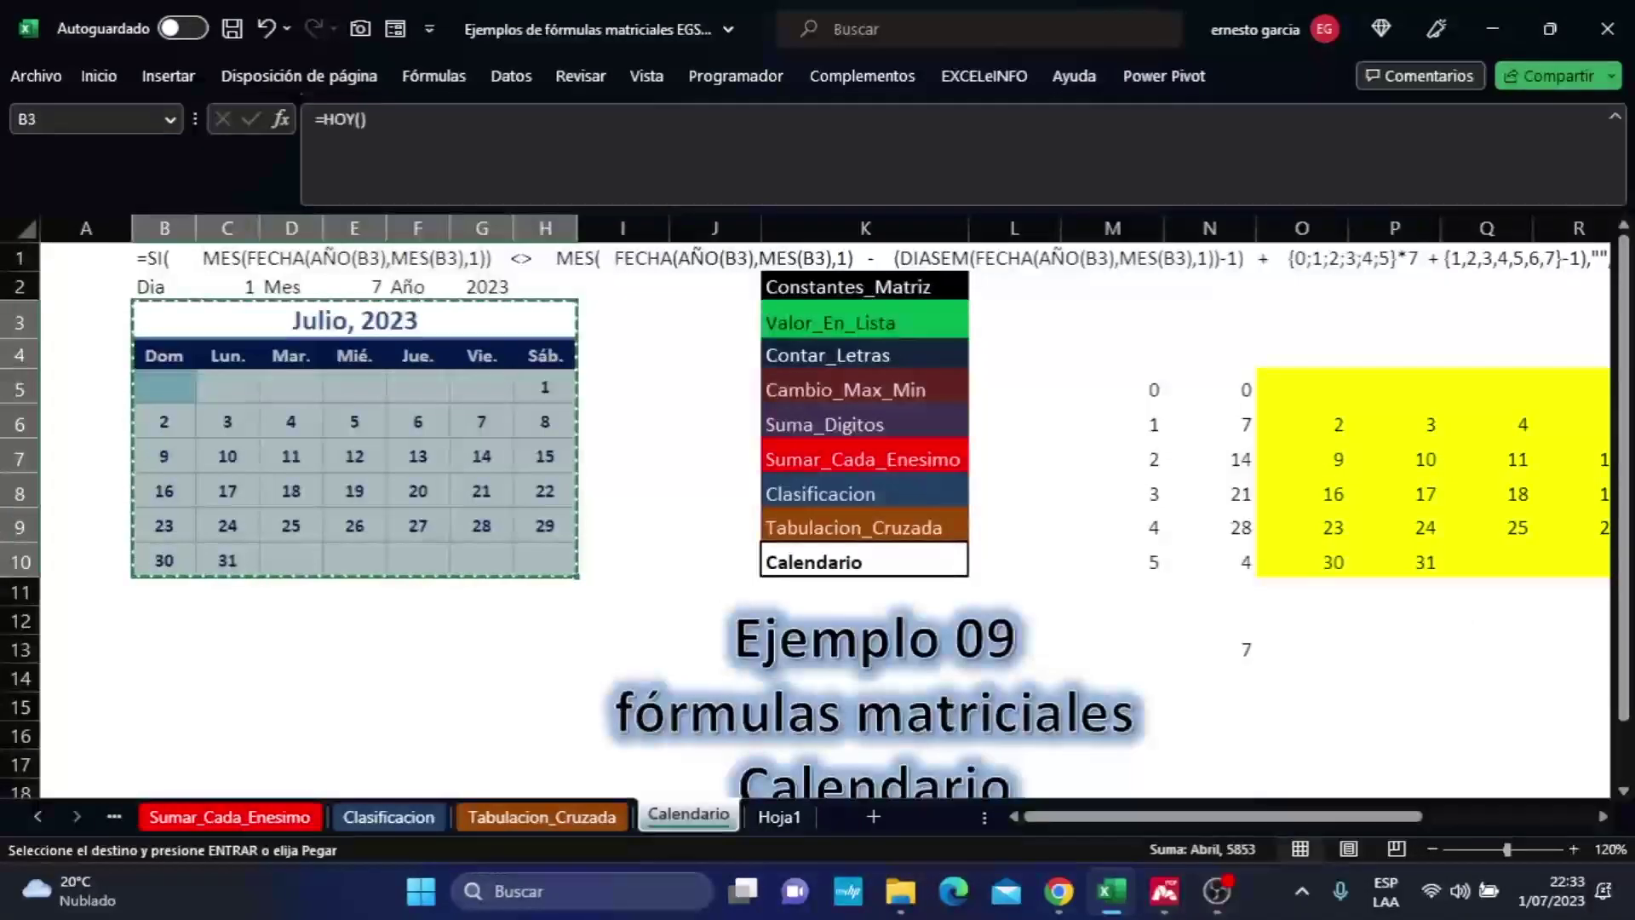
left_click(545, 229)
right_click(549, 230)
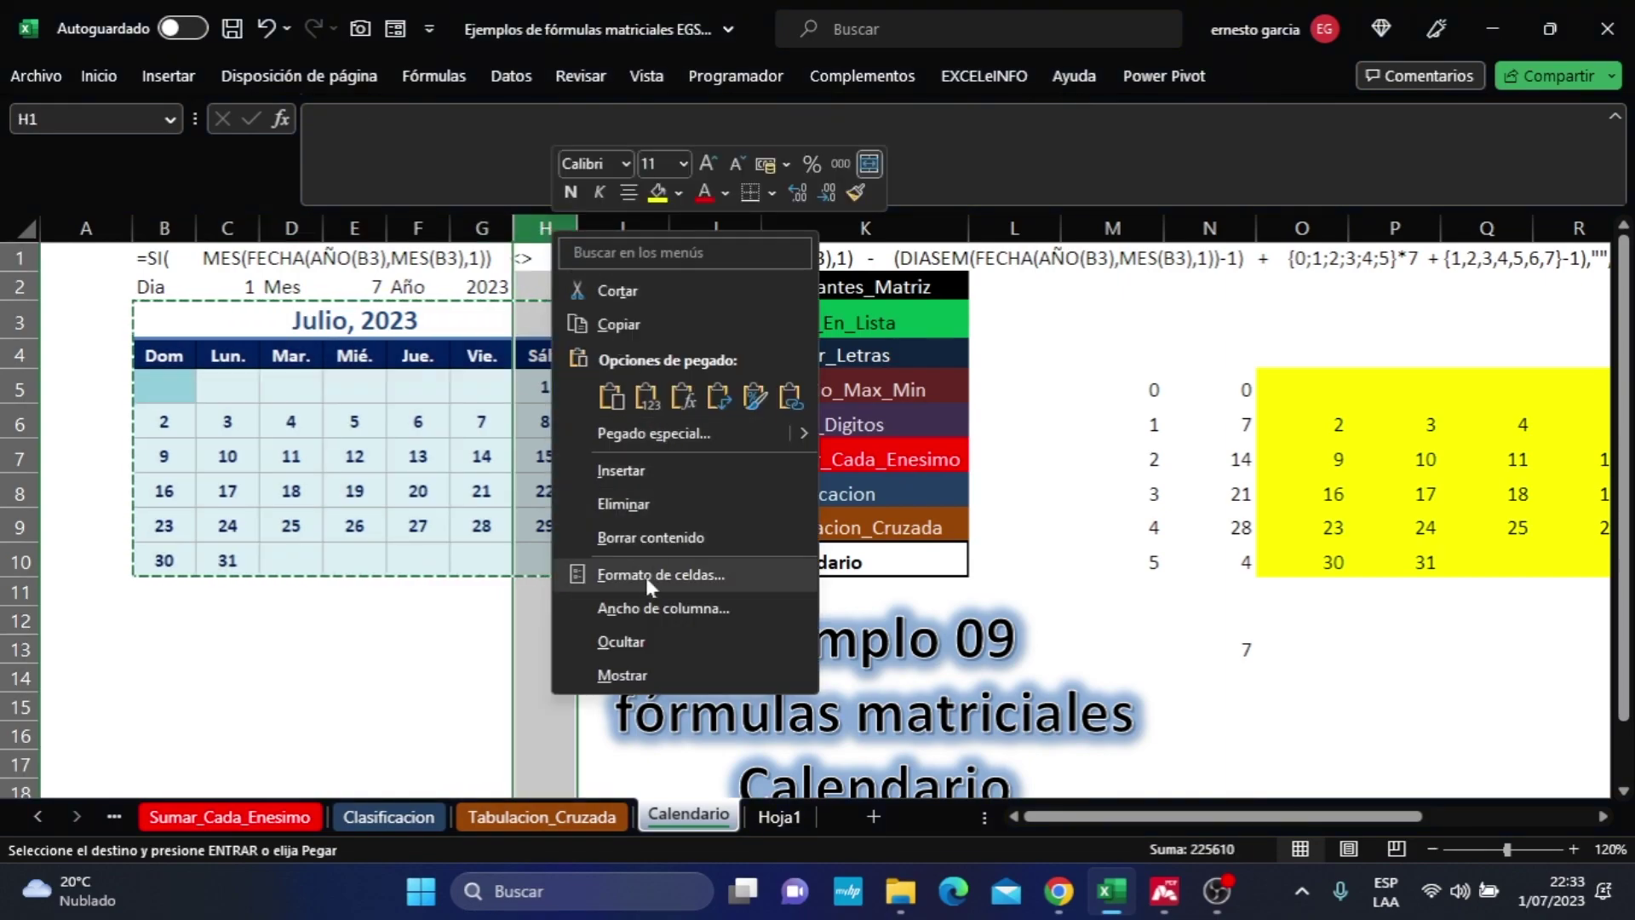
left_click(654, 608)
left_click(705, 664)
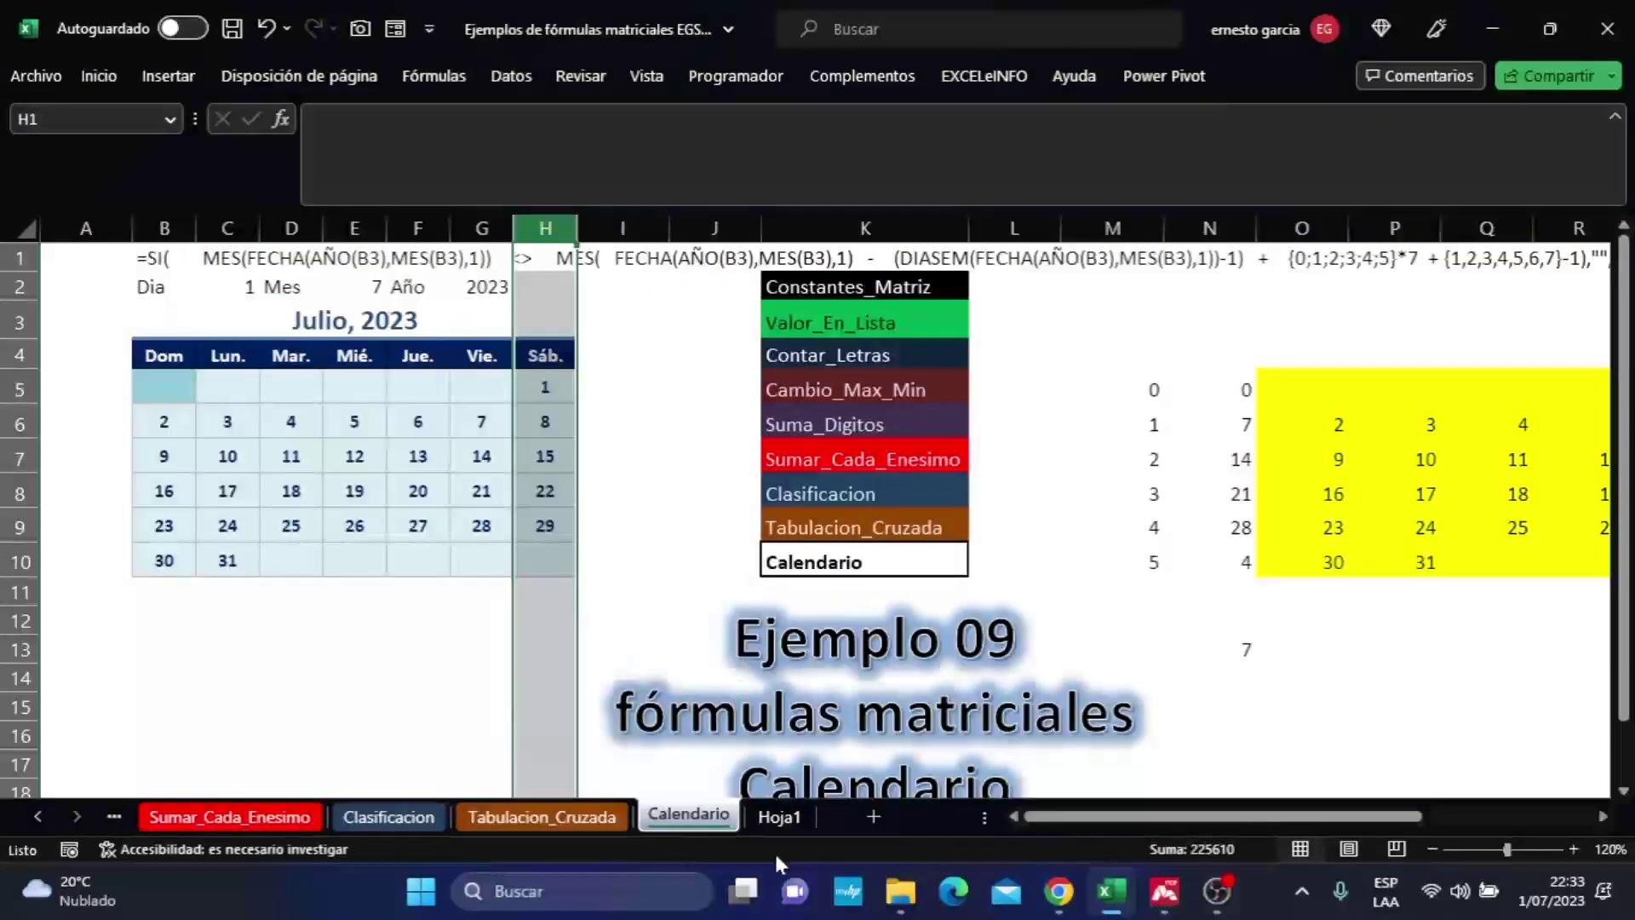
Set the width of columns B to H in Hoja1 to 5.57.
left_click(780, 816)
left_click(213, 226)
left_click_drag(231, 235, 767, 229)
right_click(726, 249)
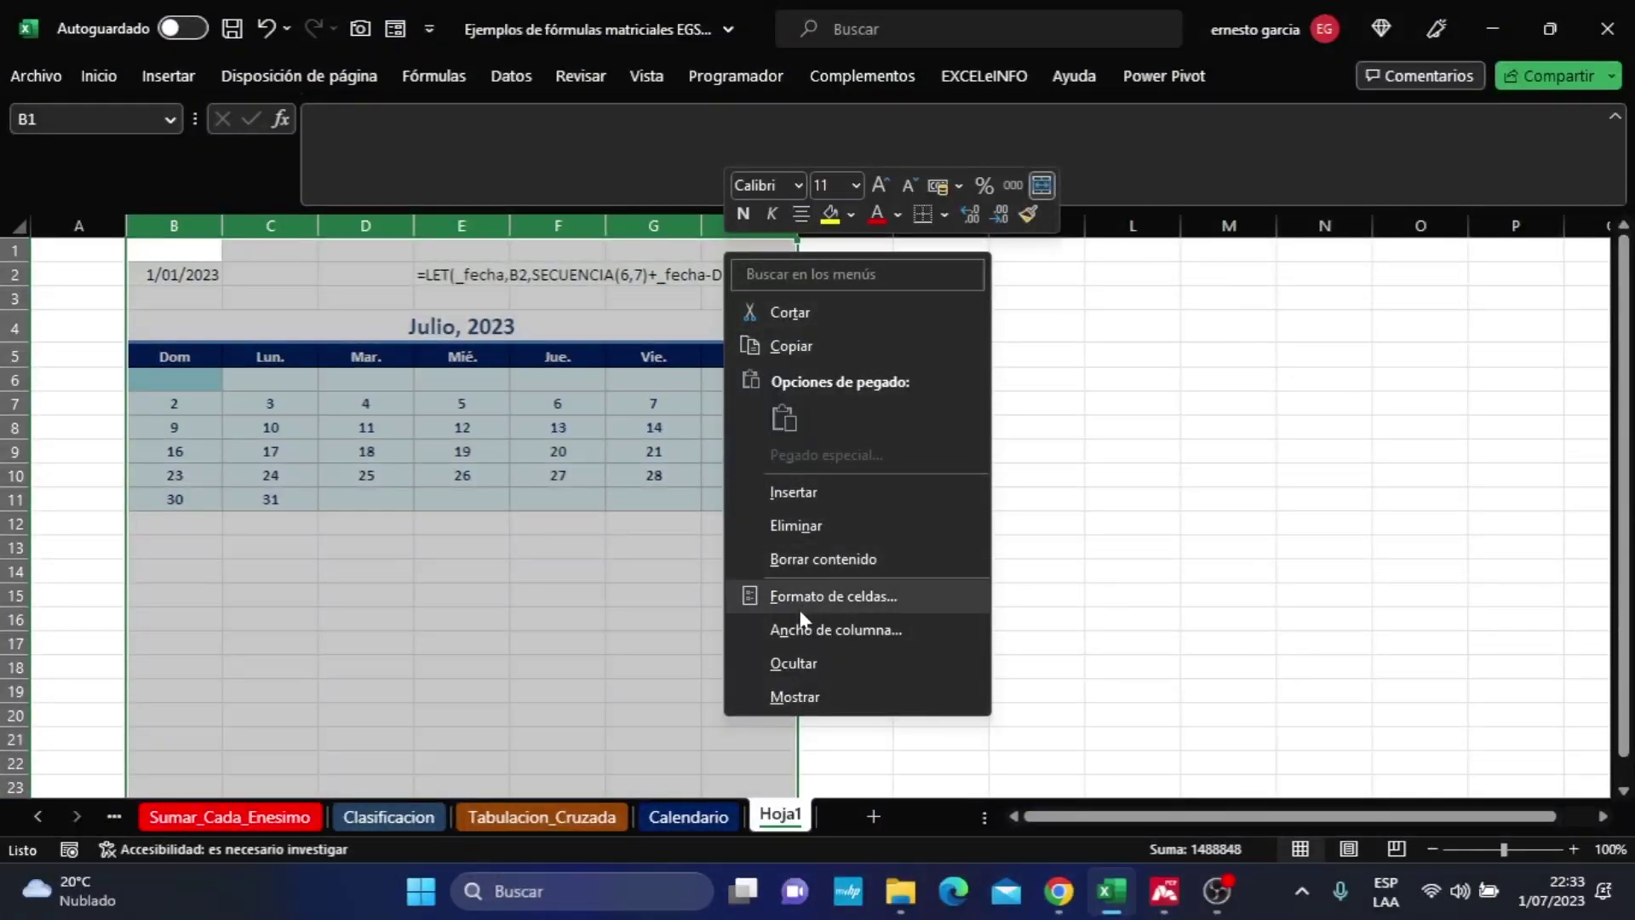
left_click(805, 629)
type("5.5")
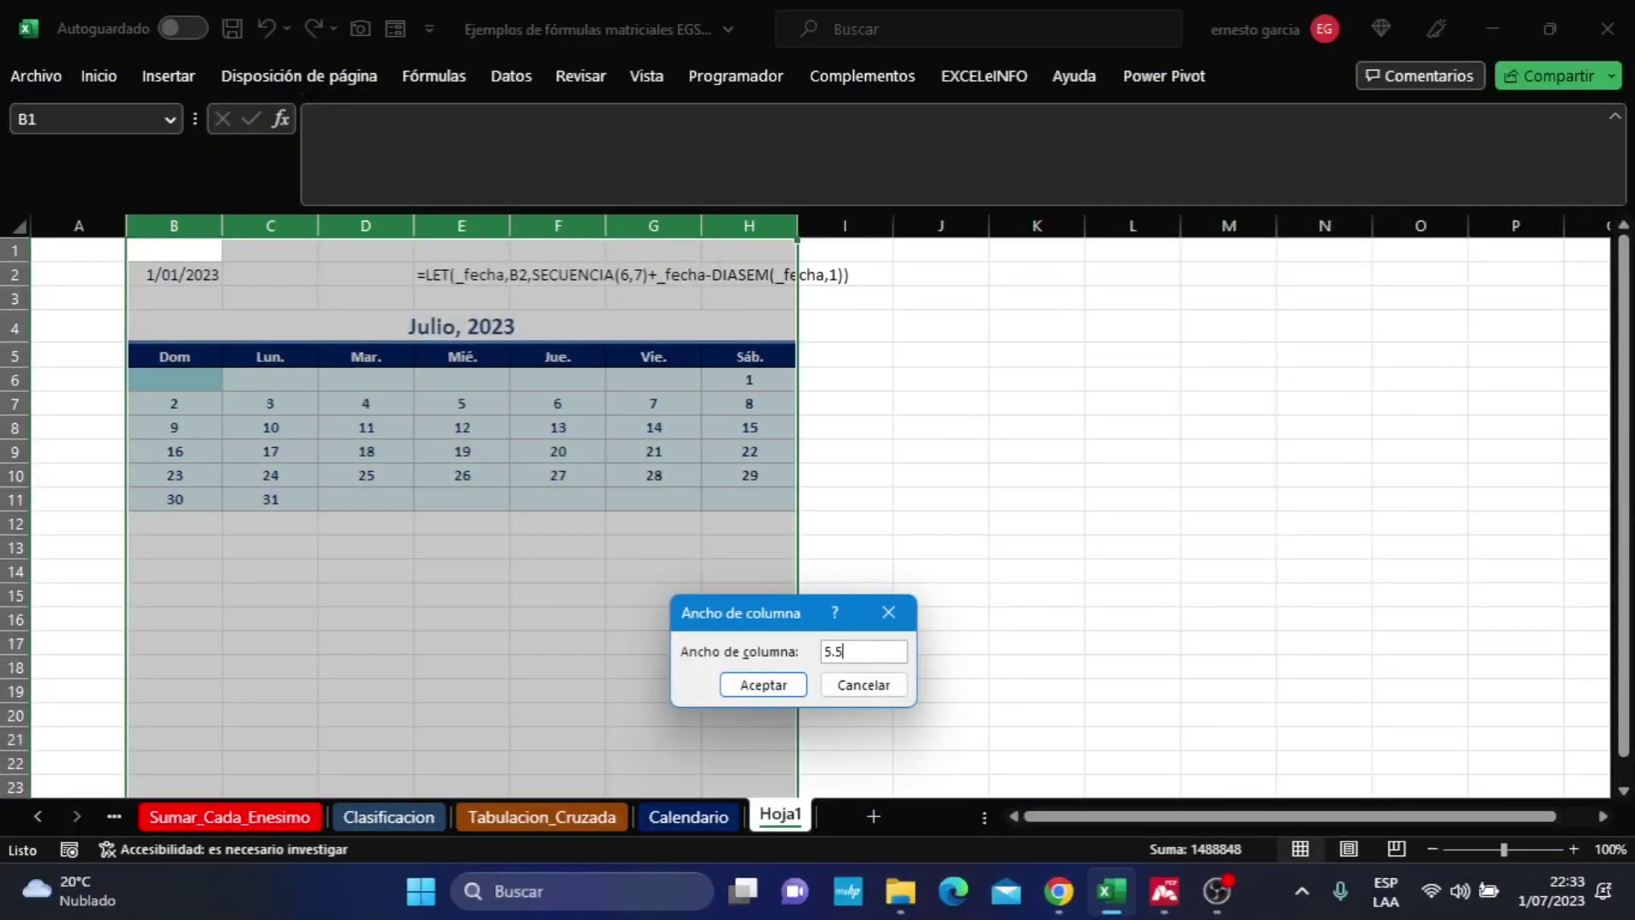
type("7")
key("Return")
left_click(529, 504)
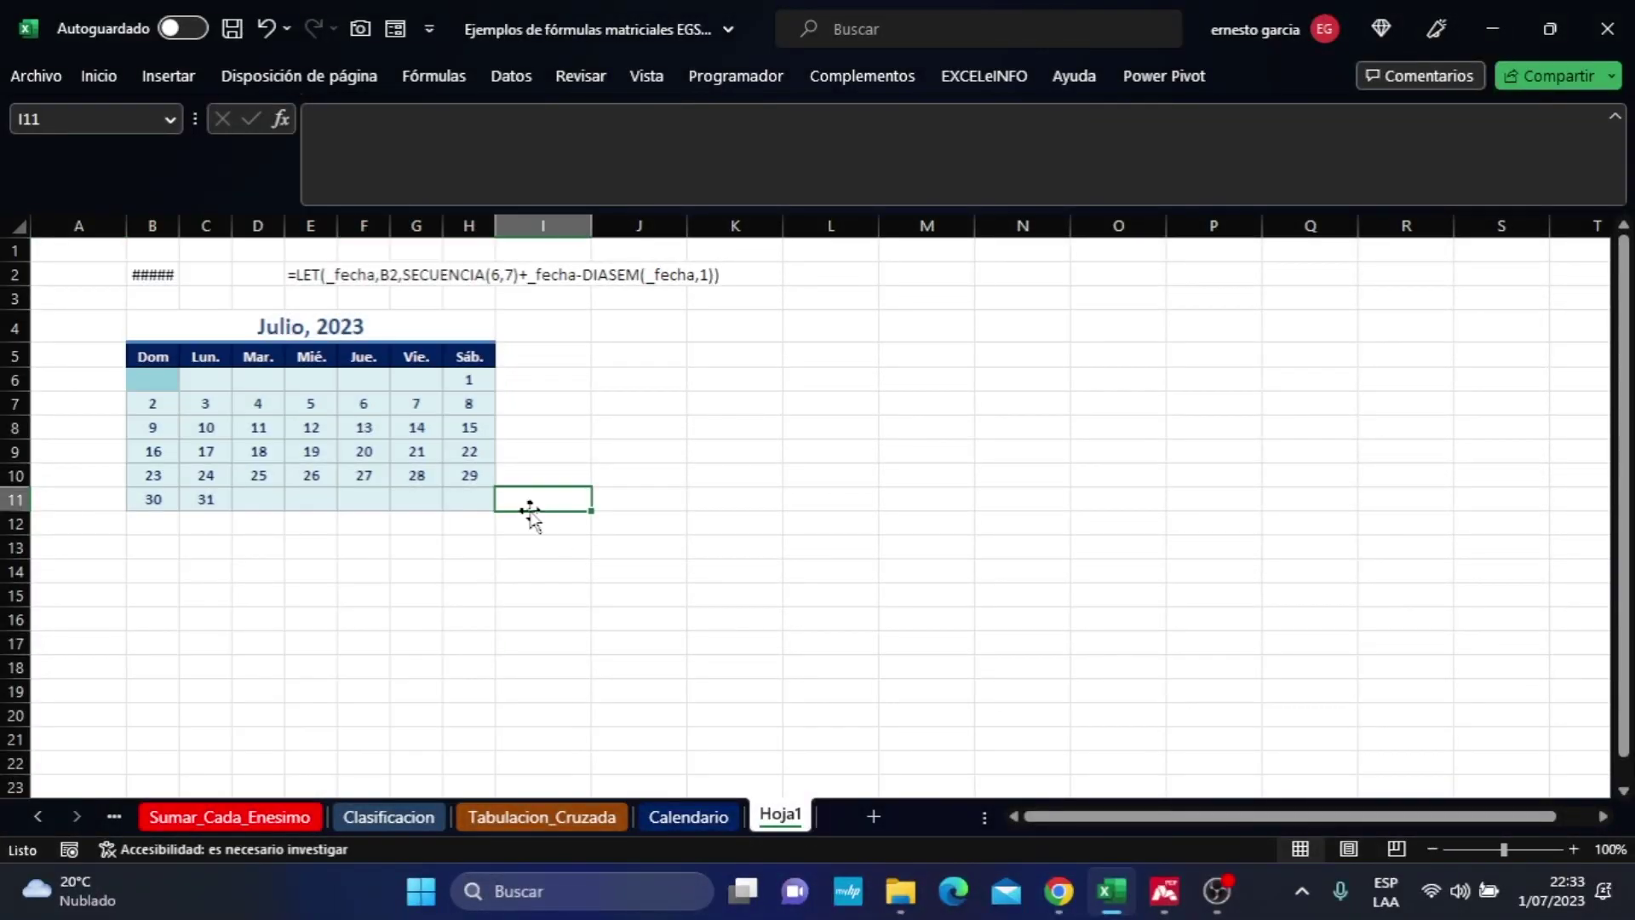
Clear the date in B2 and delete the array formula from the pasted calendar's day grid B6:H11.
left_click(304, 272)
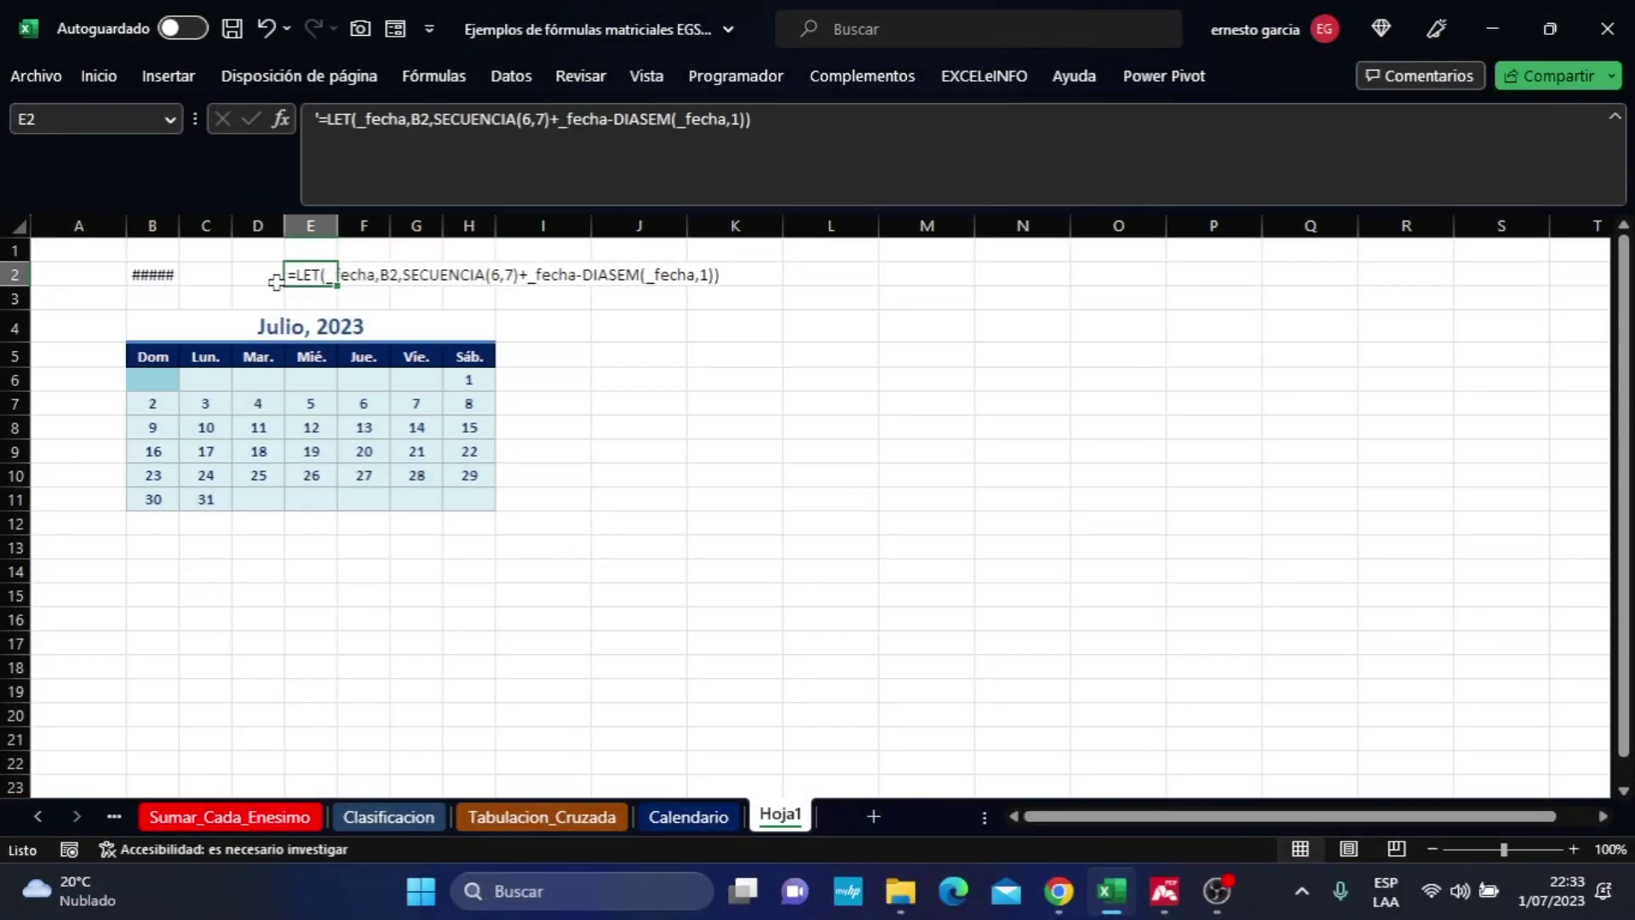
left_click(158, 276)
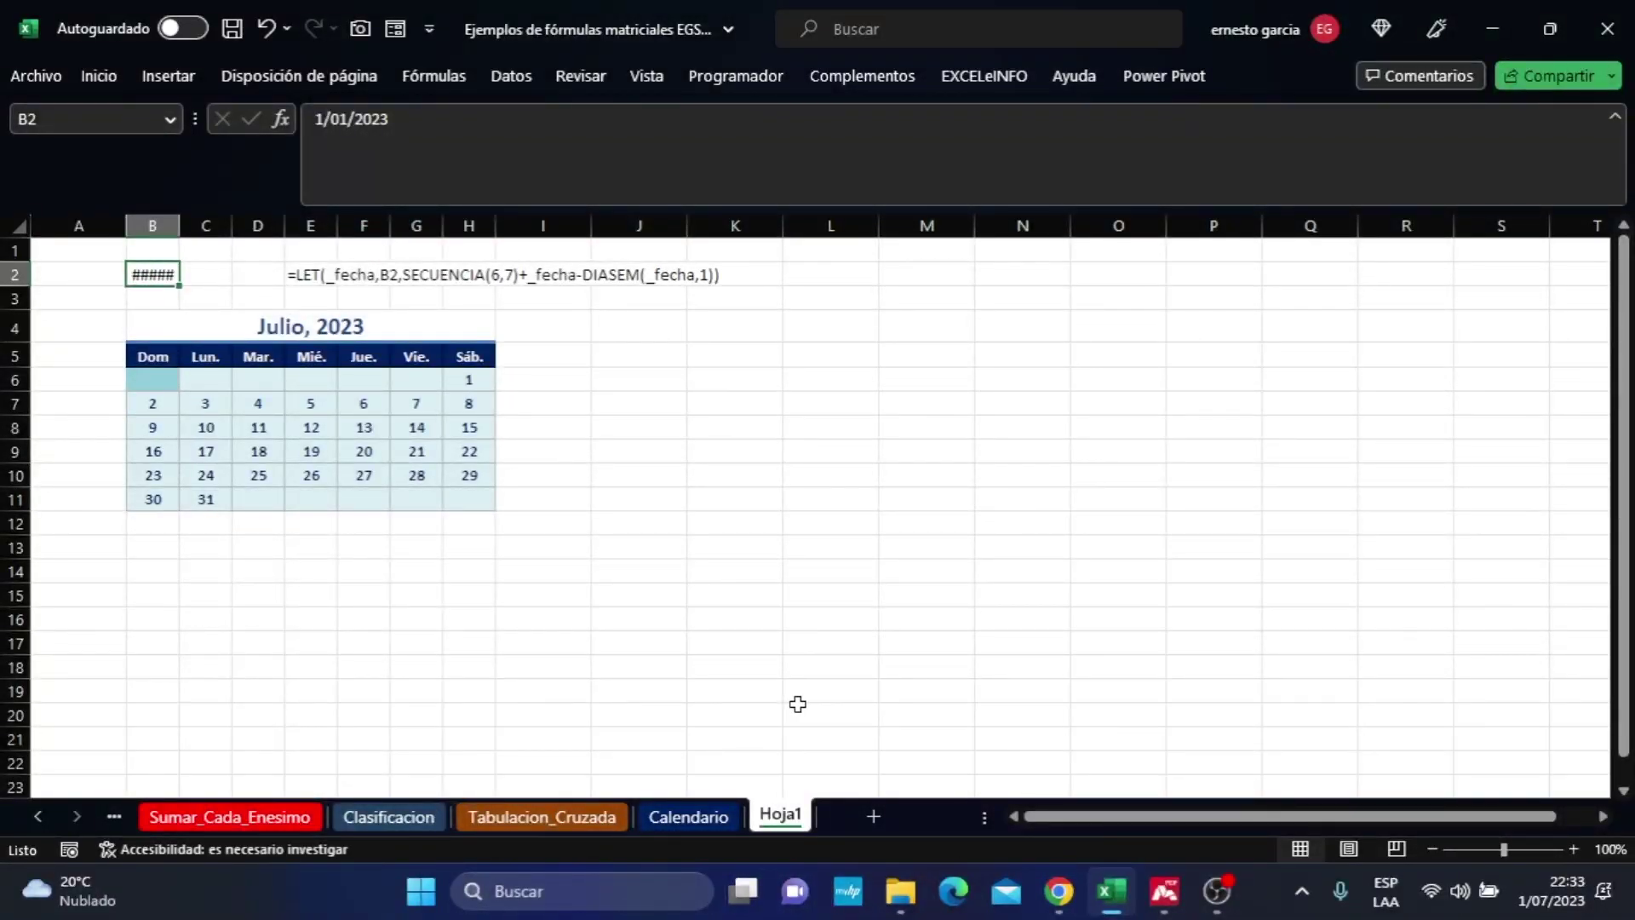
key("Delete")
left_click_drag(154, 391, 500, 504)
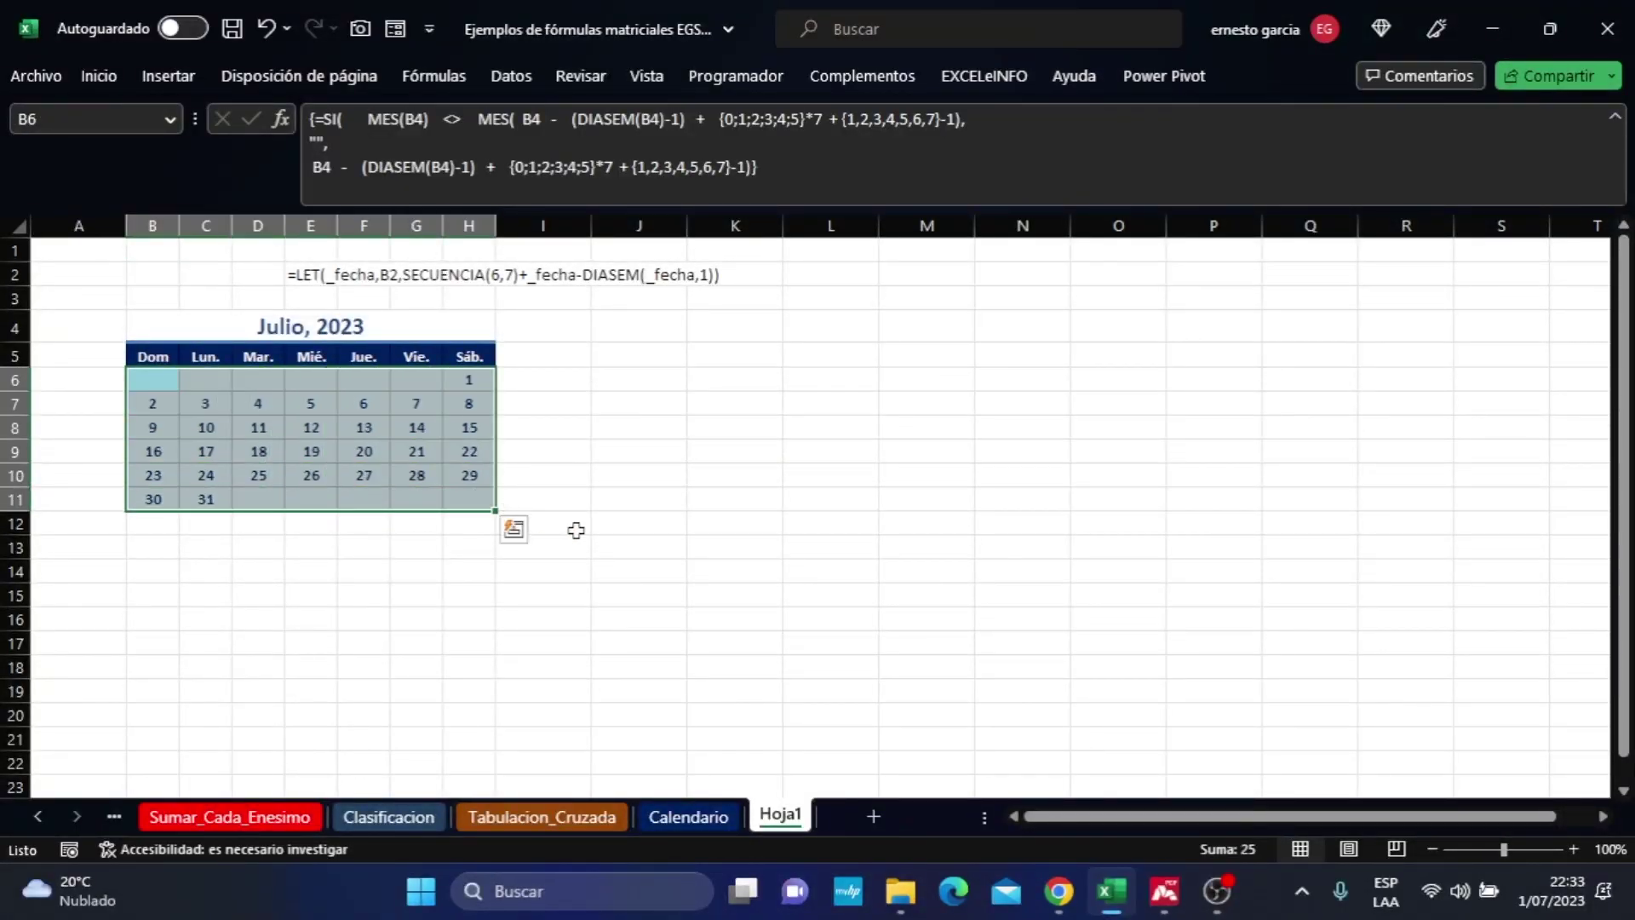
key("Delete")
Enter =SECUENCIA(6,7) in K6 as a demonstration beside the calendar, and look over the spilled grid K6:Q11.
left_click(299, 274)
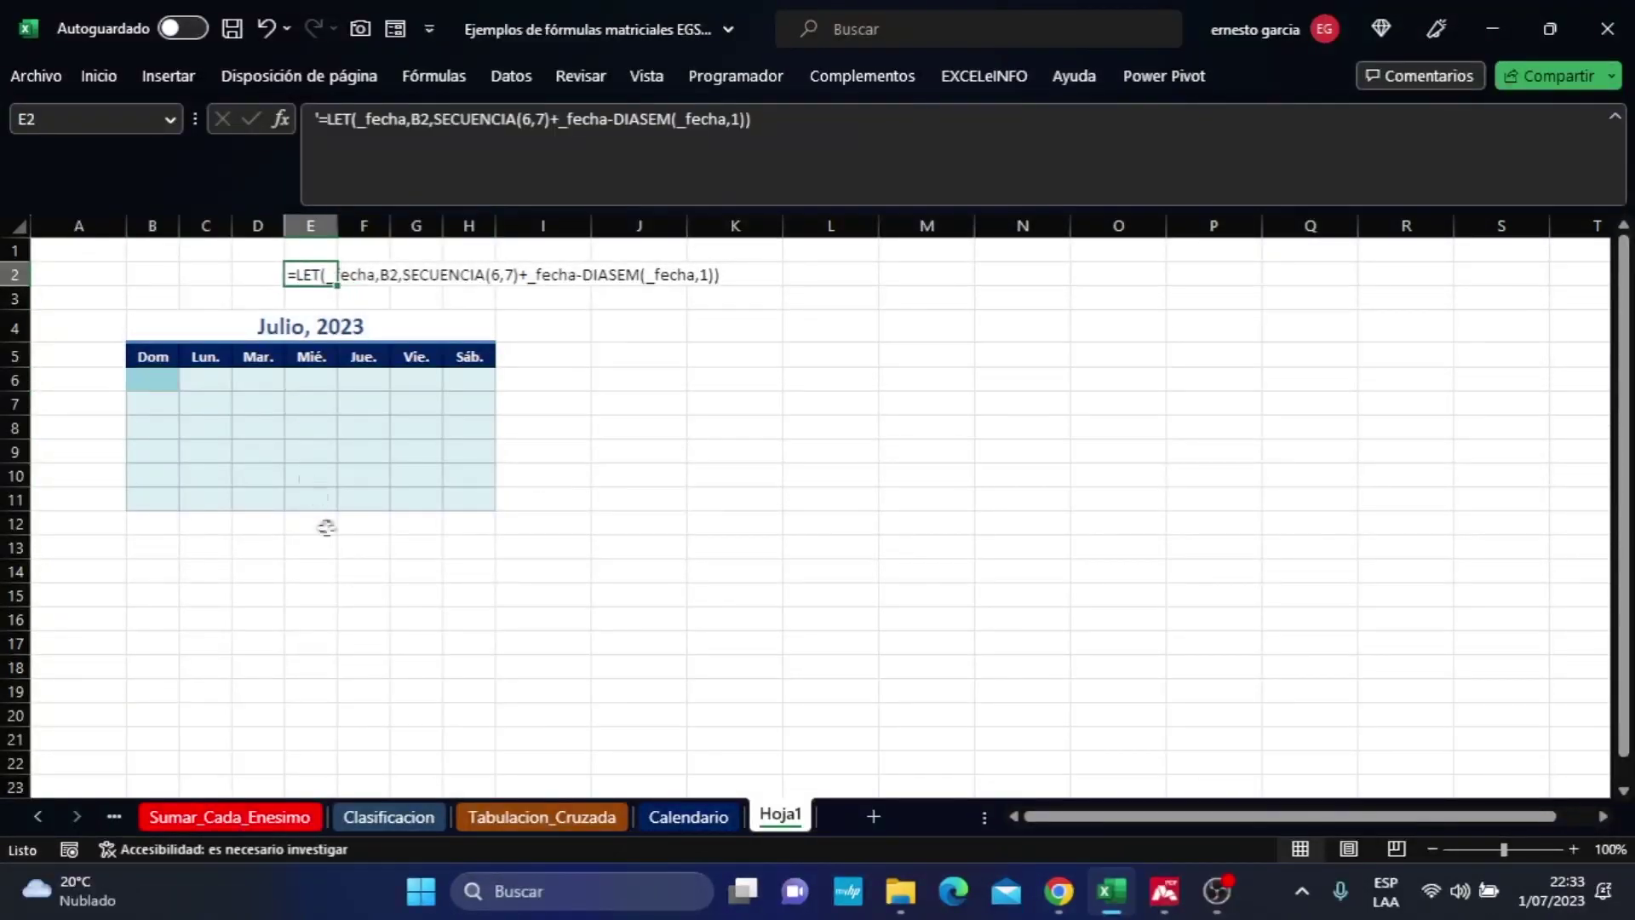
left_click(153, 379)
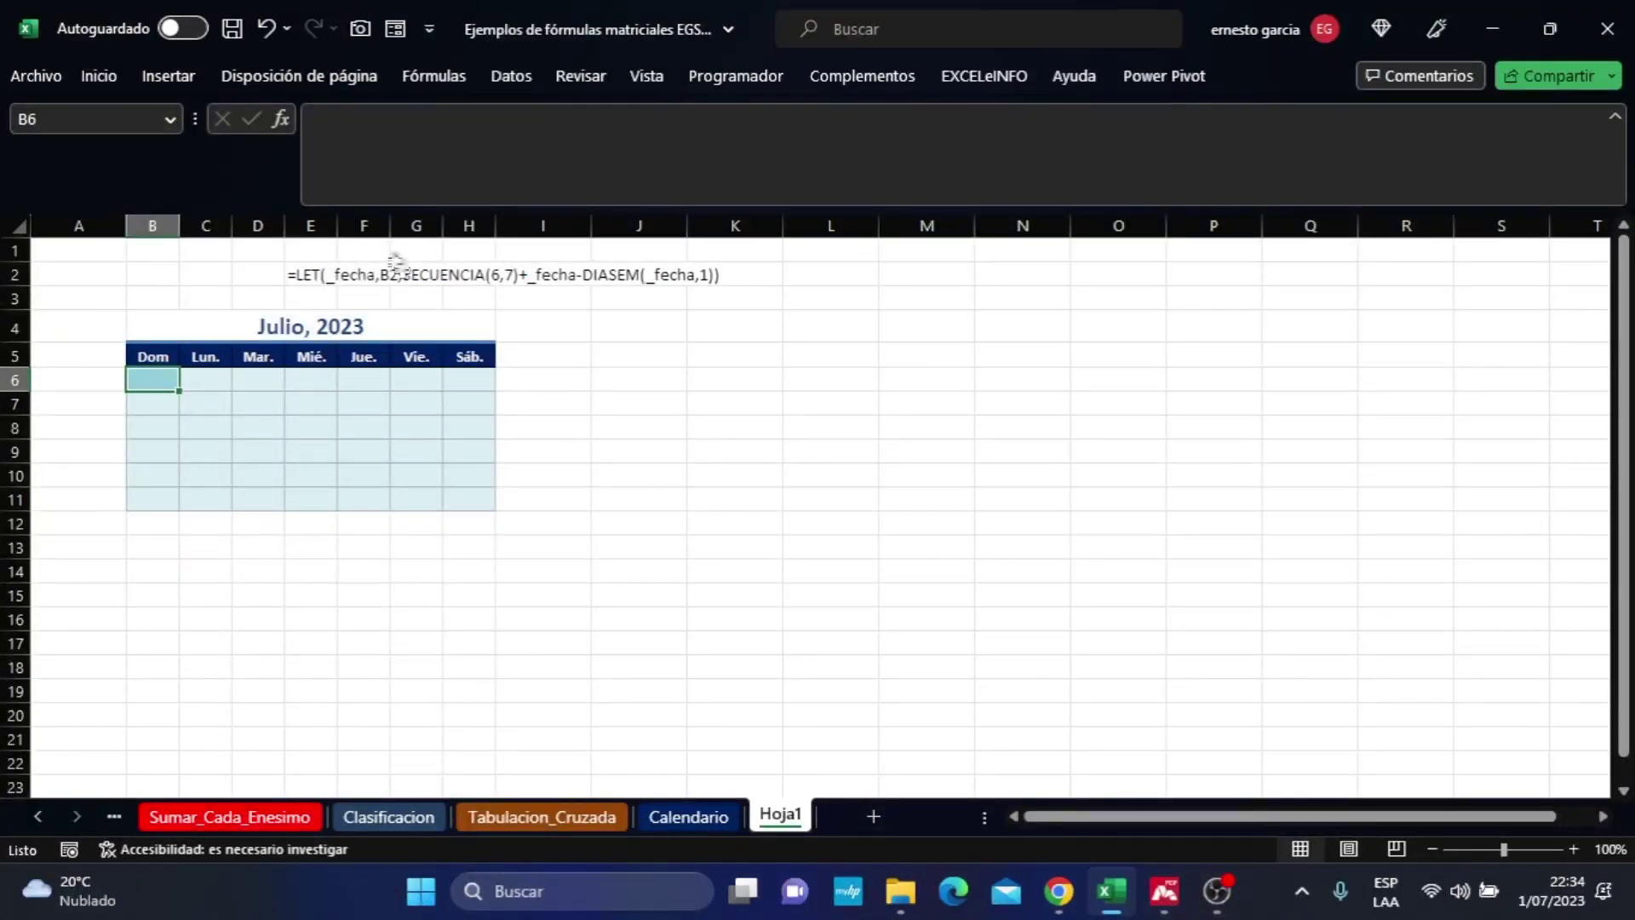
left_click(711, 381)
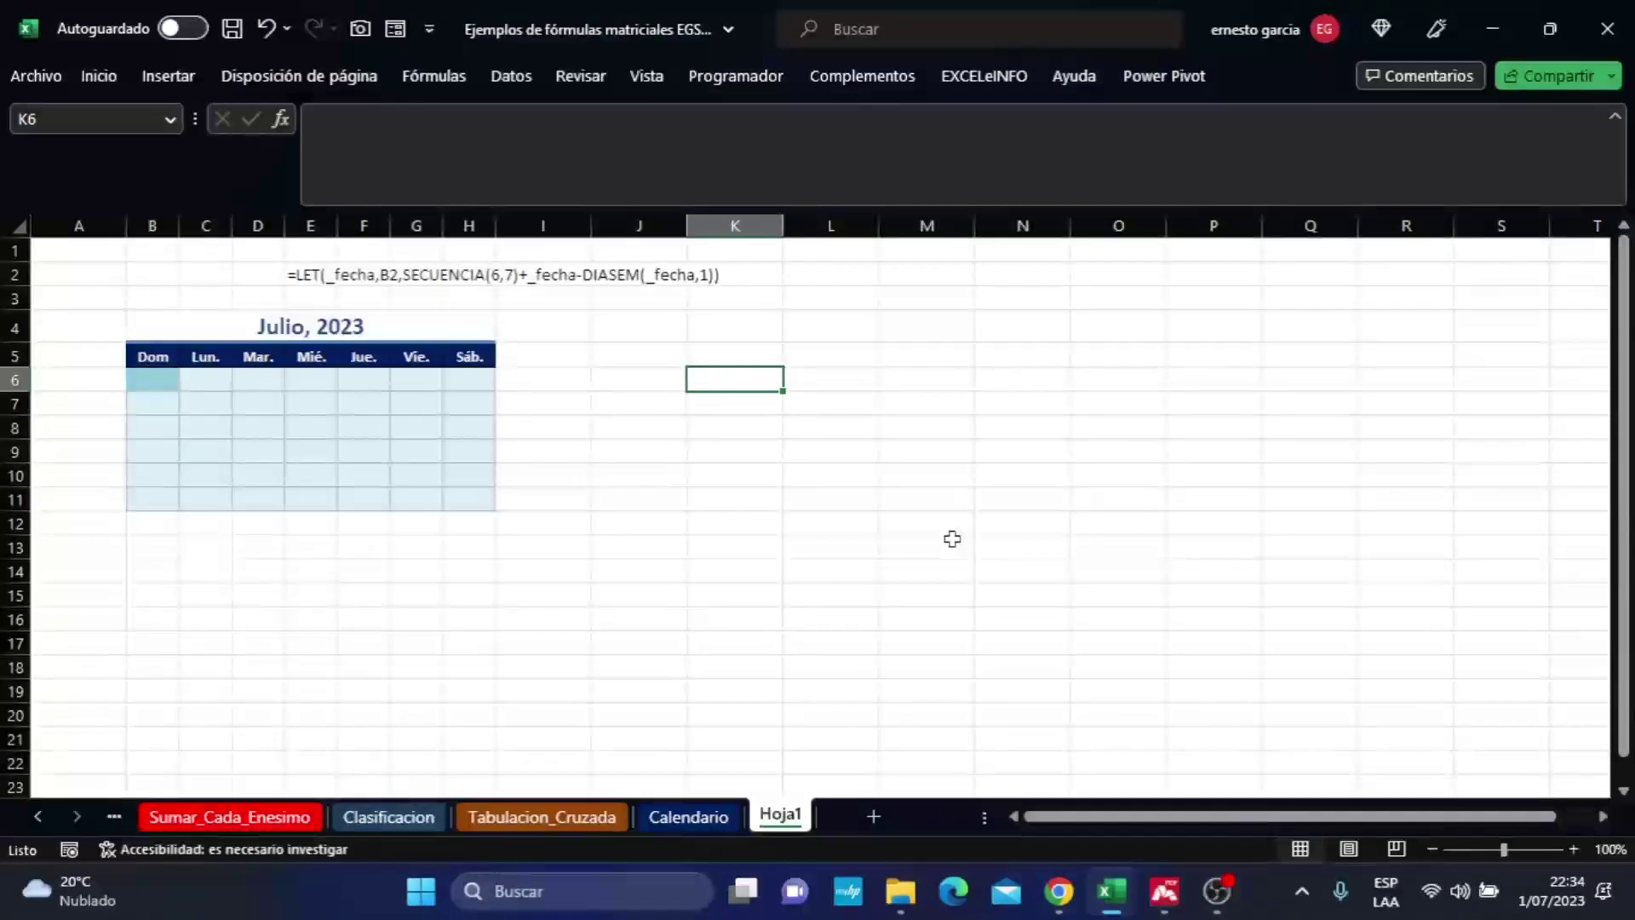
type("=secuenc")
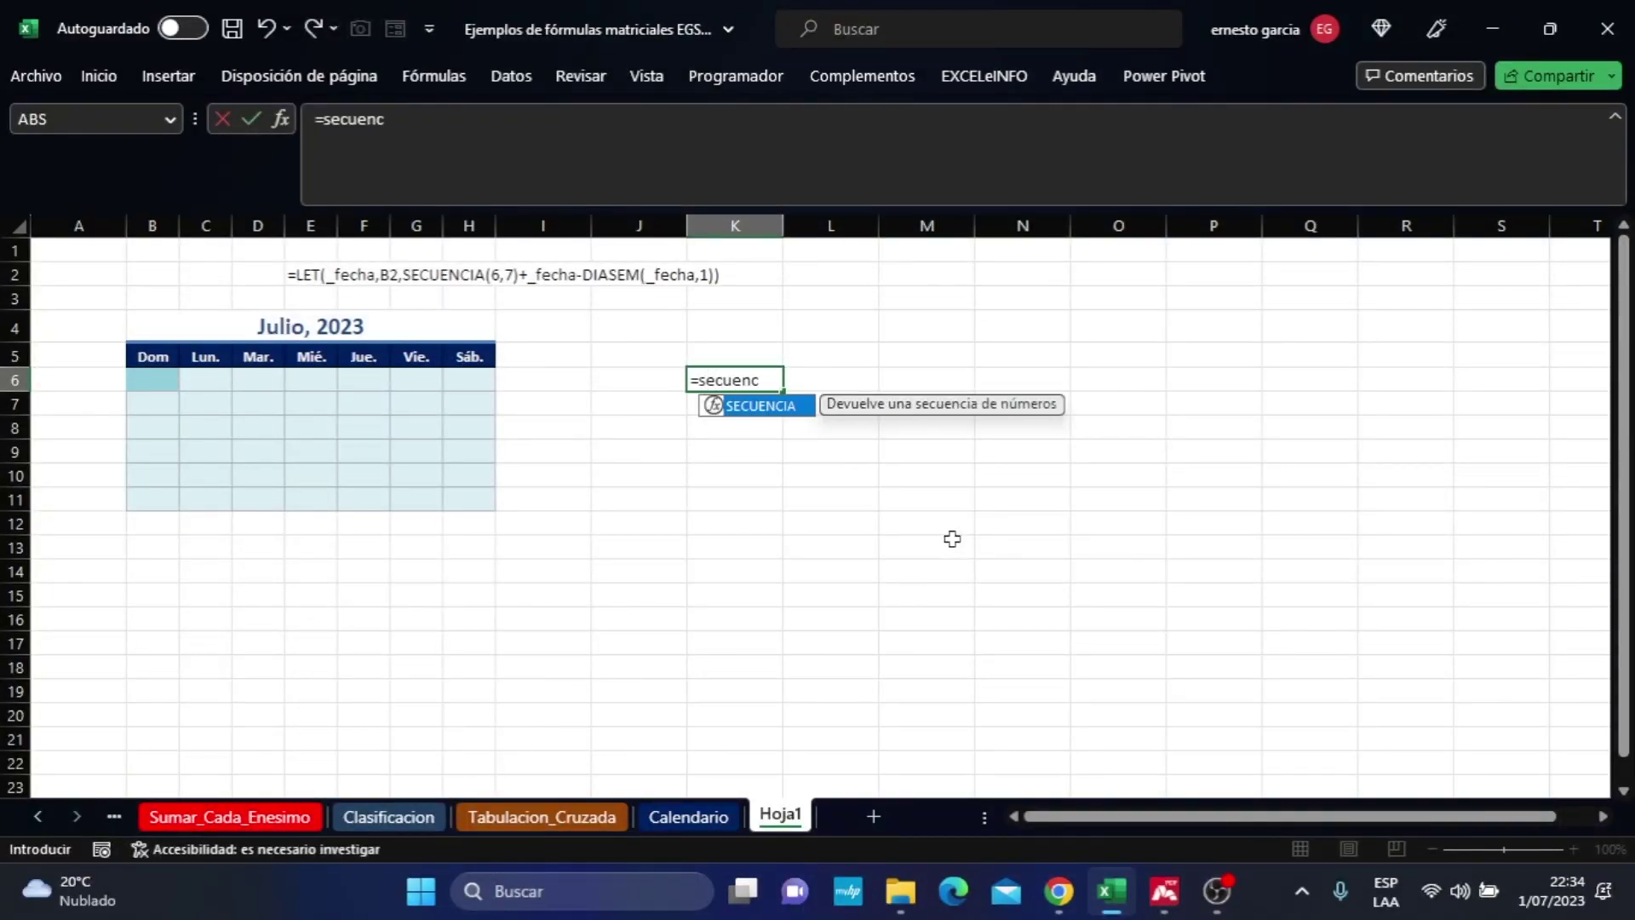
type("ia(6,7")
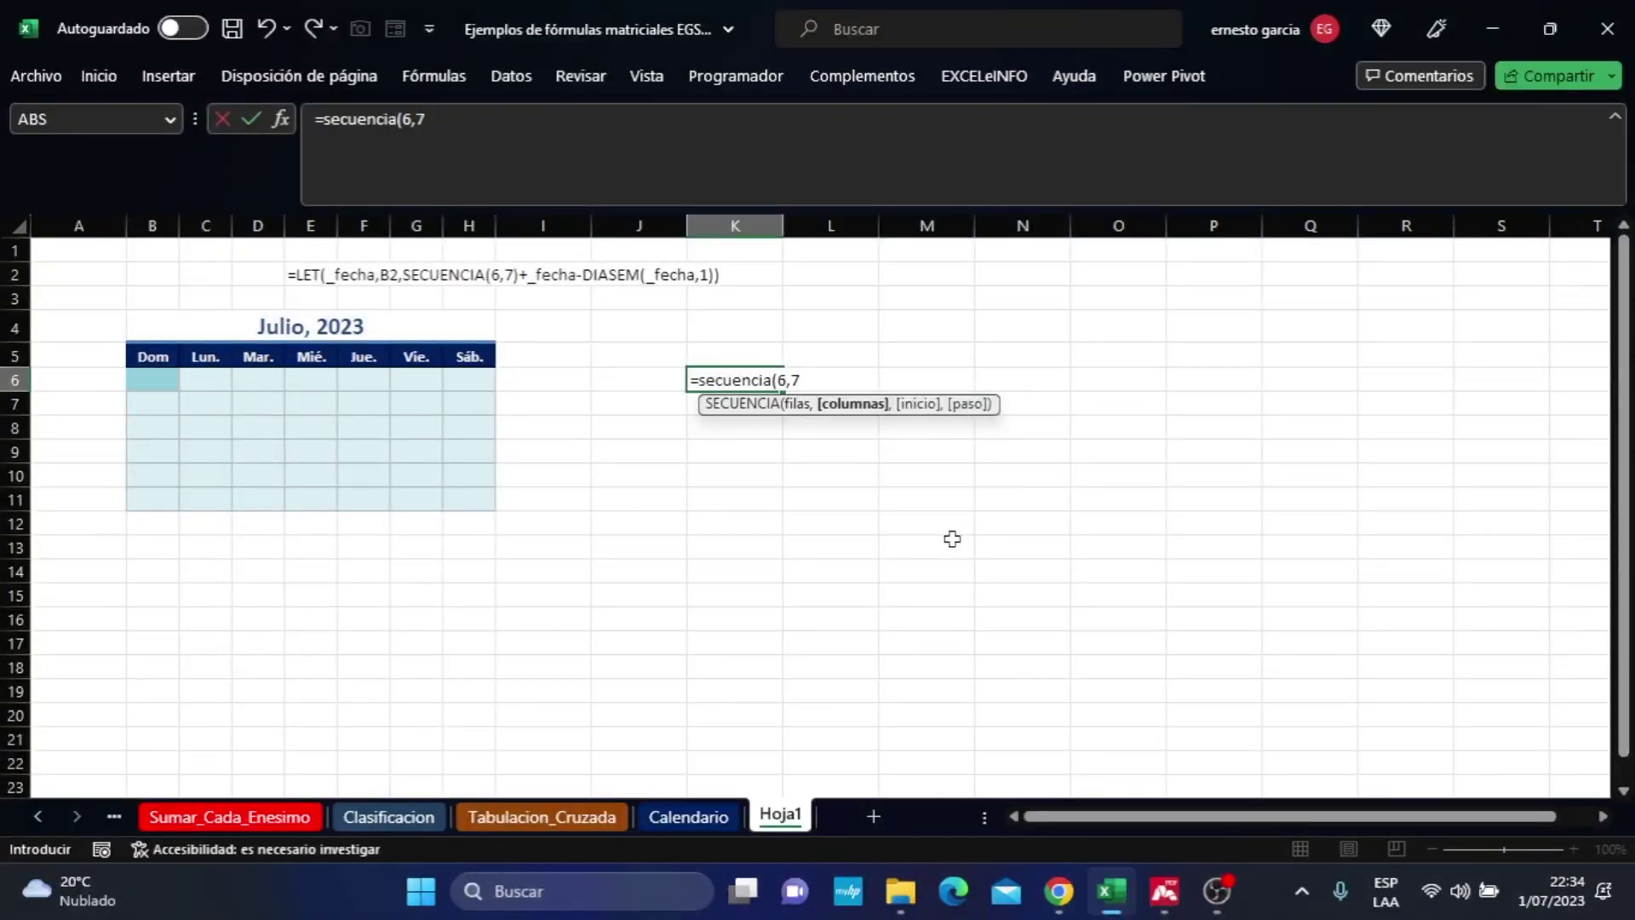
type(")")
key("Return")
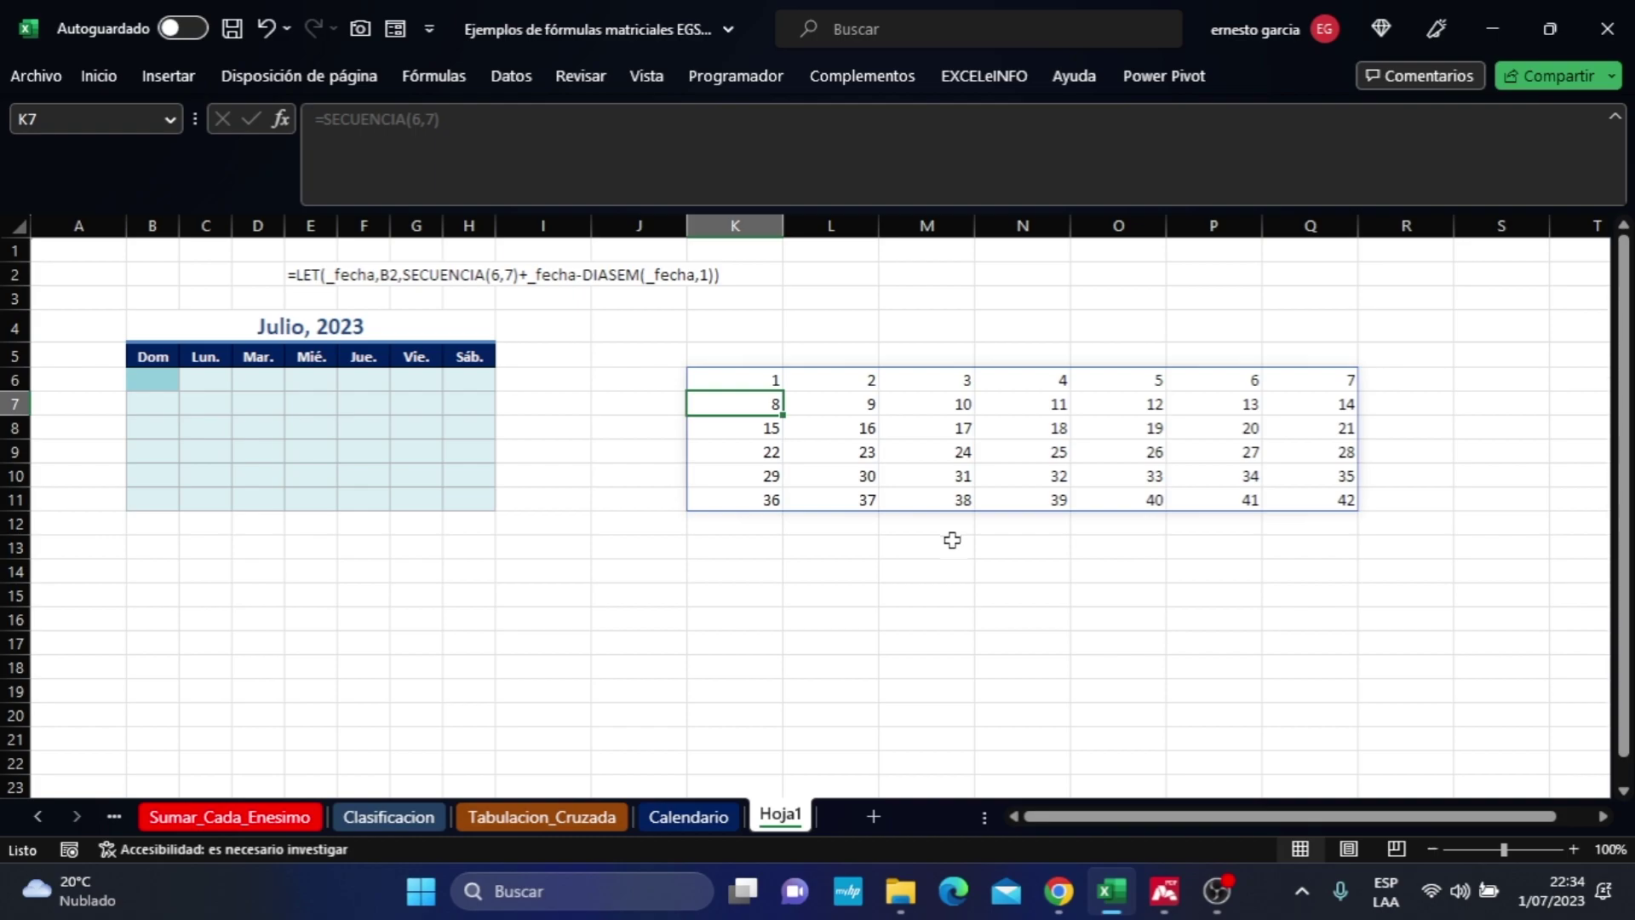
left_click_drag(756, 377, 1286, 507)
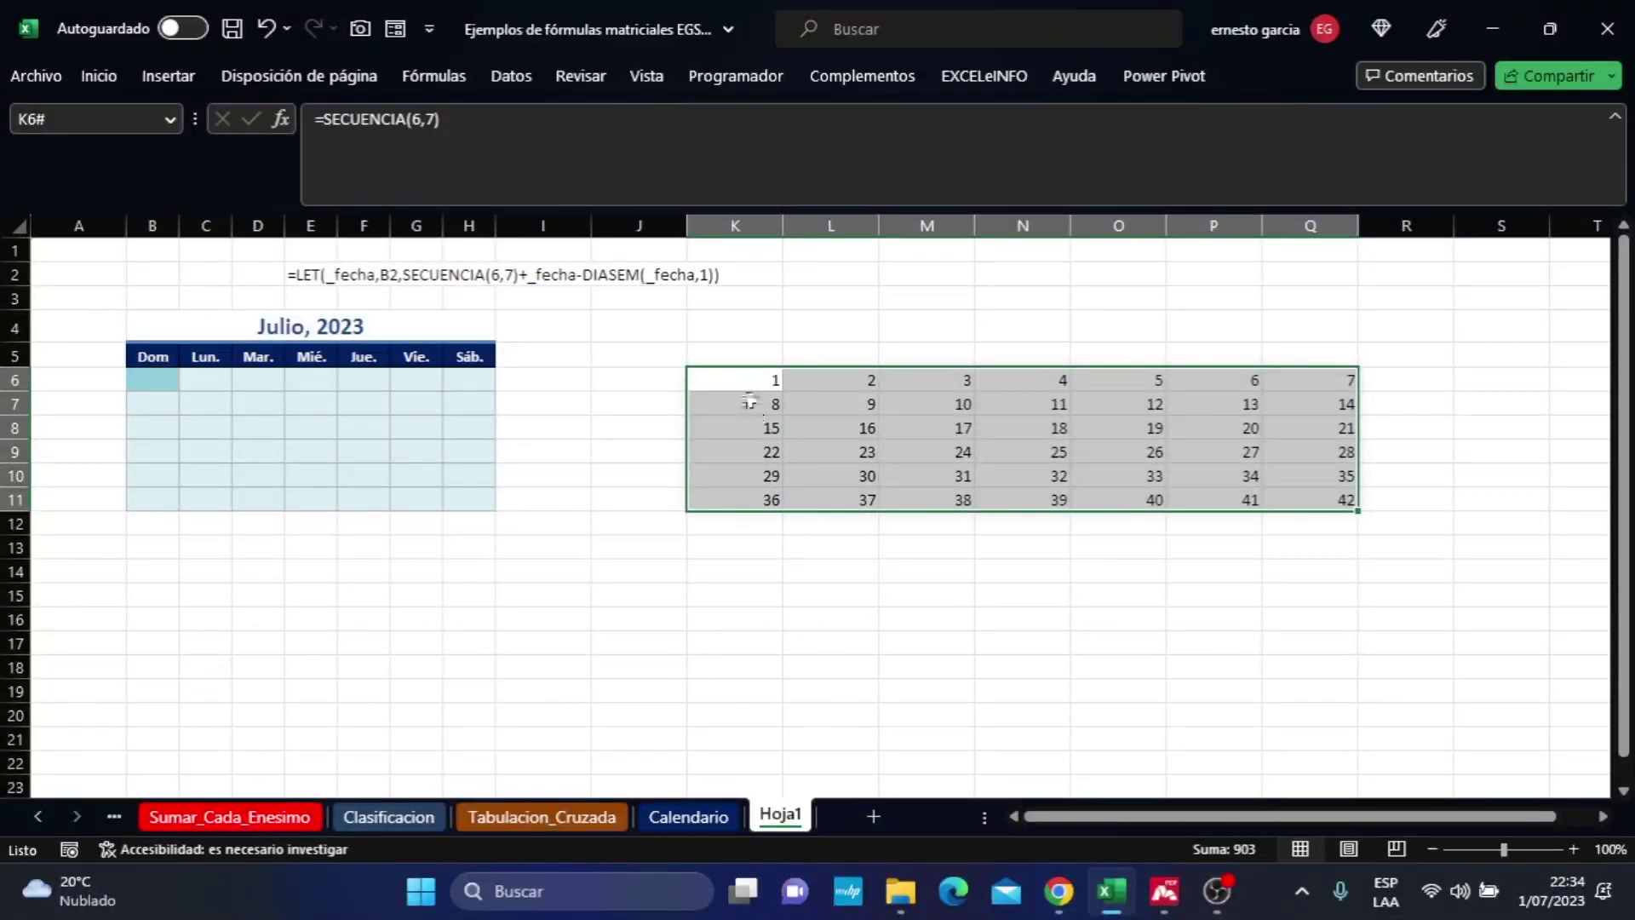
Start a LET formula in B6, the first day cell of the empty calendar grid.
left_click(152, 379)
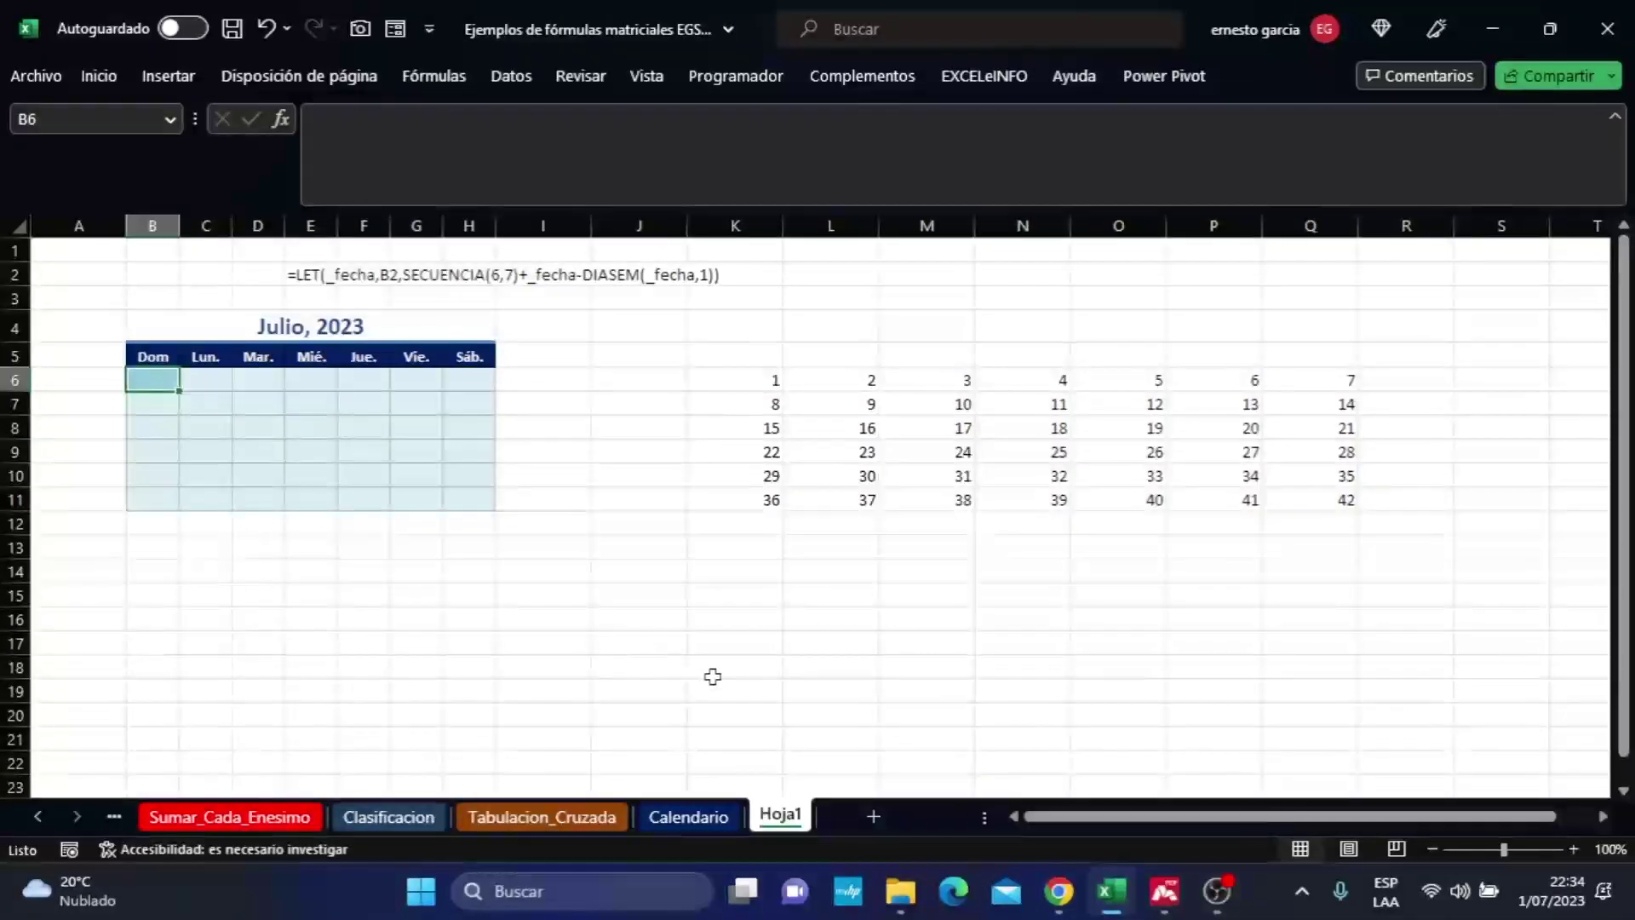
type("=let")
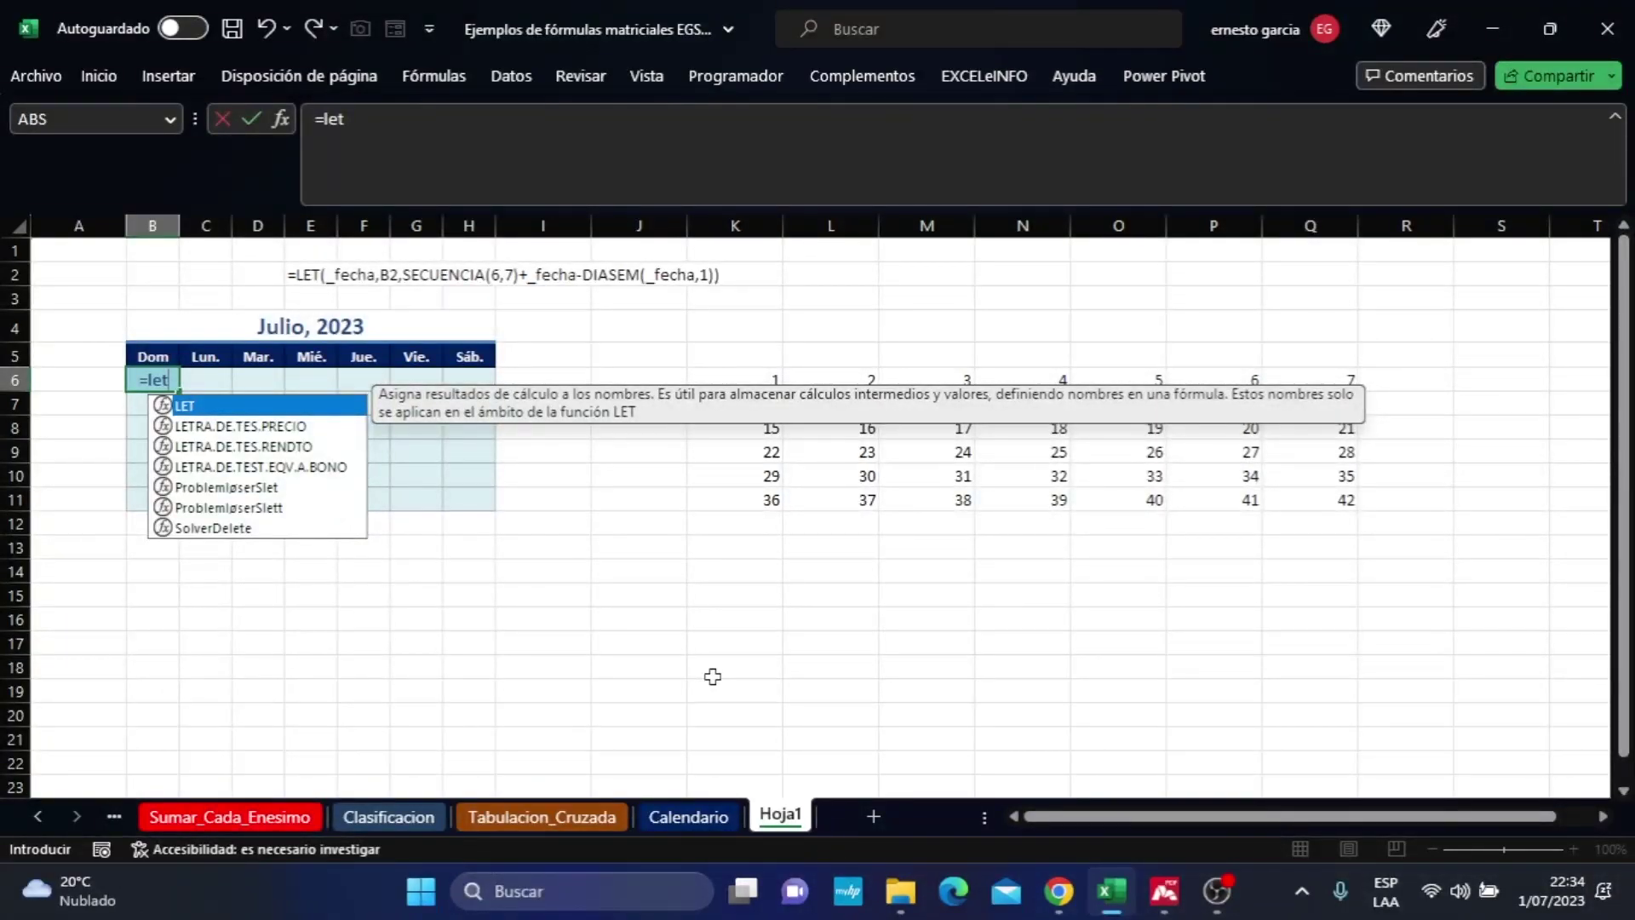
key("Escape")
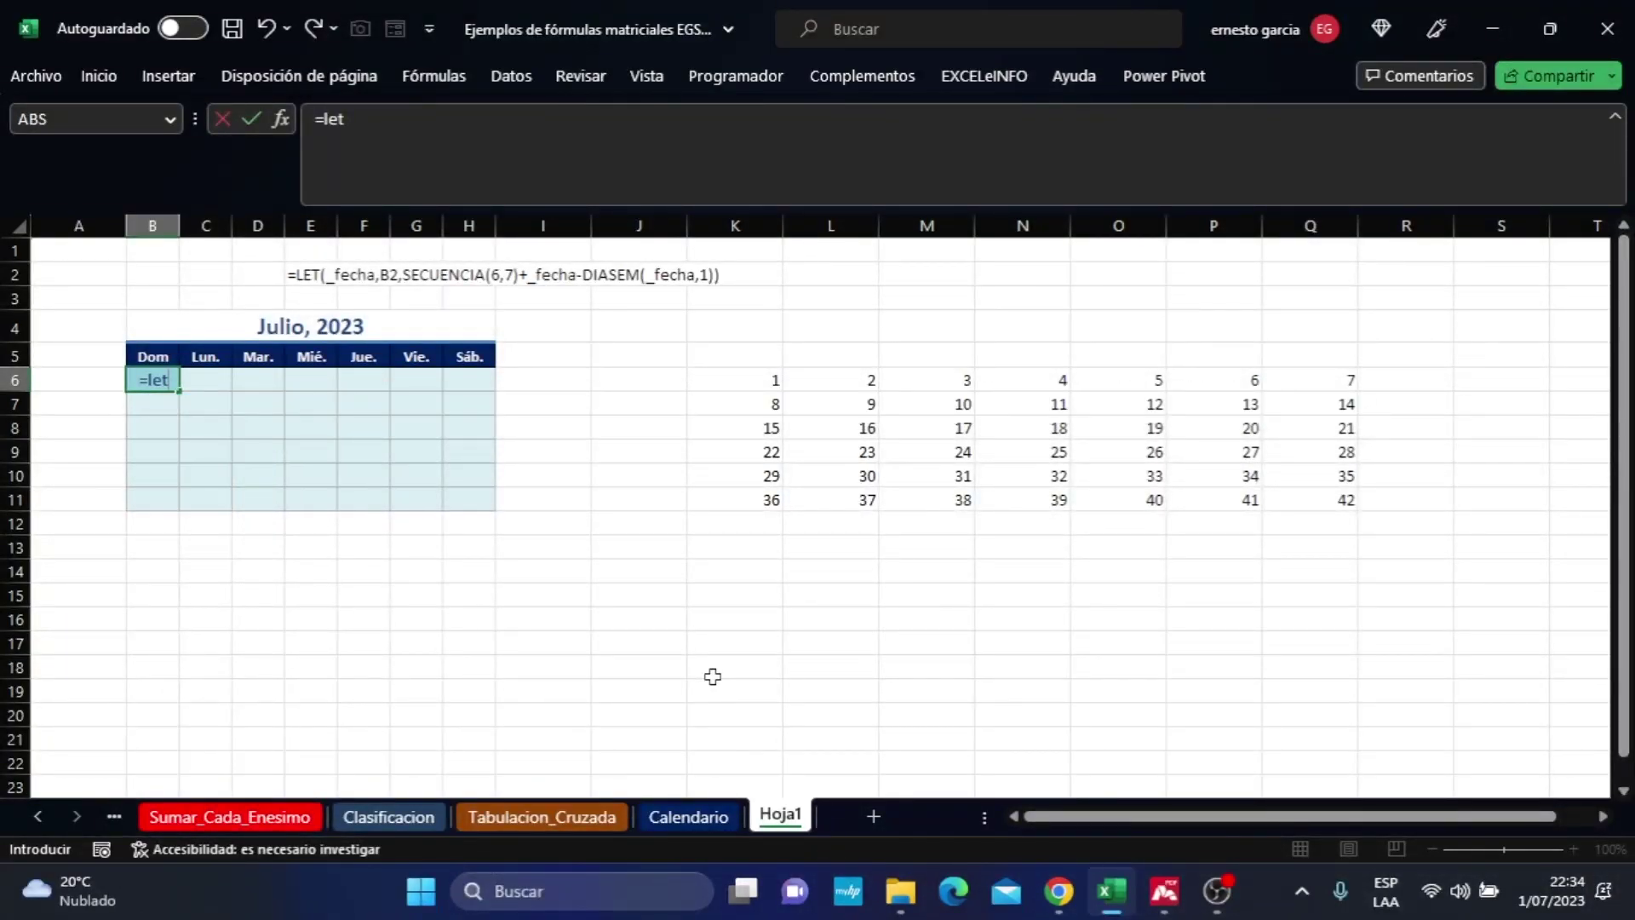
type("(")
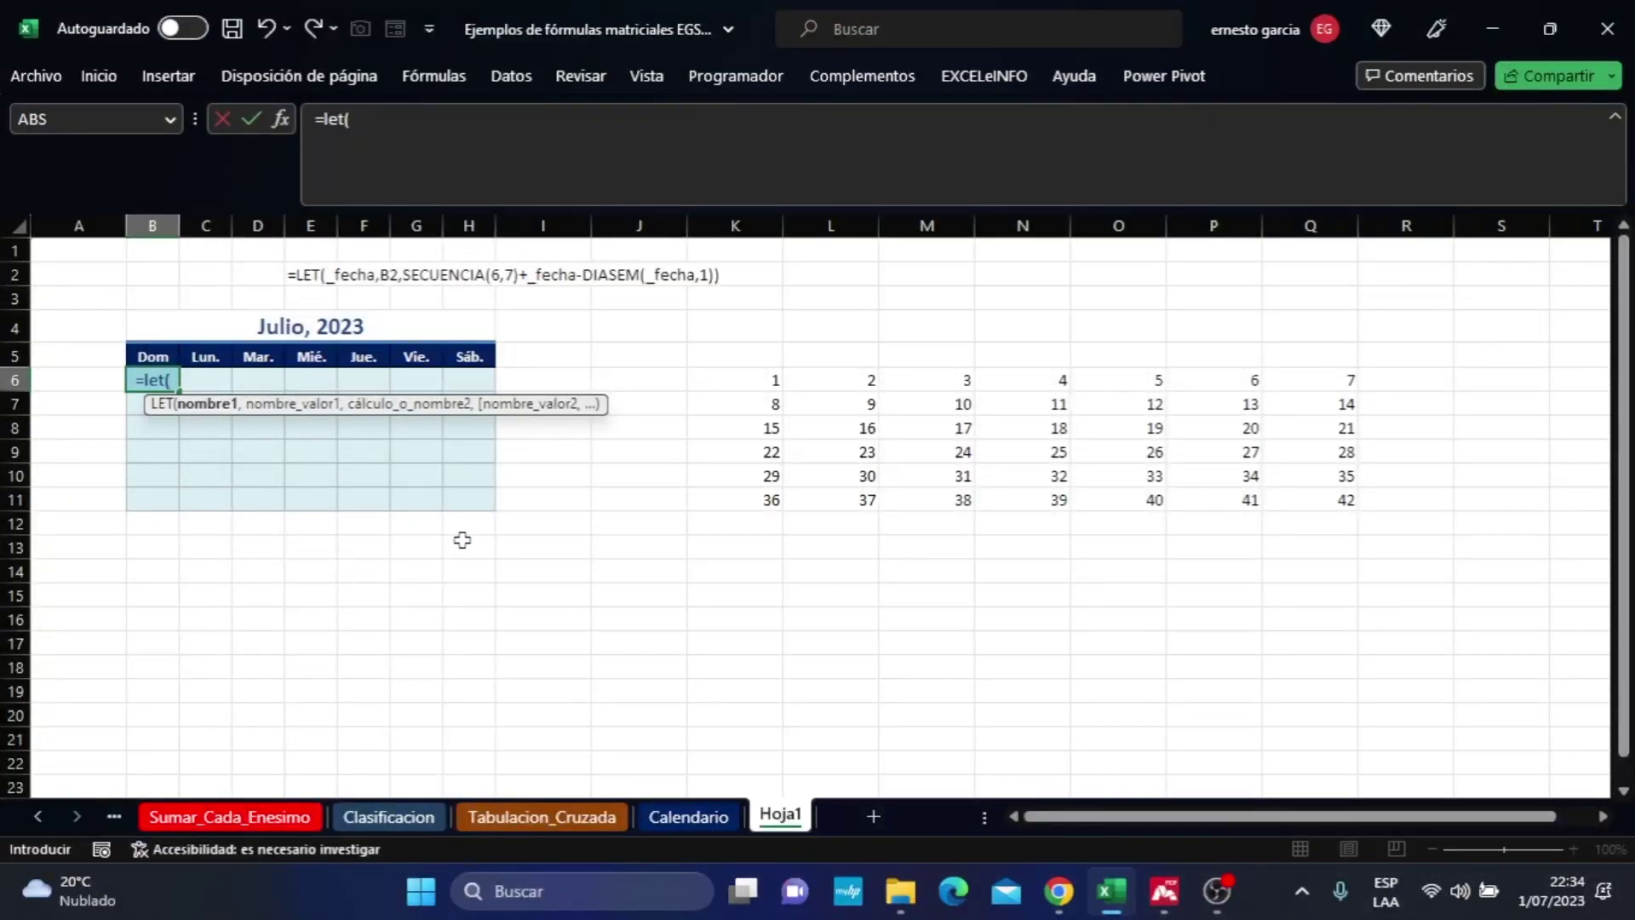
type("_FECHA")
key("BackSpace")
key("BackSpace")
key("BackSpace")
key("BackSpace")
key("BackSpace")
key("BackSpace")
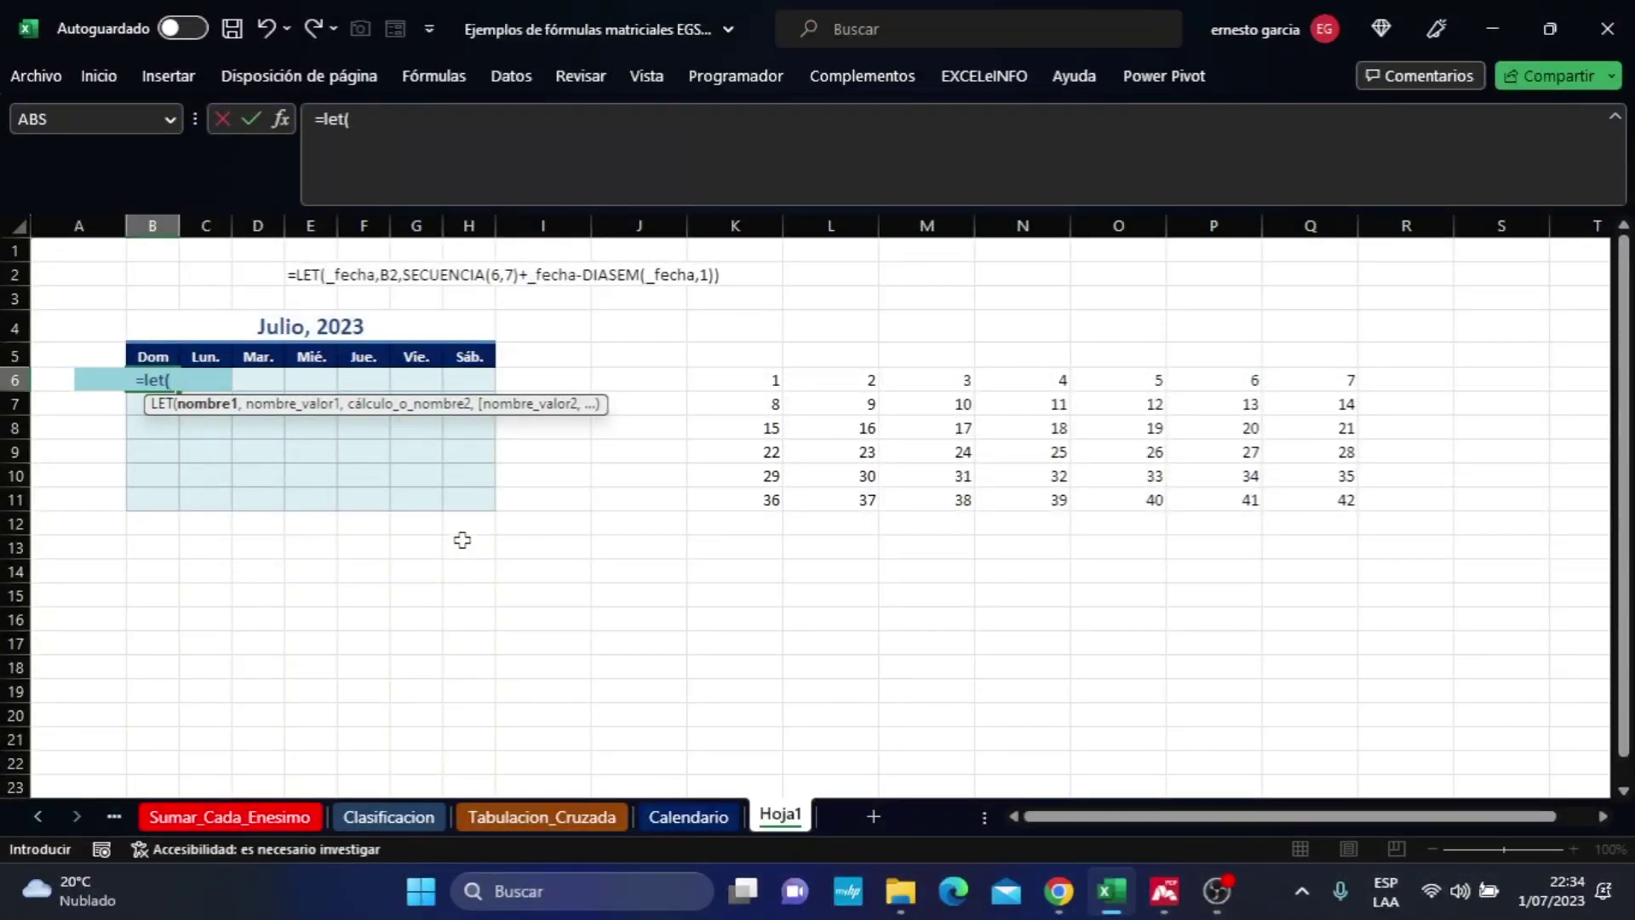
Define the variable _fecha01 in the LET formula, with the calendar's title date in B4 as its value.
type("_")
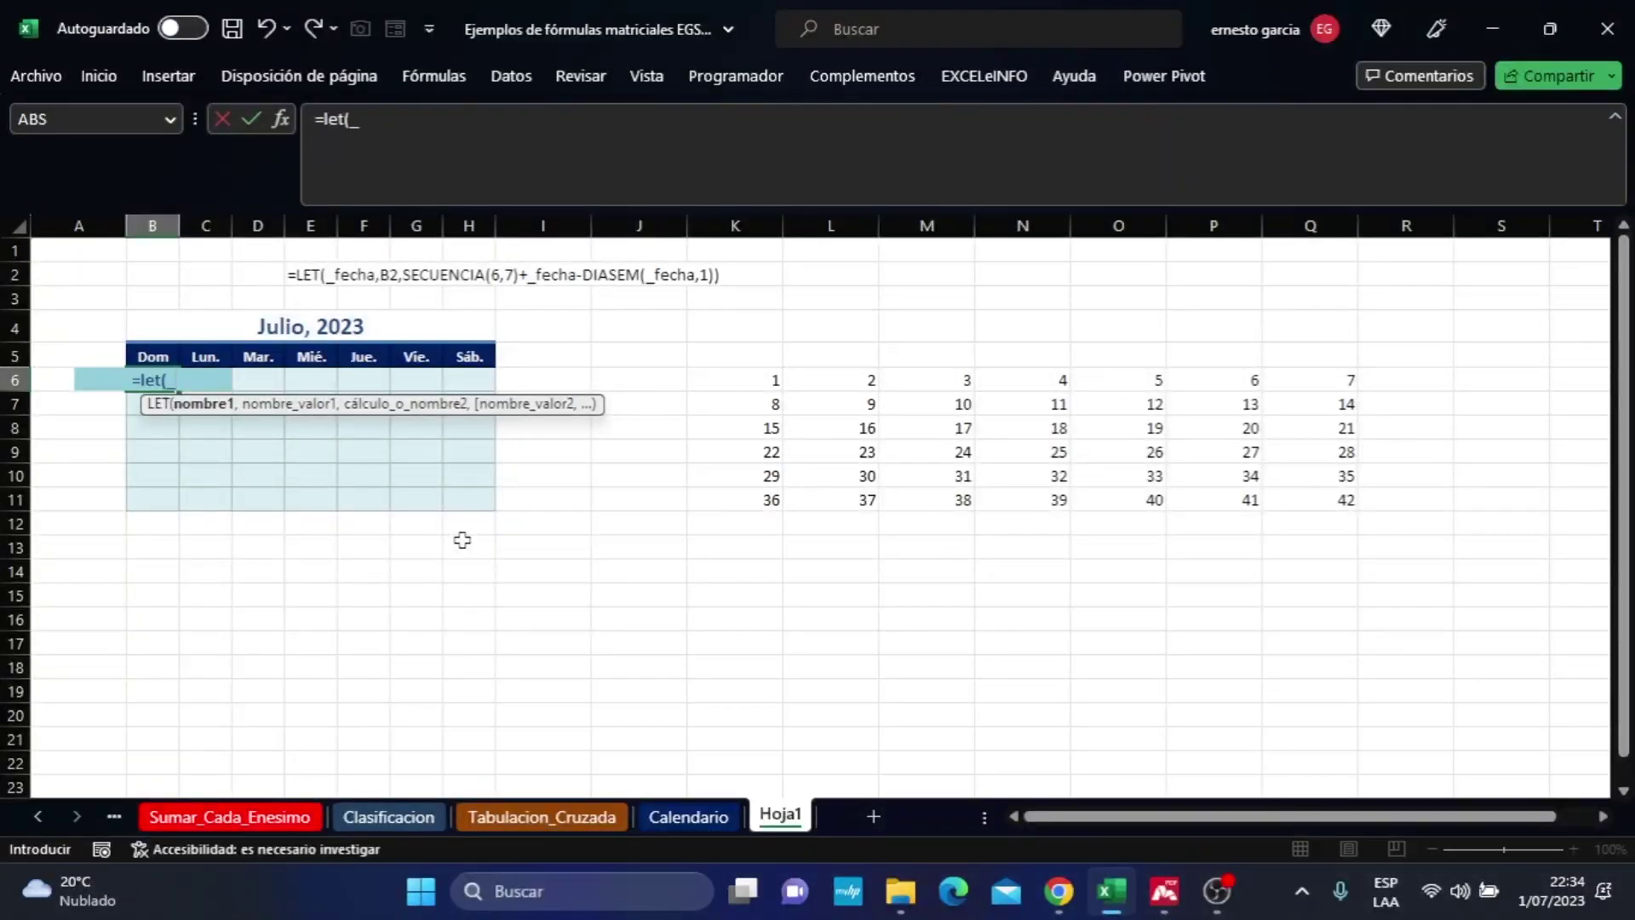
type("fecha")
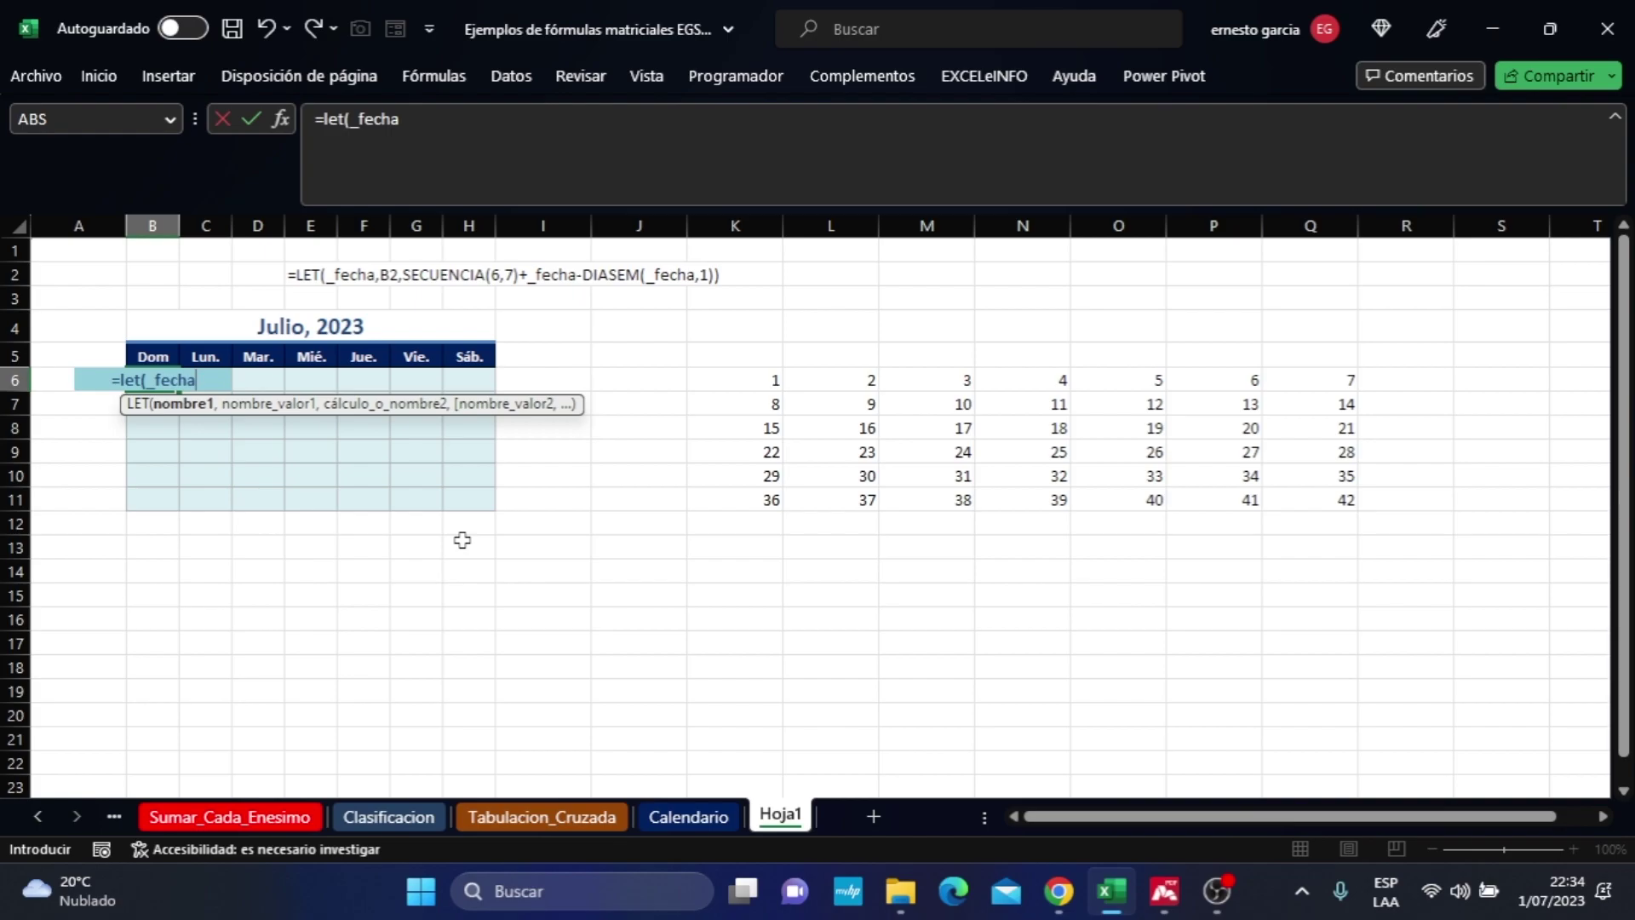
type("01")
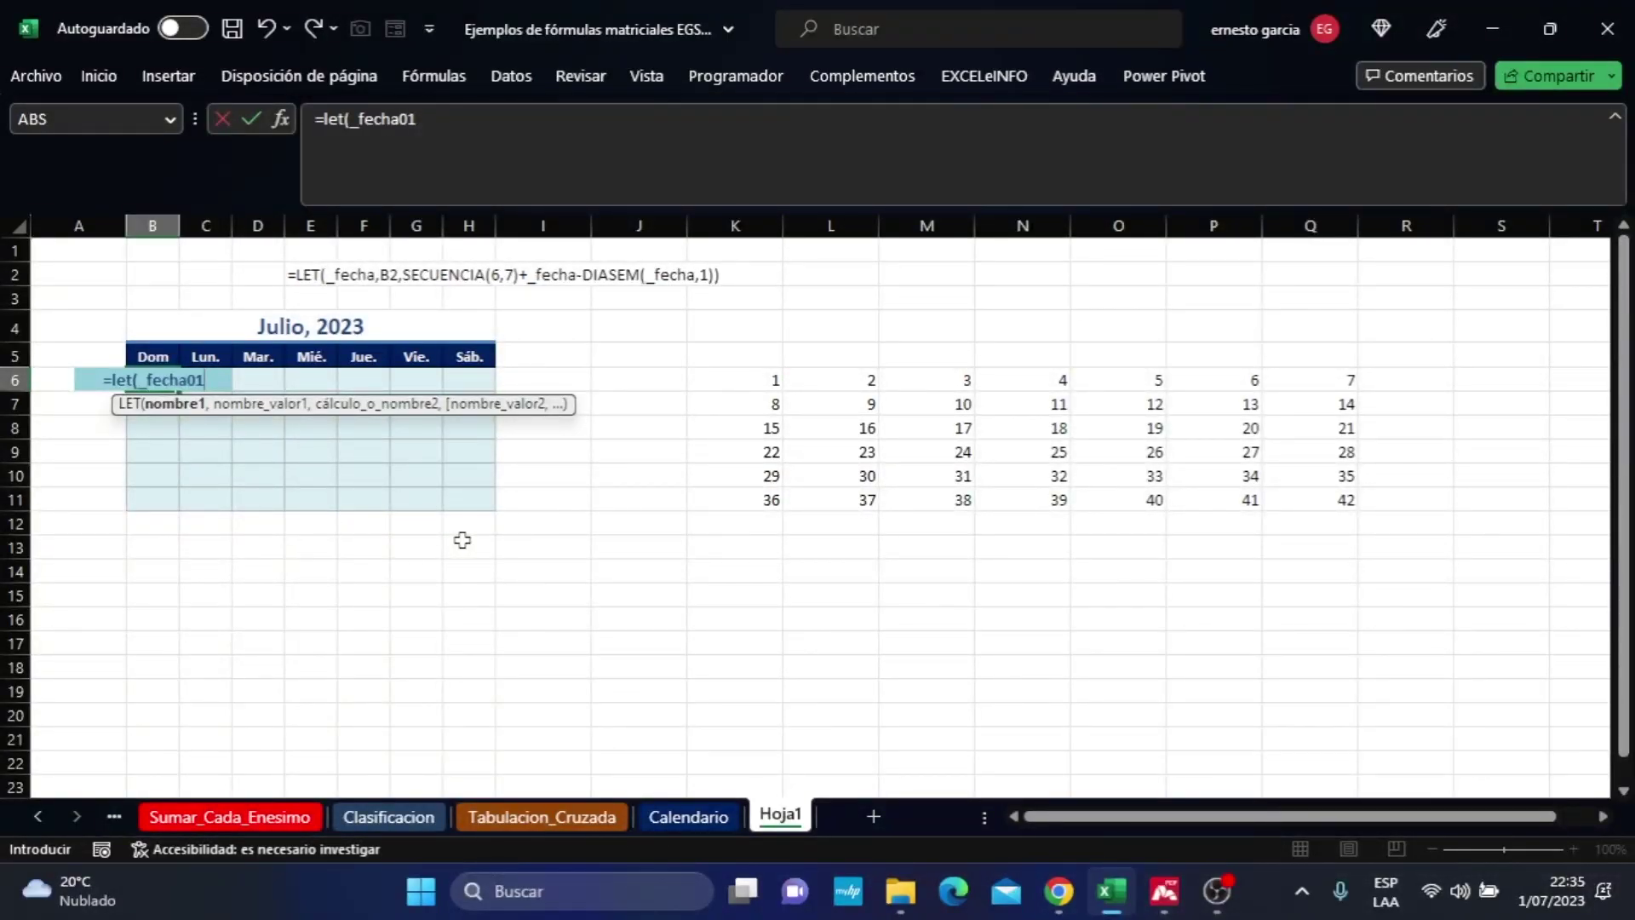
type(",")
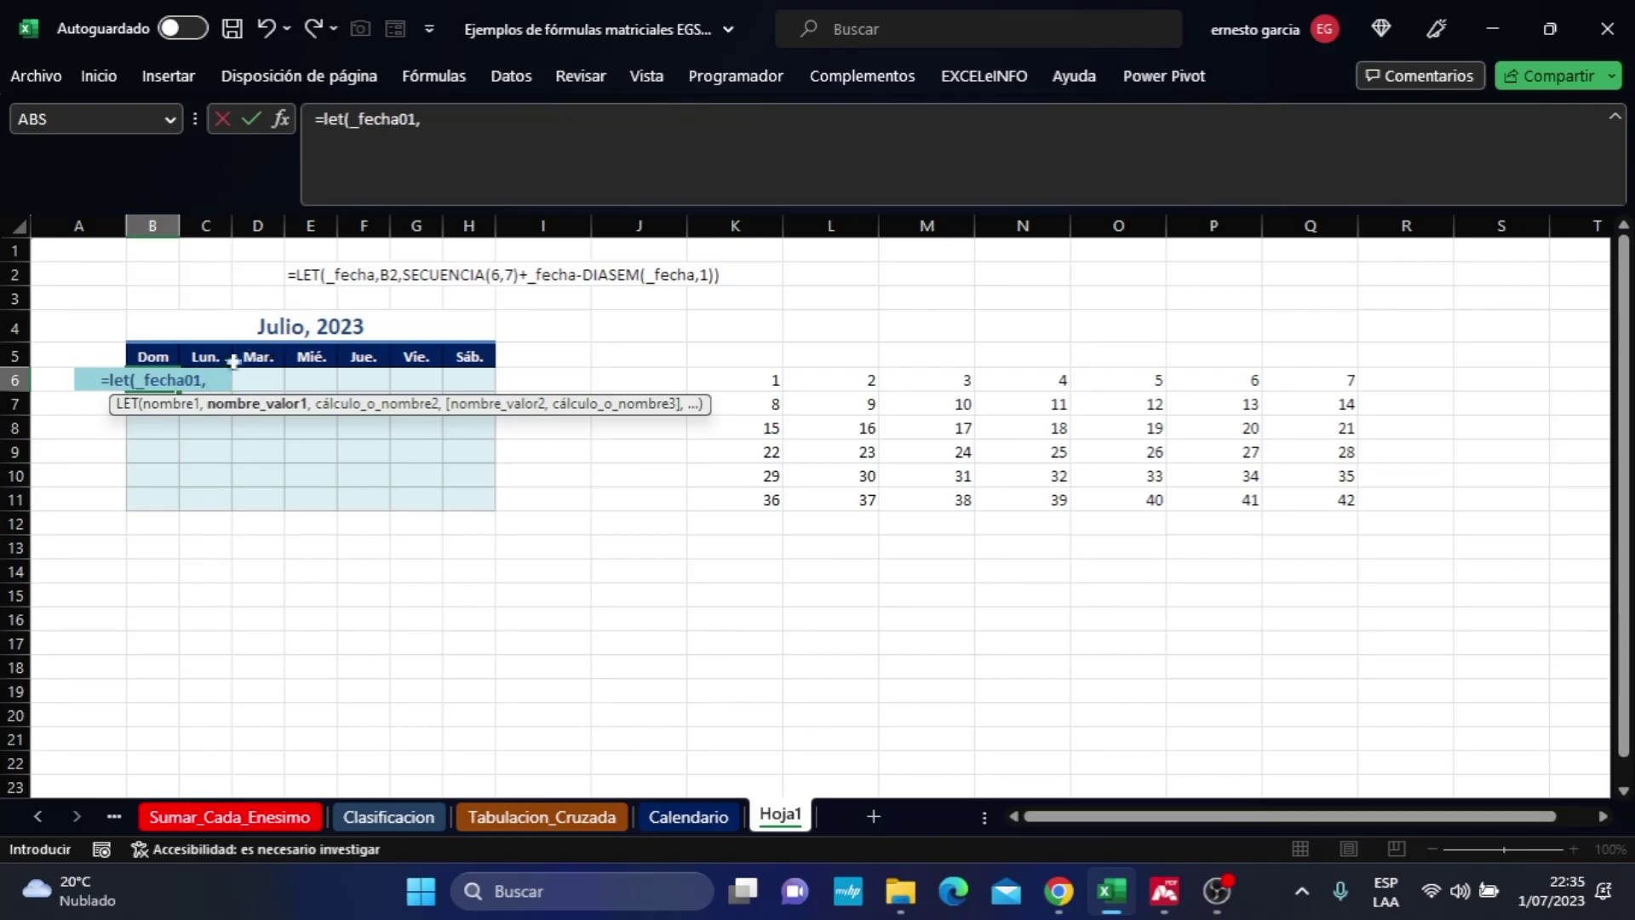
left_click(286, 326)
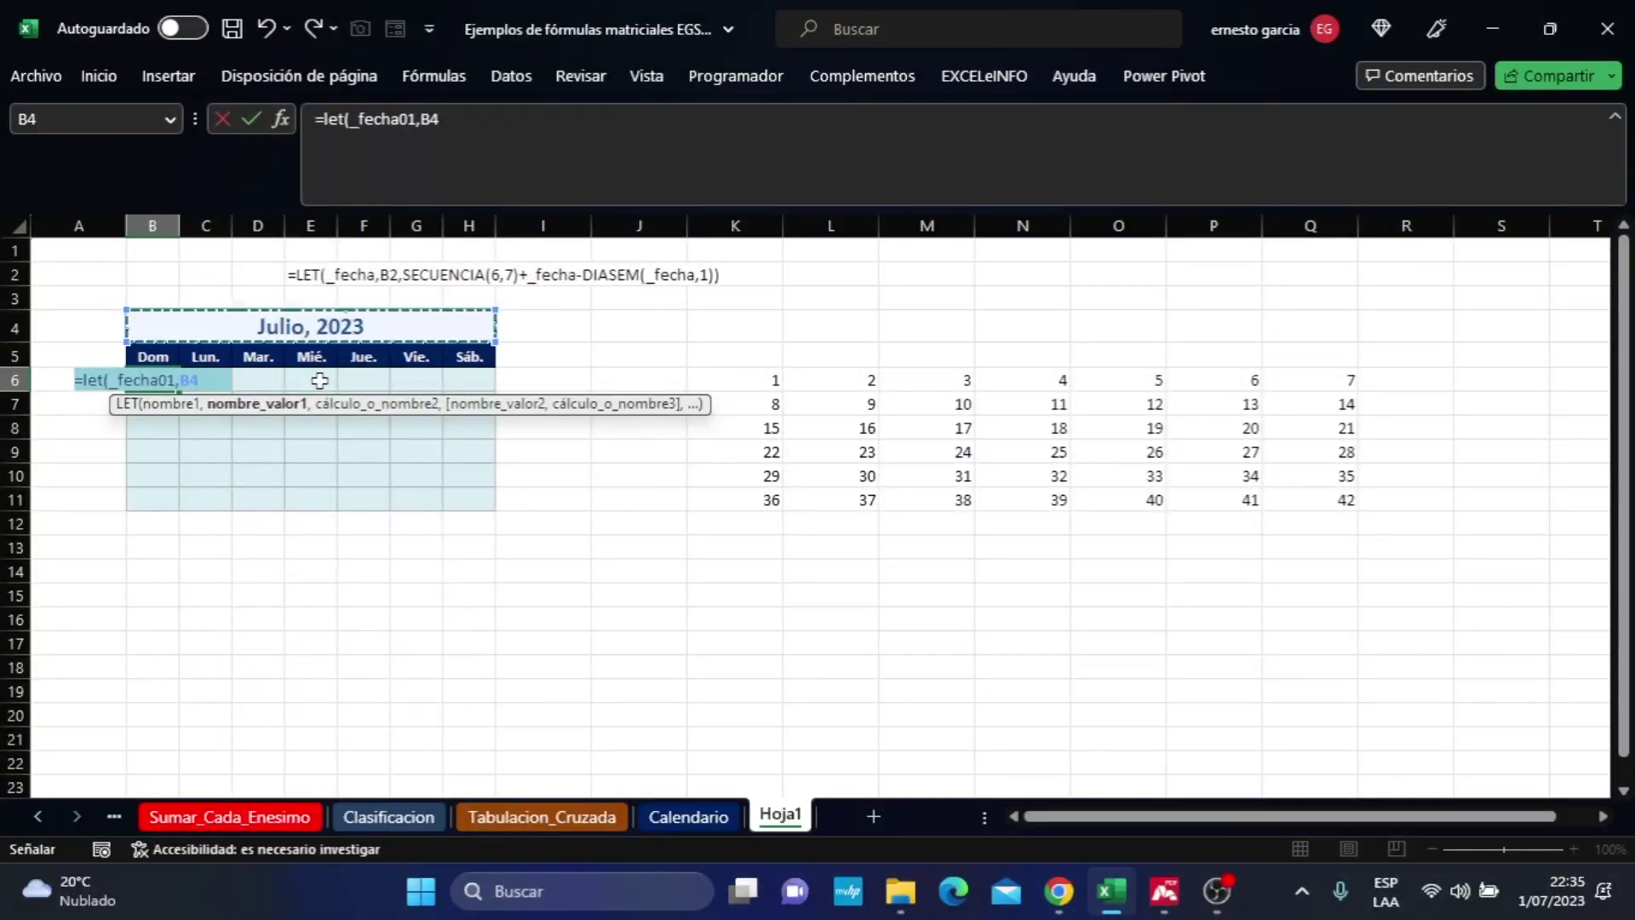
Continue the LET formula in B6 with SECUENCIA(6,7)+_fecha as the start of its calculation.
type(",secuencia")
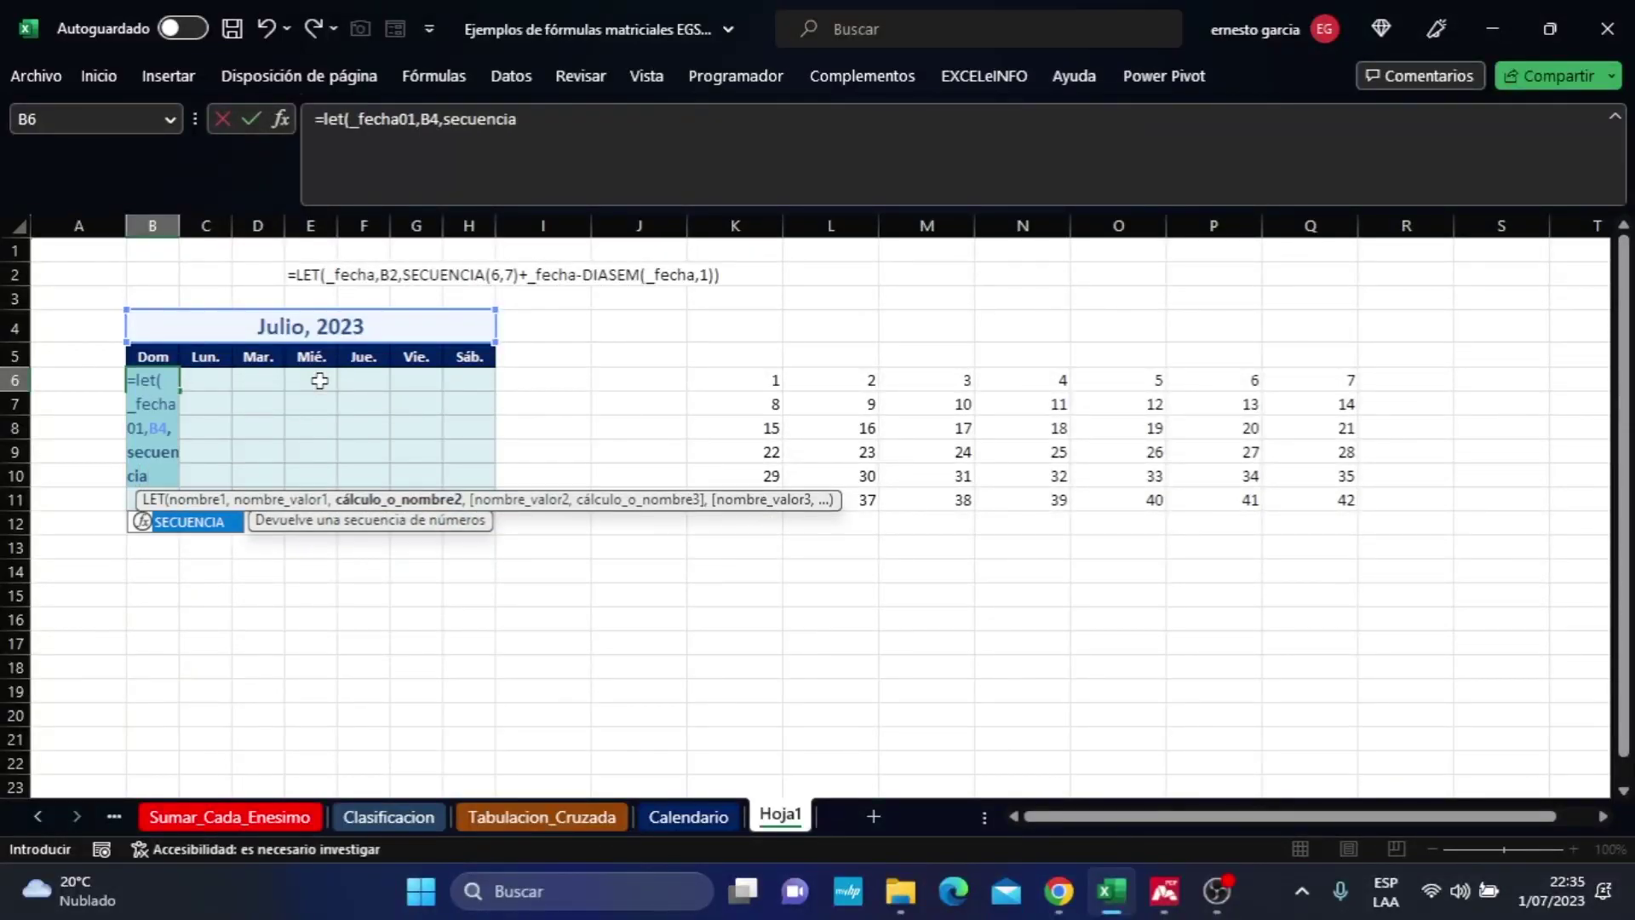
type("(6,7)")
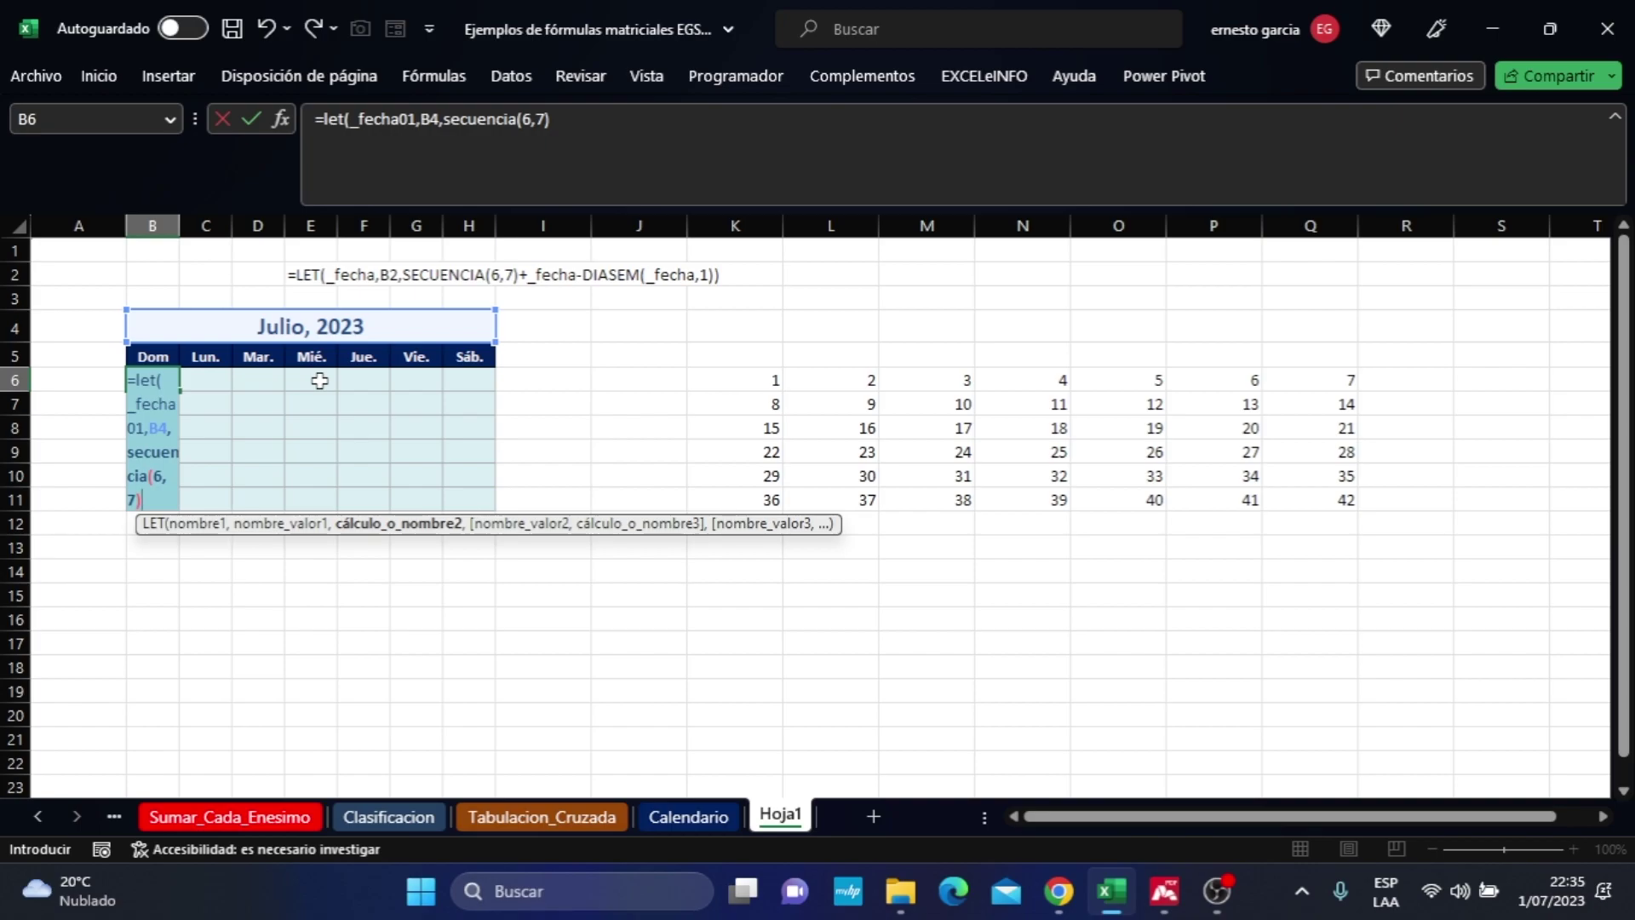
type("+_fecha")
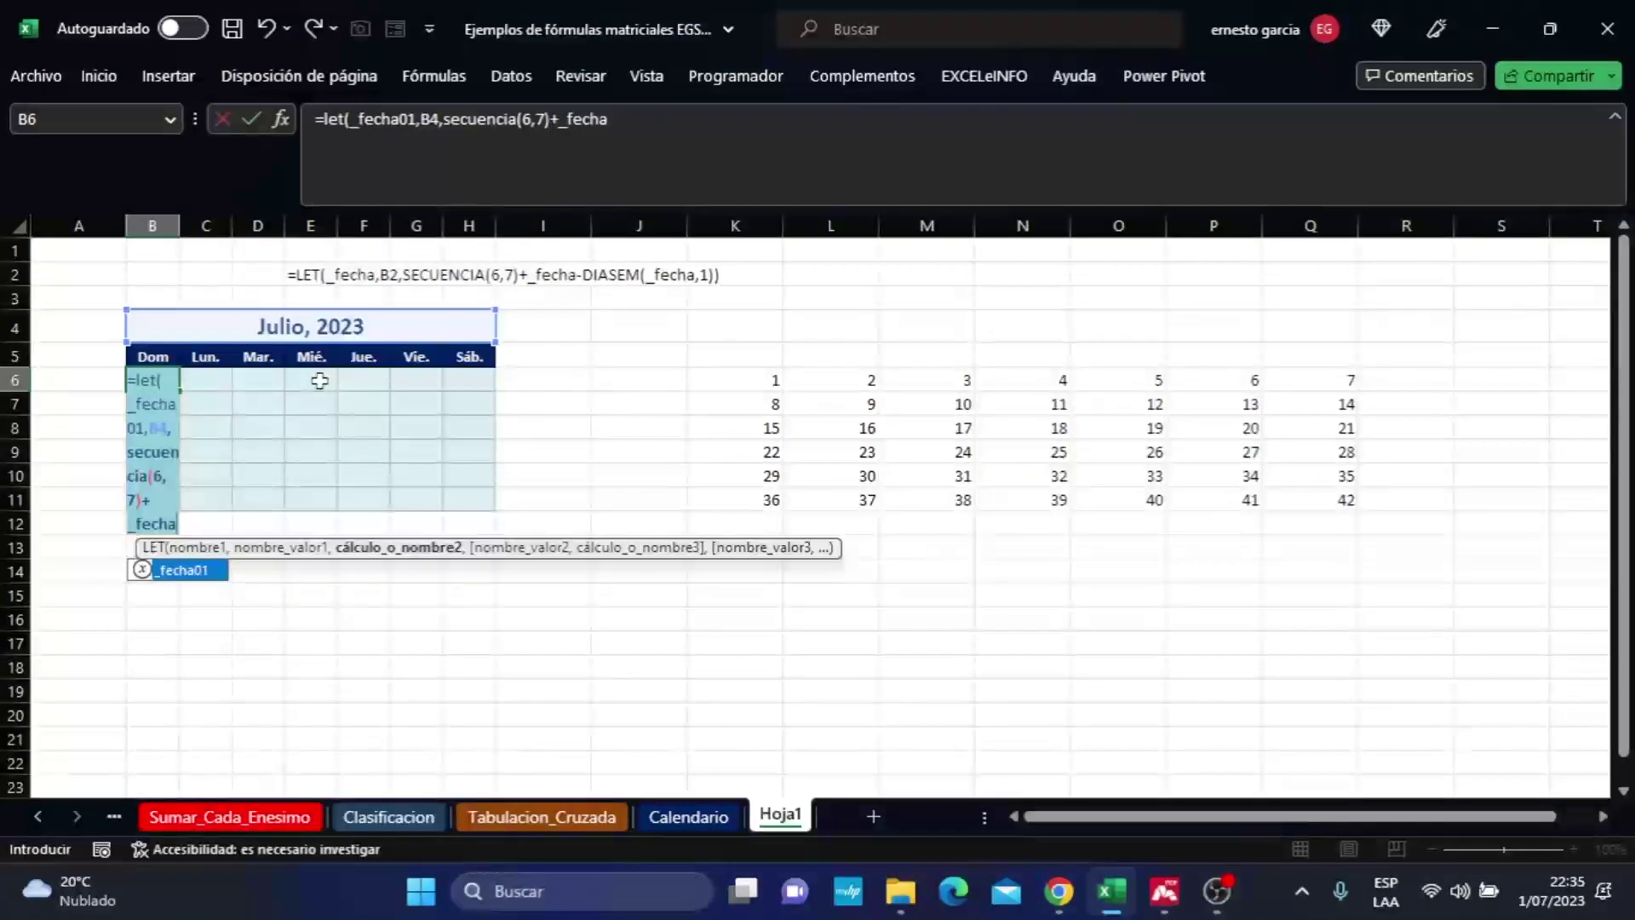
Subtract the DIASEM function from the calculation, with _fecha01 as its serial number argument.
type("-")
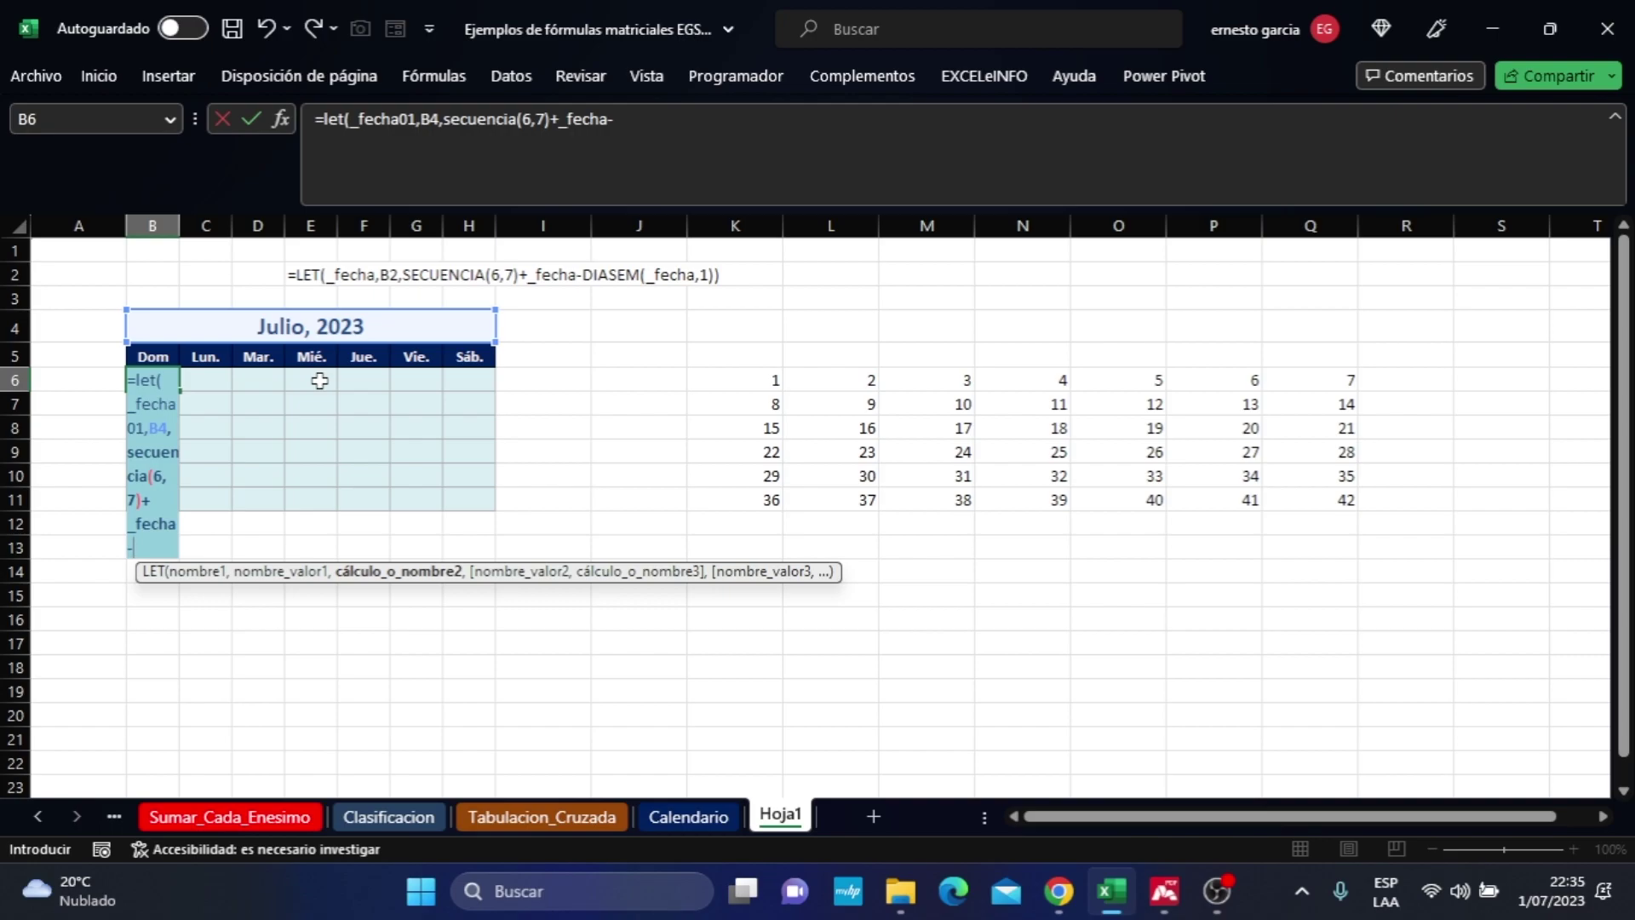
type("d")
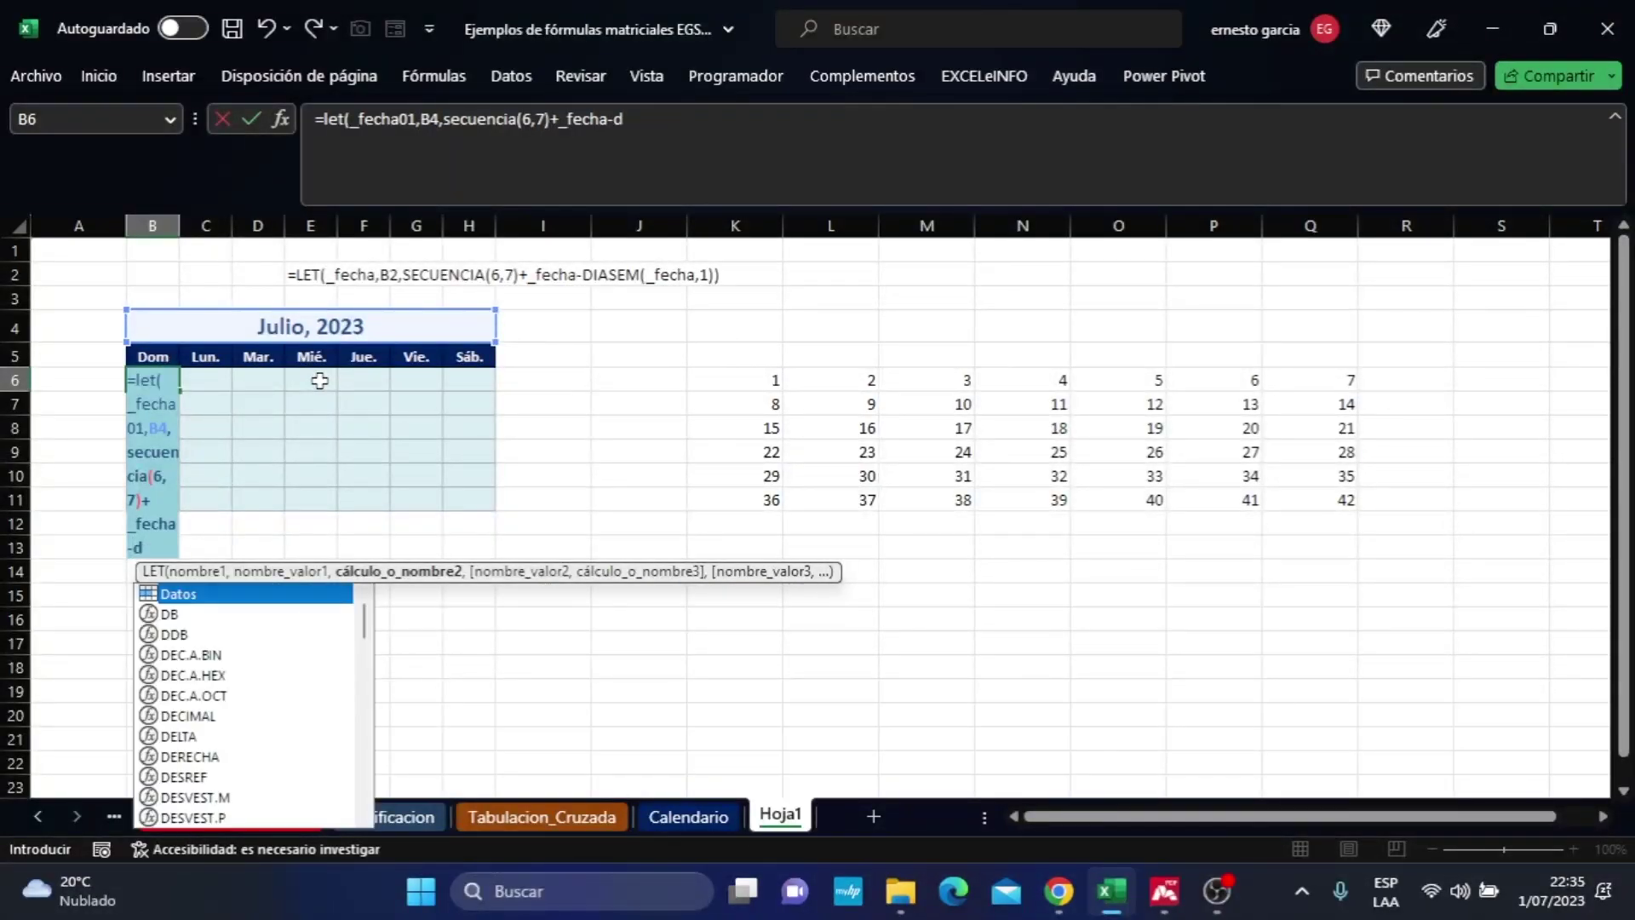
type("iasem")
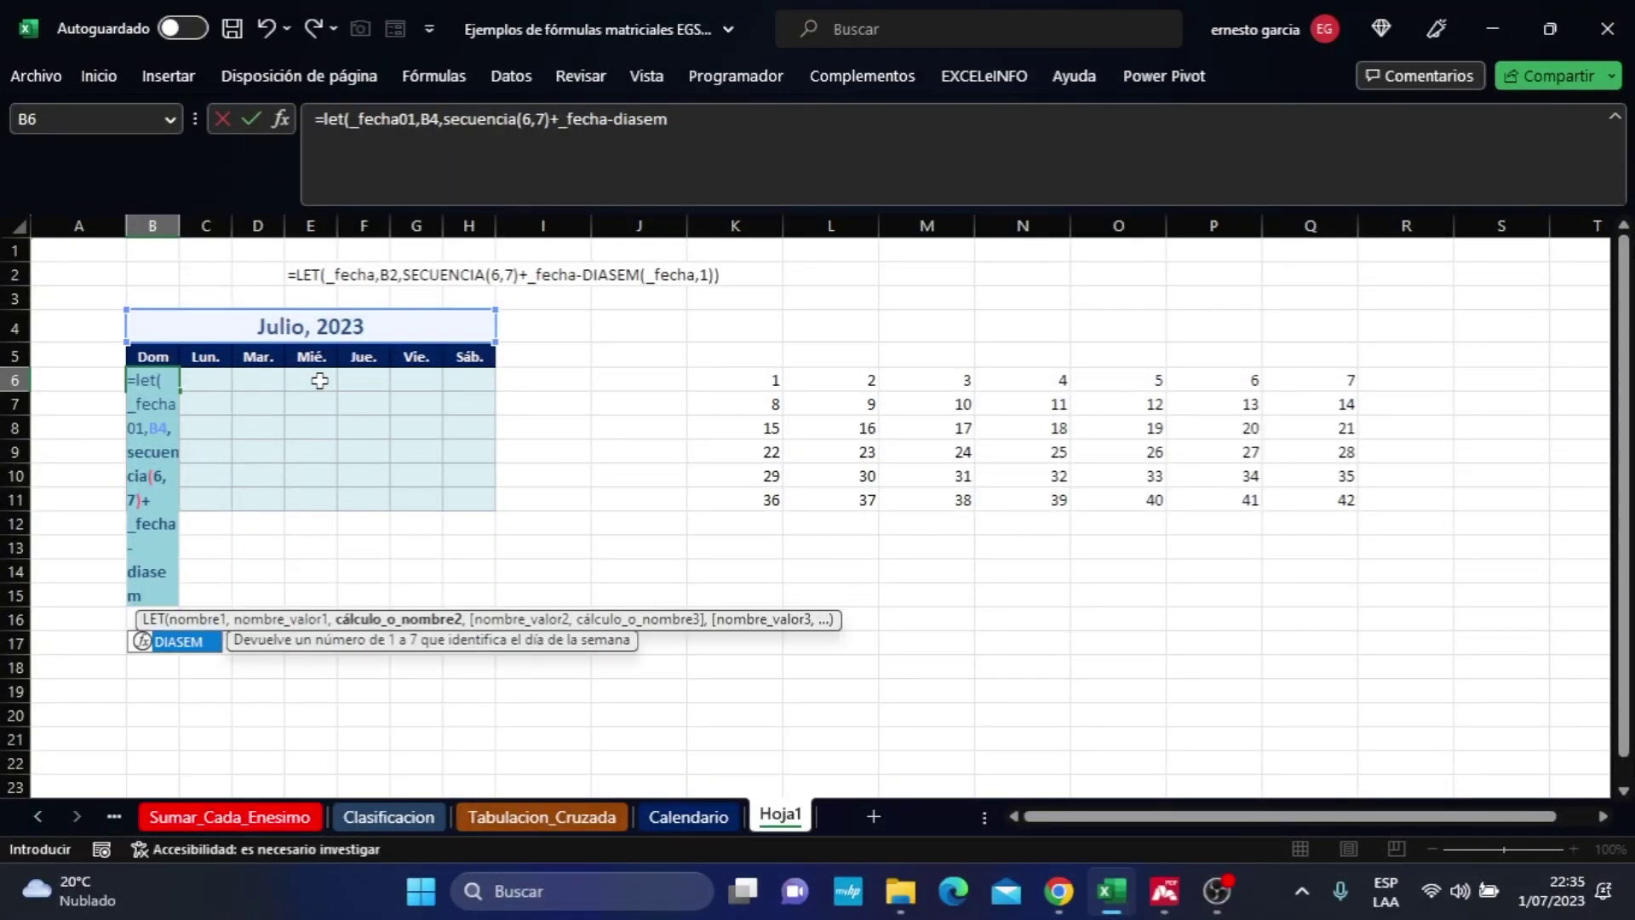
type("(_")
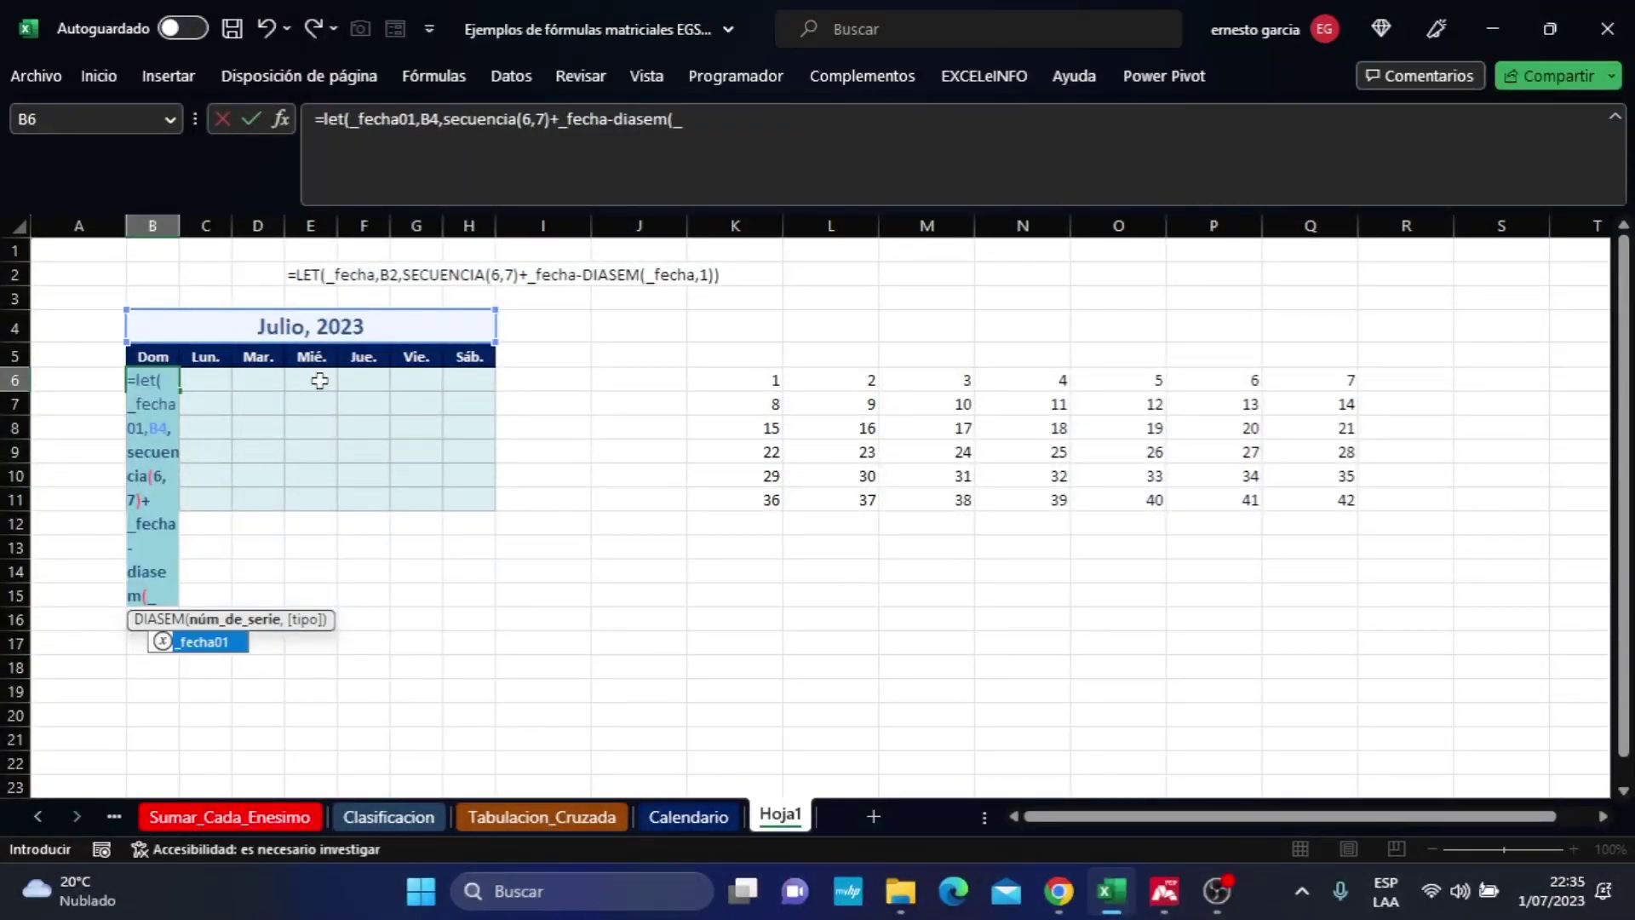
type("fecha")
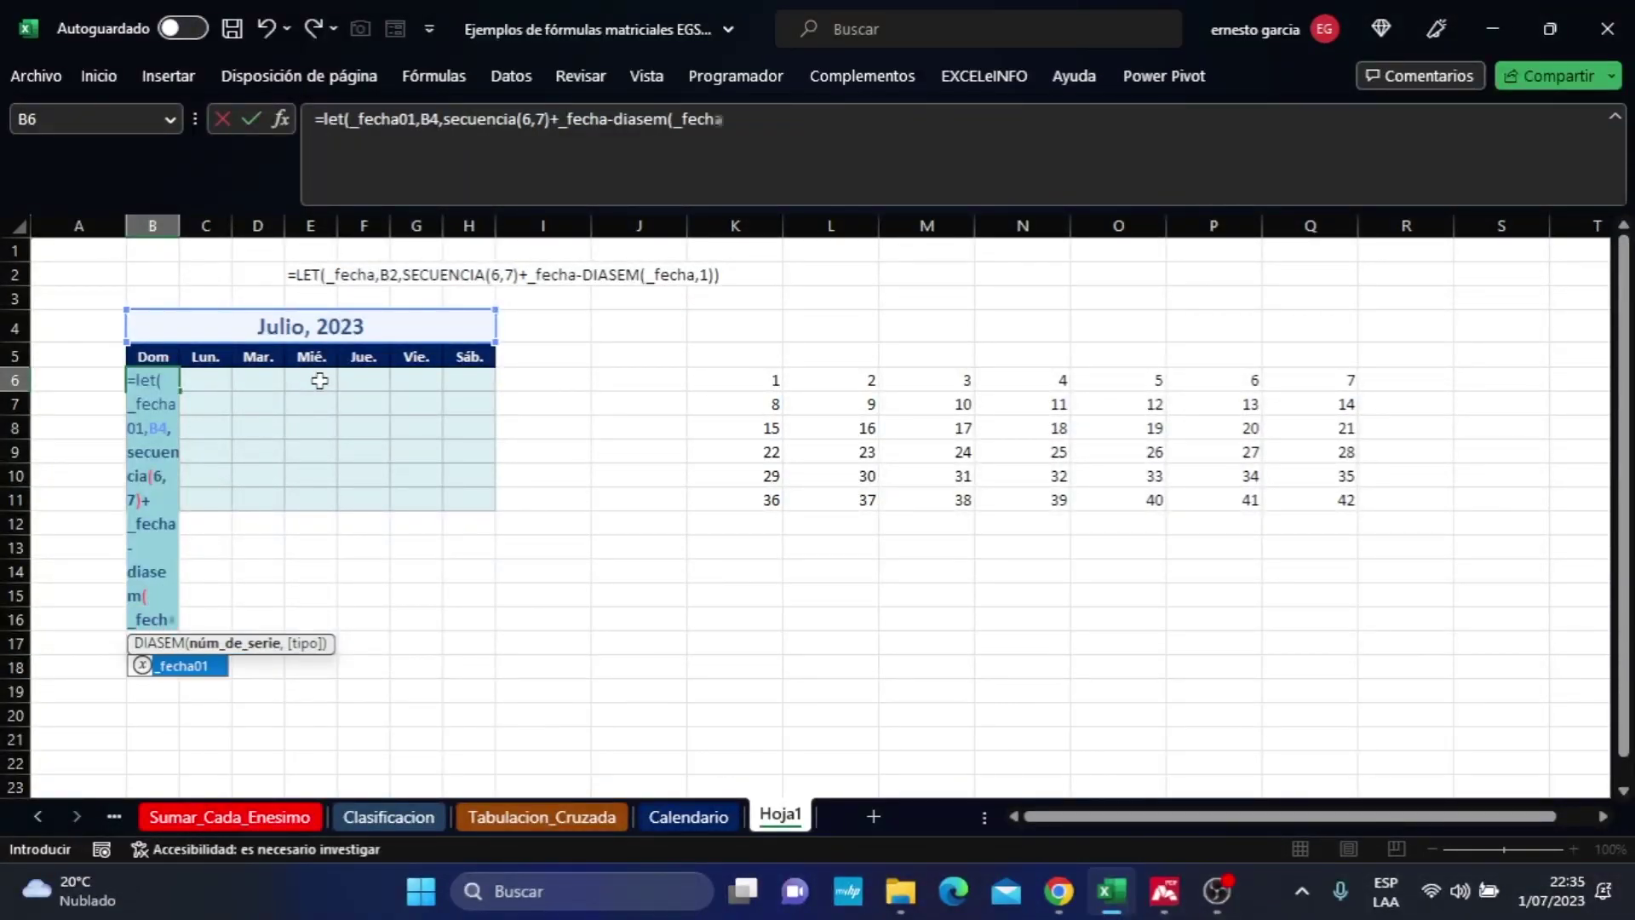
type("01")
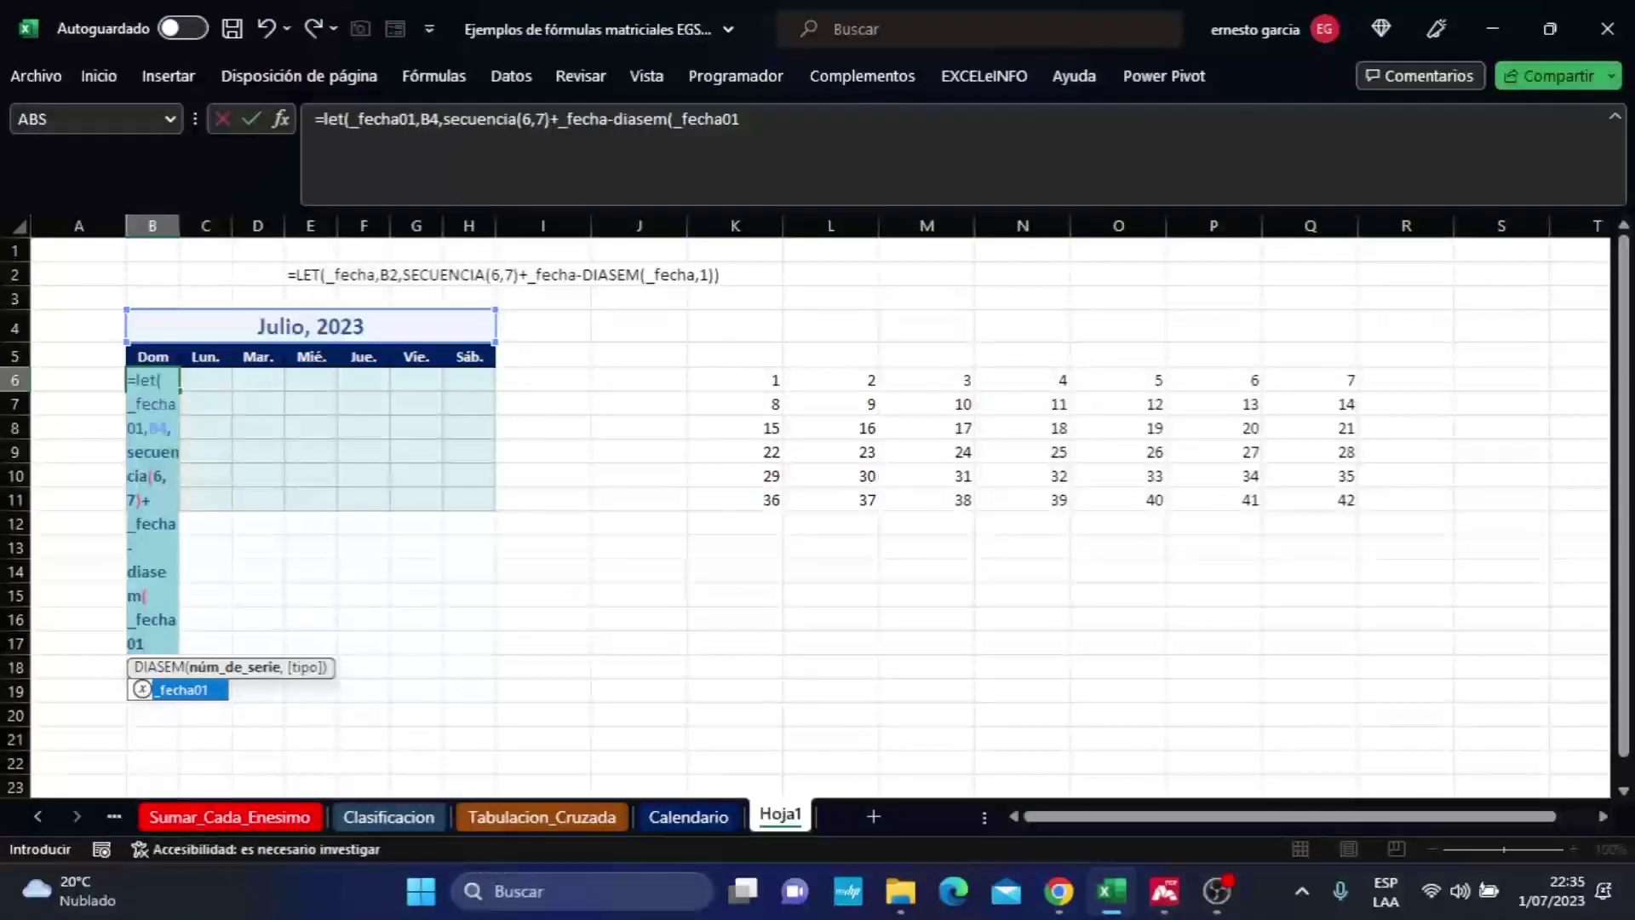
Correct the added variable to _fecha01, give DIASEM the type 1, and enter the completed LET formula in B6.
left_click(608, 119)
type("01")
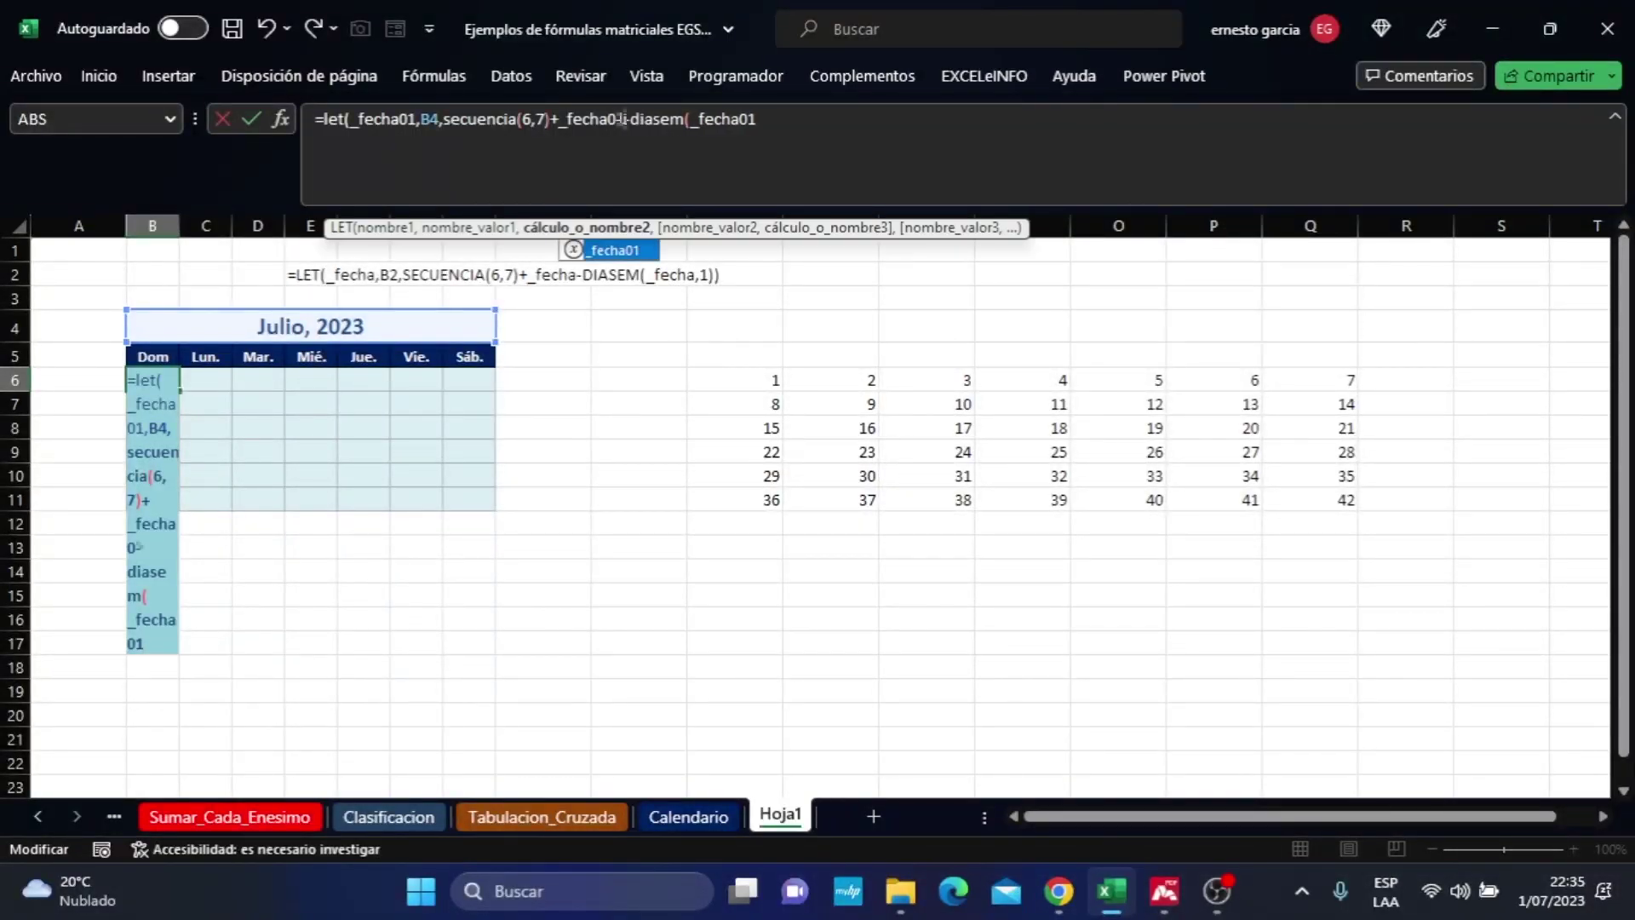
left_click(758, 119)
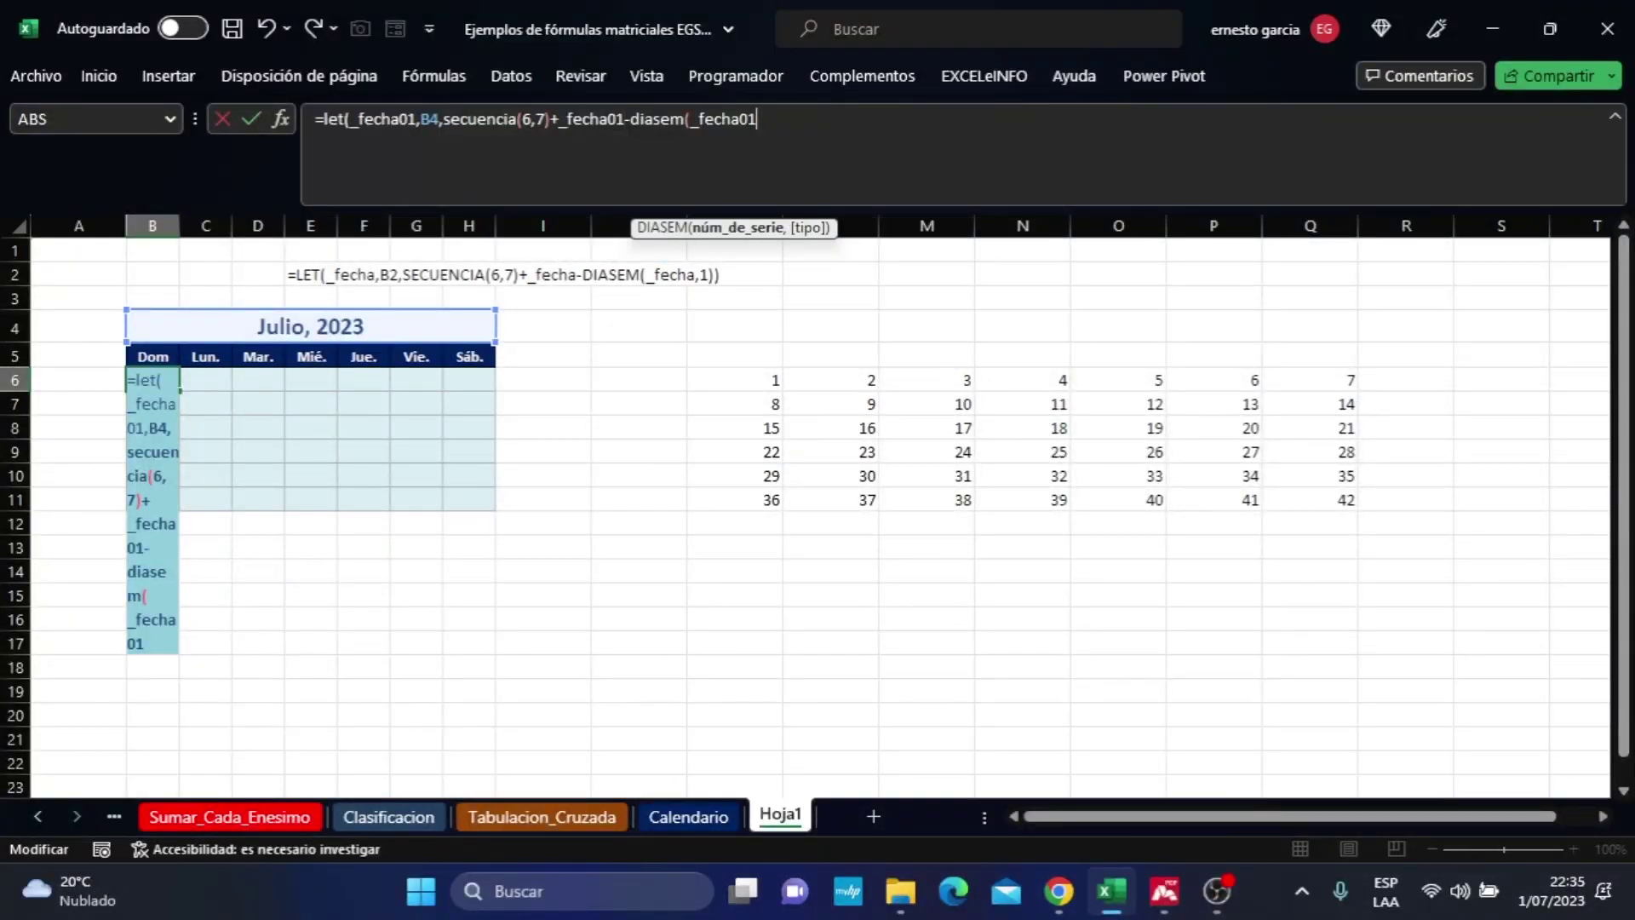
type(",1")
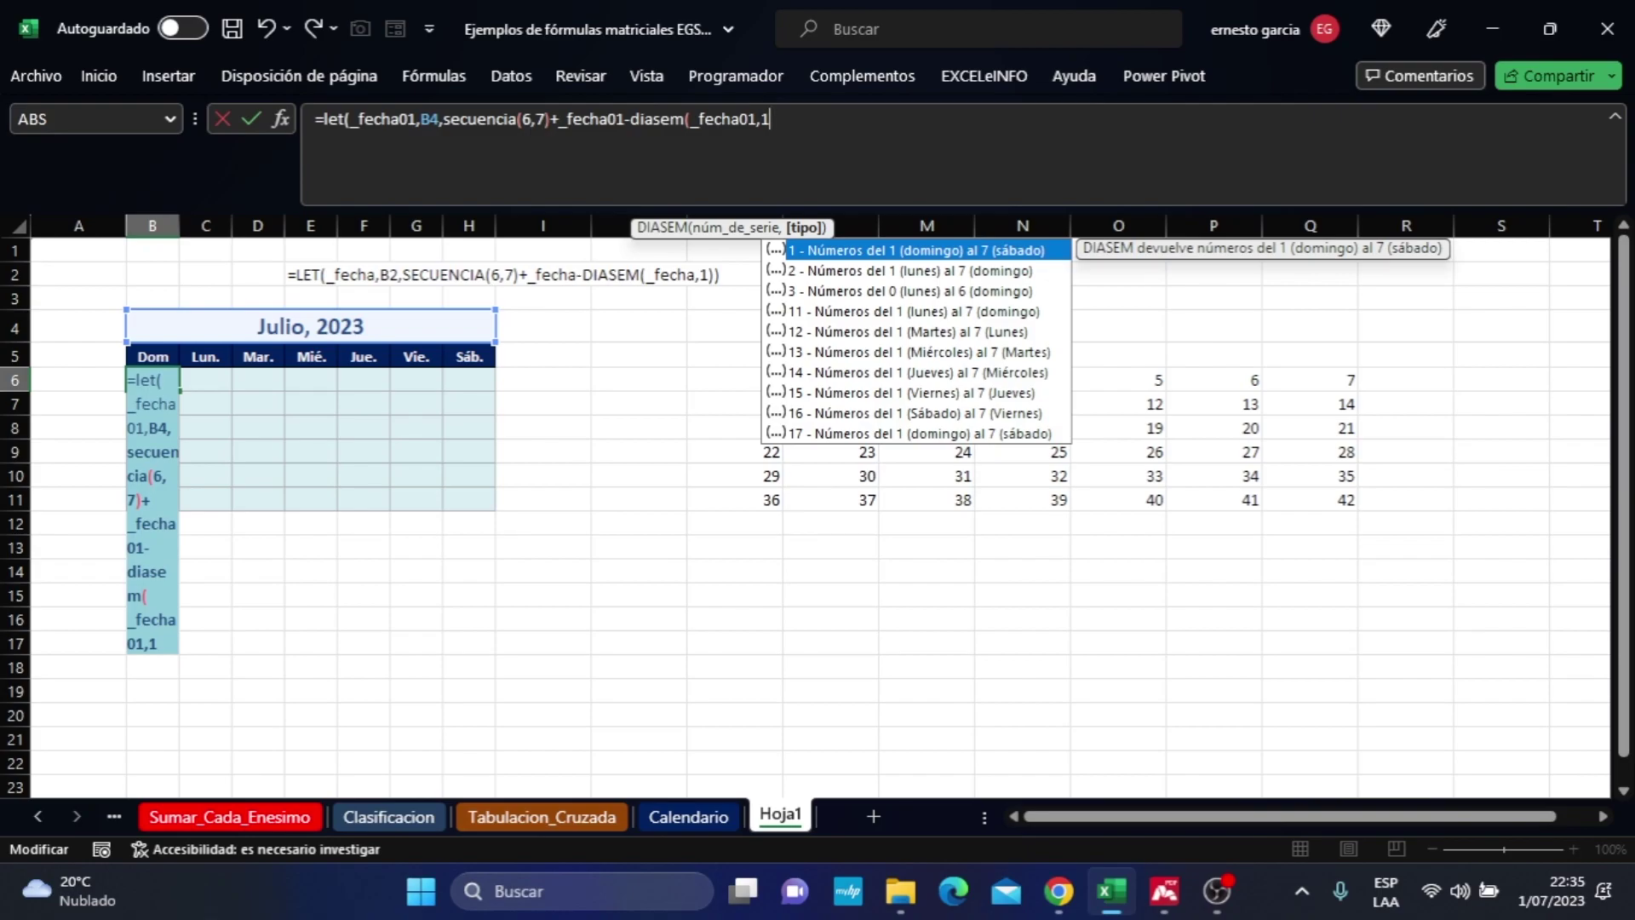
type(")")
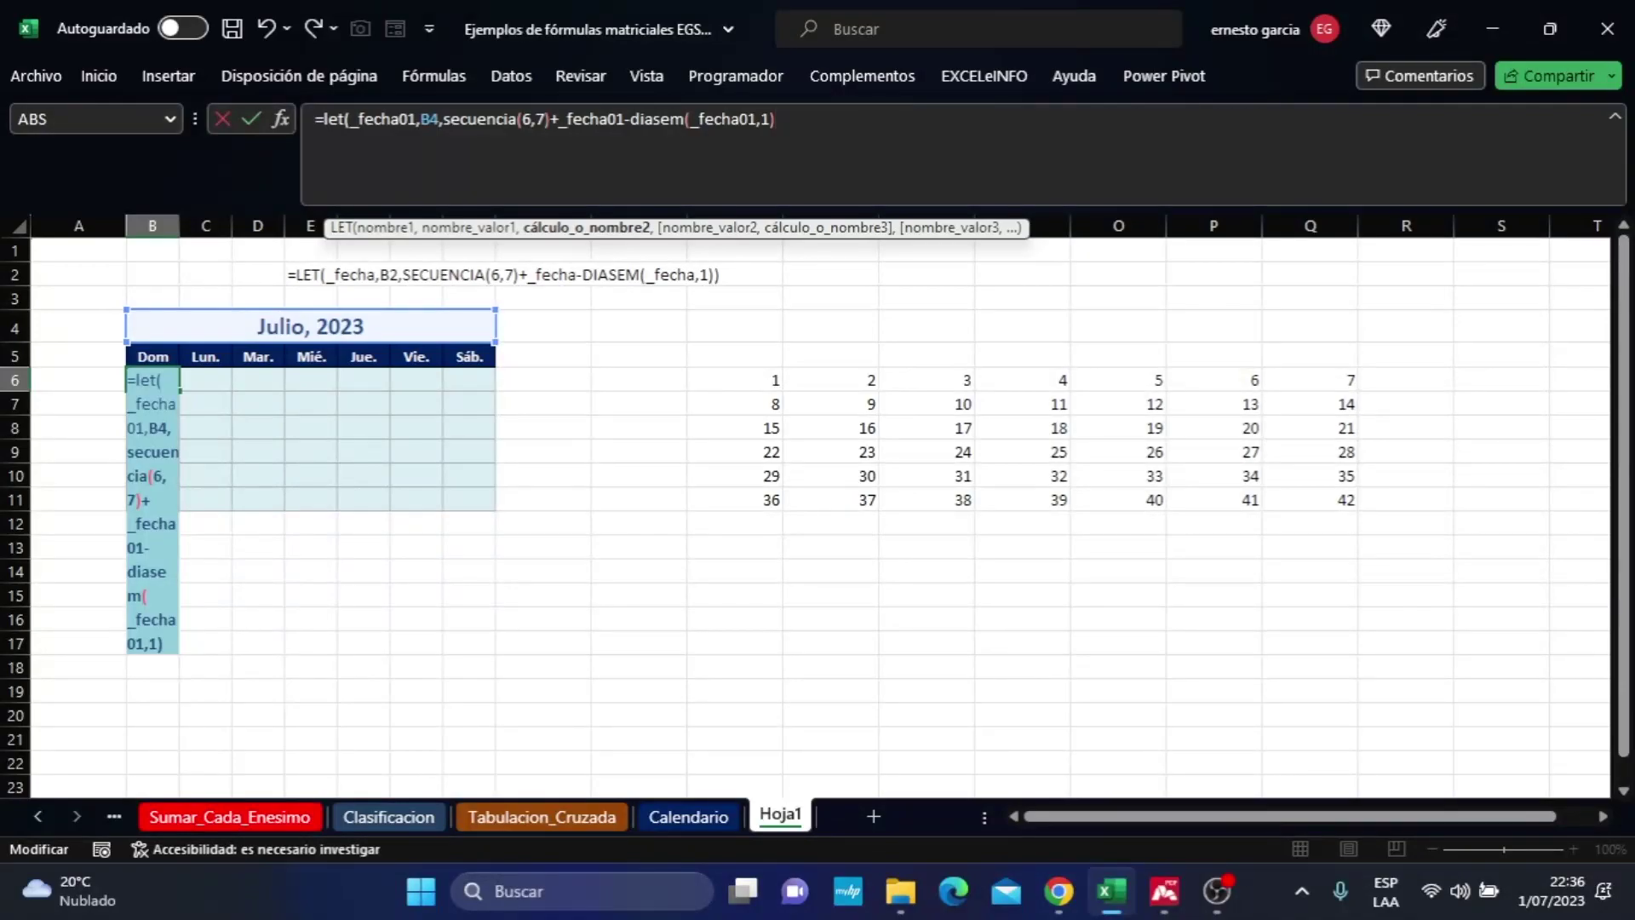
type(")")
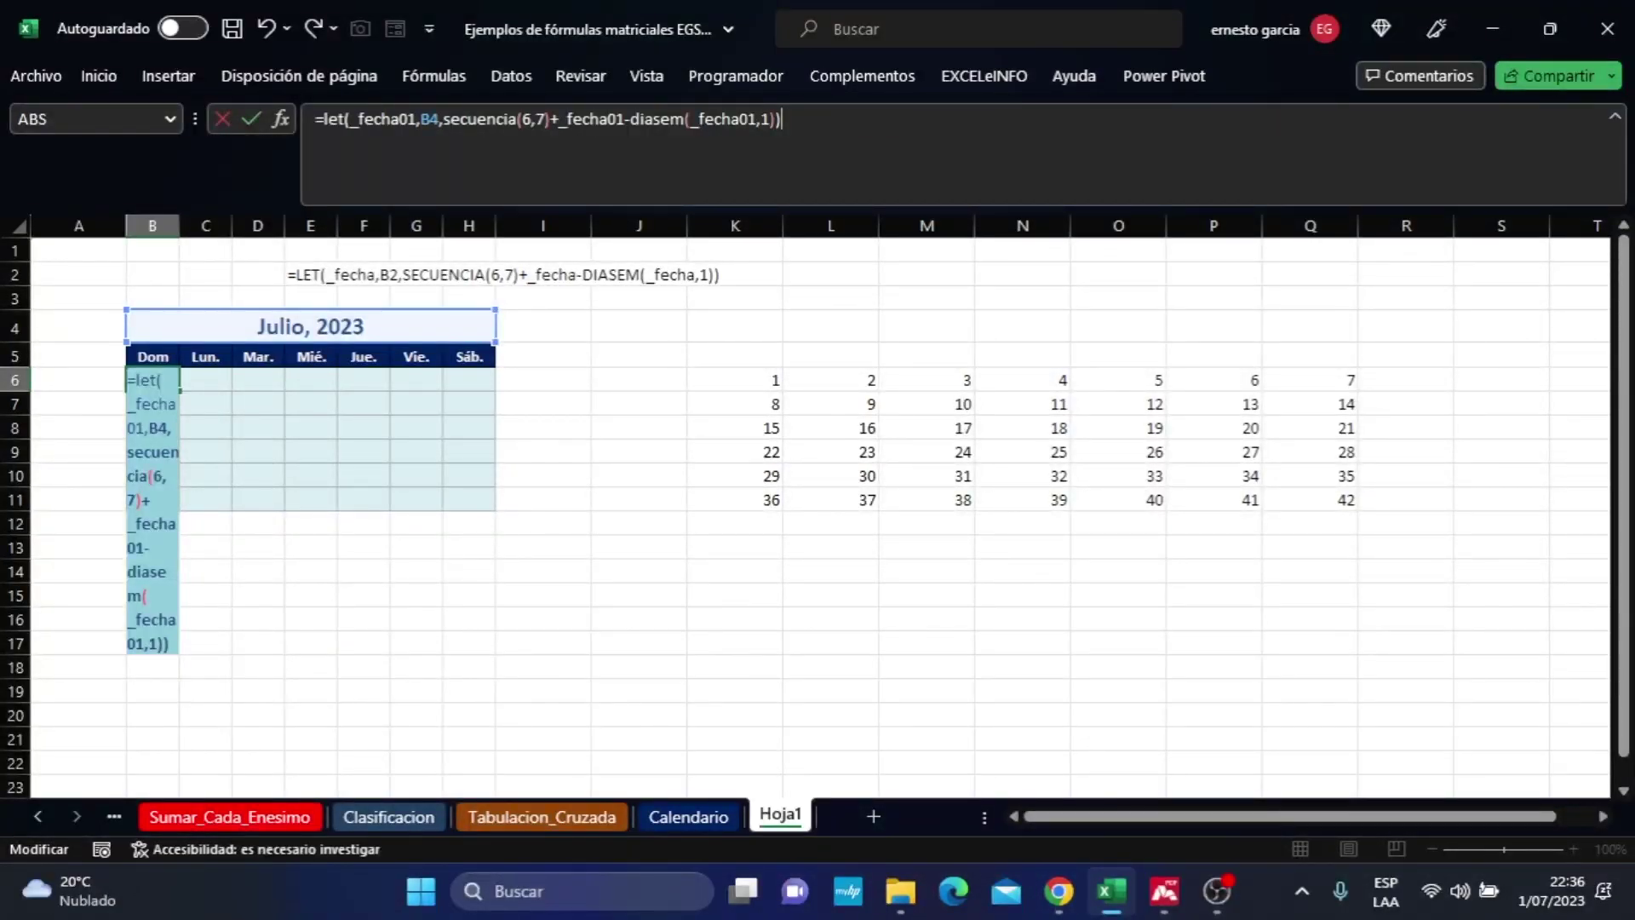
key("Return")
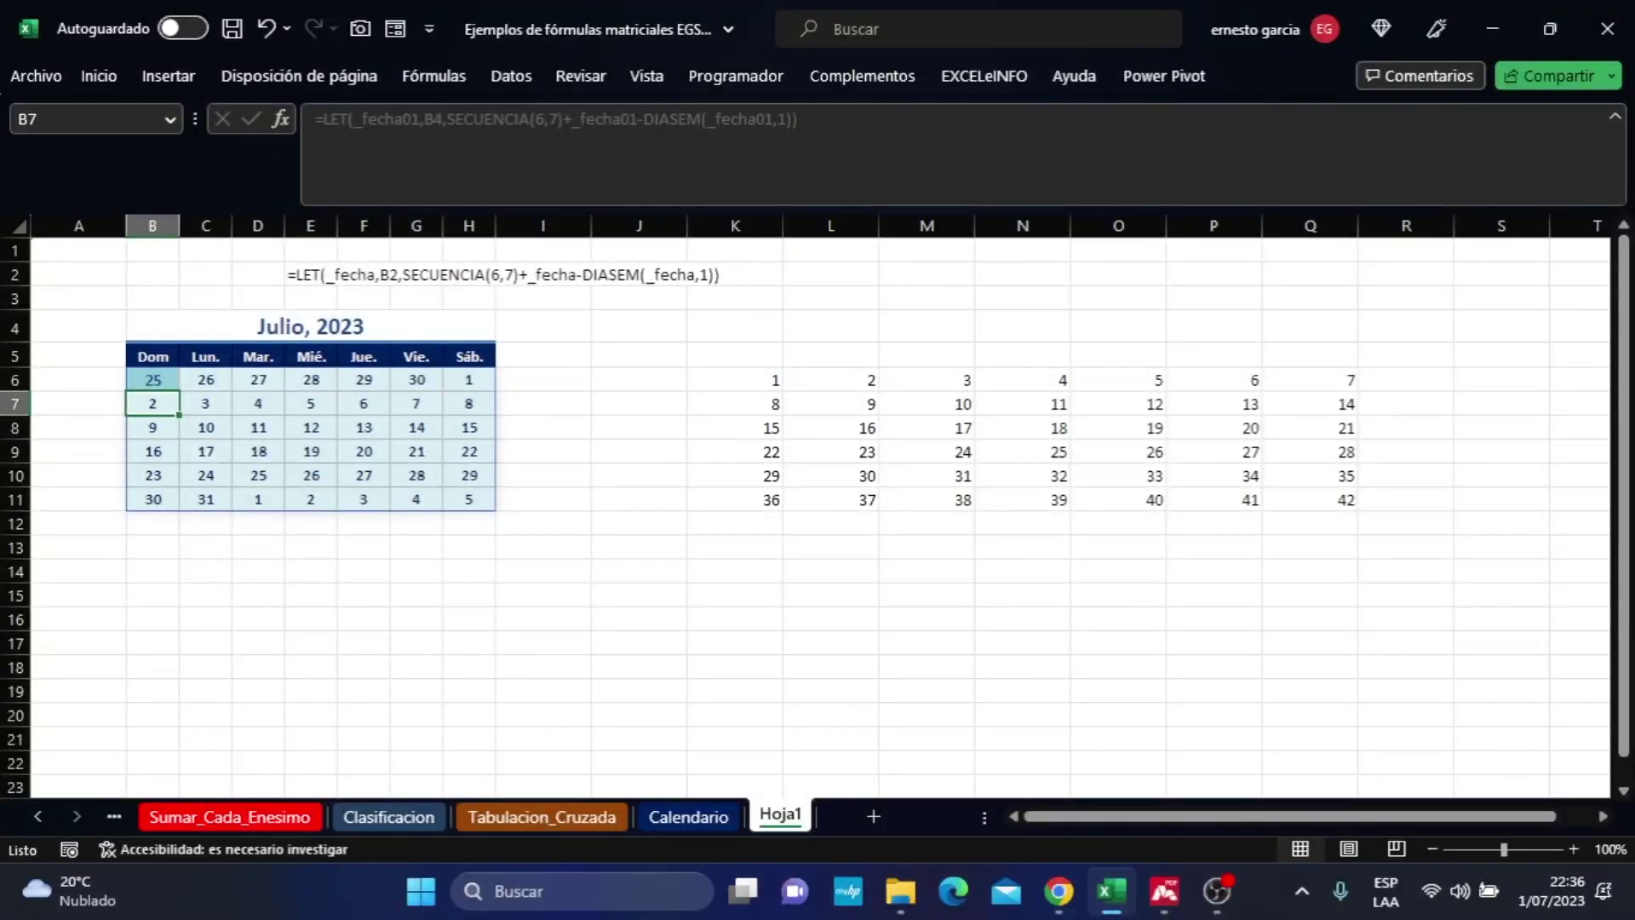
Set the font color of the calendar's day grid B6:H11 to grey.
left_click(153, 382)
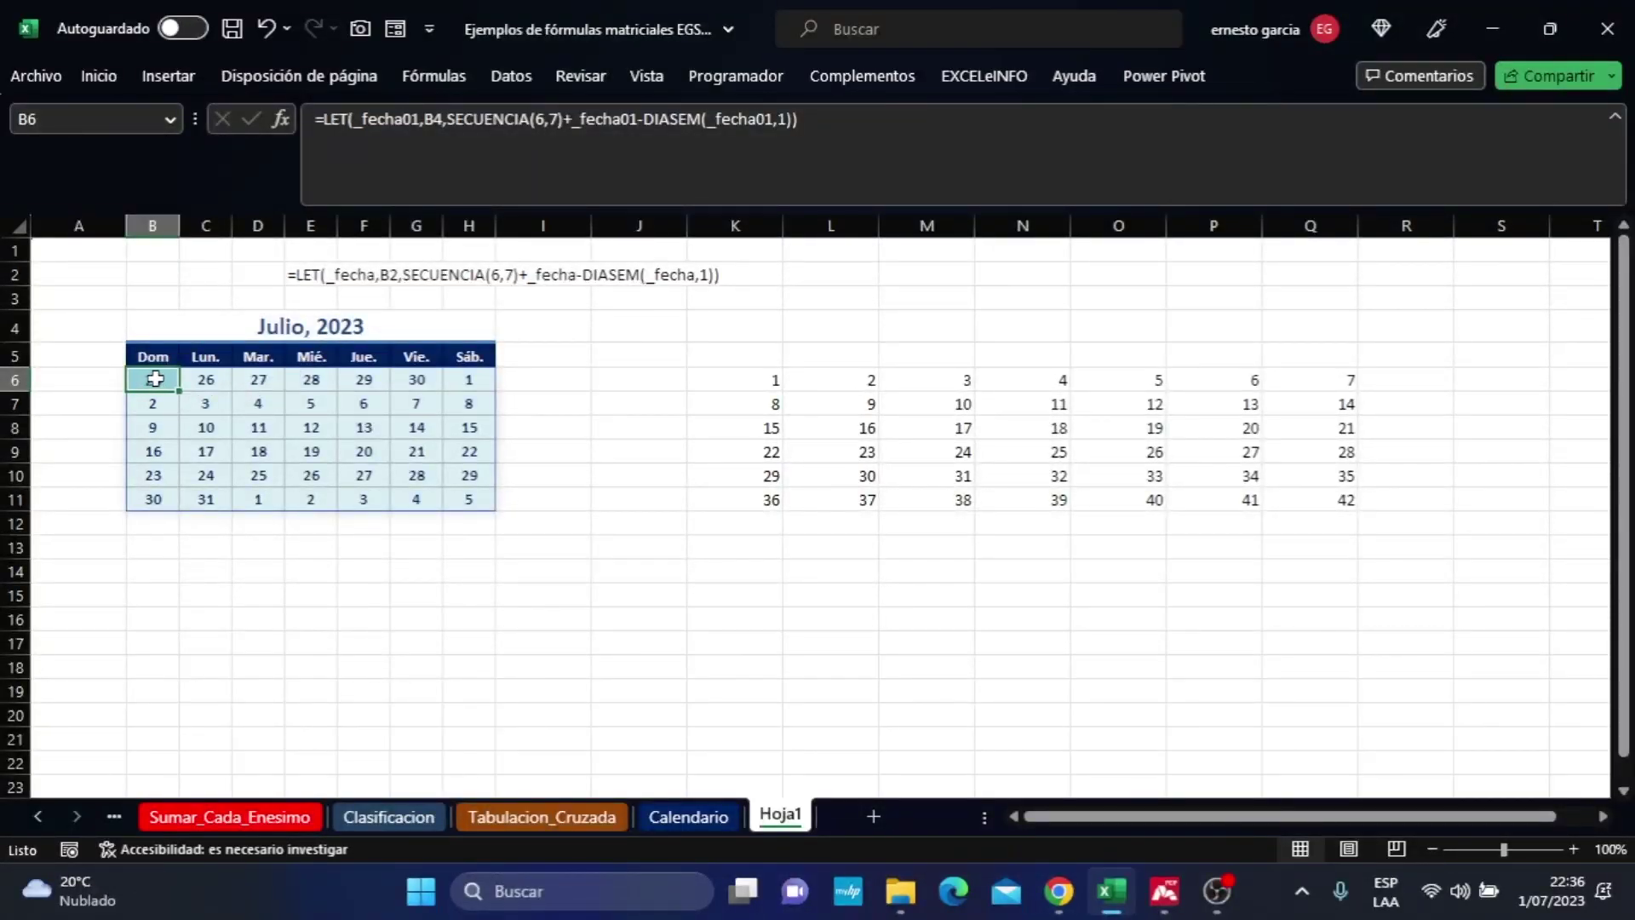
left_click_drag(157, 380, 468, 497)
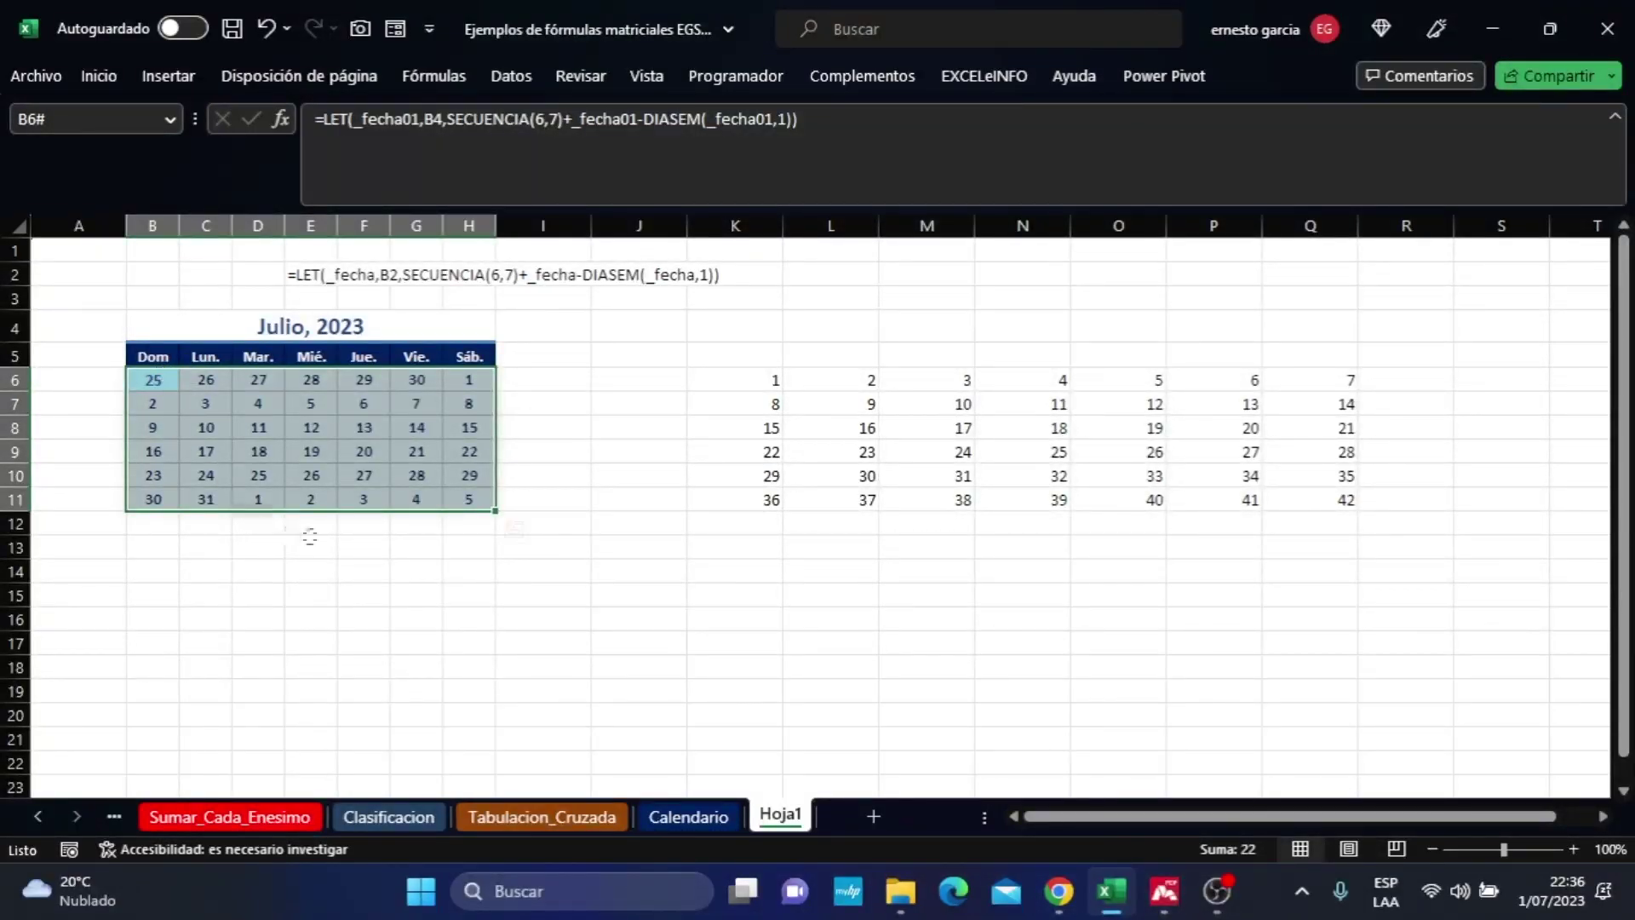
left_click(101, 75)
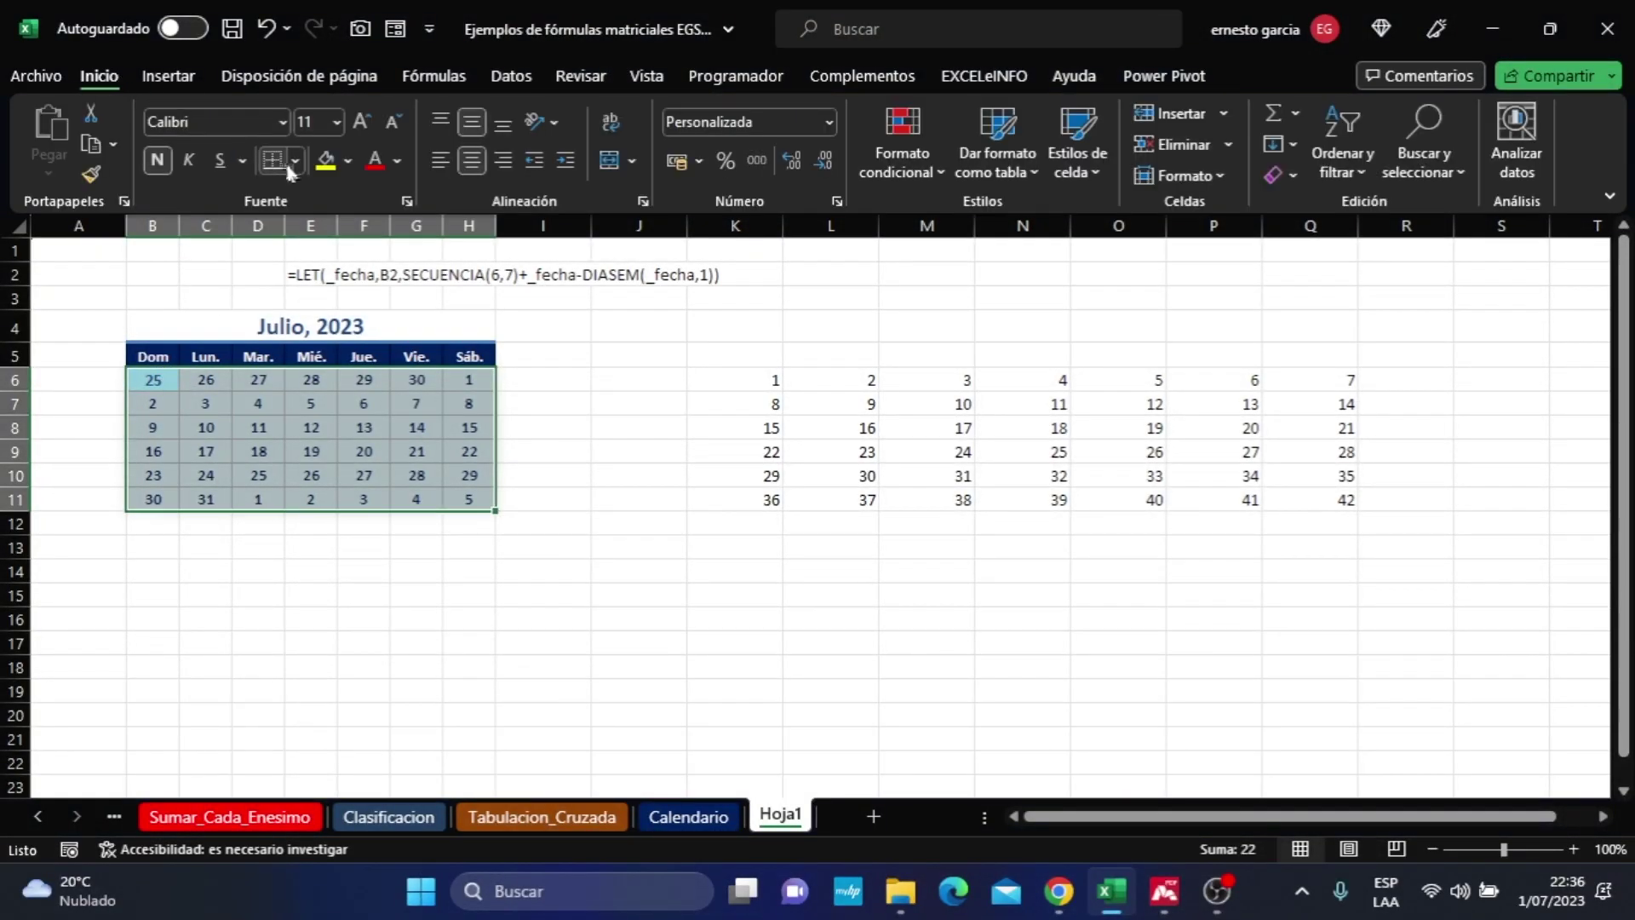
left_click(349, 161)
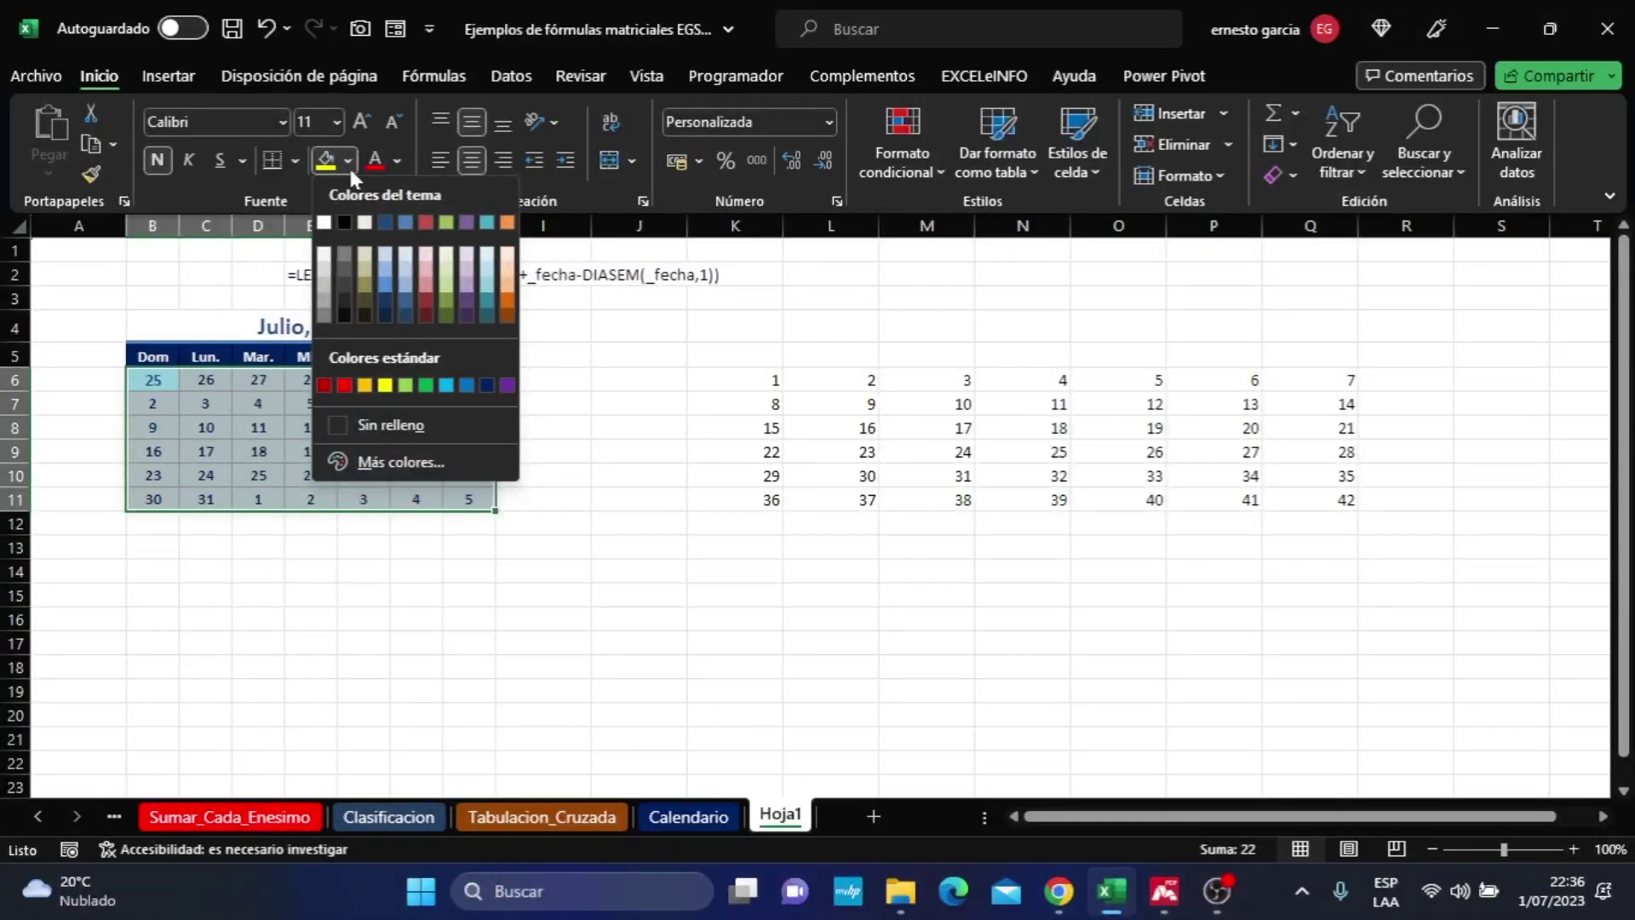
left_click(385, 254)
left_click(396, 155)
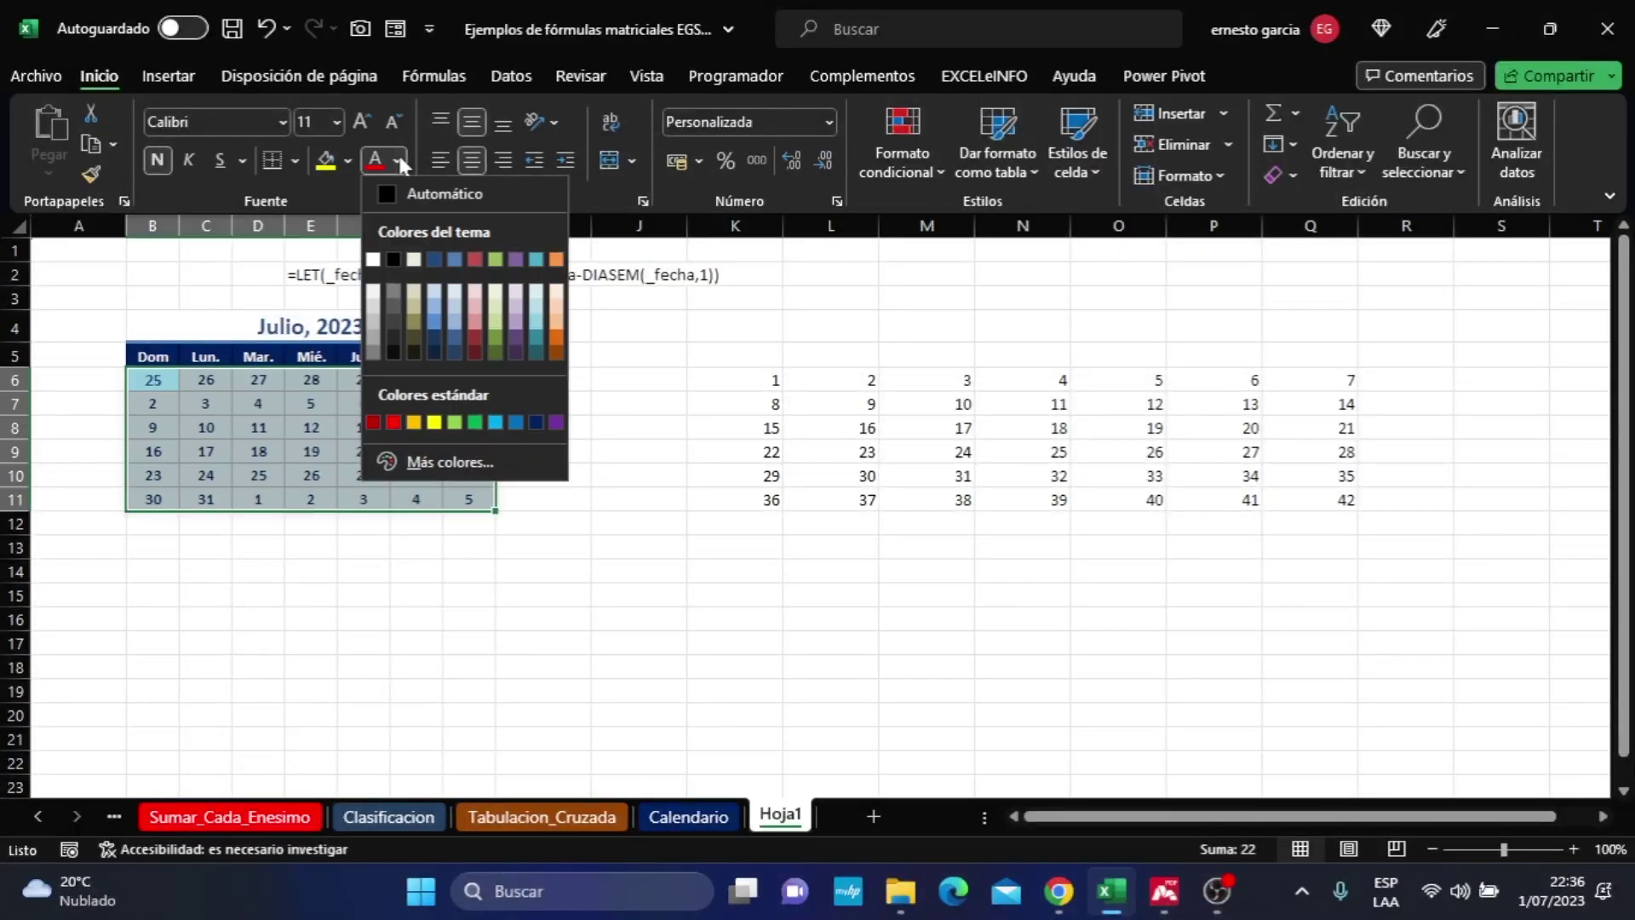
left_click(375, 330)
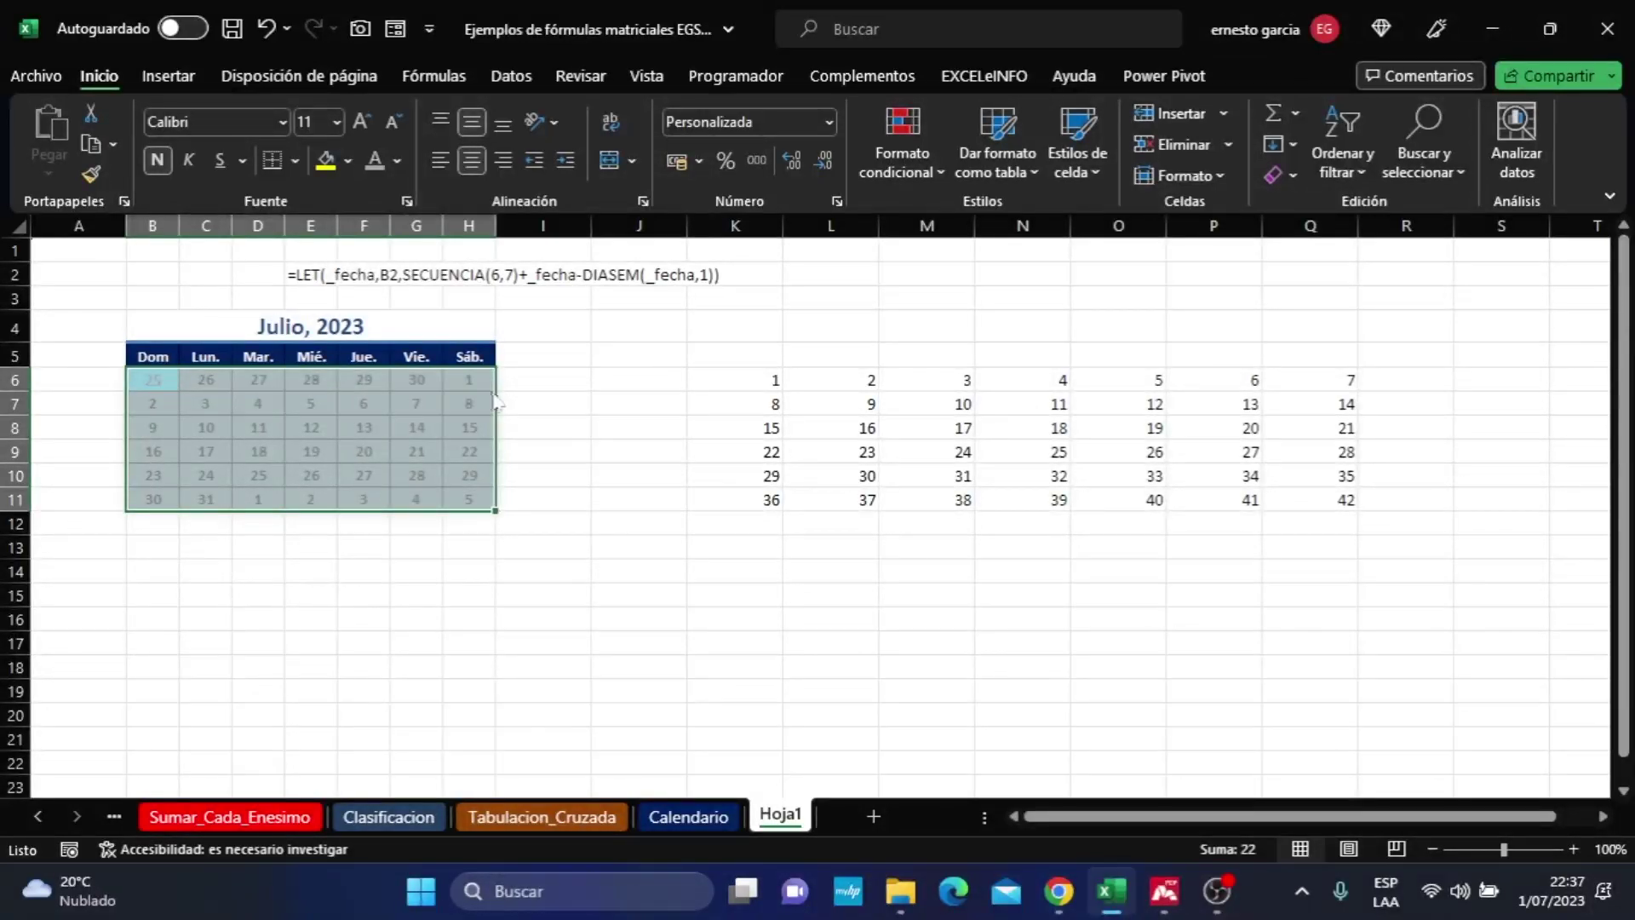
Create a new conditional formatting rule for the day grid B6:H11 that uses a formula to determine the cells.
left_click(109, 73)
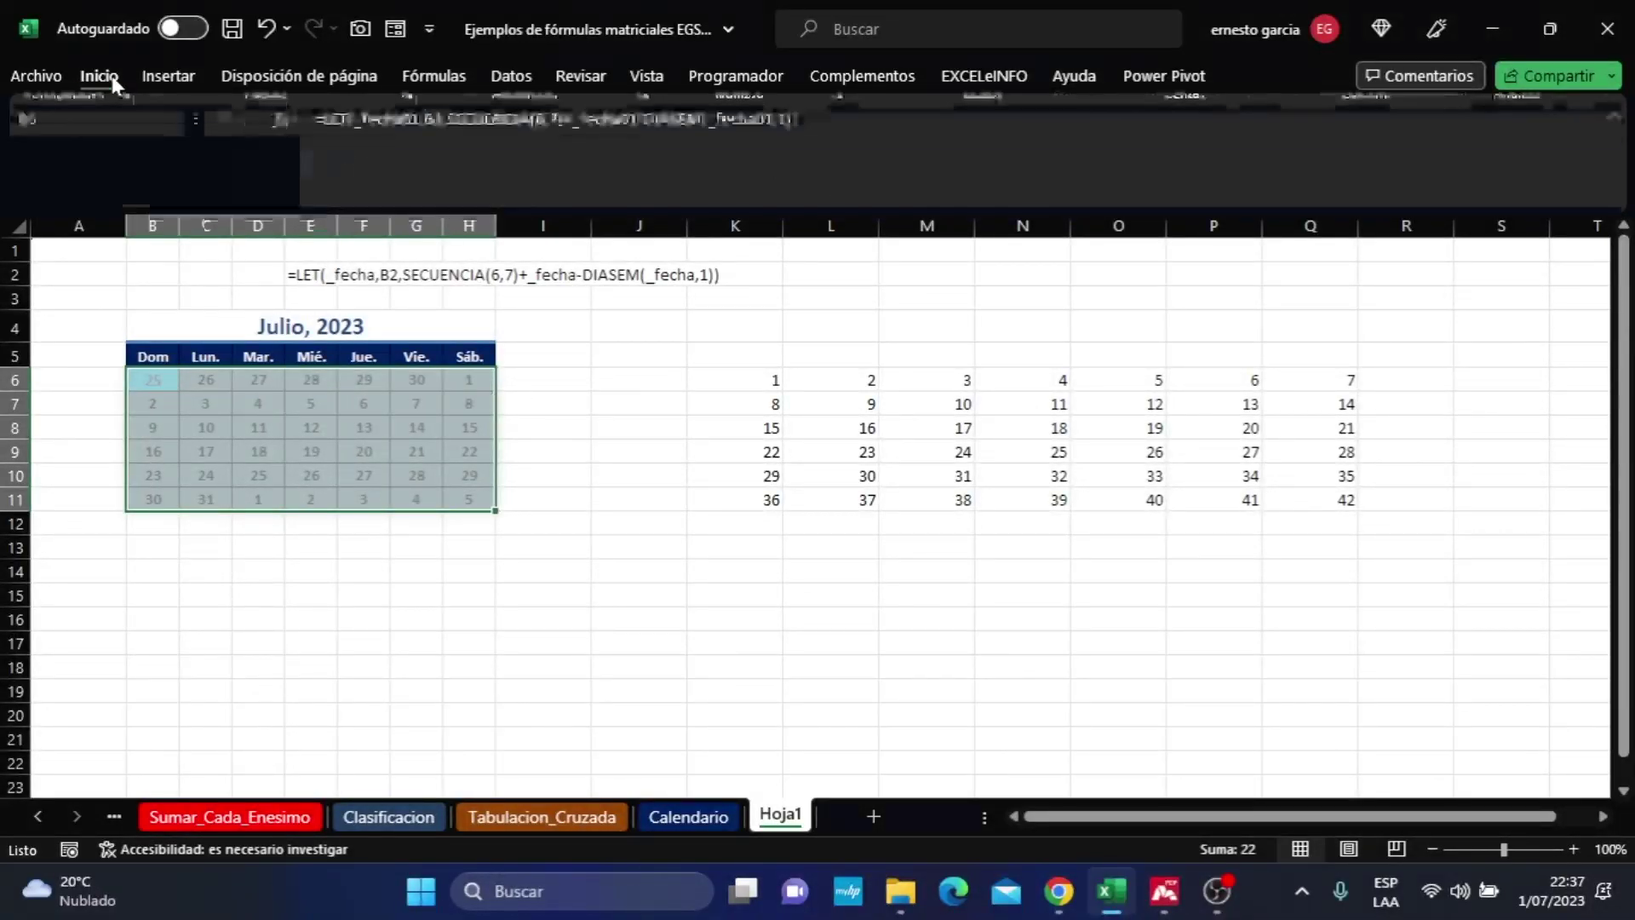
left_click(109, 75)
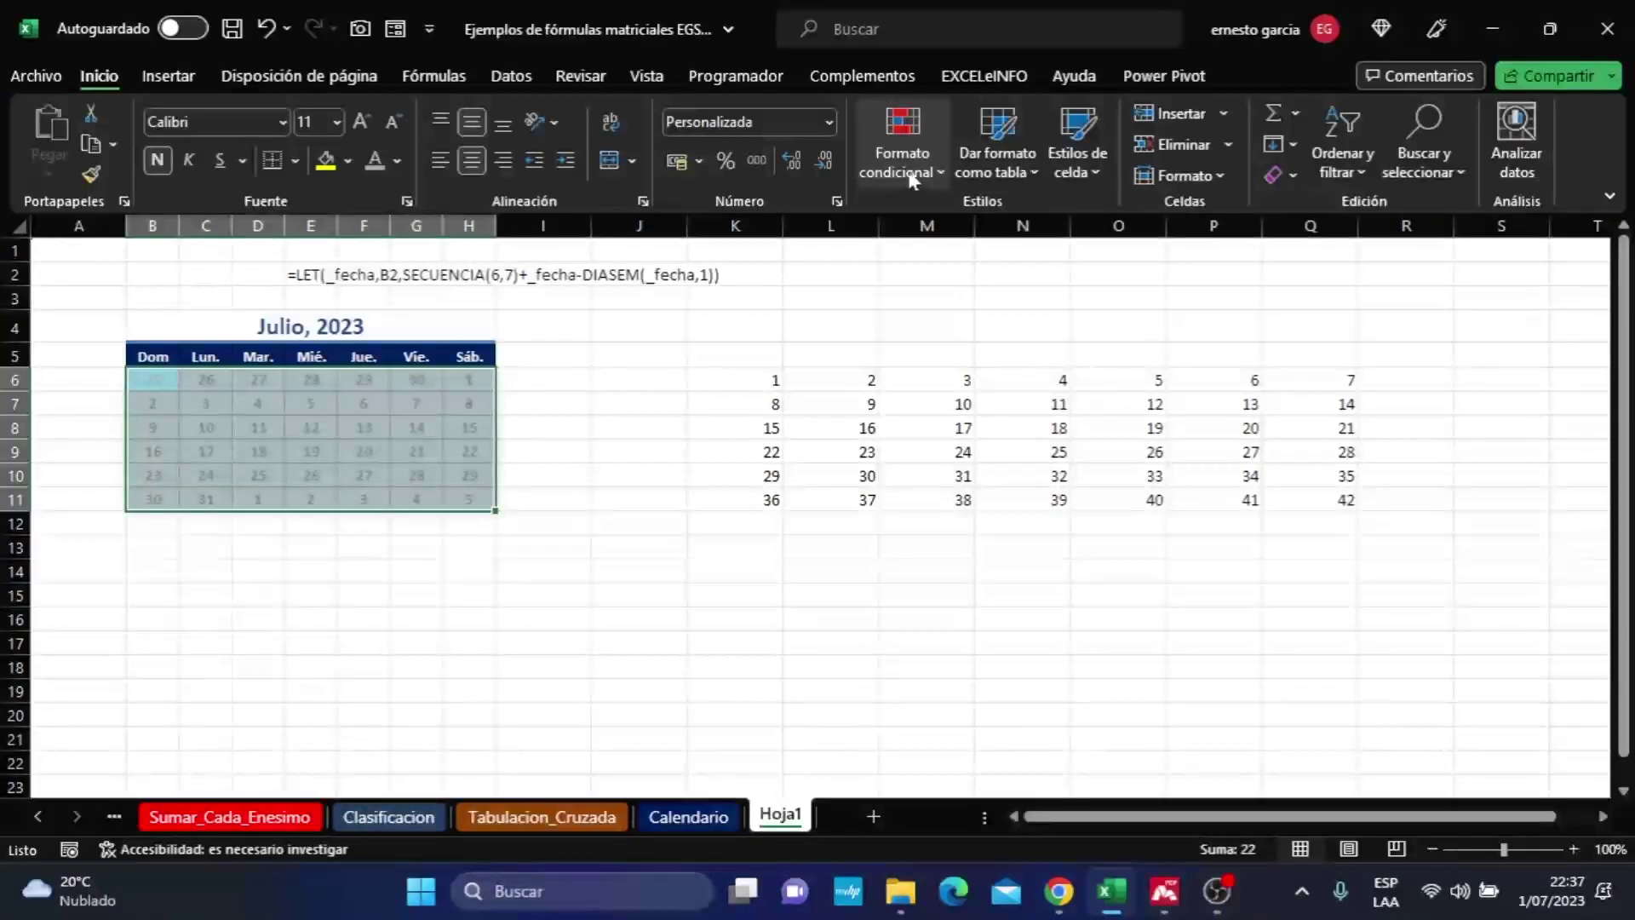
left_click(903, 149)
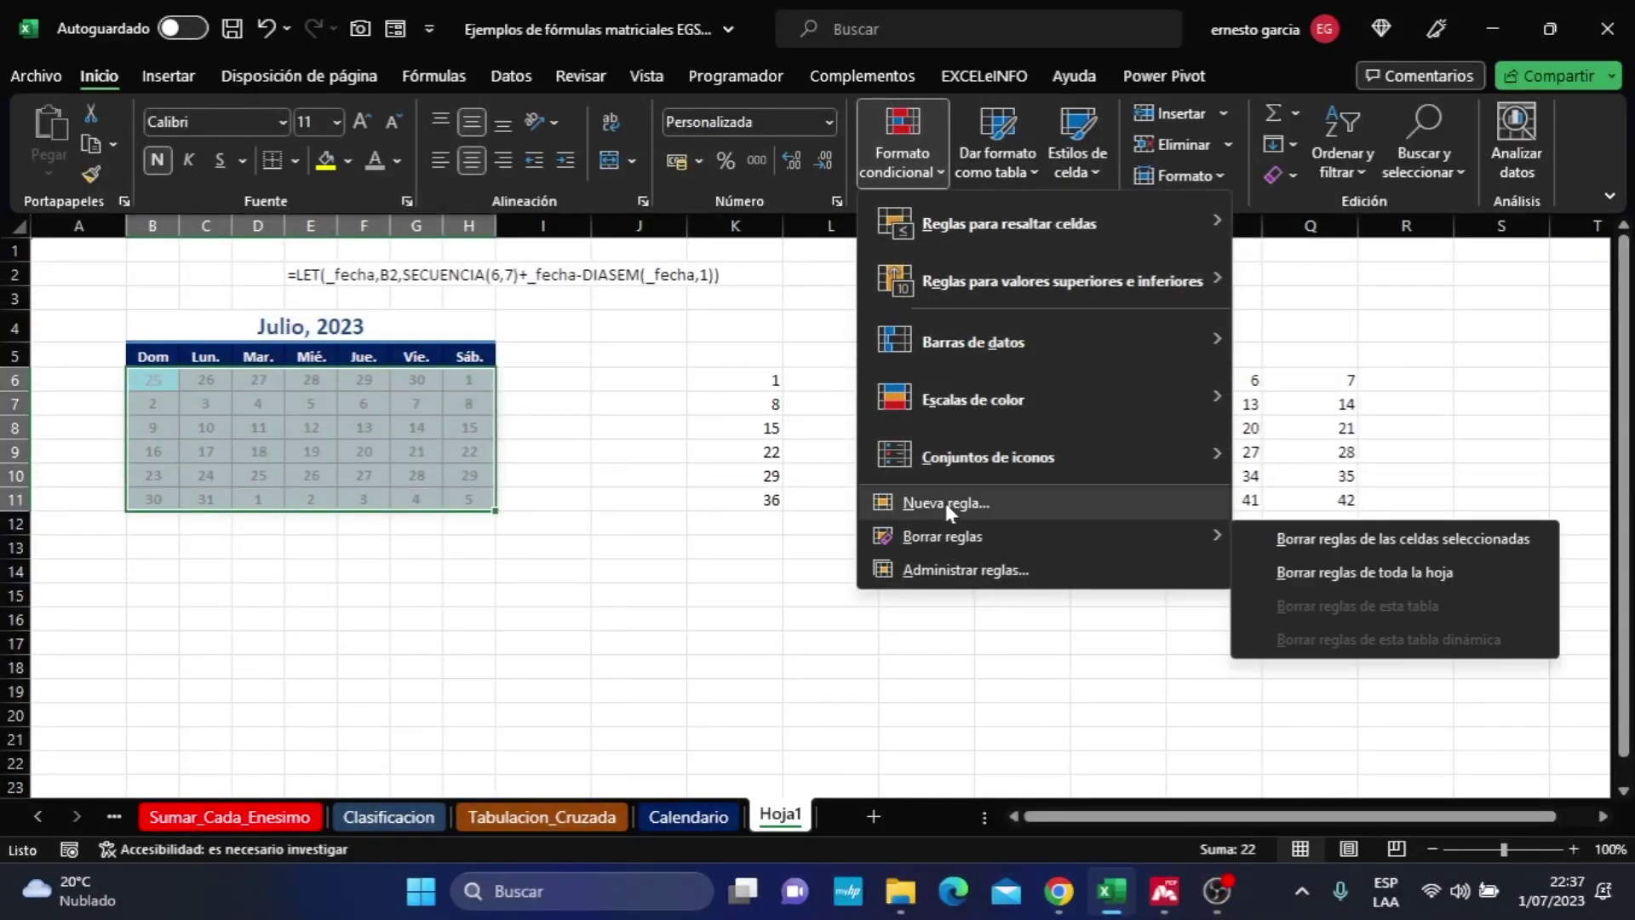
left_click(945, 503)
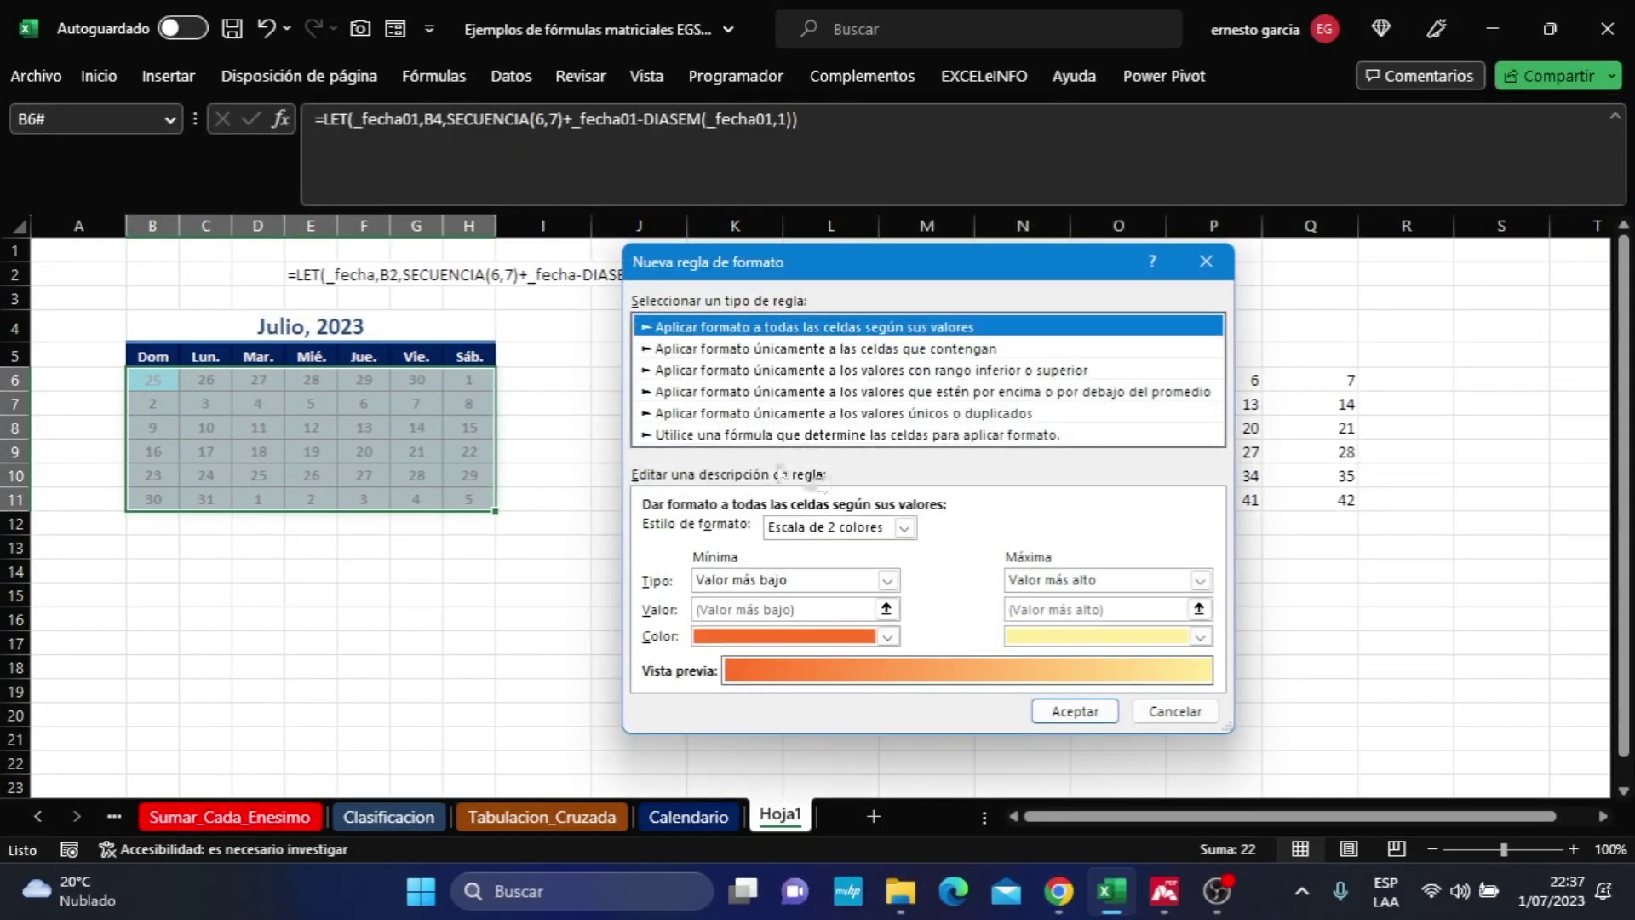
left_click(852, 434)
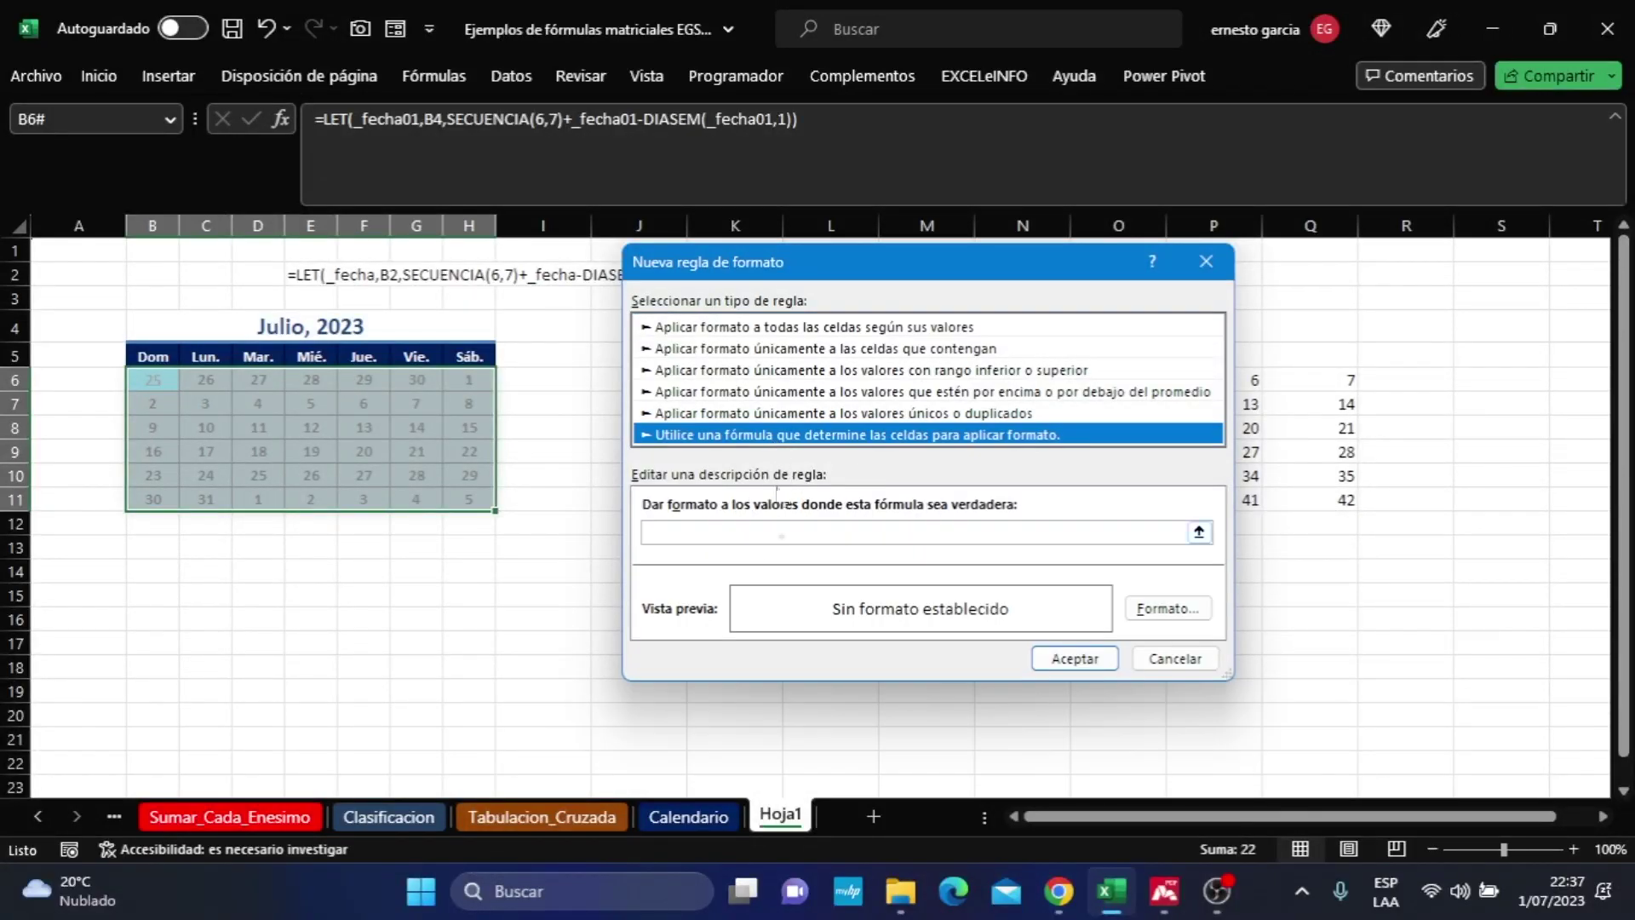
key("Tab")
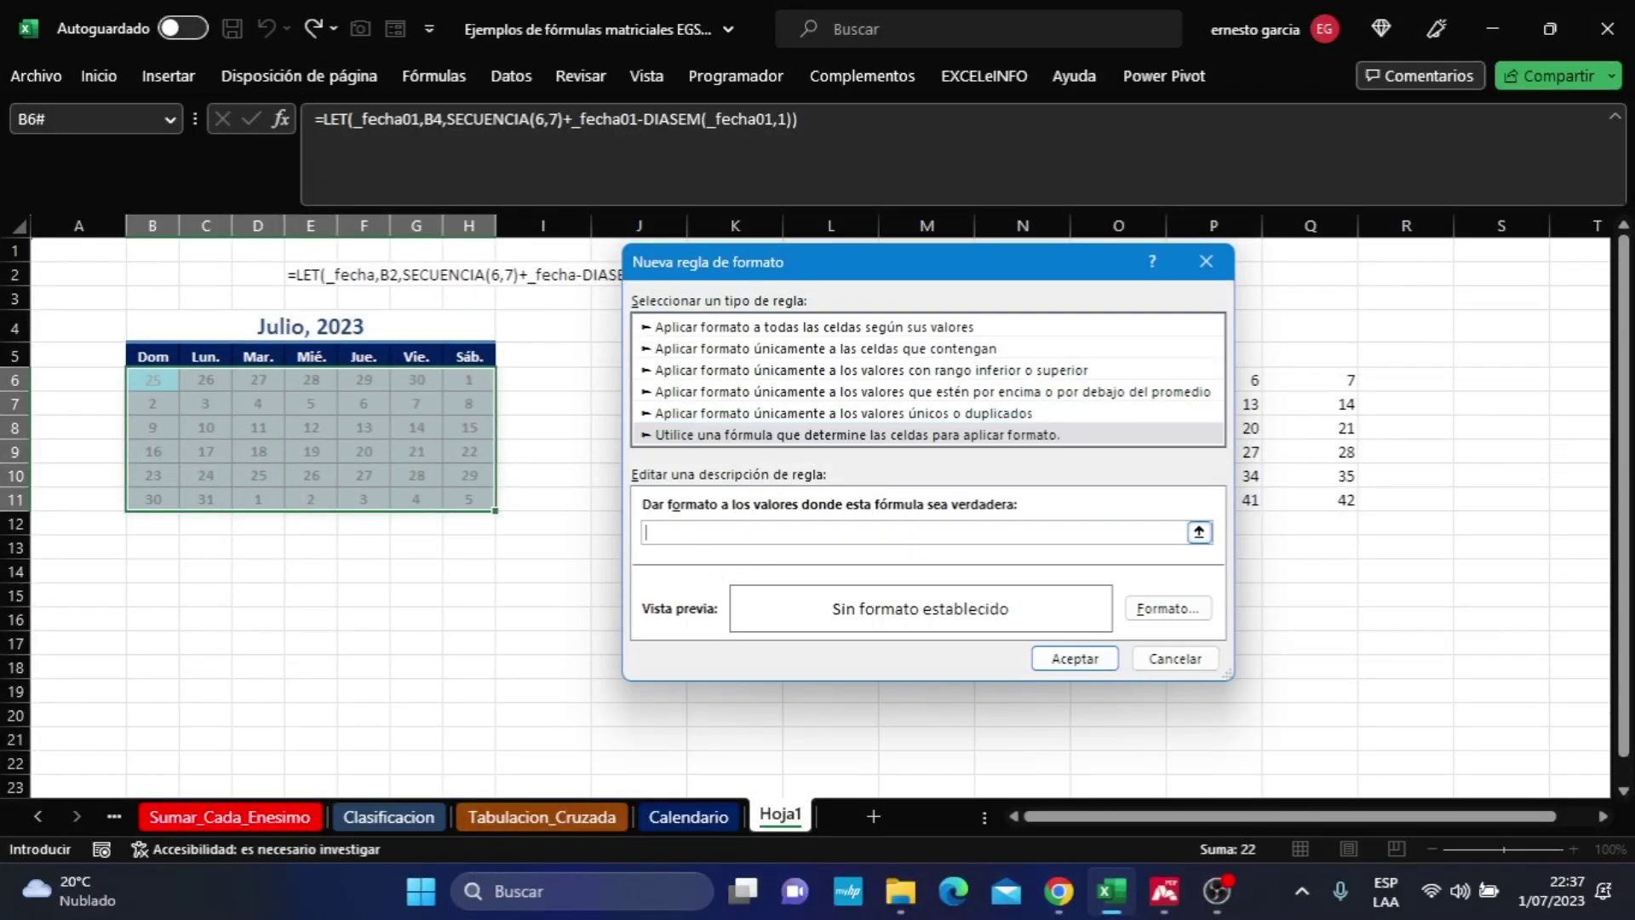
Set the rule's formula to =MES(B6)=MES($B$4), with a relative reference to the first day cell and an absolute one to the title date.
left_click(153, 380)
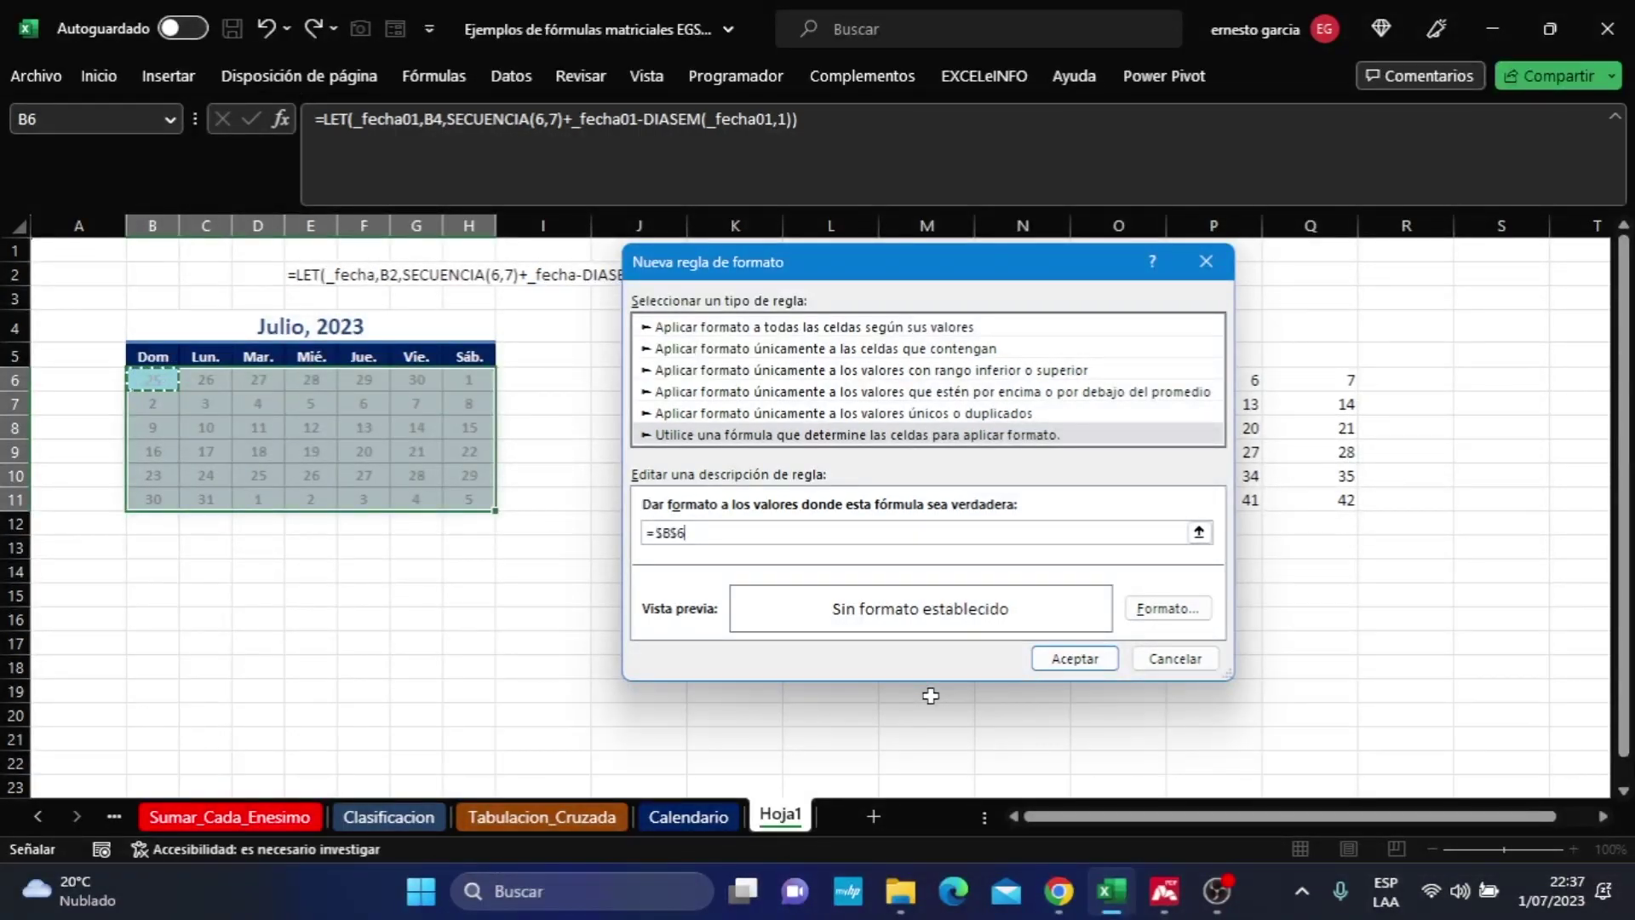
key("F4")
key("F4")
key("F4")
left_click(672, 532)
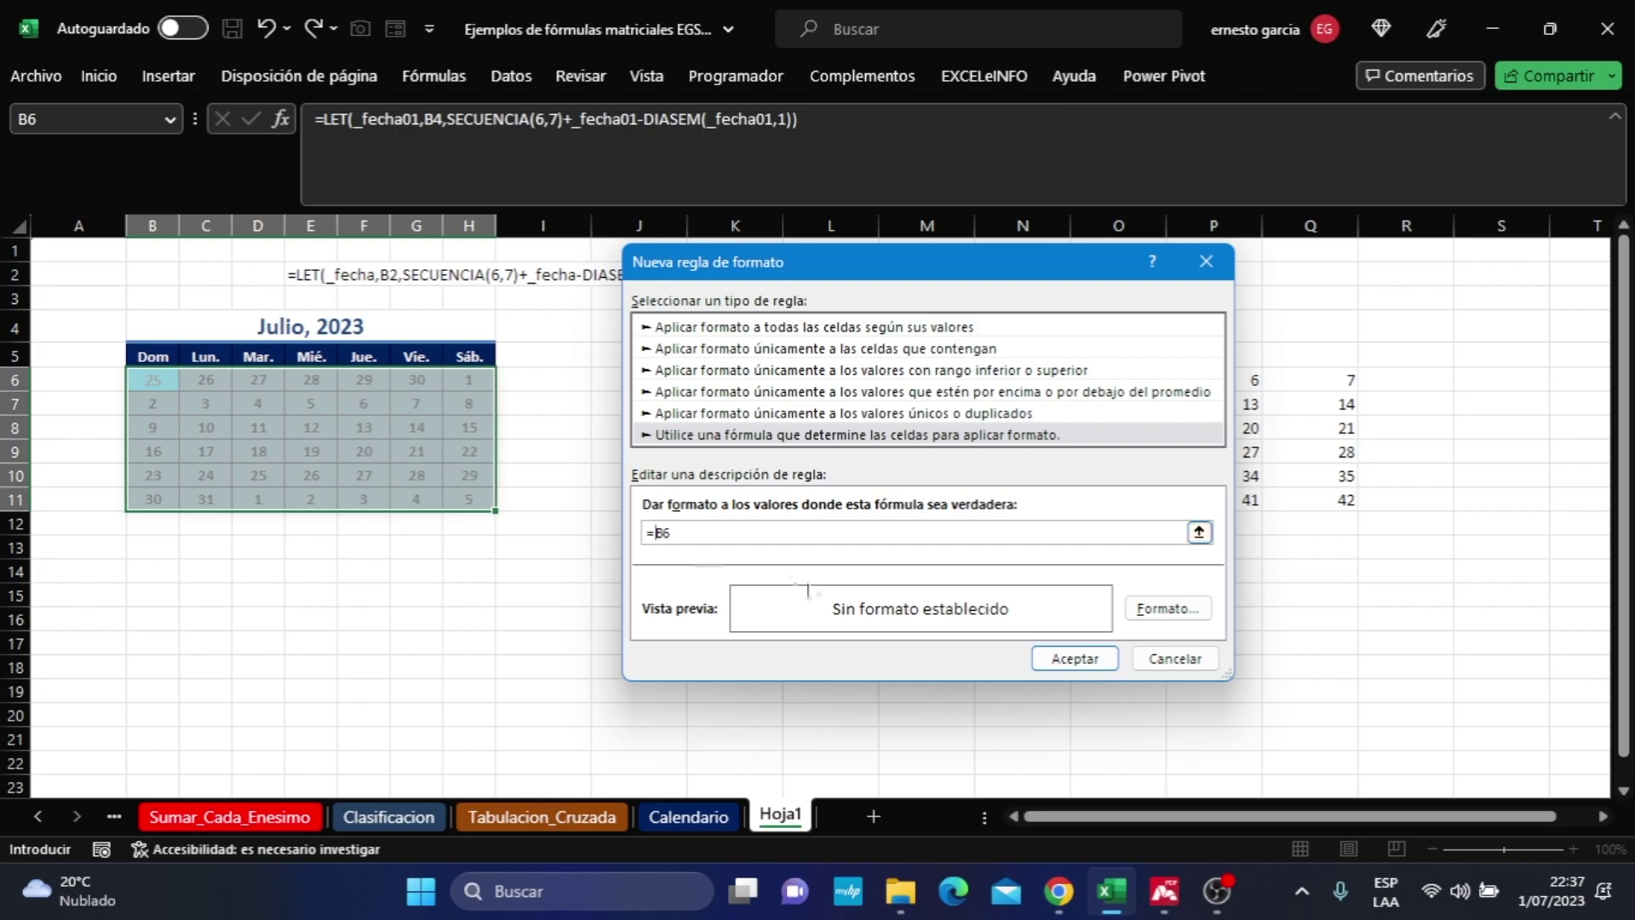
key("Left")
key("Left")
type("Mes(")
left_click(700, 533)
type(")=mes")
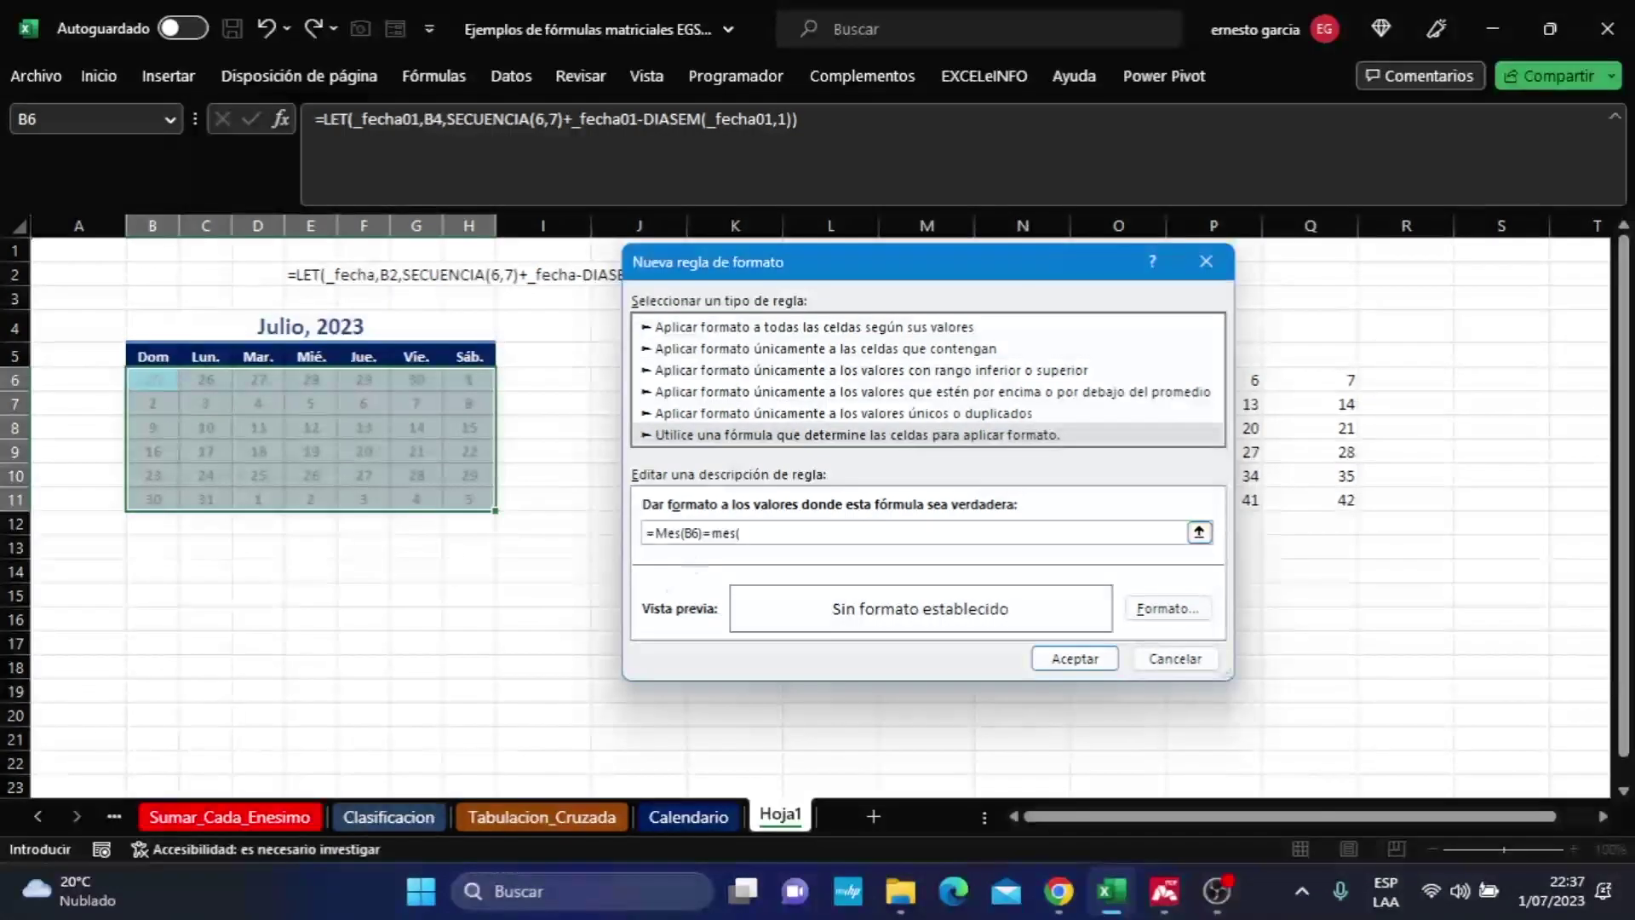
left_click(326, 327)
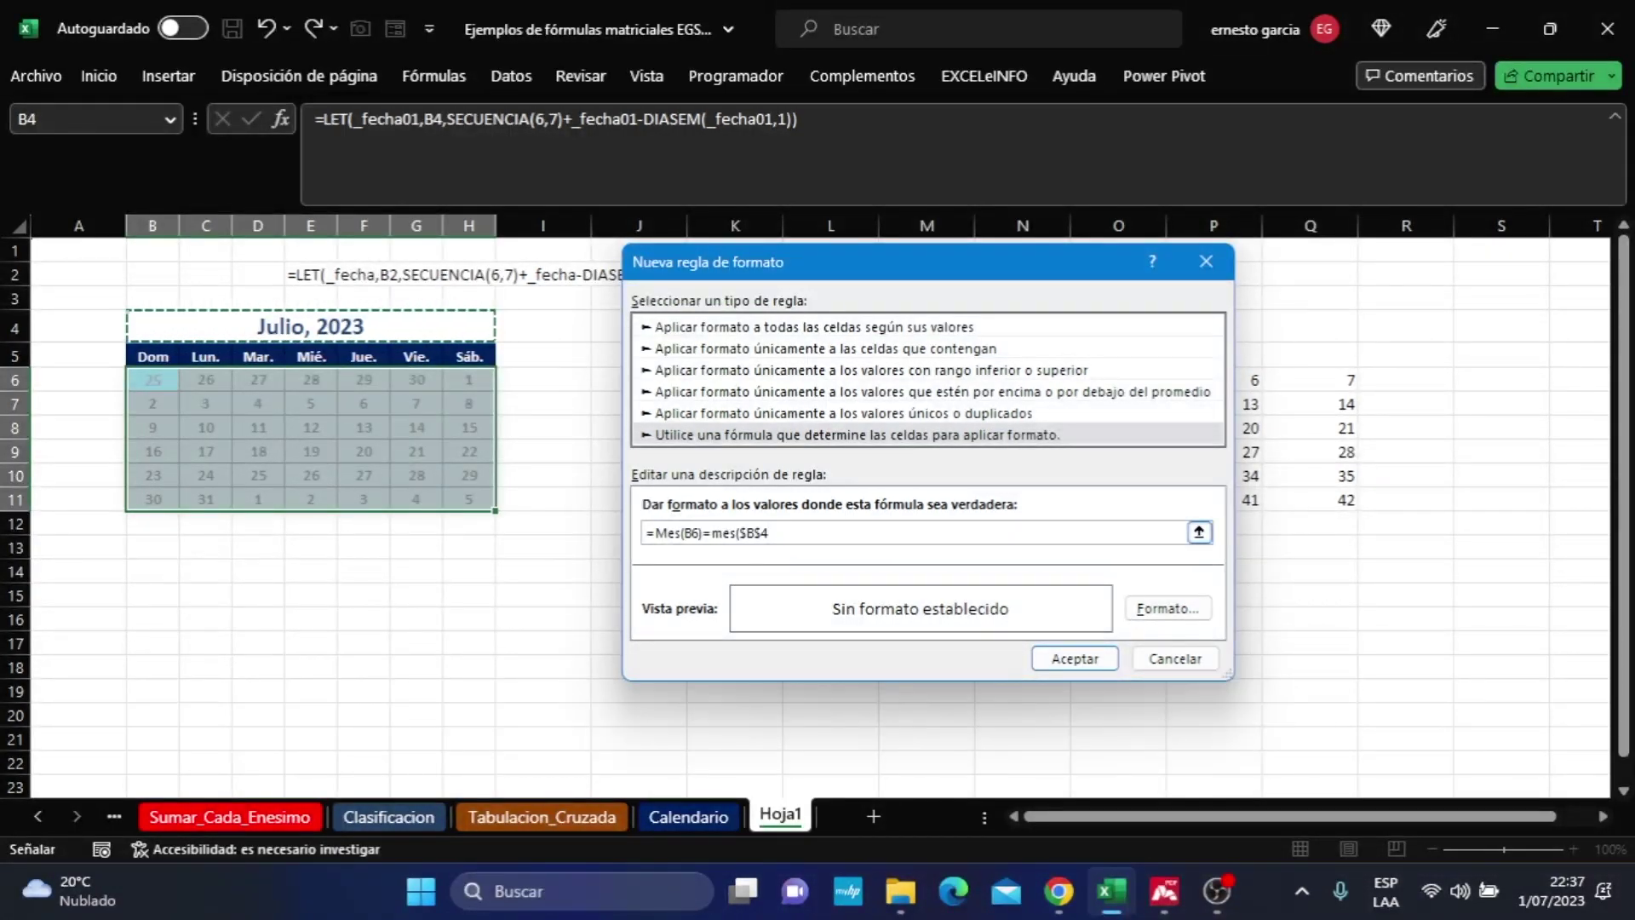
key("F2")
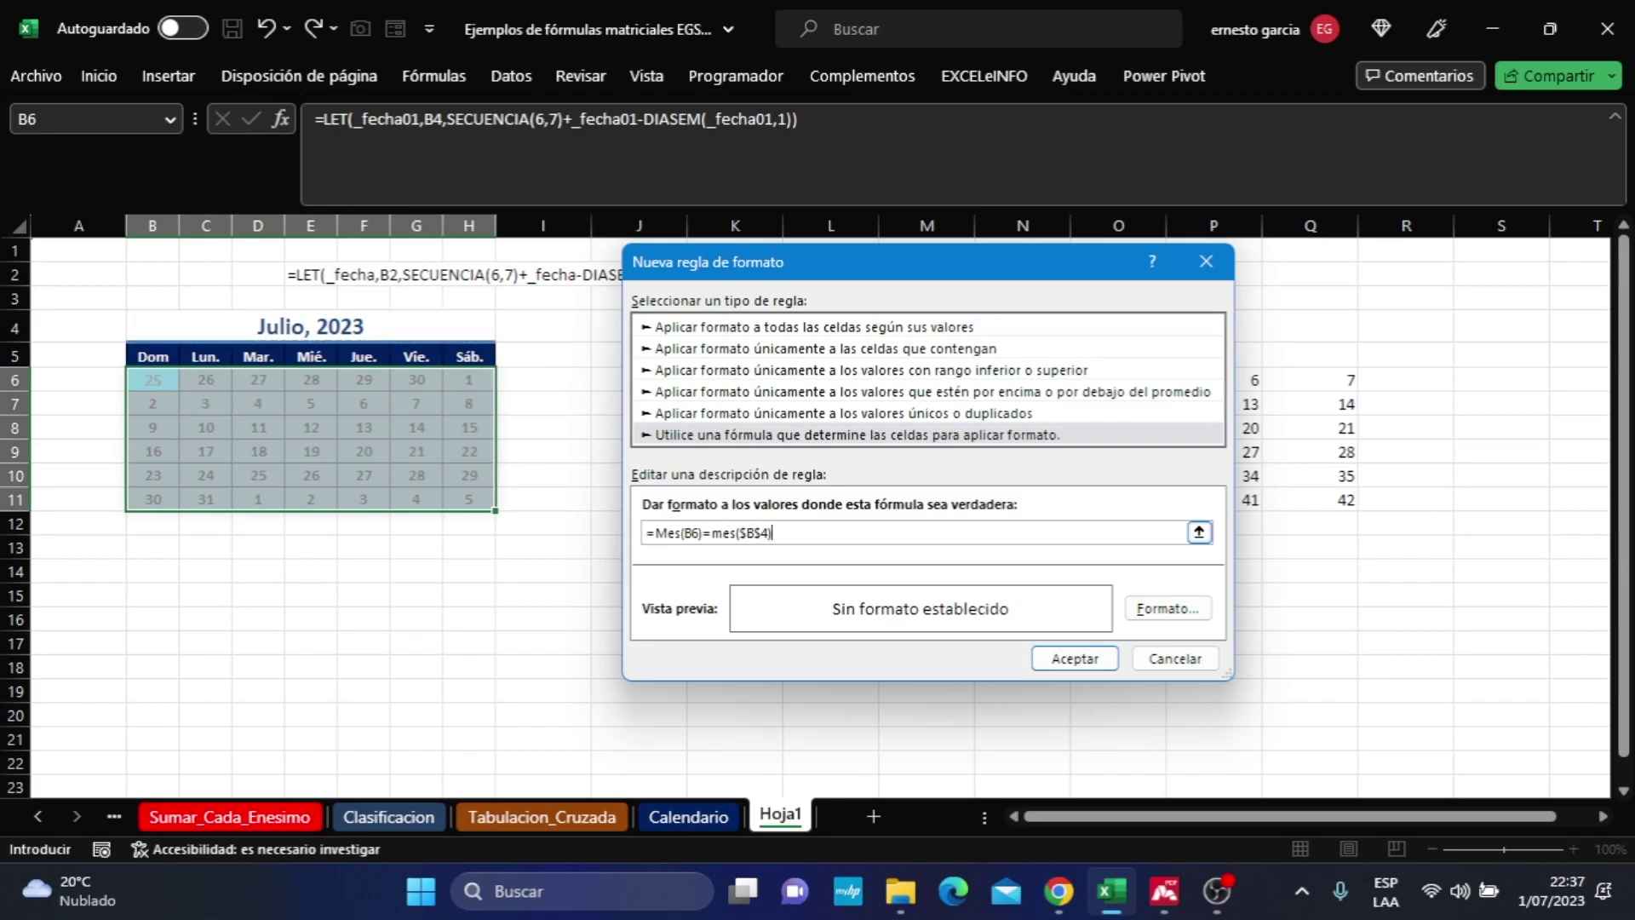
Give the new conditional formatting rule a light orange background fill.
left_click(1164, 609)
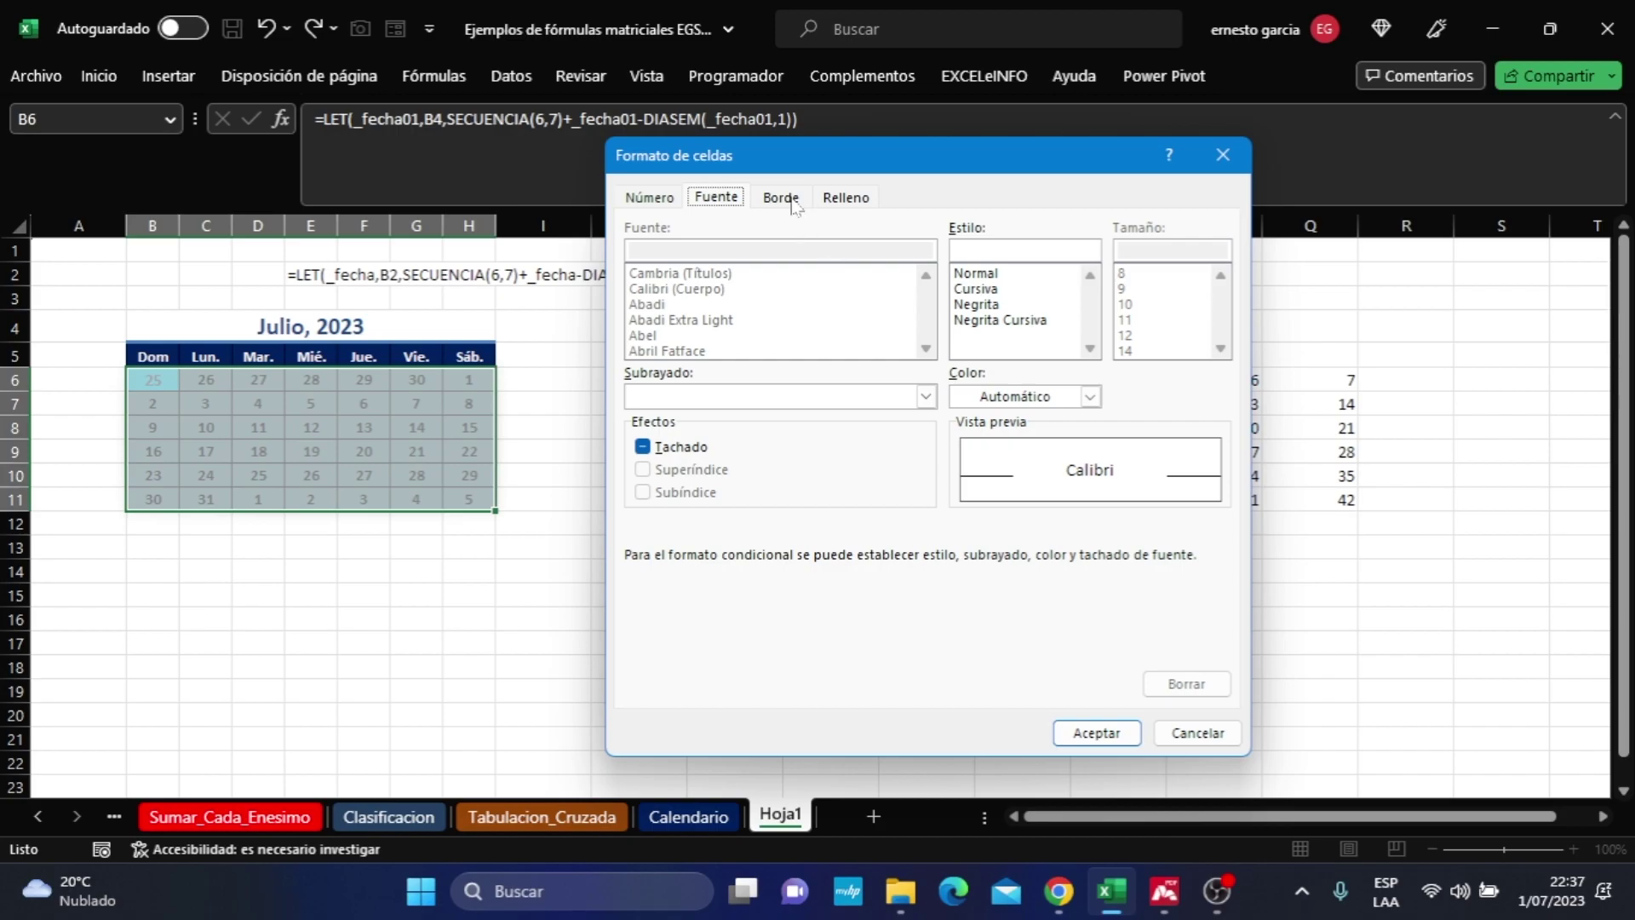
left_click(839, 199)
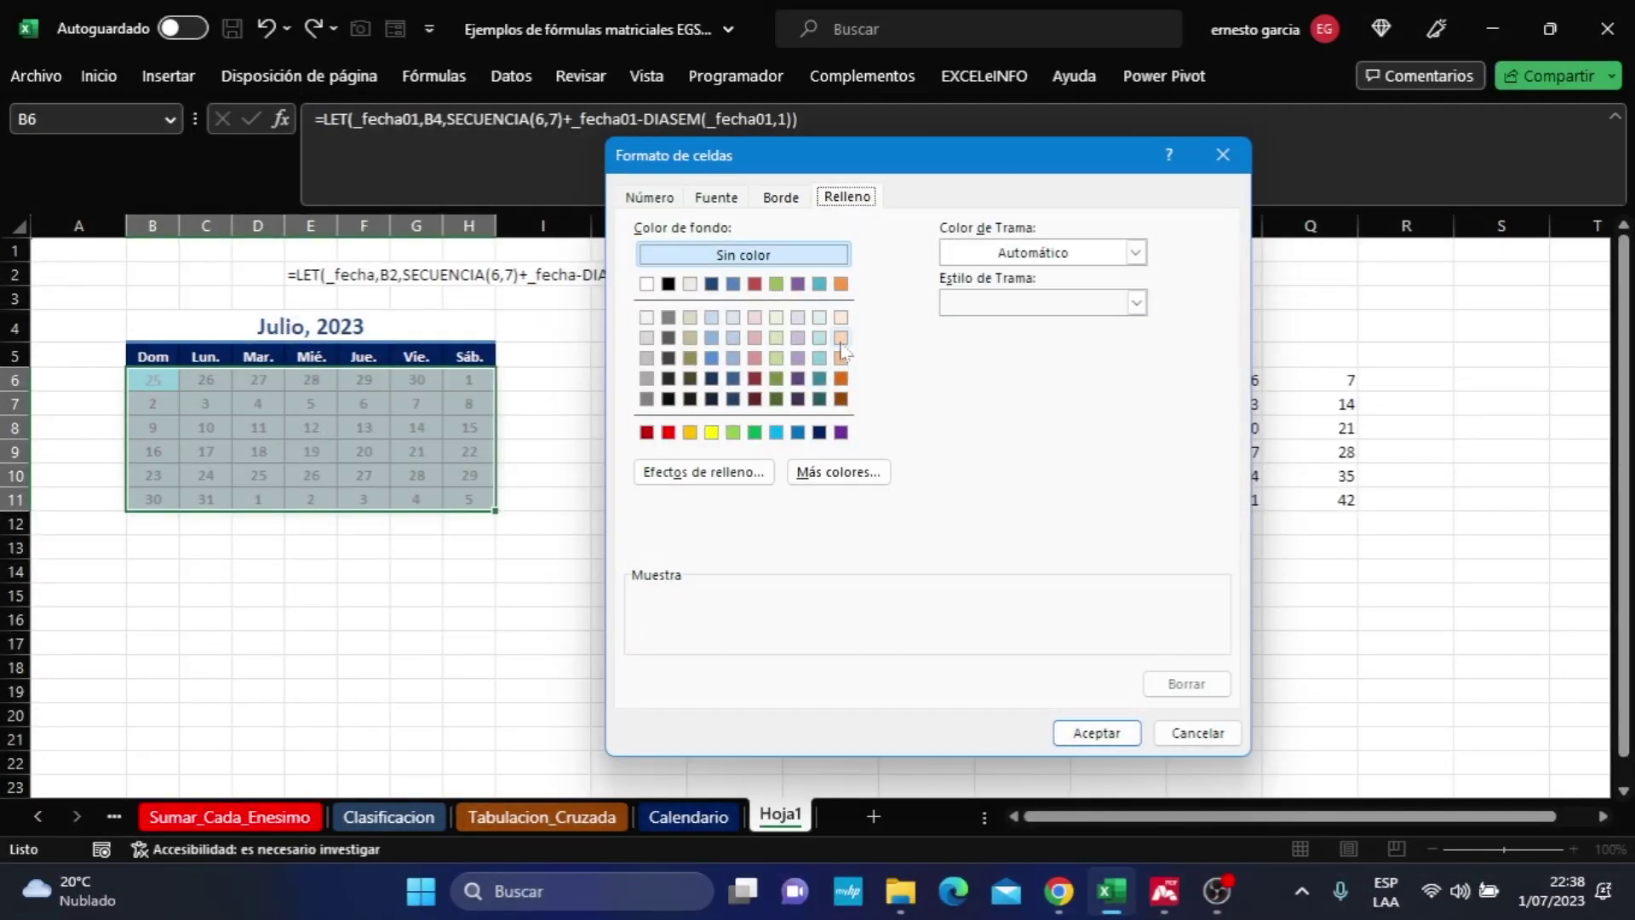
left_click(841, 339)
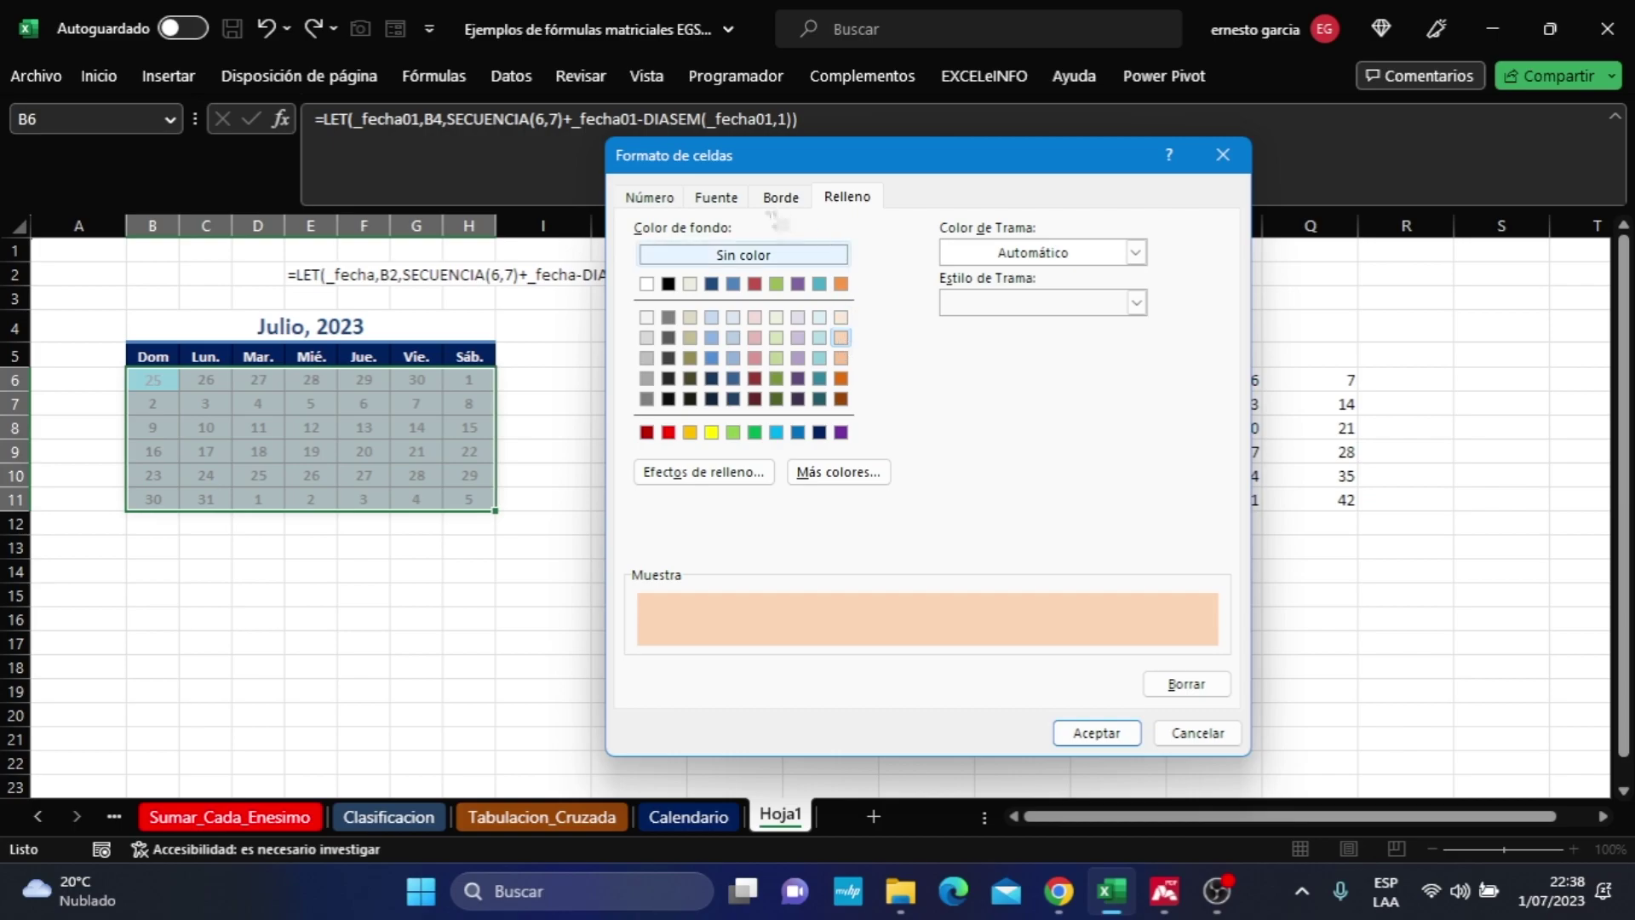
Set the rule's font to bold (Negrita) in standard dark blue and apply the rule to the day grid.
left_click(716, 197)
left_click(988, 304)
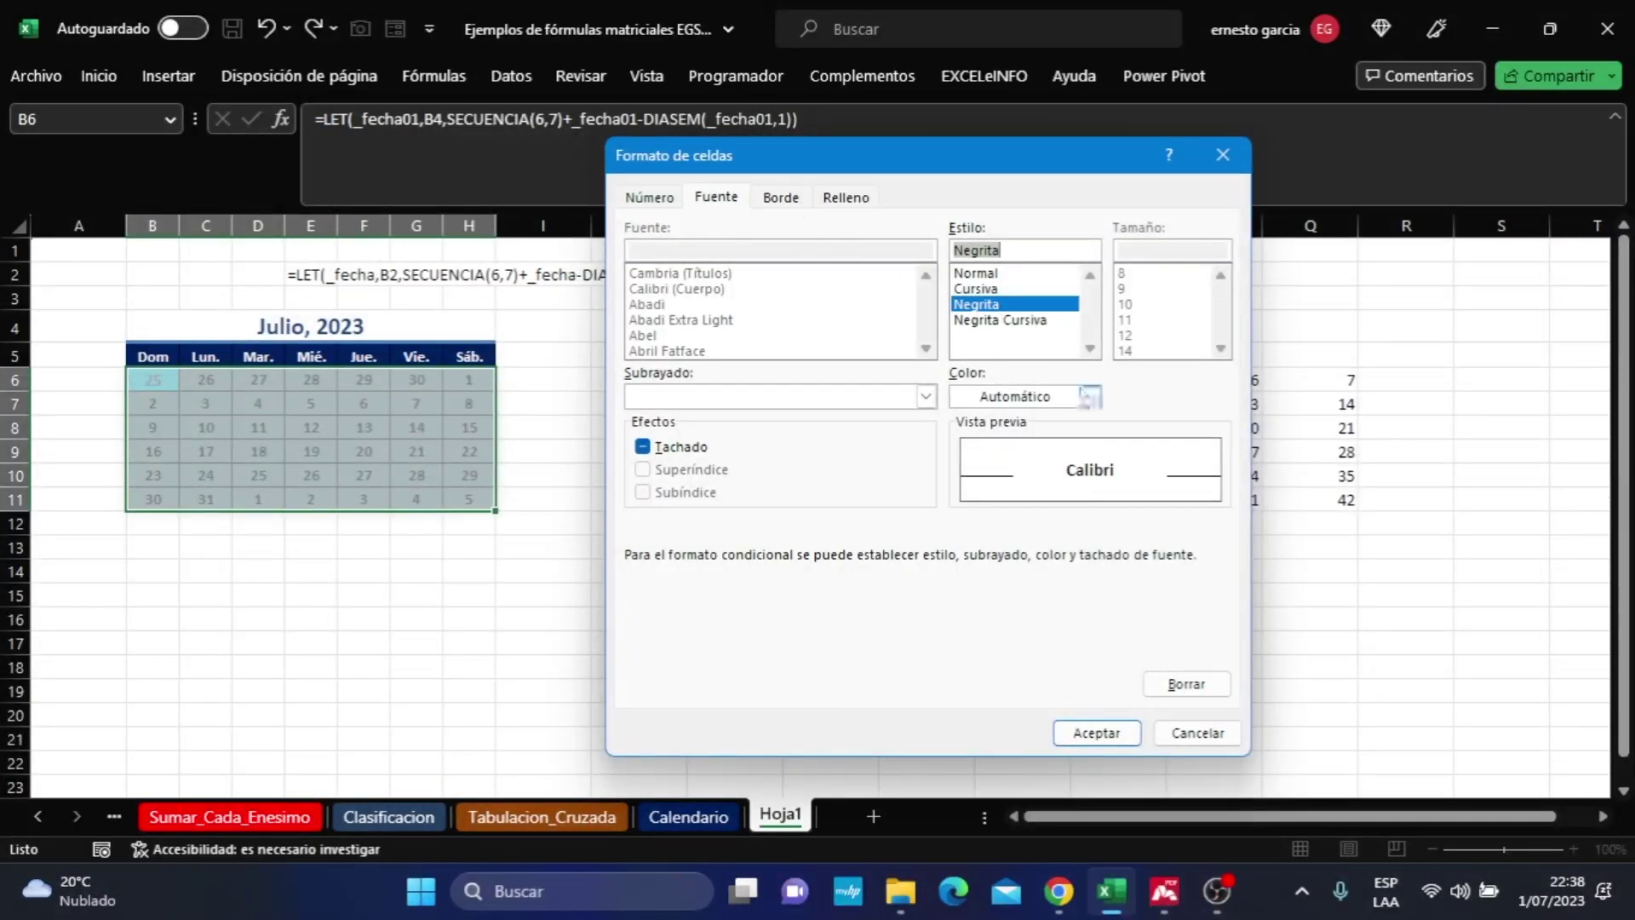
left_click(1090, 397)
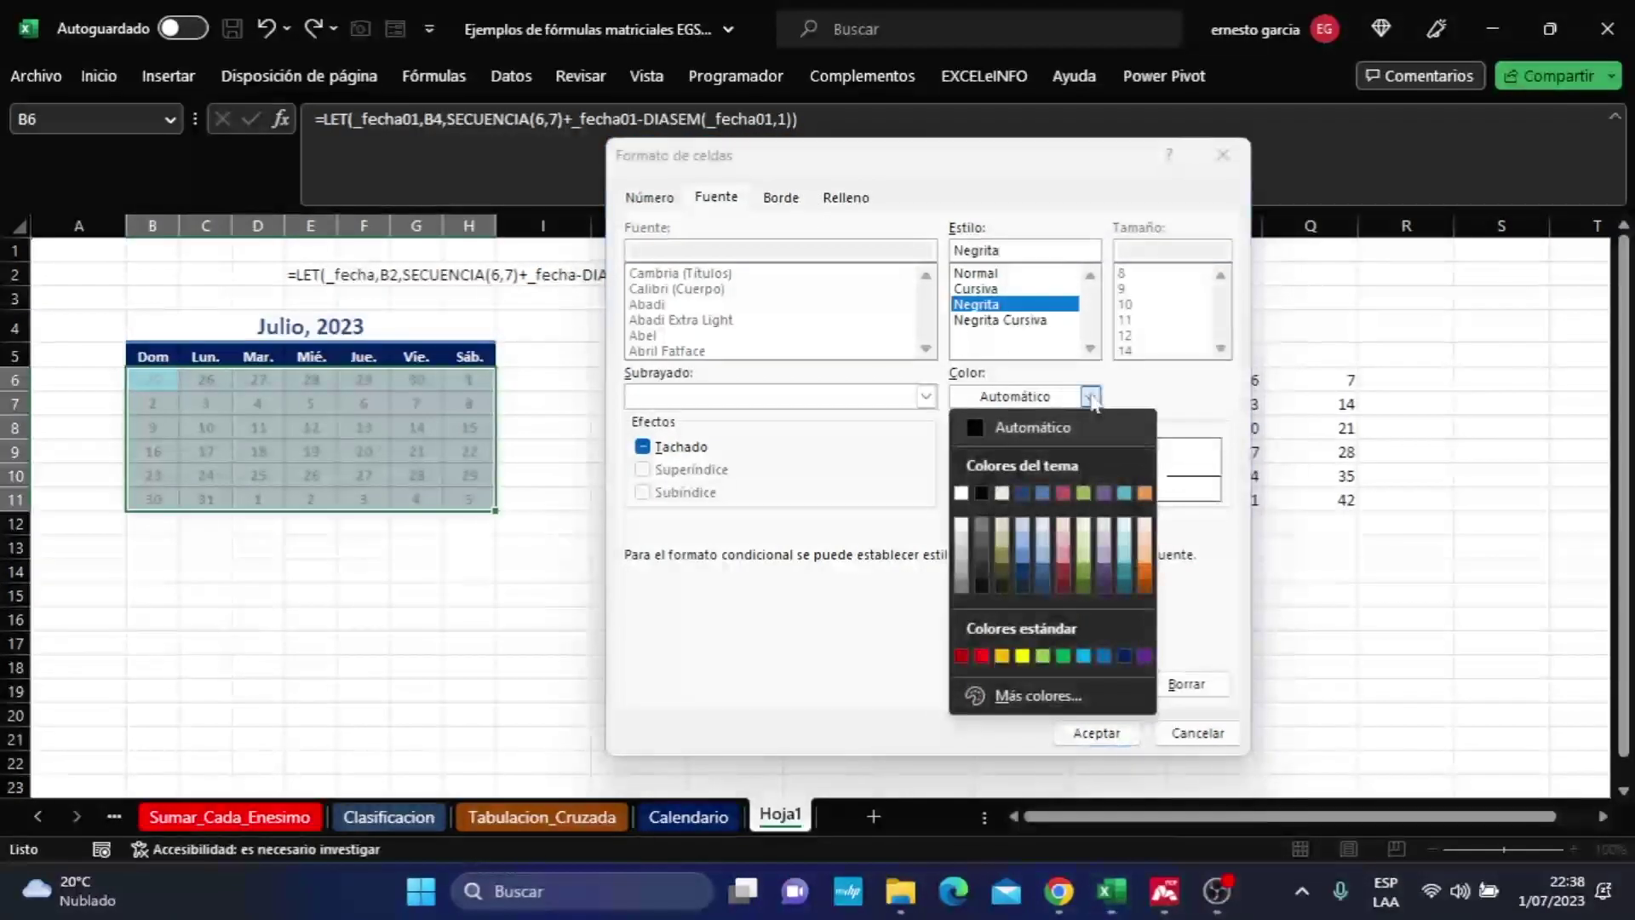
left_click(1125, 656)
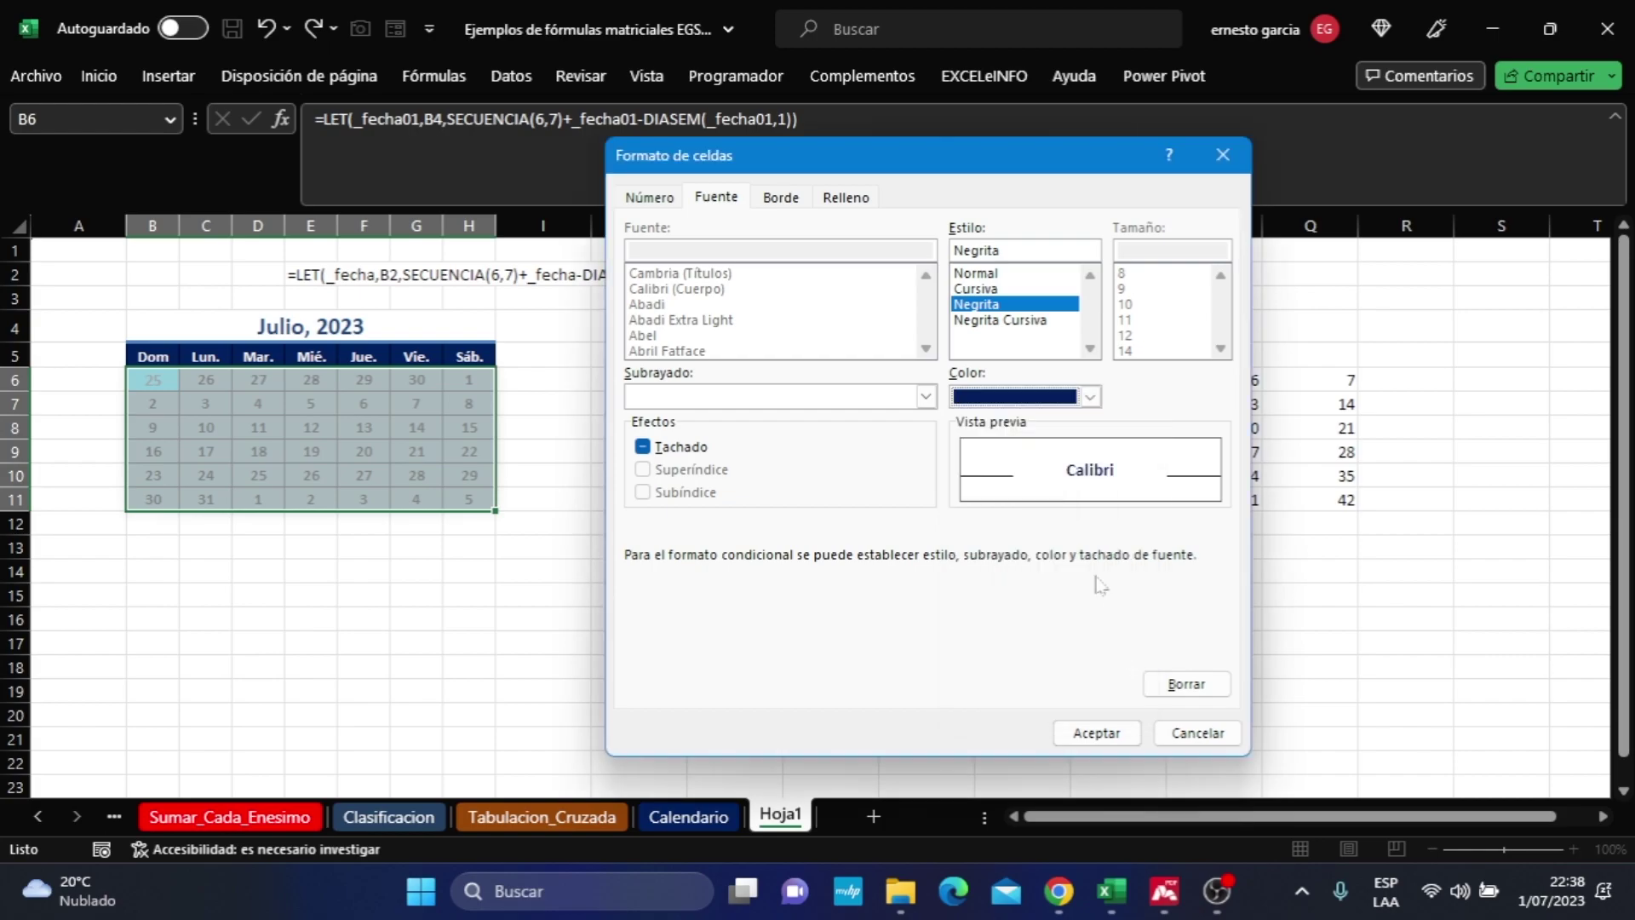
left_click(1098, 734)
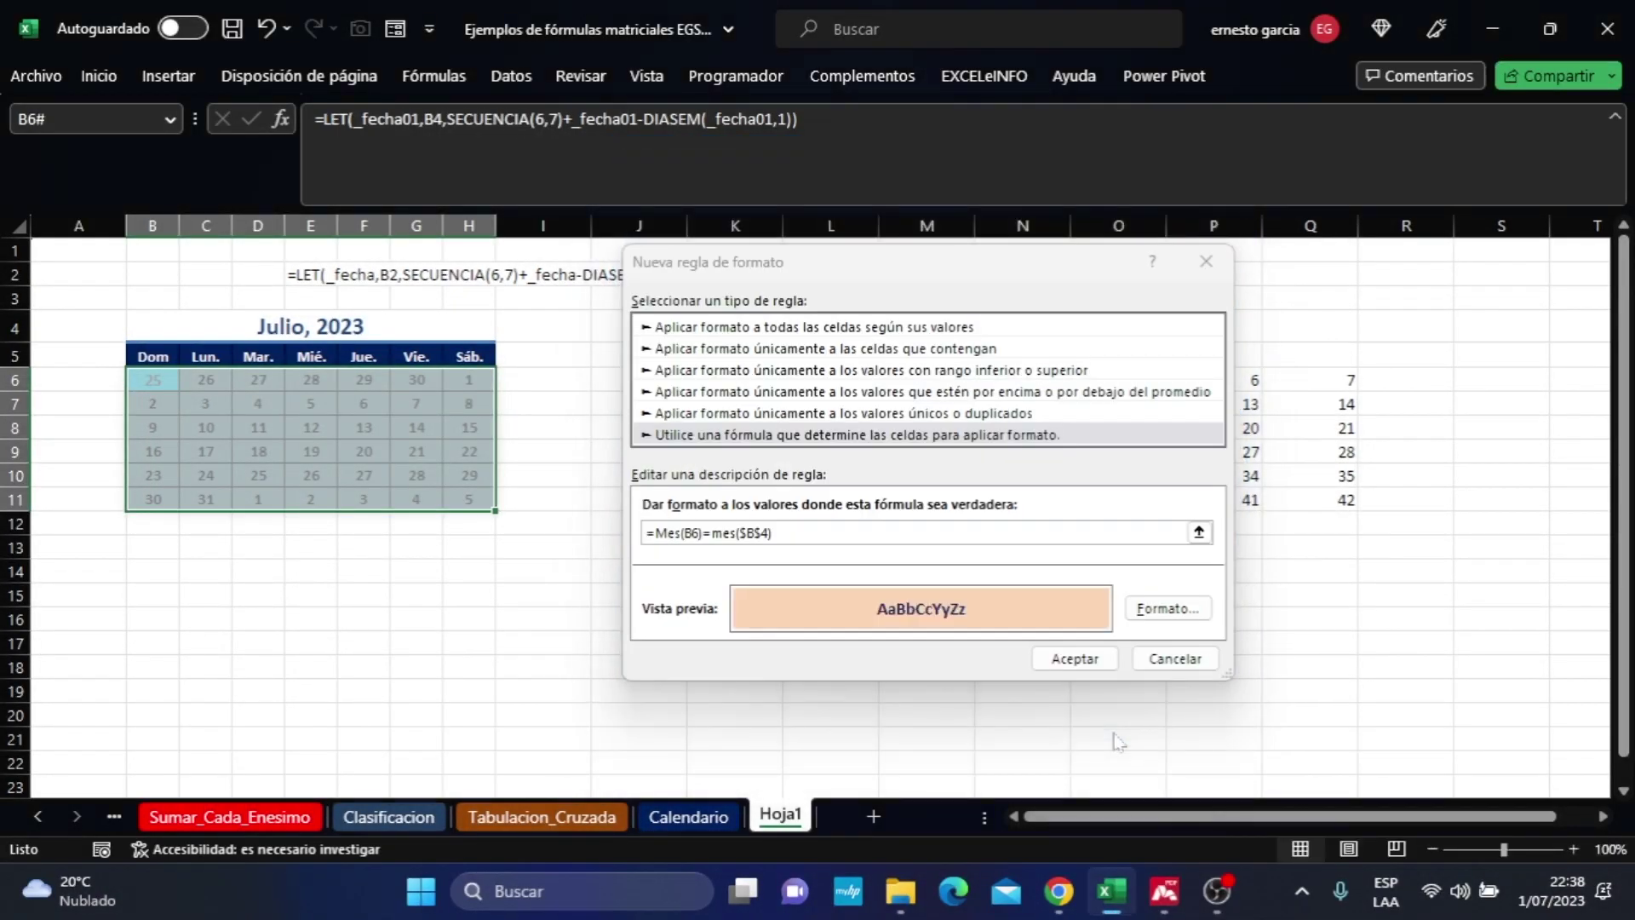
left_click(1081, 667)
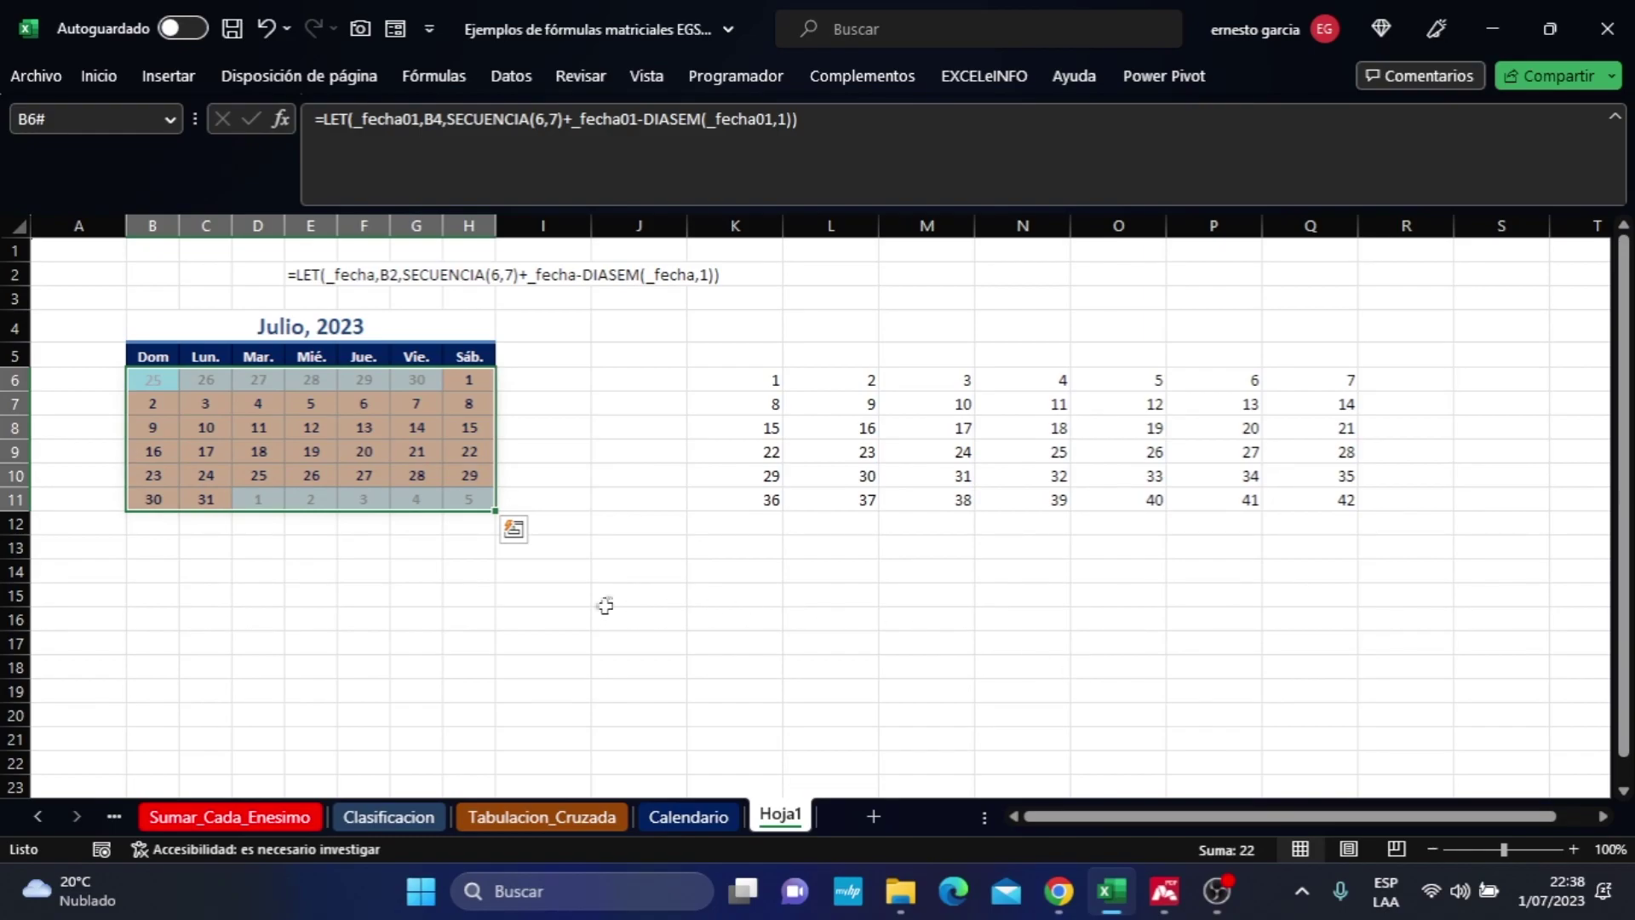
left_click(535, 613)
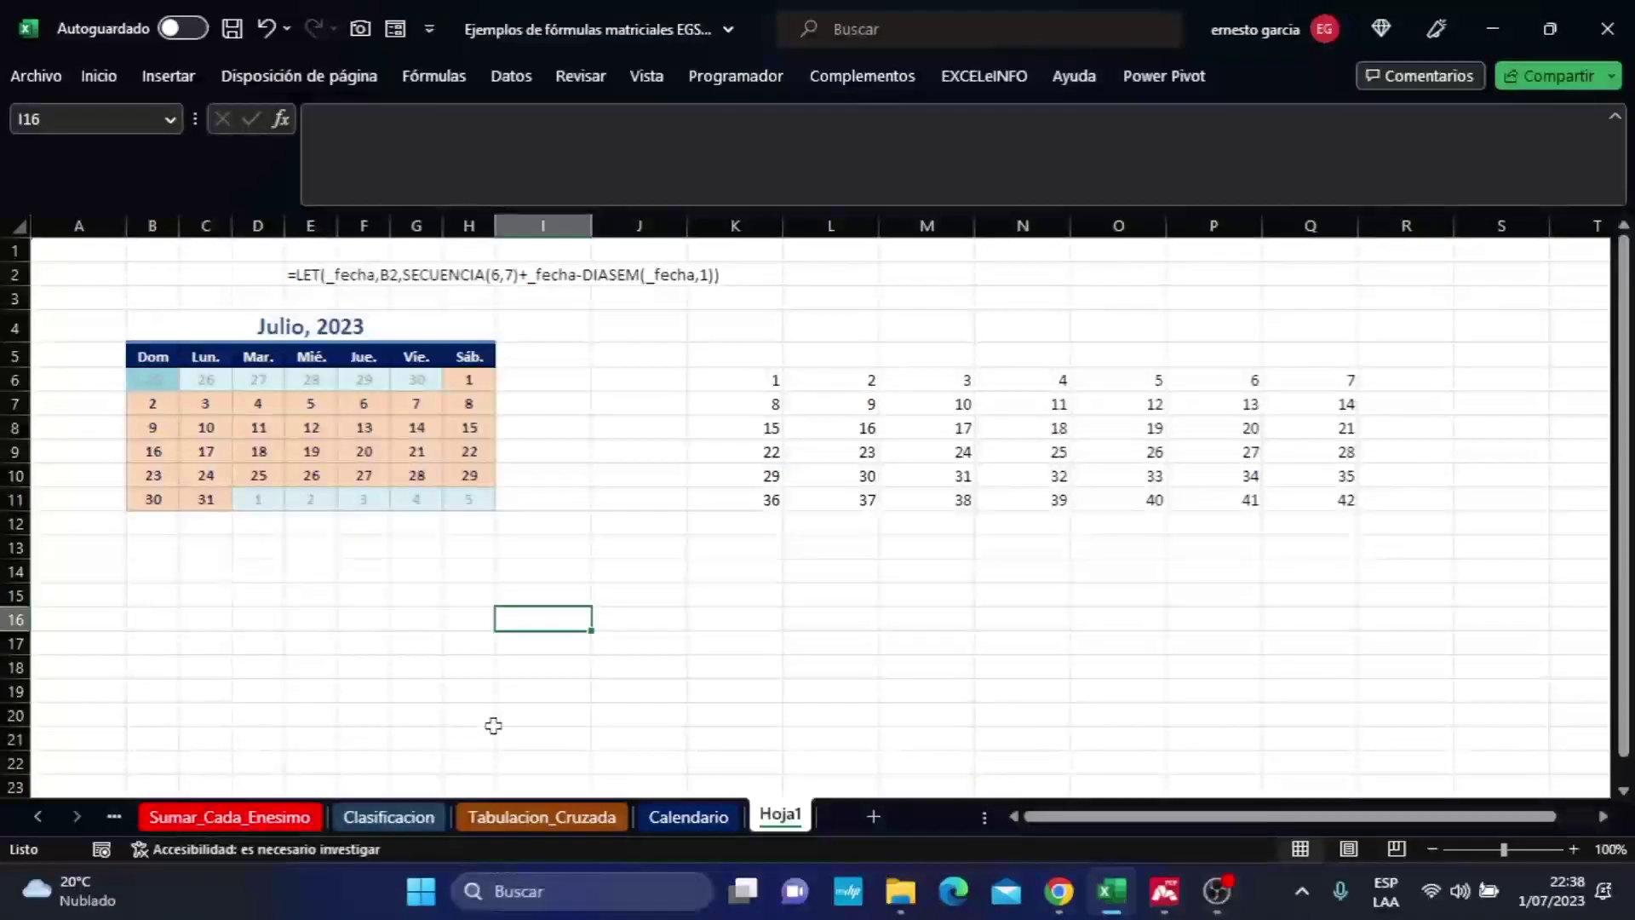
Collapse the formula bar and search the Office add-ins store for "Calendar".
left_click(159, 574)
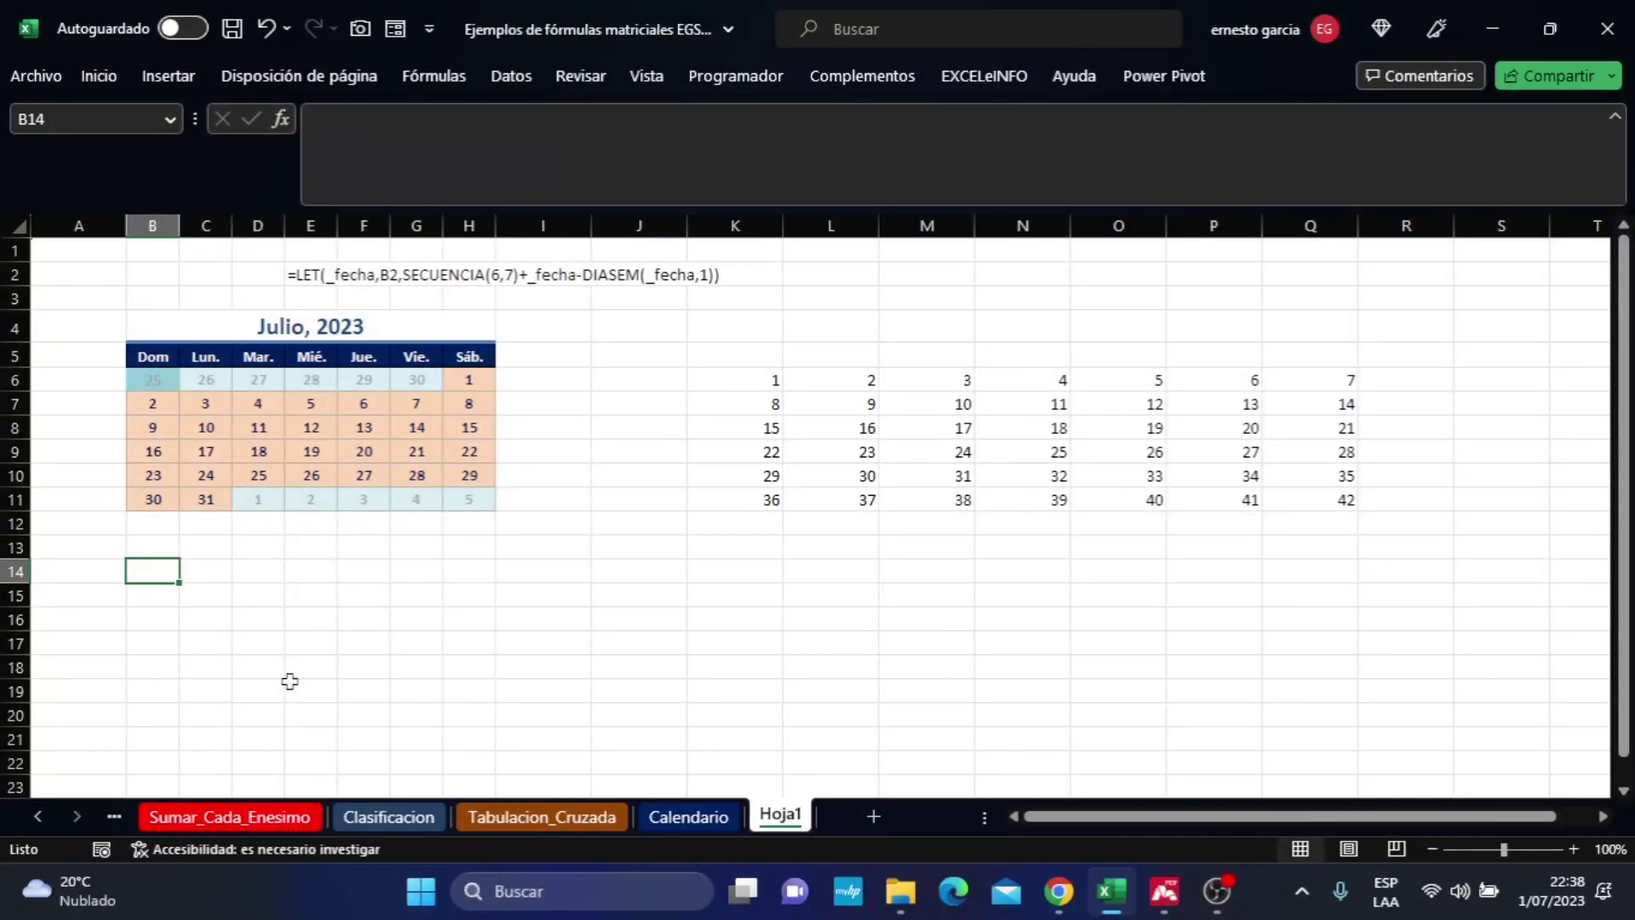
left_click(1615, 117)
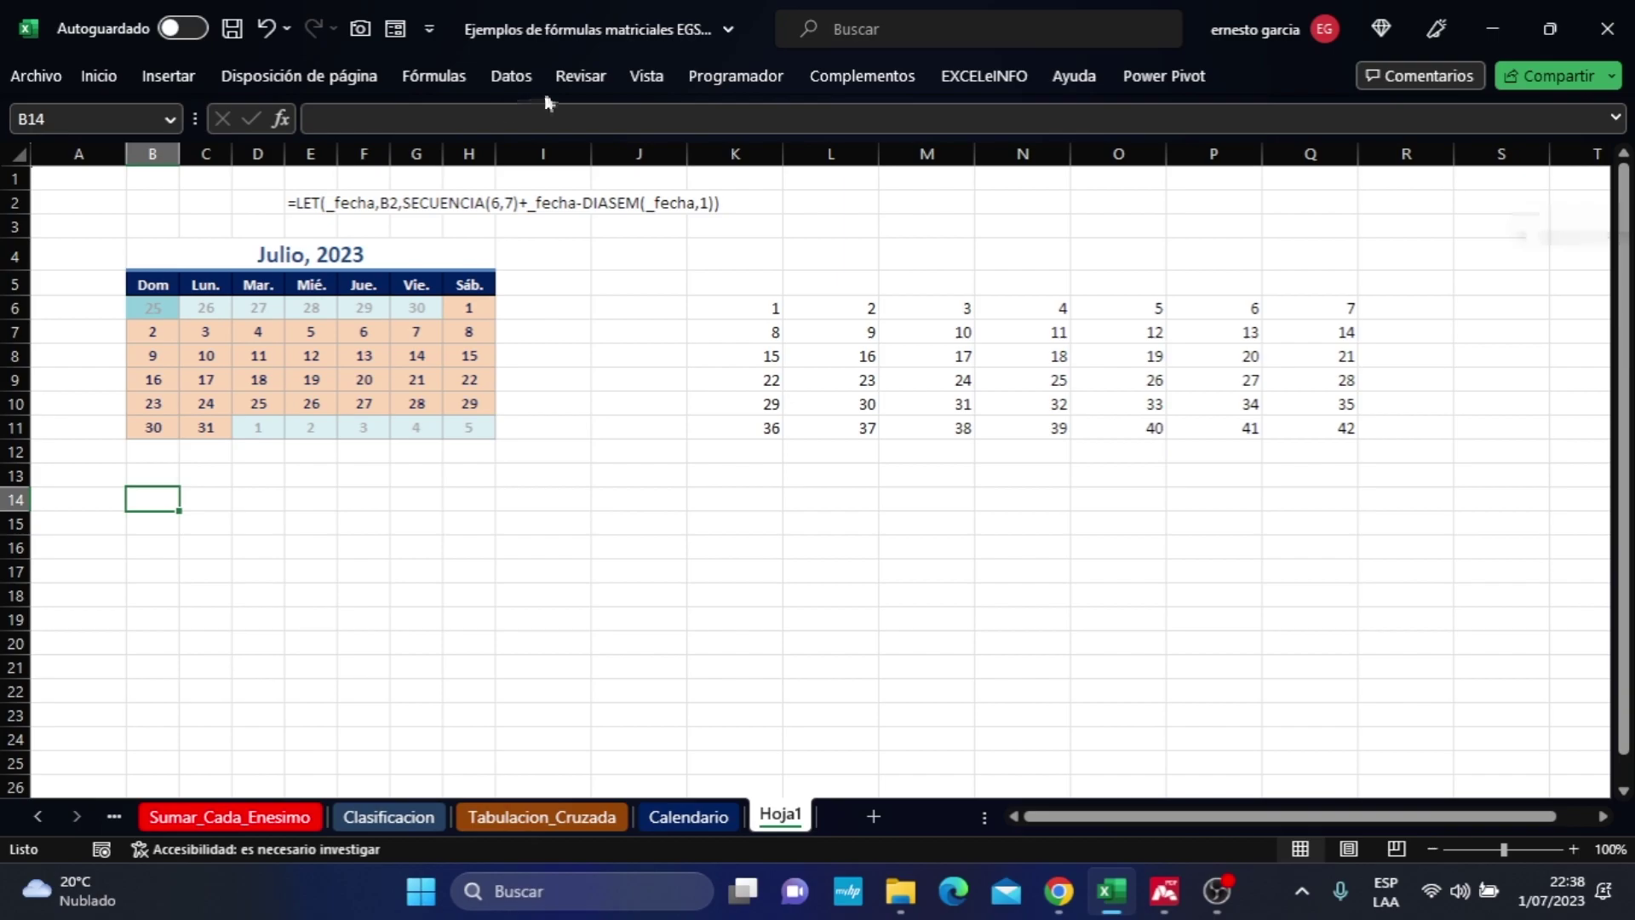
left_click(161, 77)
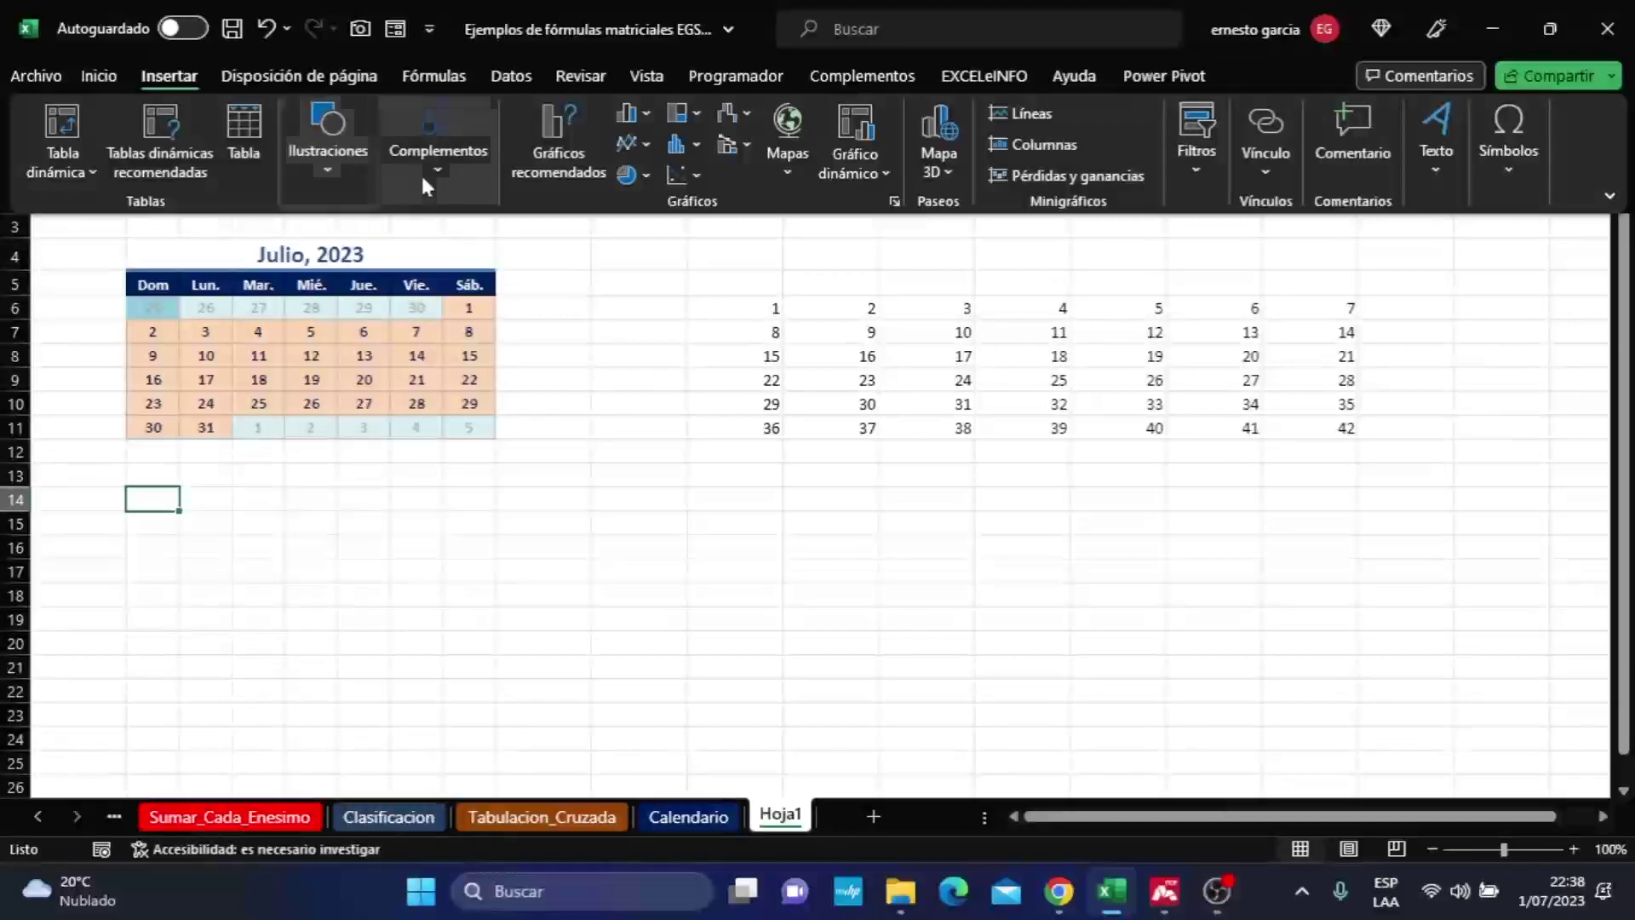
left_click(429, 174)
left_click(444, 238)
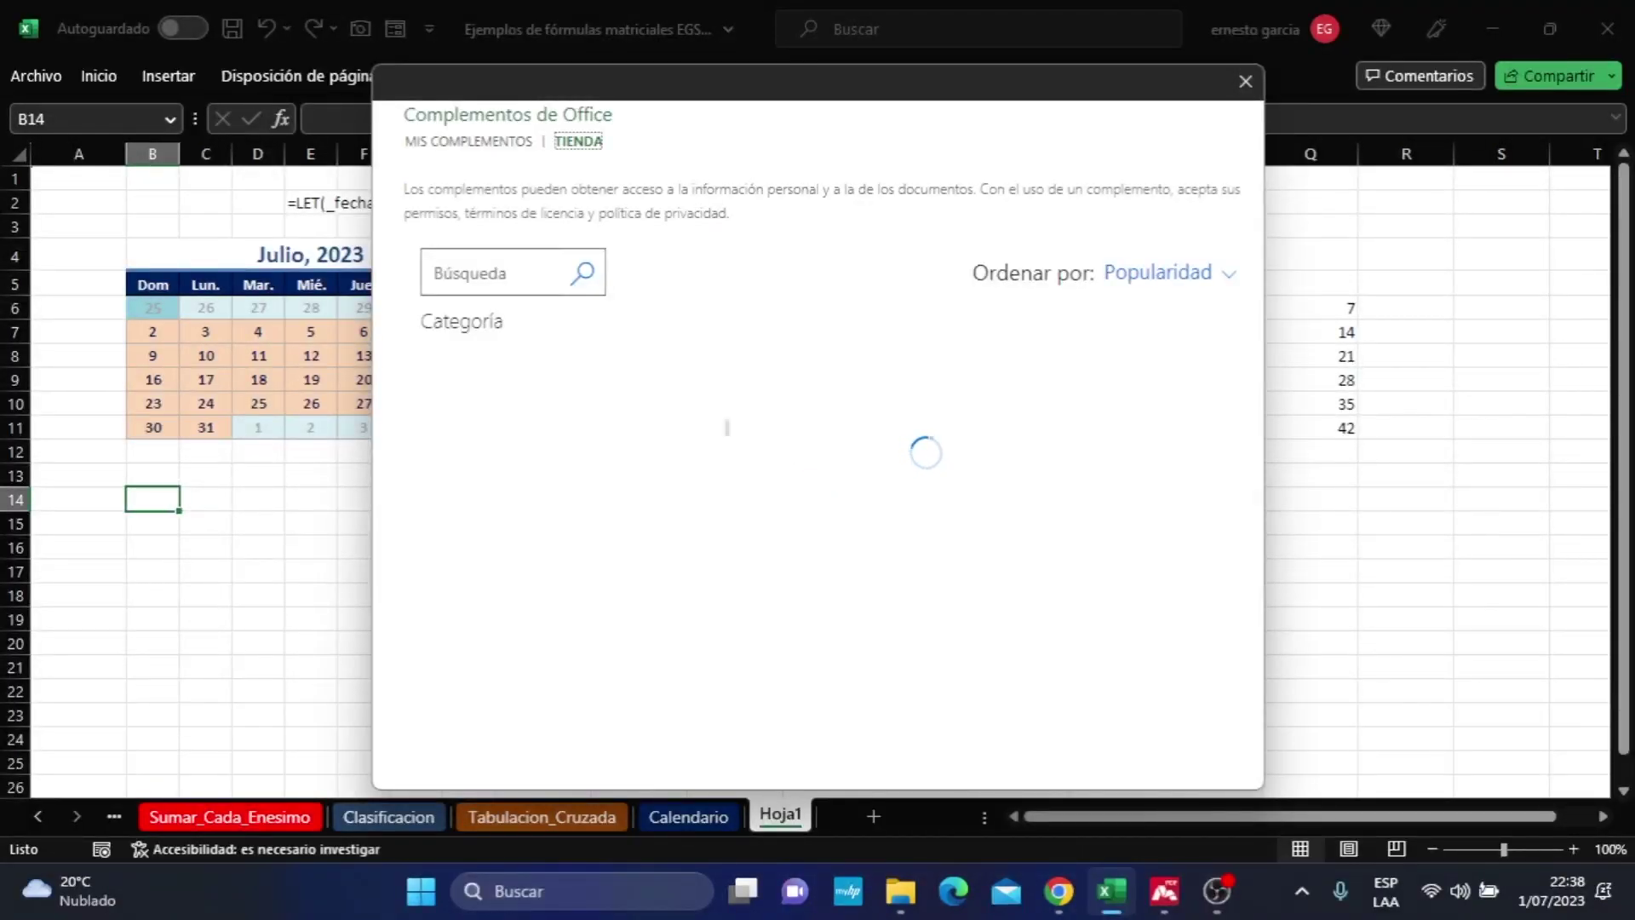
left_click(478, 282)
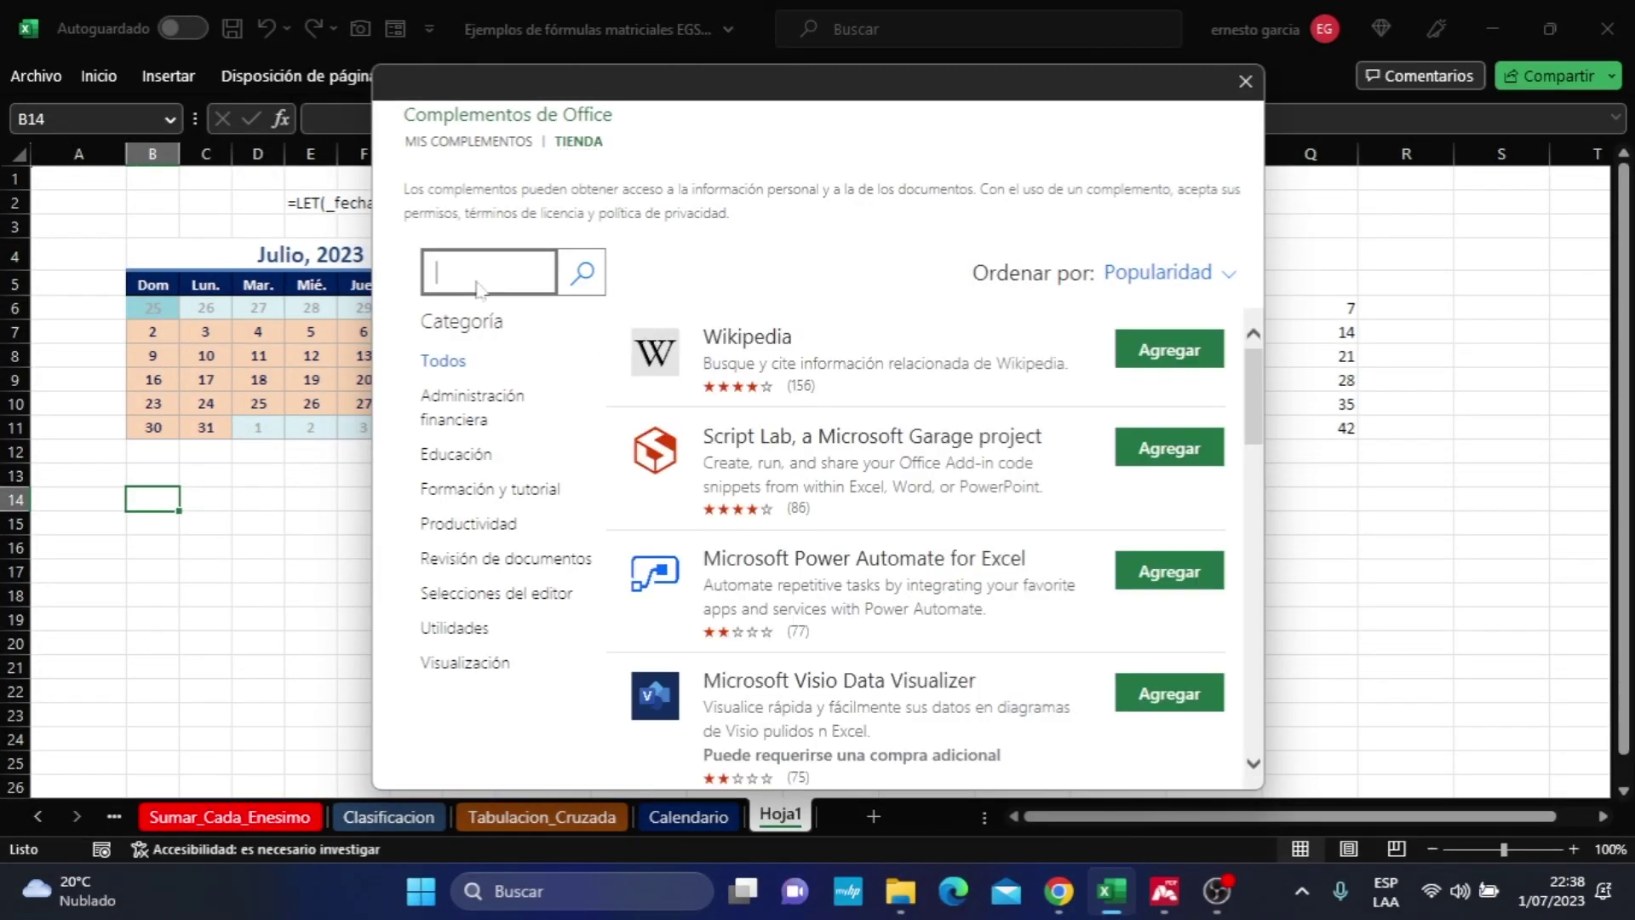
type("calendar")
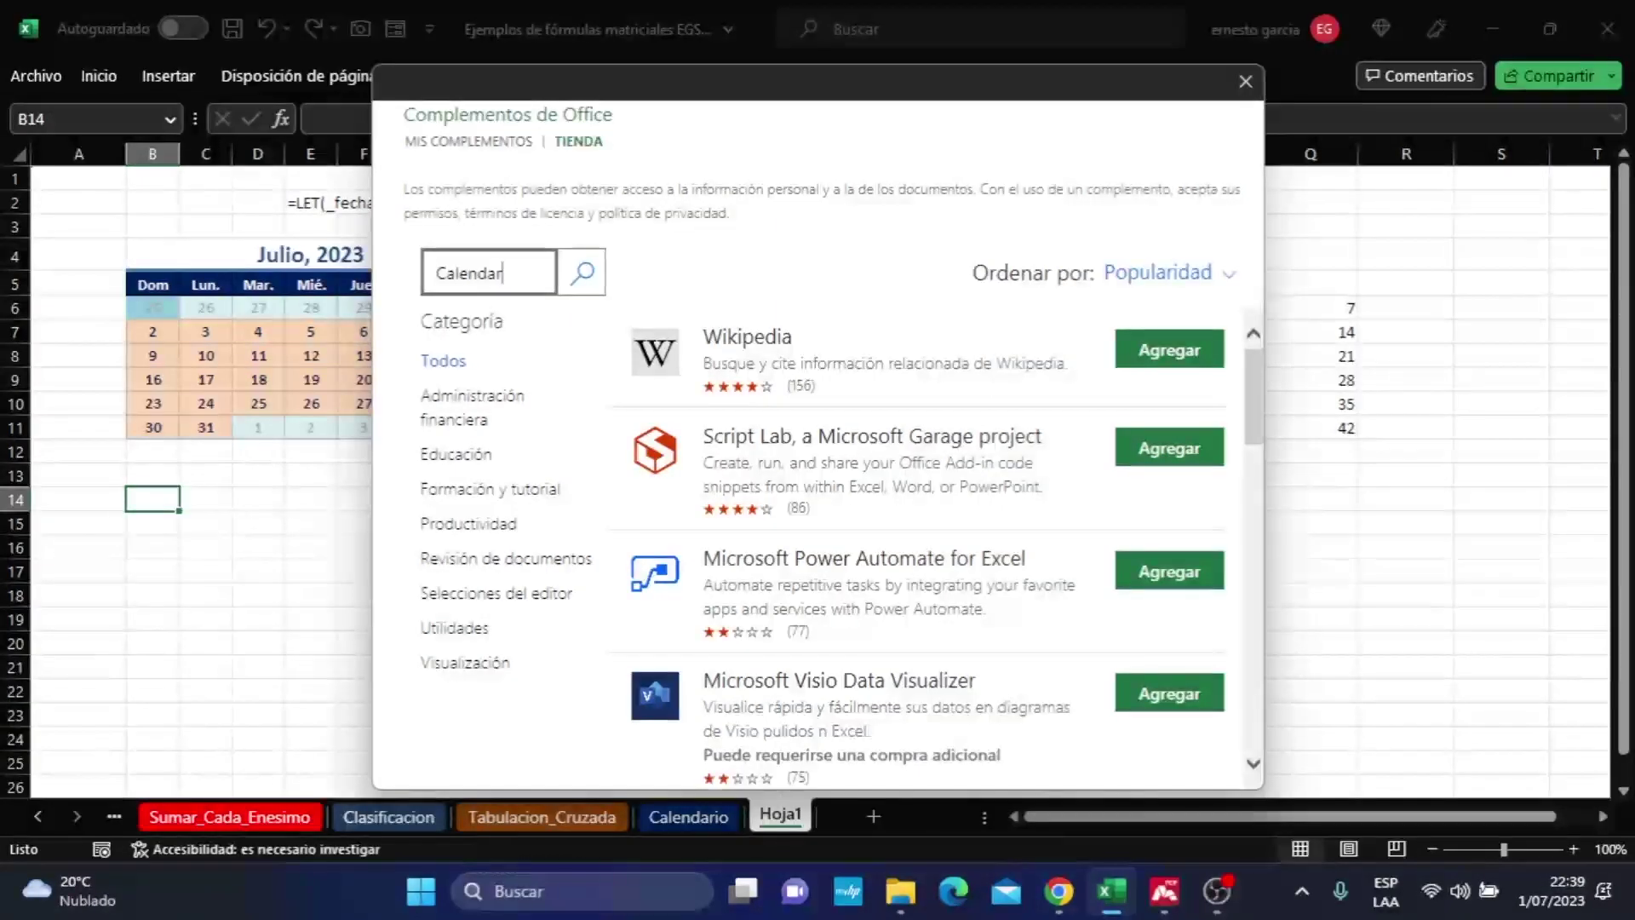
left_click(584, 281)
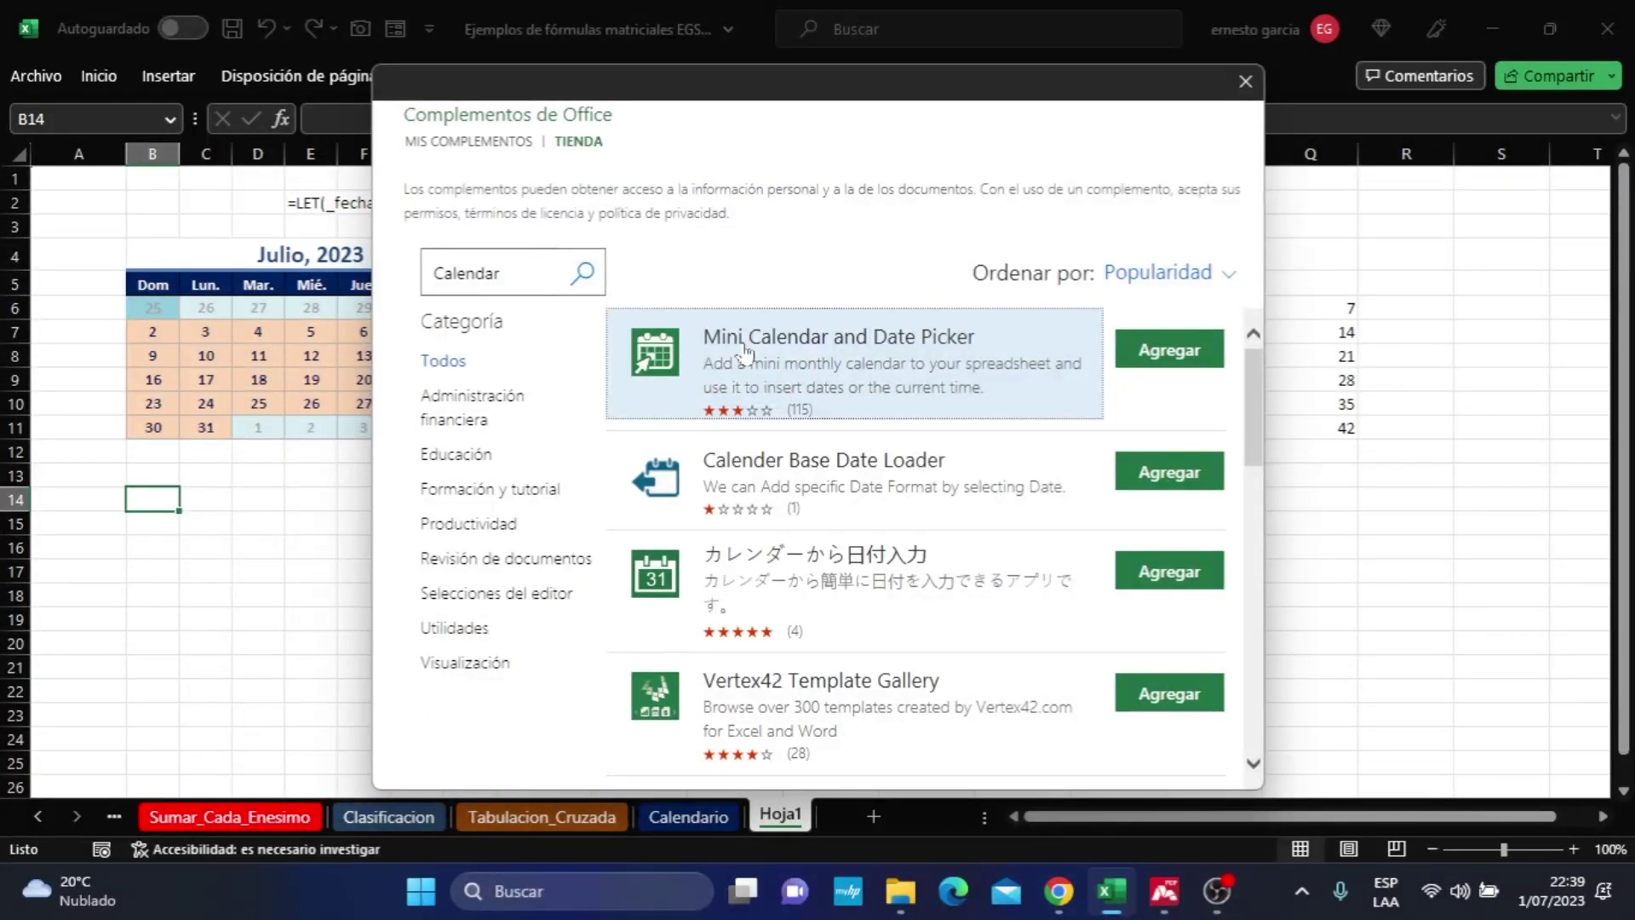
Add the Mini Calendar and Date Picker add-in and place it below the monthly calendar, starting around row 14.
left_click(1173, 362)
left_click(1075, 552)
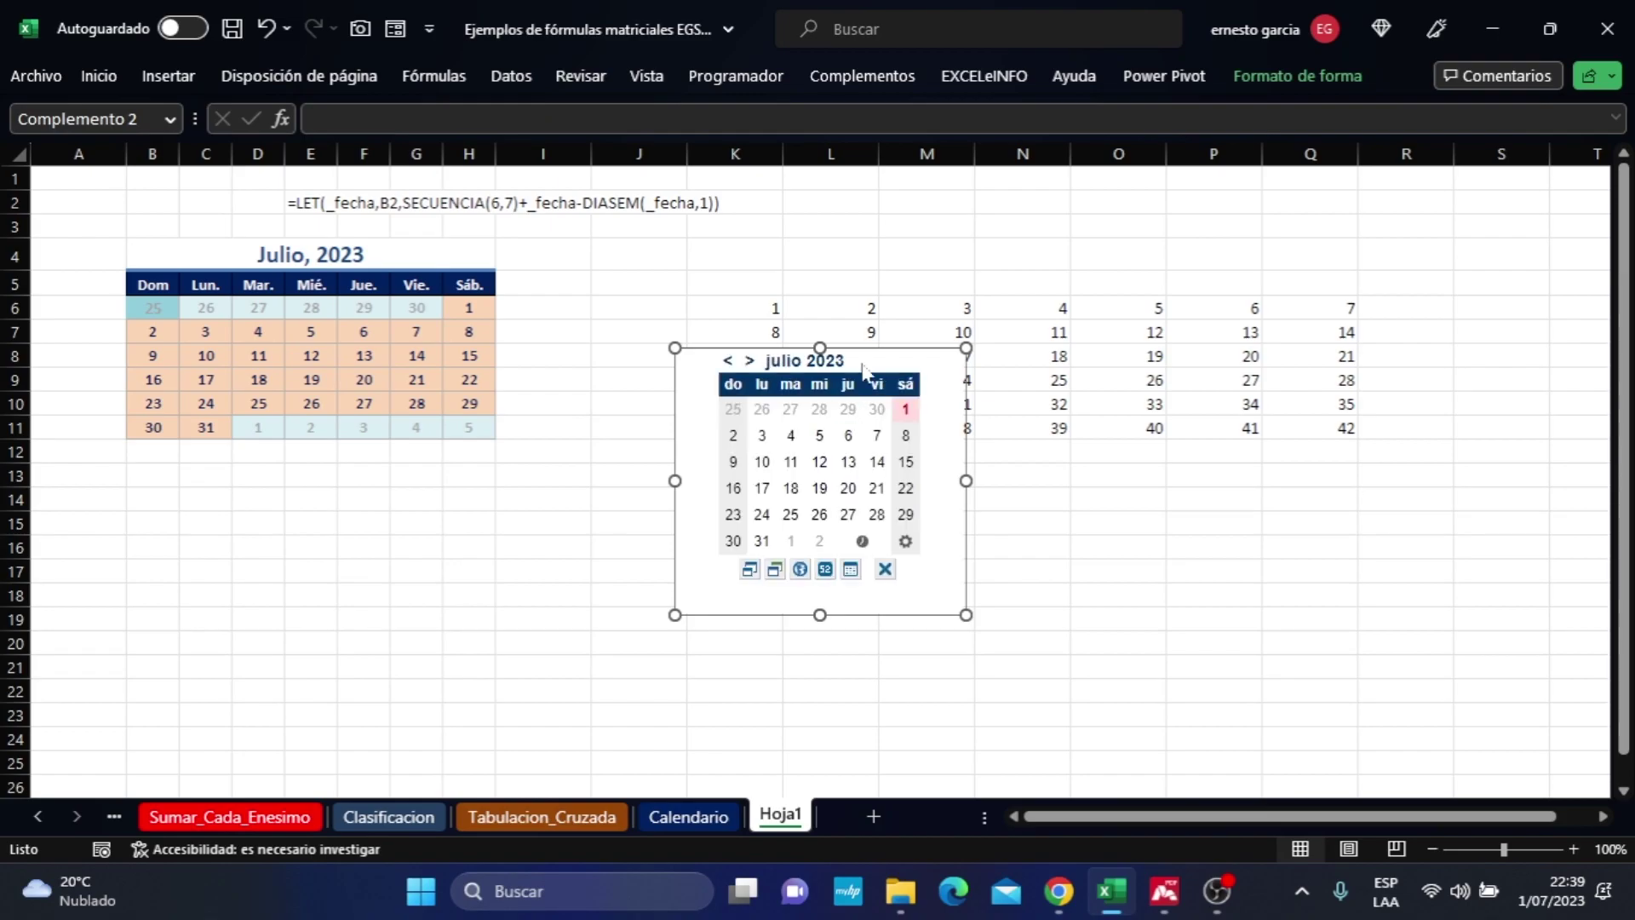
left_click_drag(897, 350, 517, 489)
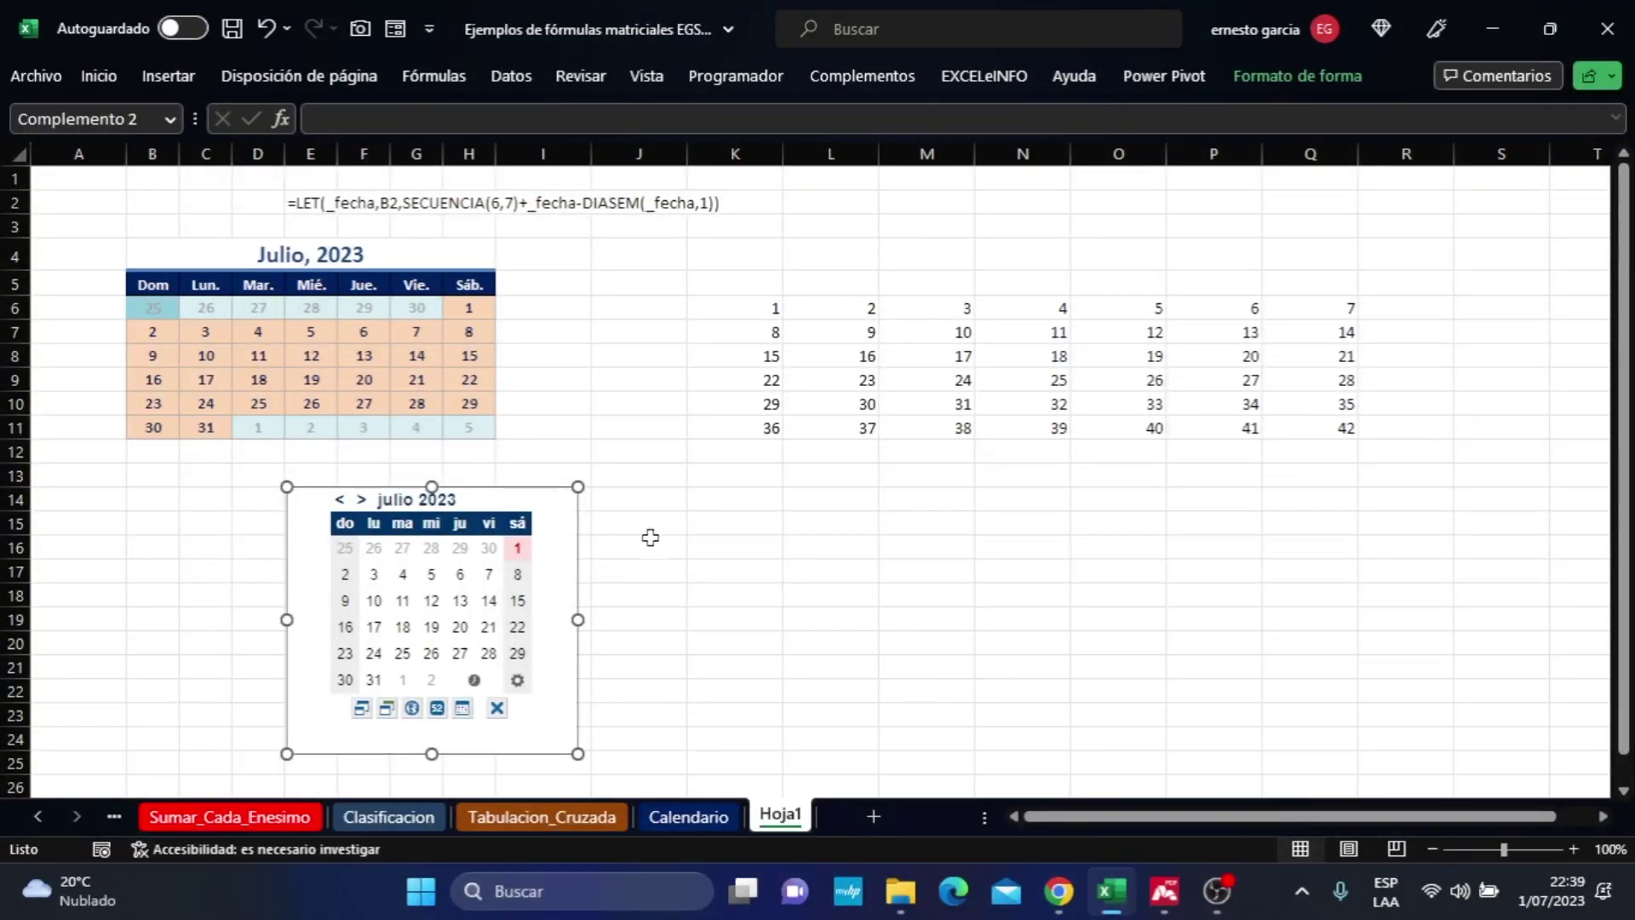
Use the mini calendar to insert 3/07/2023 in J16, 10/07/2023 in J17 and 18/07/2023 in J18.
left_click(652, 549)
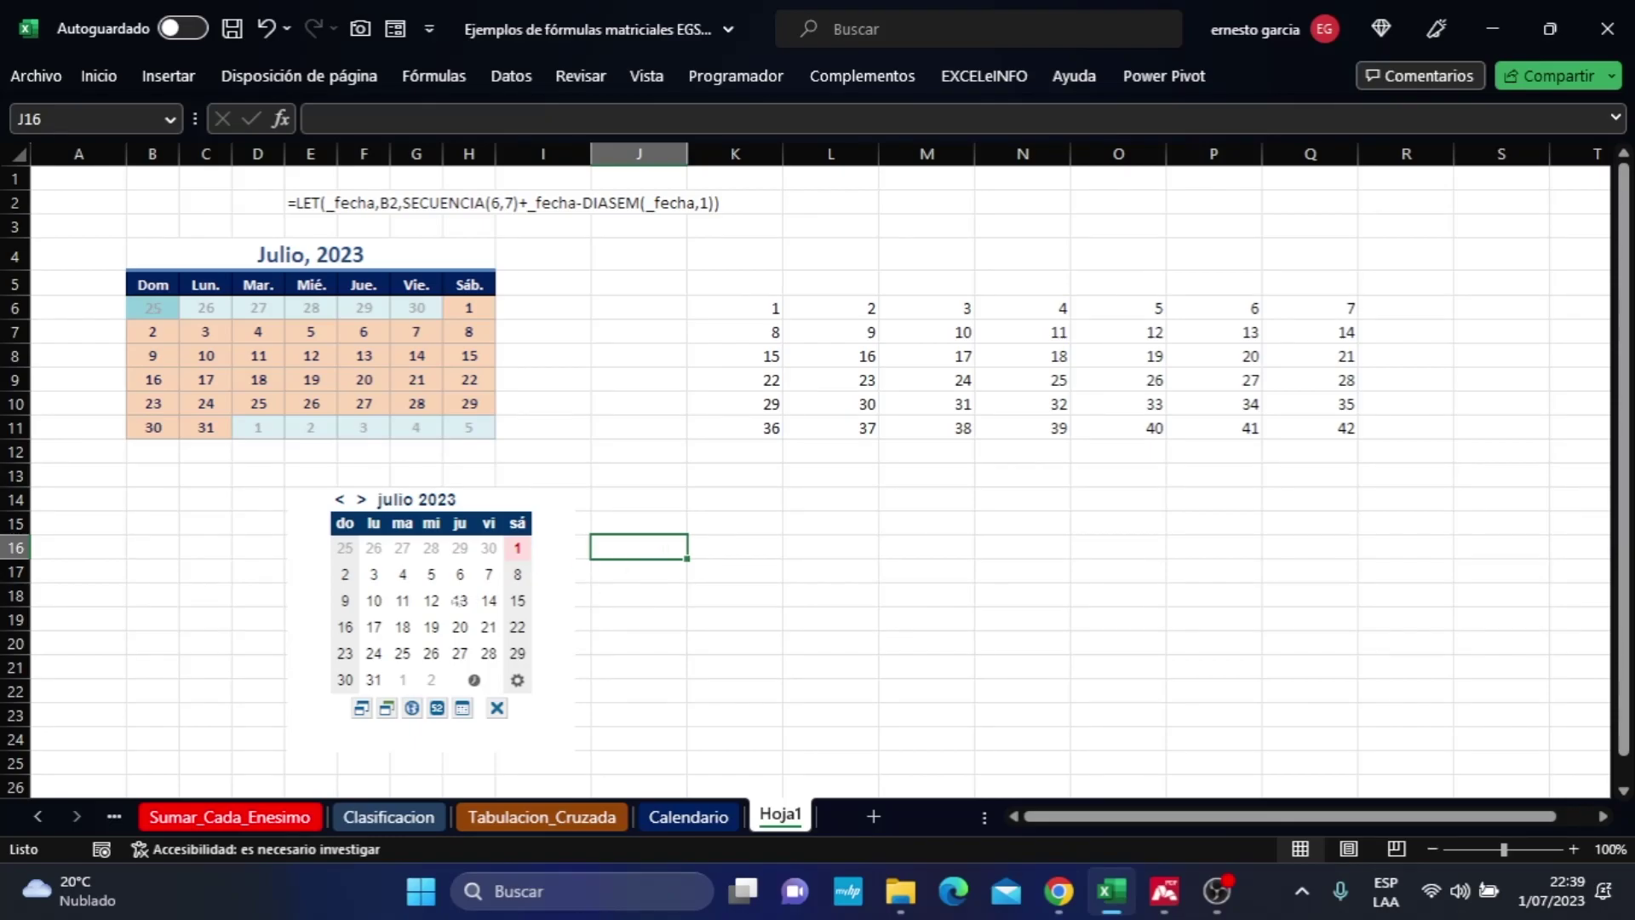
left_click(376, 577)
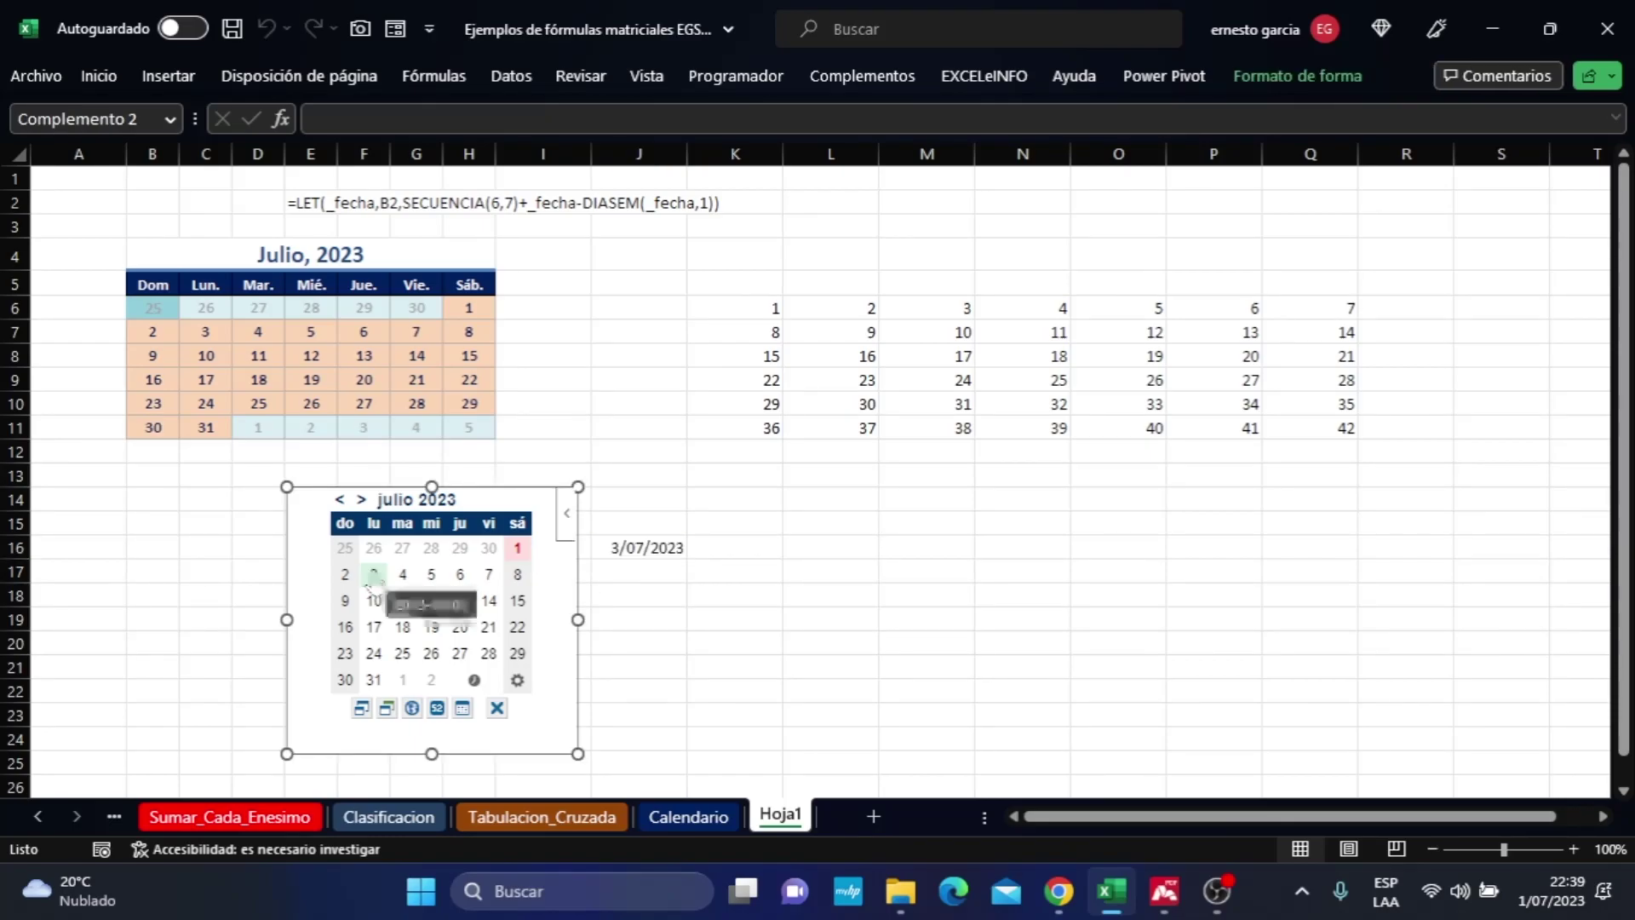
left_click(643, 572)
left_click(374, 601)
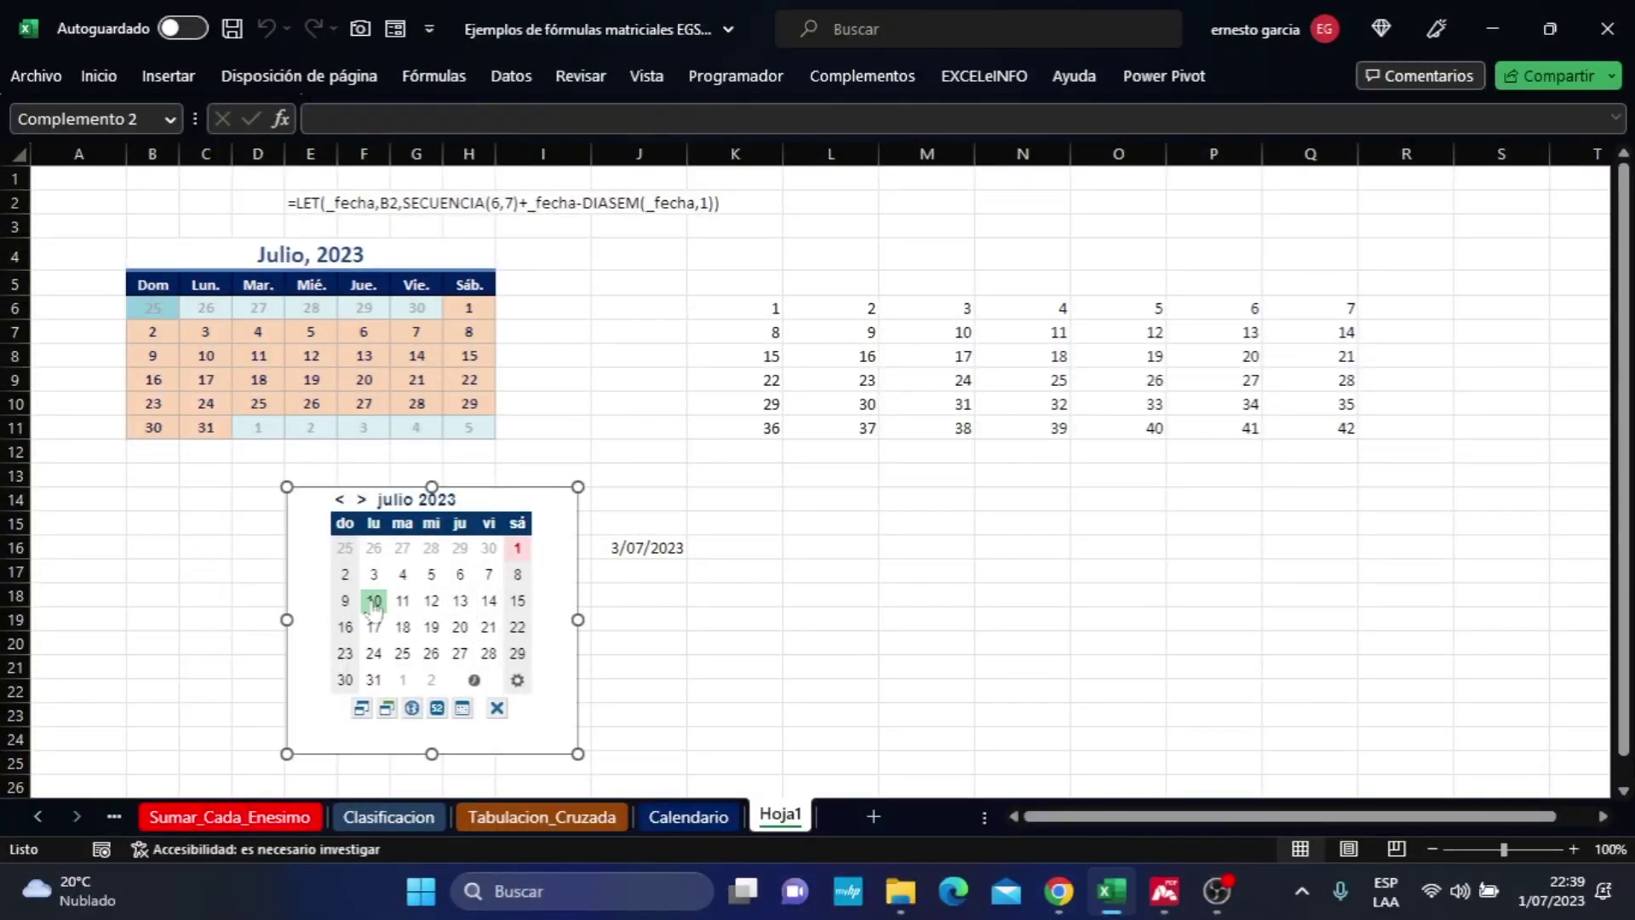
left_click(675, 594)
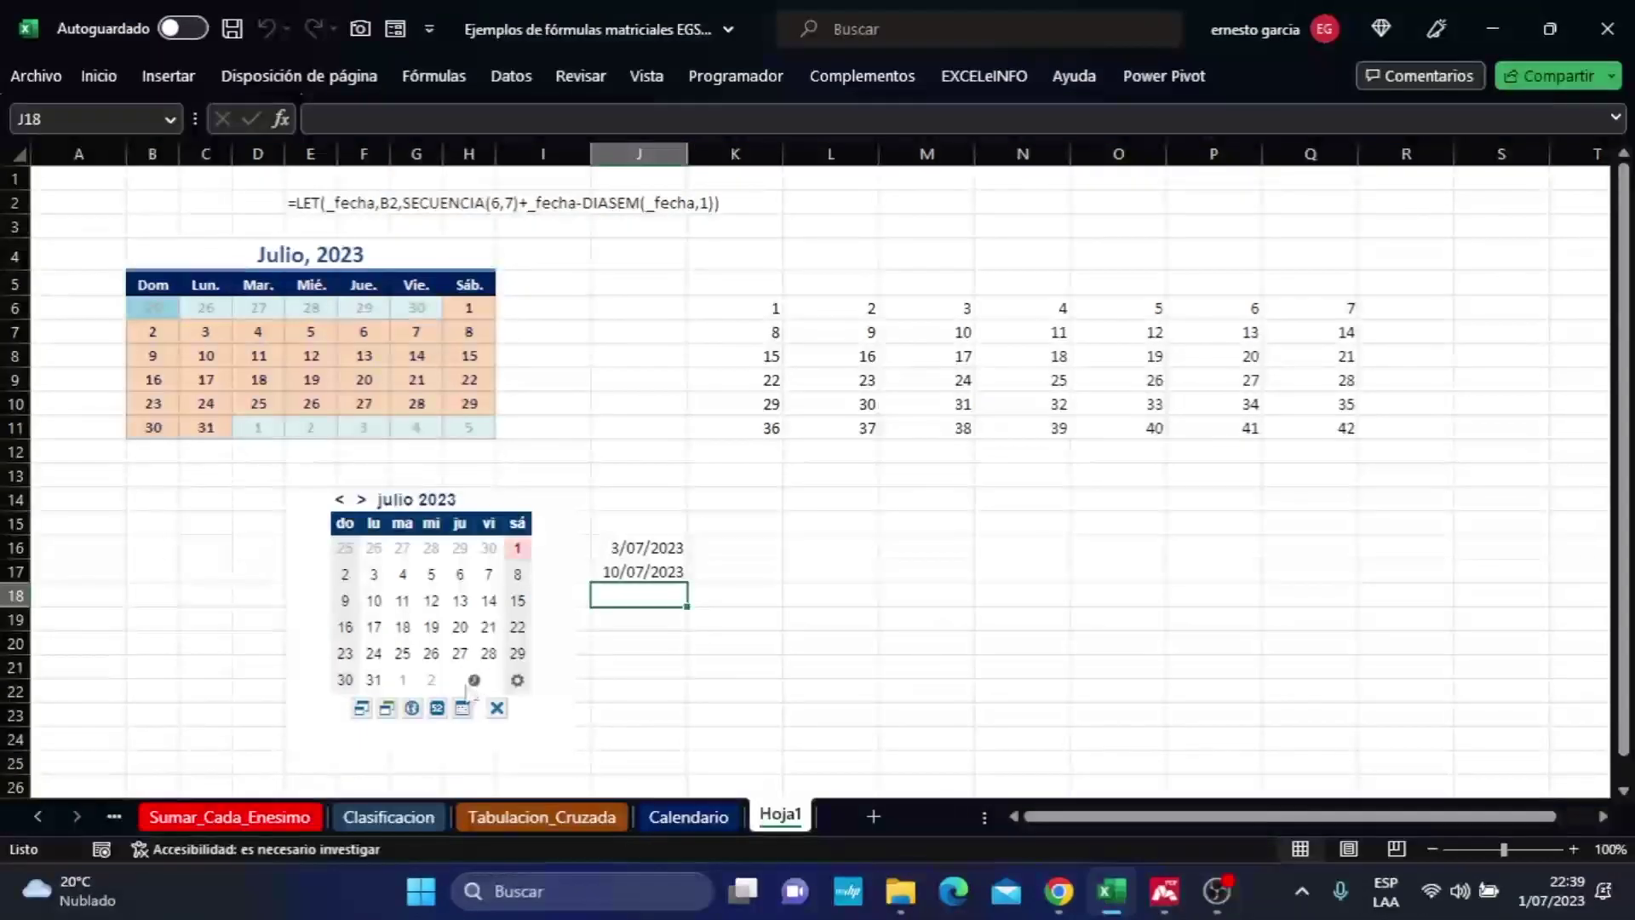
left_click(403, 628)
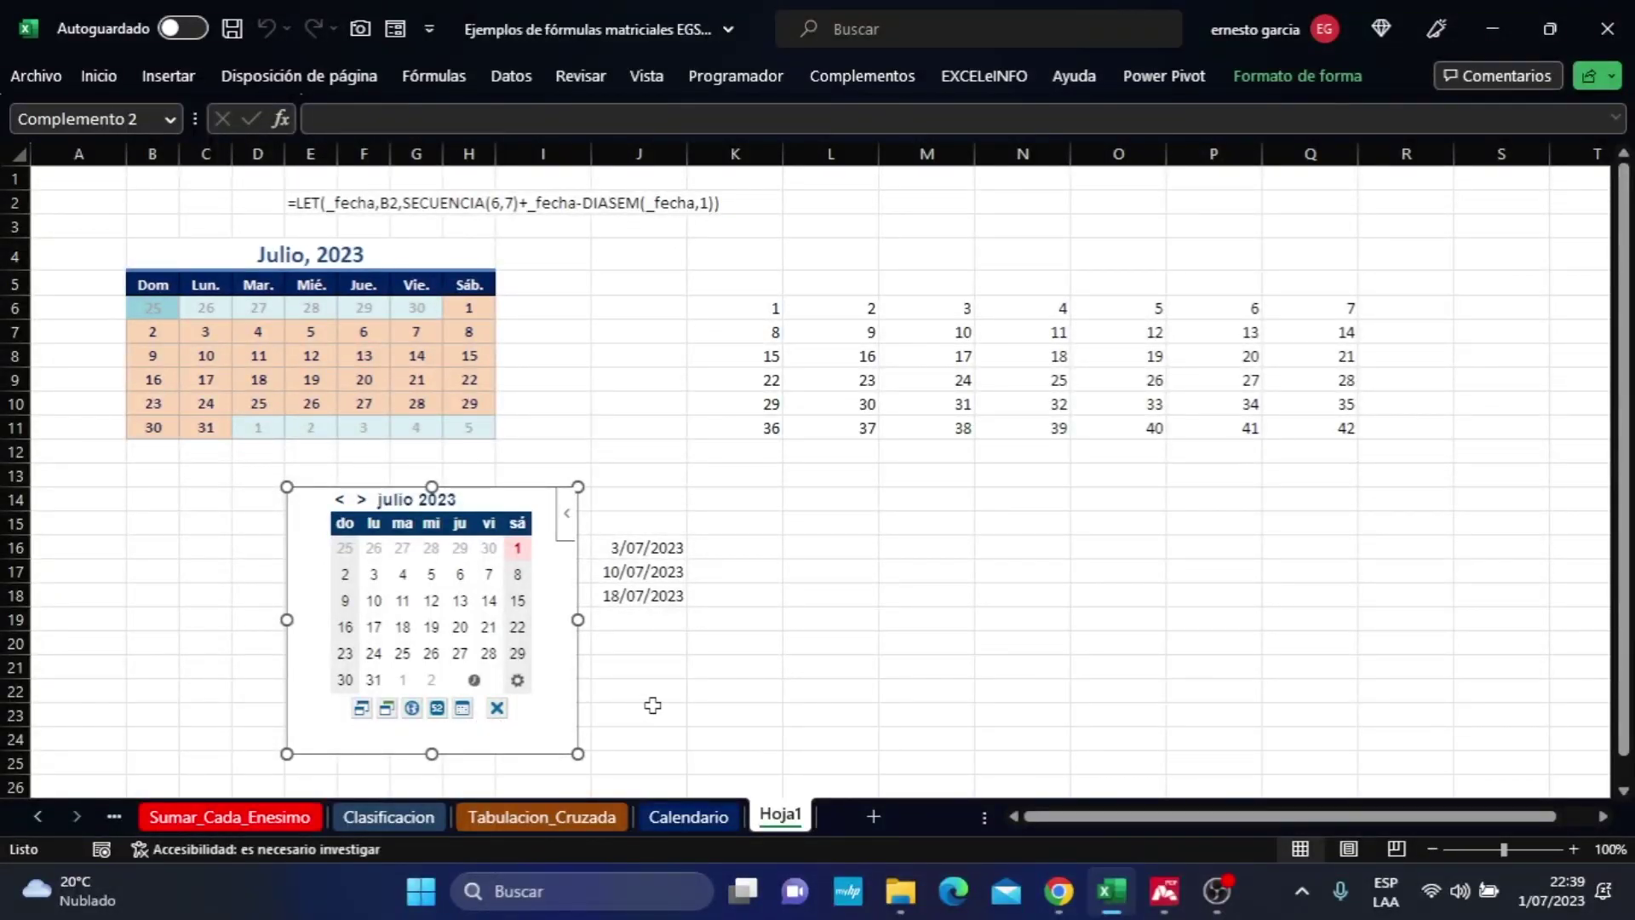
left_click(651, 622)
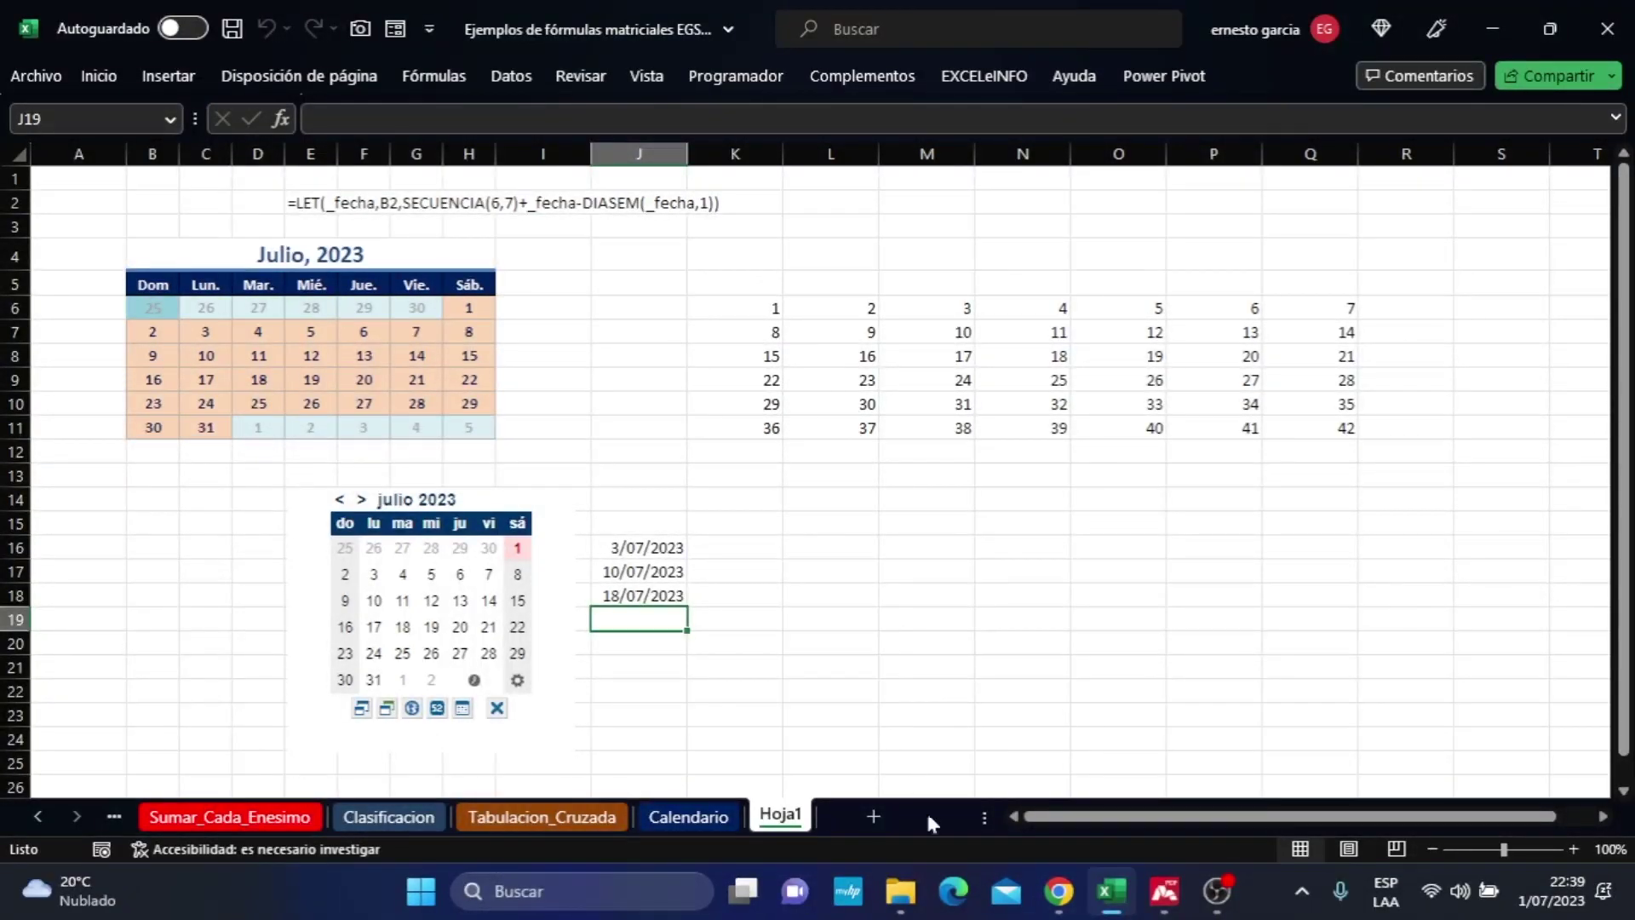
Return to the Calendario sheet and select the empty cell I5 beside its calendar.
left_click(701, 817)
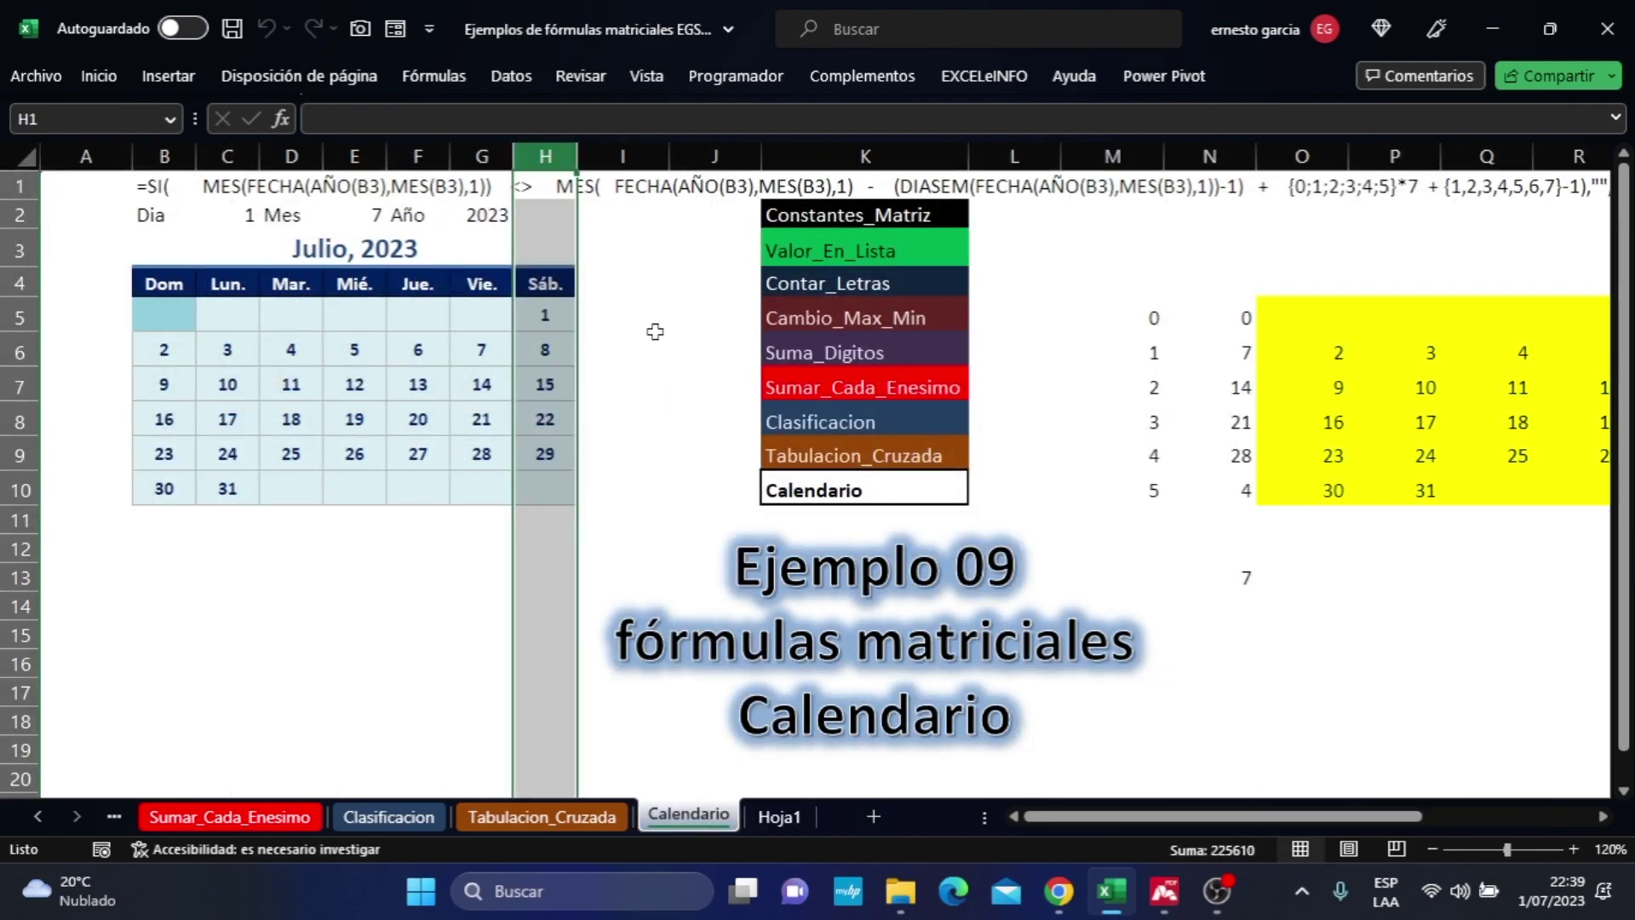
left_click(634, 307)
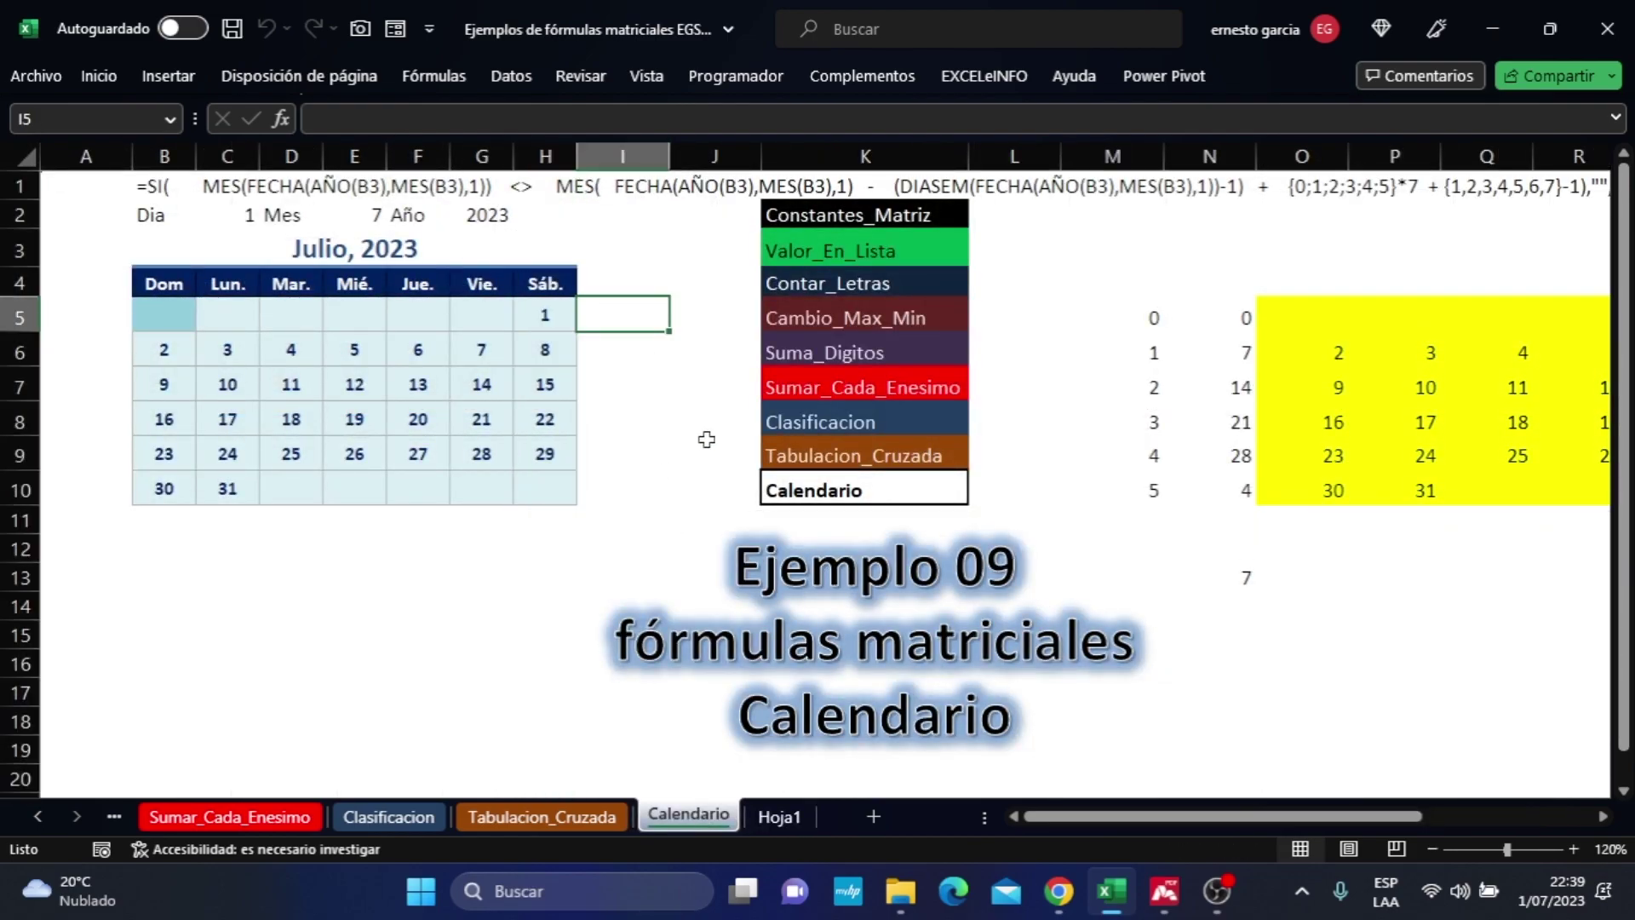